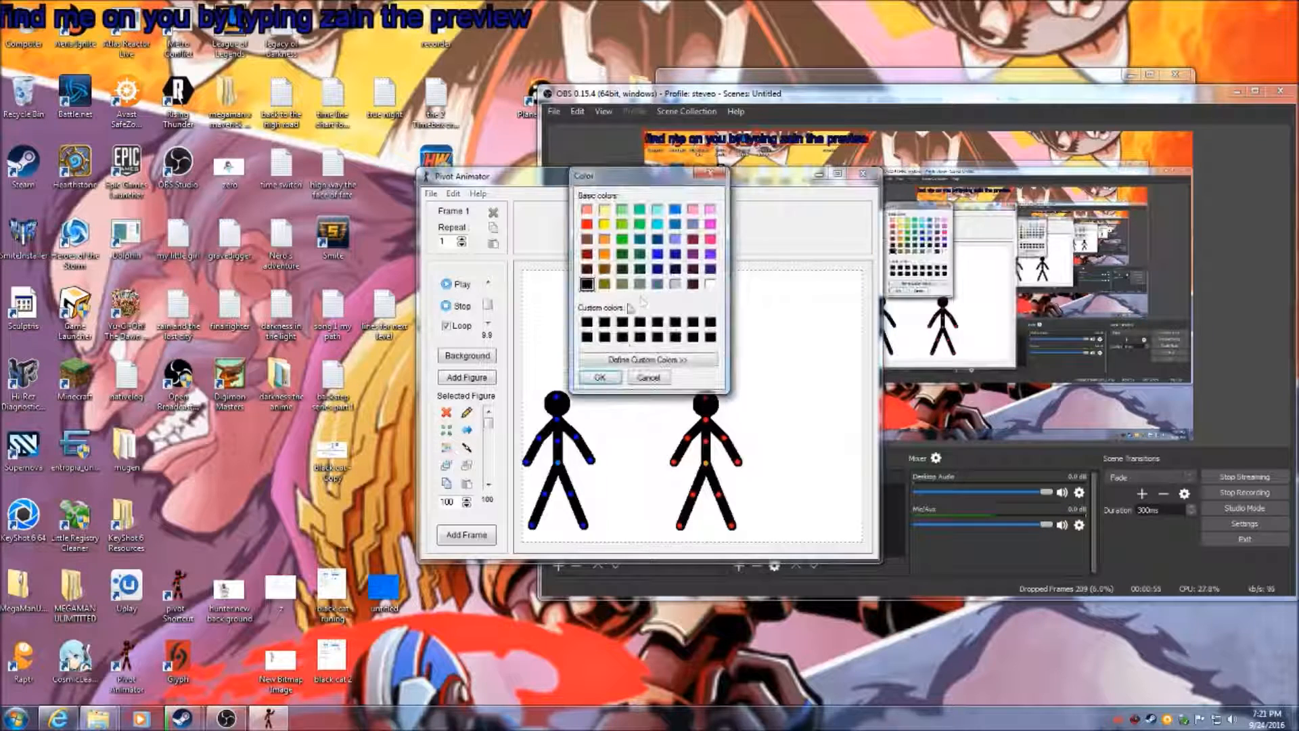
# Change the second stick figure's colour to red
pyautogui.click(588, 225)
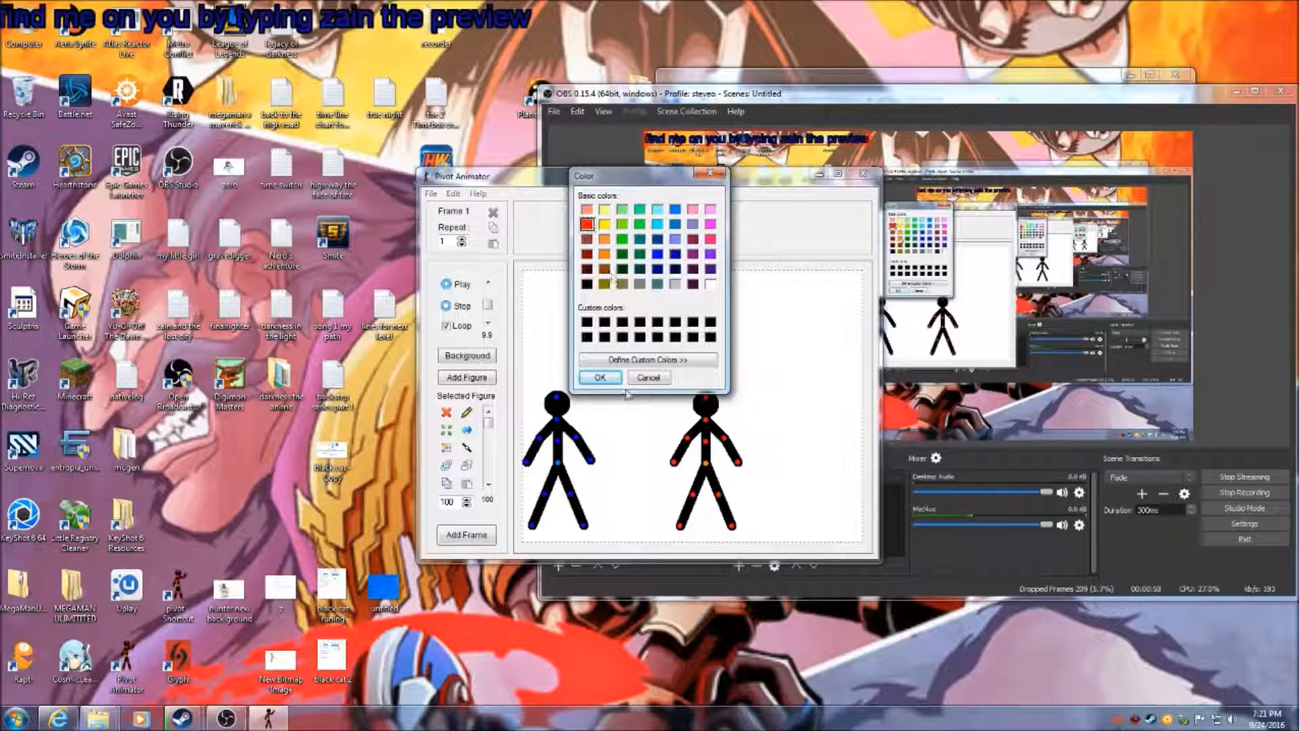
pyautogui.click(599, 377)
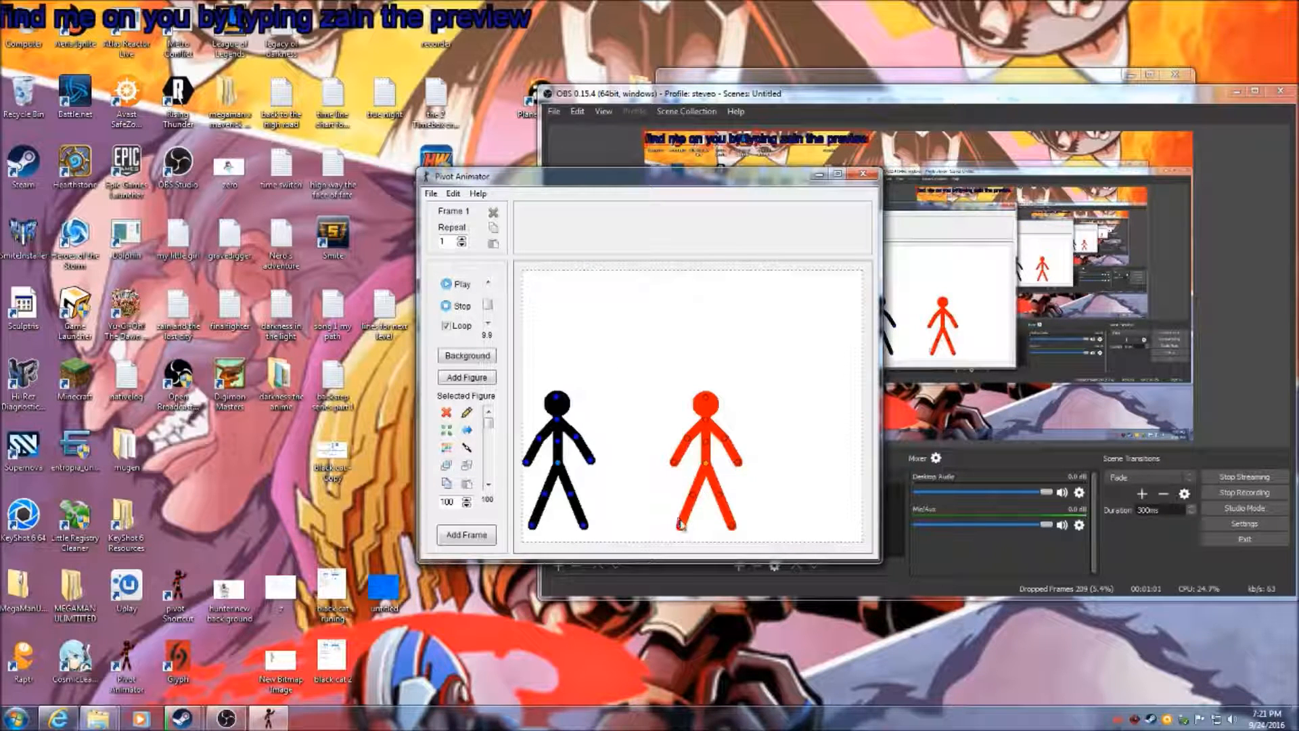
# Pose the red figure with its front leg bent towards the black figure and add the pose as frame 1
pyautogui.moveTo(682, 530); pyautogui.dragTo(706, 518)
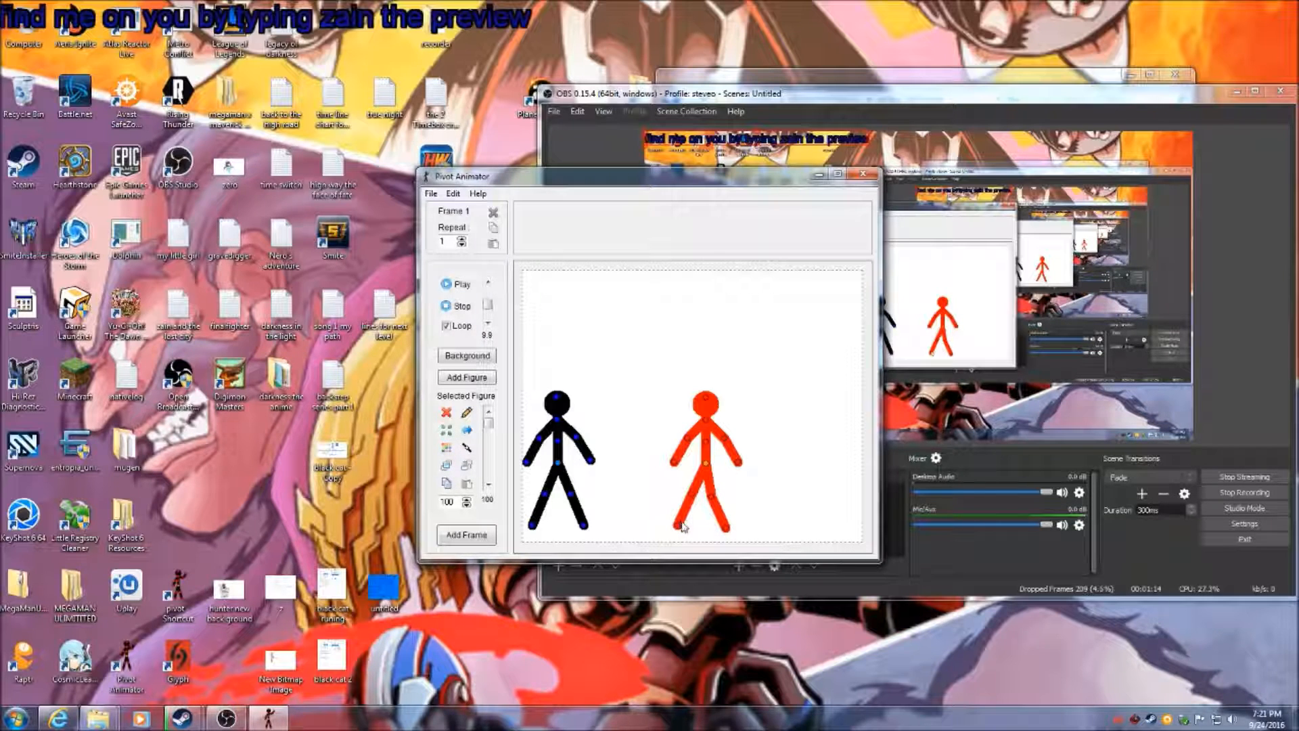
pyautogui.moveTo(678, 526); pyautogui.dragTo(687, 527)
pyautogui.moveTo(707, 470); pyautogui.dragTo(680, 525)
pyautogui.moveTo(675, 468); pyautogui.dragTo(673, 464)
pyautogui.click(467, 535)
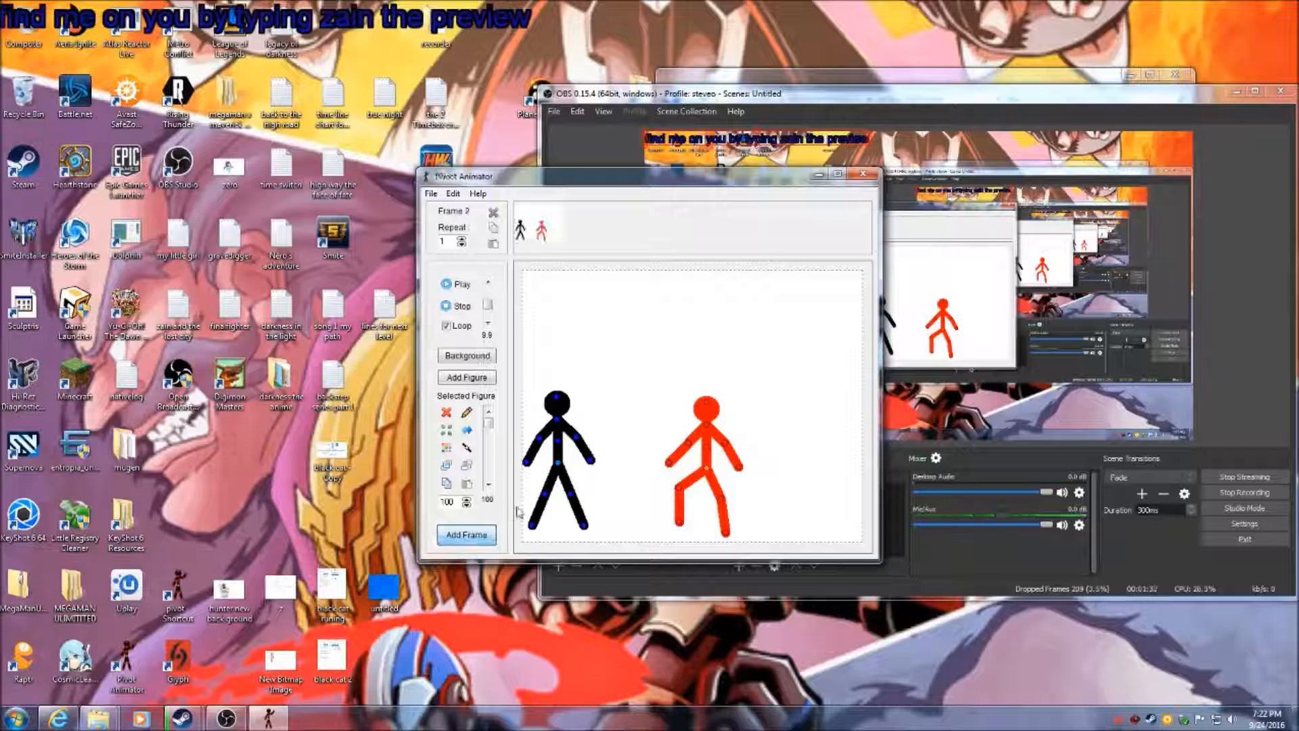
# Draw the black figure's legs together, lean its torso towards the red figure and add the pose as frame 2
pyautogui.moveTo(584, 528); pyautogui.dragTo(542, 528)
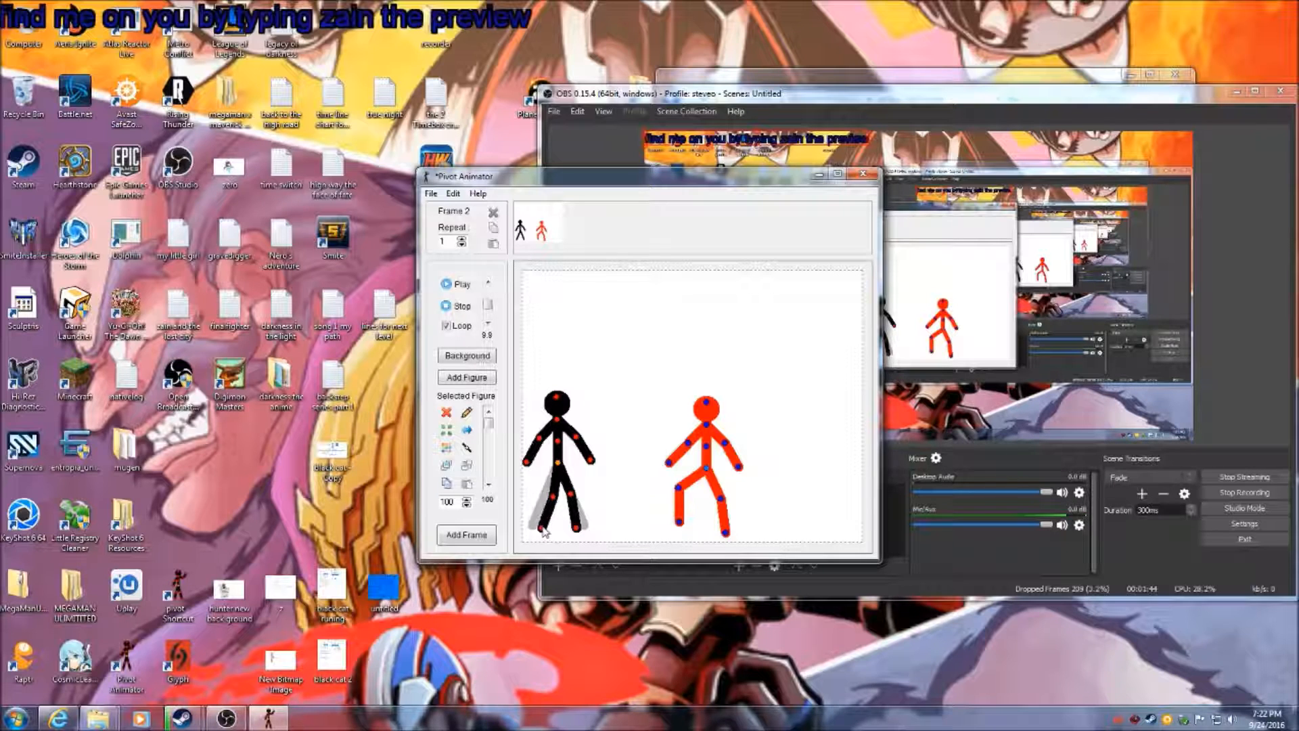
pyautogui.moveTo(556, 433); pyautogui.dragTo(591, 473)
pyautogui.click(467, 534)
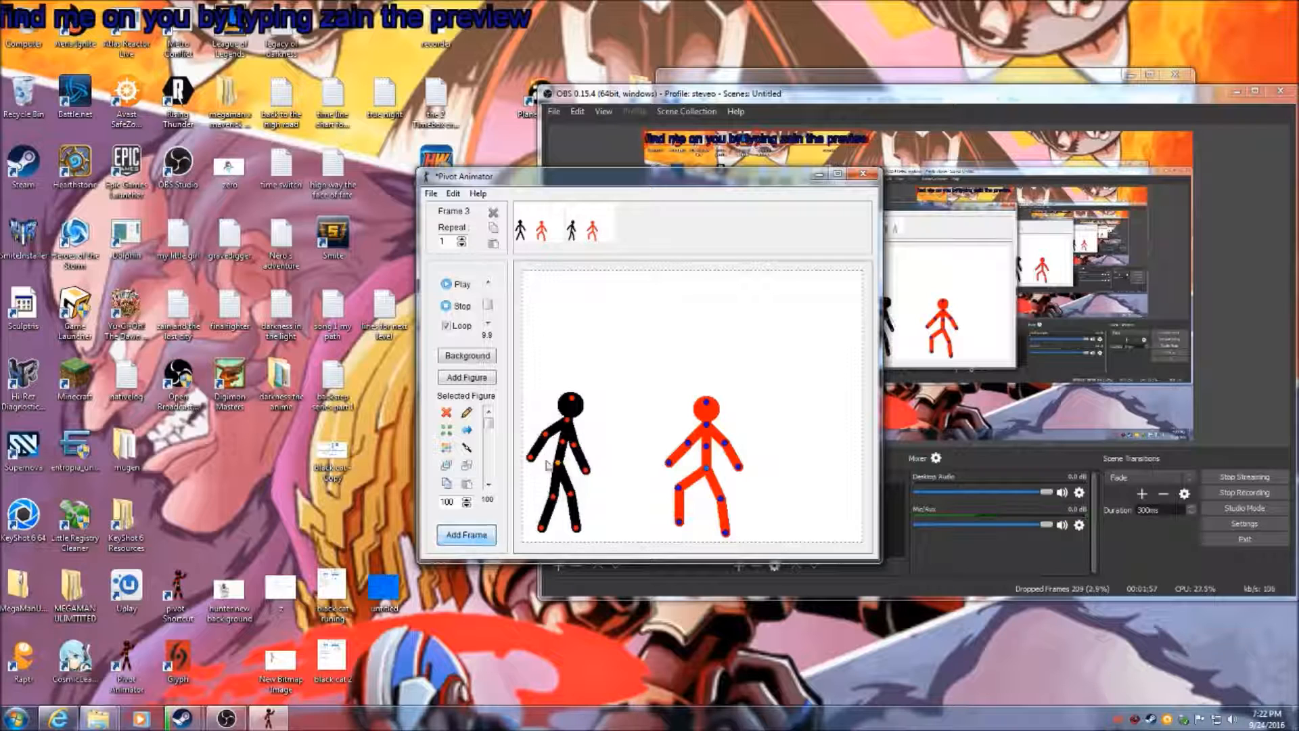
# Move the black figure slightly forward, lift the red figure's front forearm towards it and add the pose as frame 3
pyautogui.moveTo(552, 496)
pyautogui.mouseDown()
pyautogui.moveTo(572, 492)
pyautogui.moveTo(560, 496)
pyautogui.moveTo(568, 463)
pyautogui.moveTo(589, 497)
pyautogui.moveTo(575, 508)
pyautogui.mouseUp()
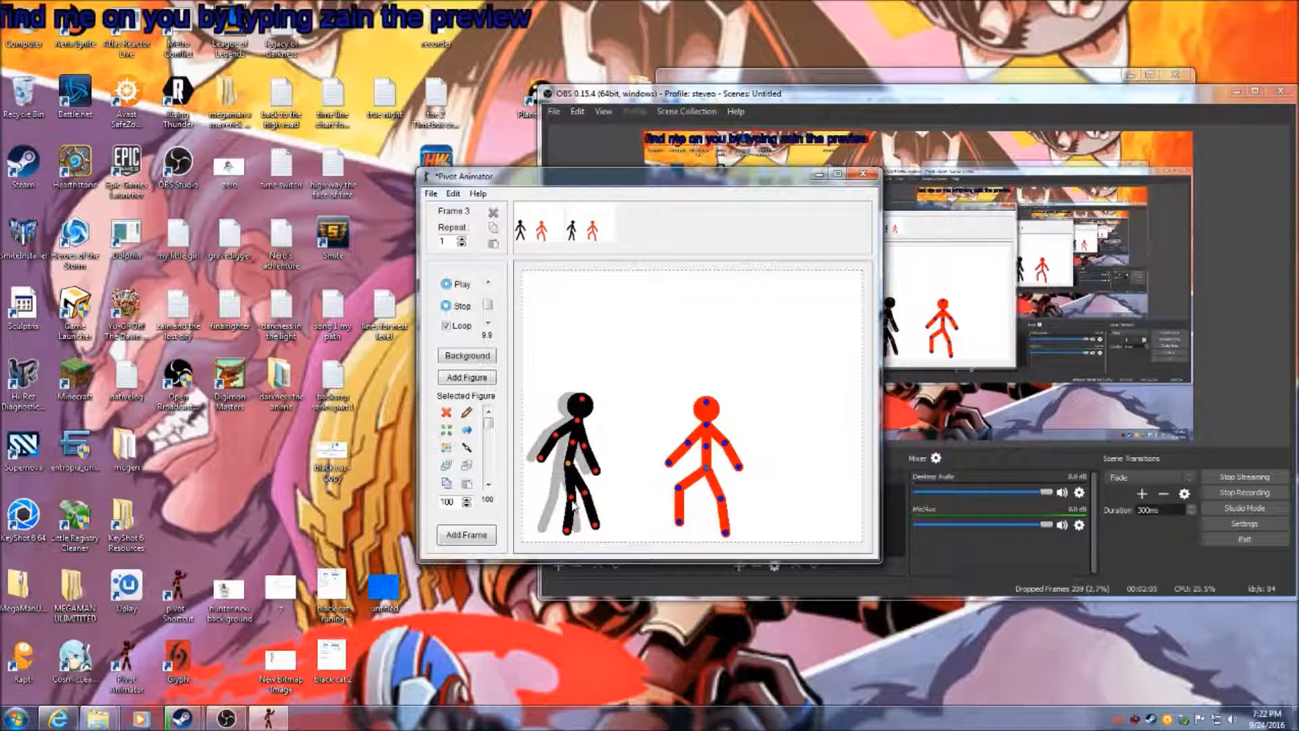
pyautogui.moveTo(567, 530); pyautogui.dragTo(561, 530)
pyautogui.moveTo(668, 465); pyautogui.dragTo(662, 441)
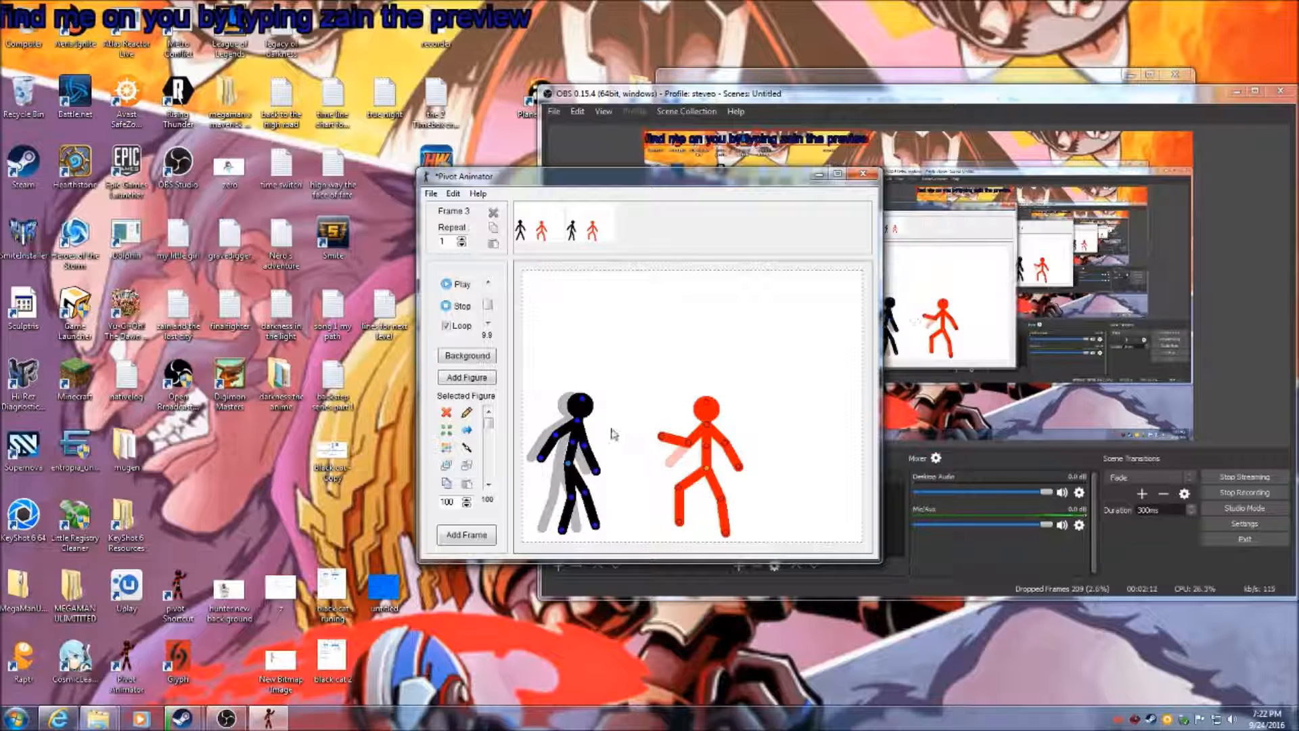
pyautogui.click(493, 538)
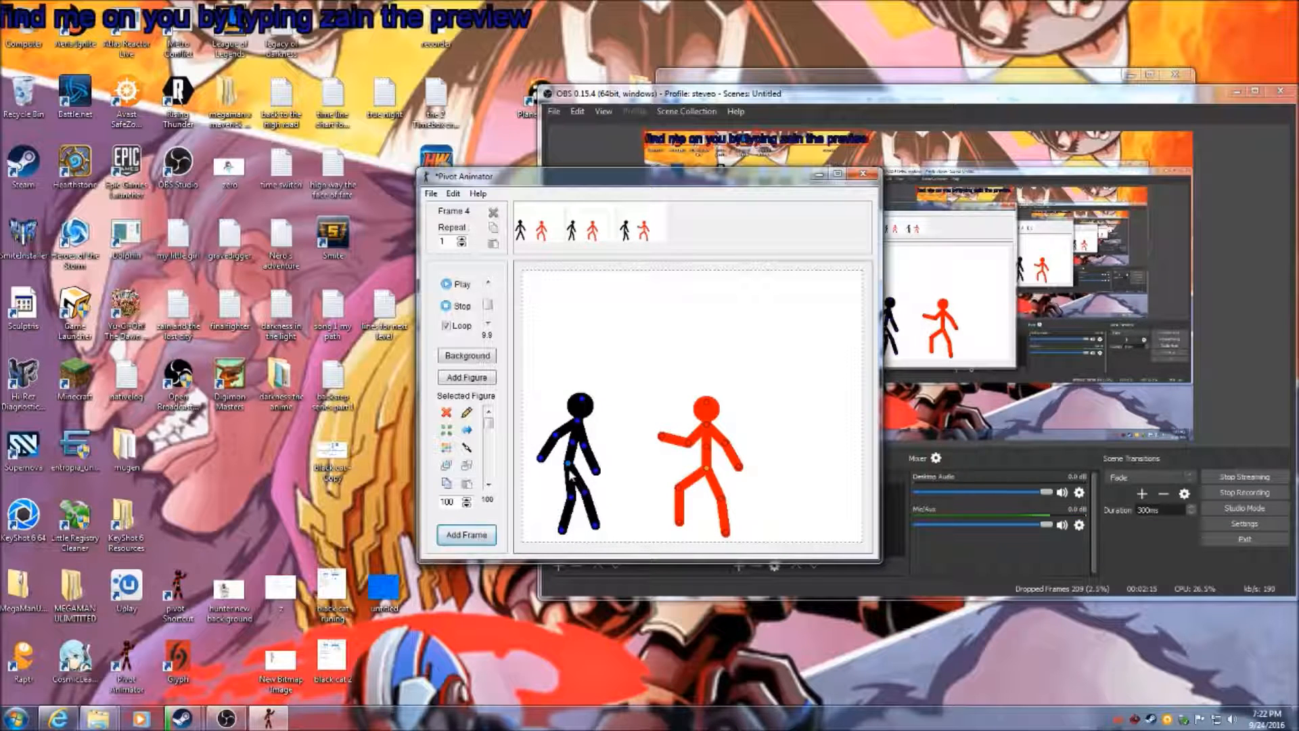
# Widen the black figure's stride towards the red figure, raise the red figure's front hand to head height and add frame 4
pyautogui.moveTo(569, 465); pyautogui.dragTo(565, 496)
pyautogui.moveTo(578, 444)
pyautogui.mouseDown()
pyautogui.moveTo(589, 467)
pyautogui.moveTo(567, 467)
pyautogui.moveTo(579, 468)
pyautogui.mouseUp()
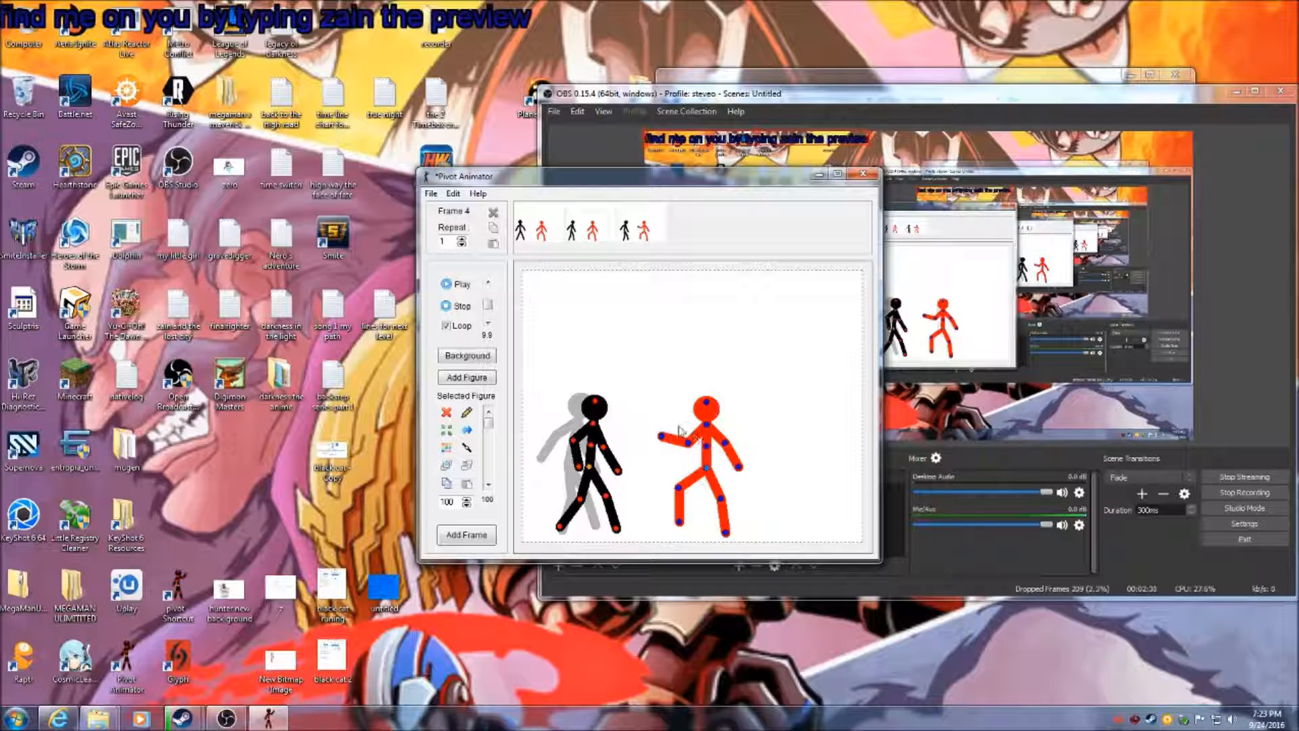
pyautogui.moveTo(689, 442); pyautogui.dragTo(681, 418)
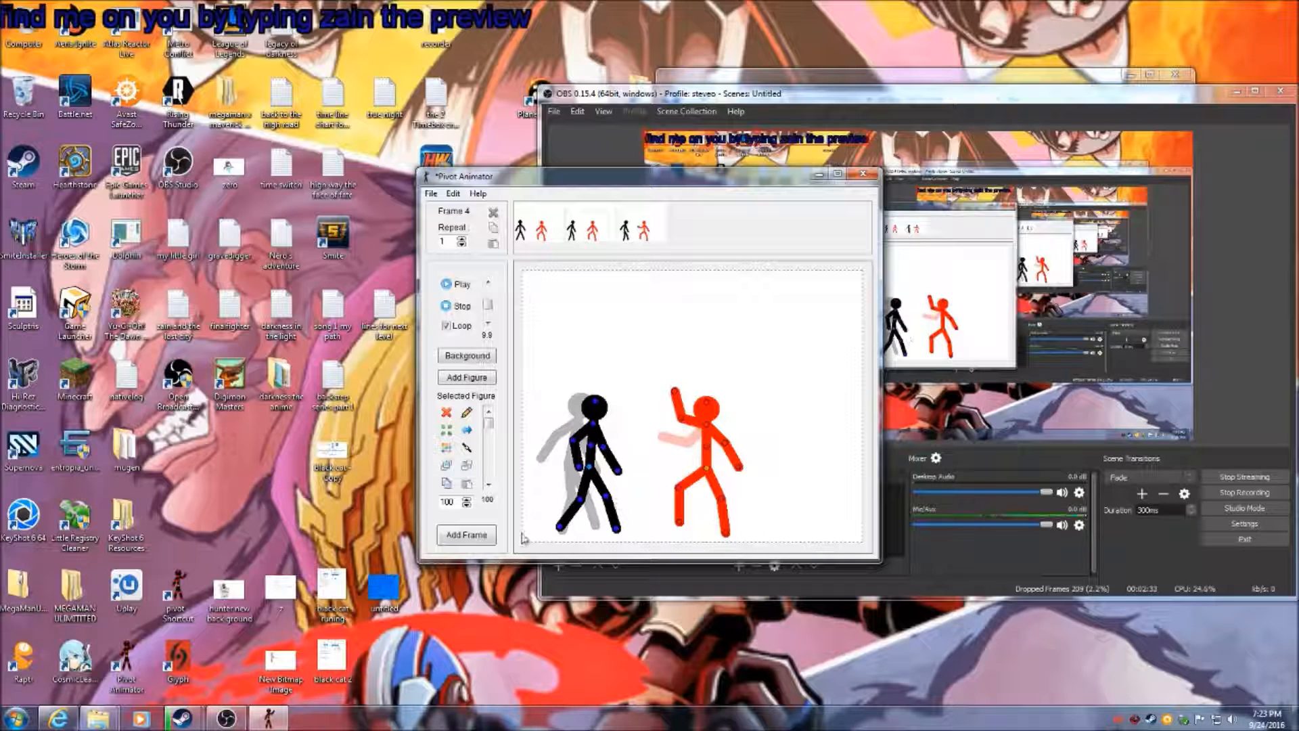
pyautogui.click(484, 534)
# Swing the black figure's rear arm forward, shift the figure closer with its legs drawn in and add frame 5
pyautogui.moveTo(589, 450); pyautogui.dragTo(628, 455)
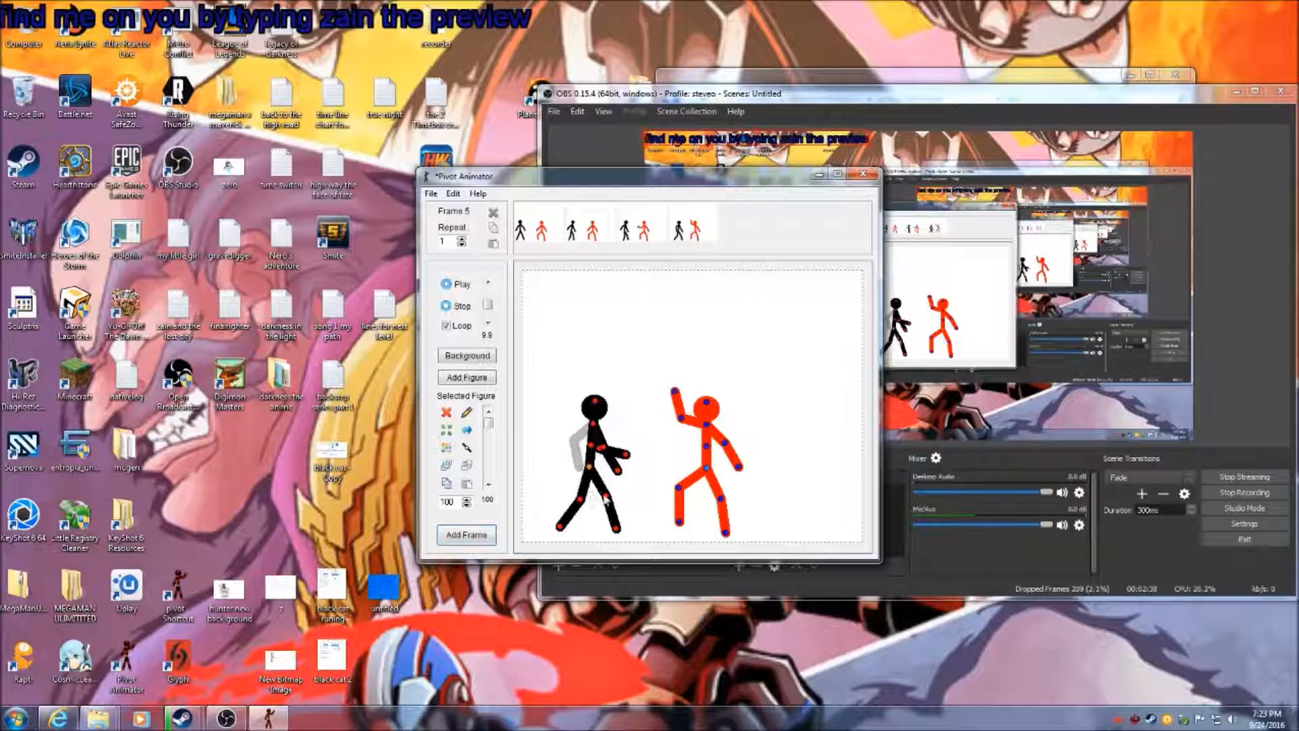
pyautogui.moveTo(583, 503); pyautogui.dragTo(608, 495)
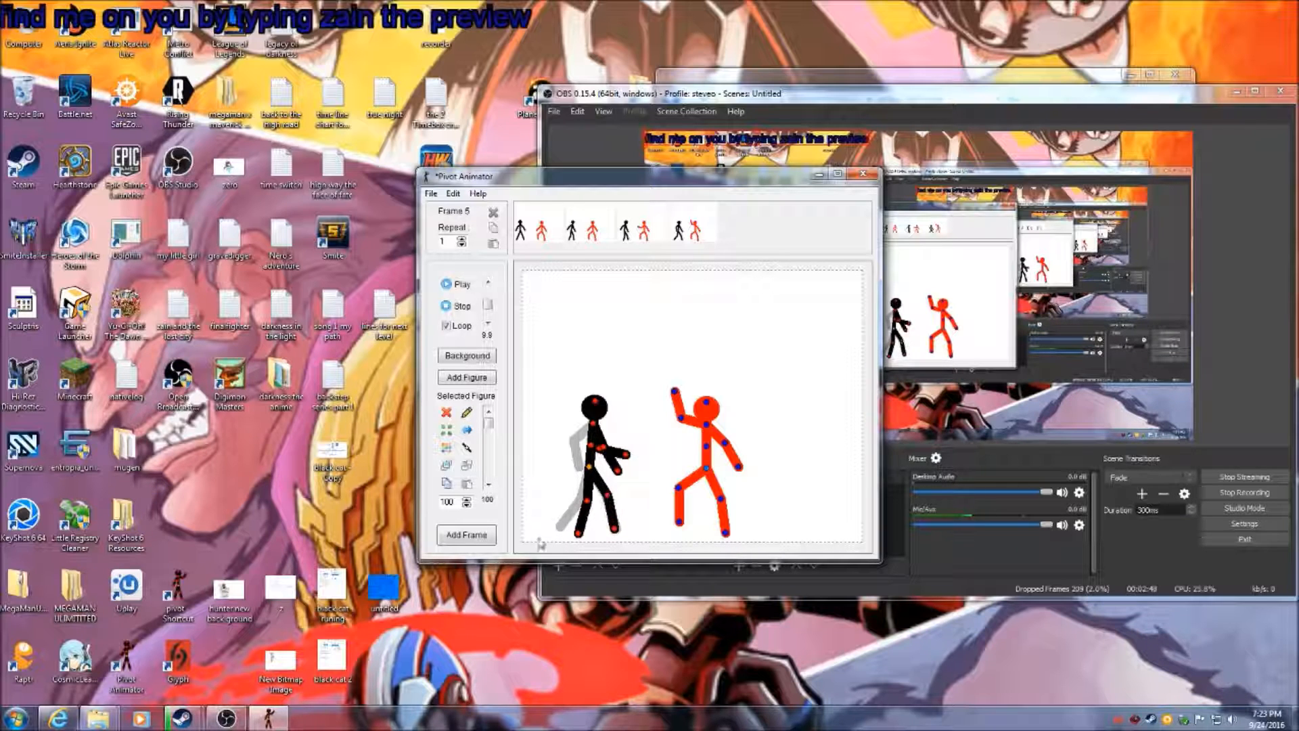
pyautogui.moveTo(591, 448); pyautogui.dragTo(600, 469)
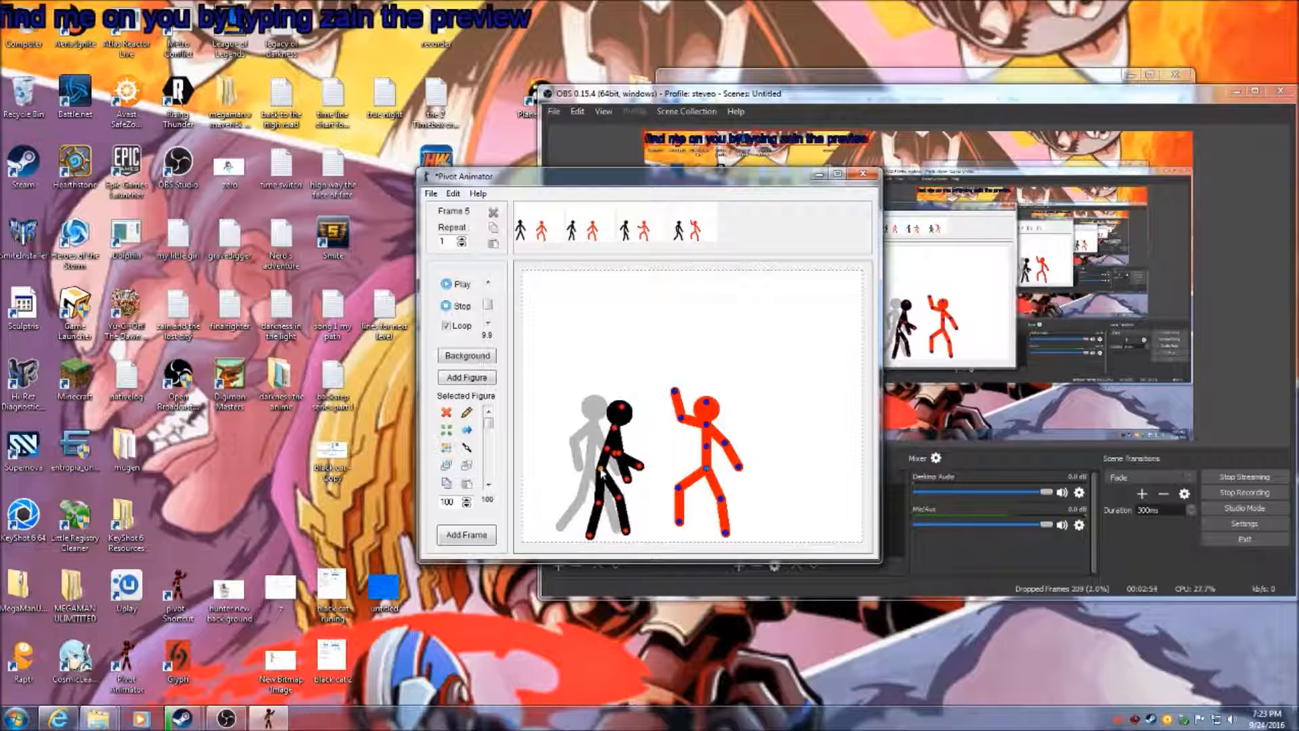
pyautogui.click(484, 536)
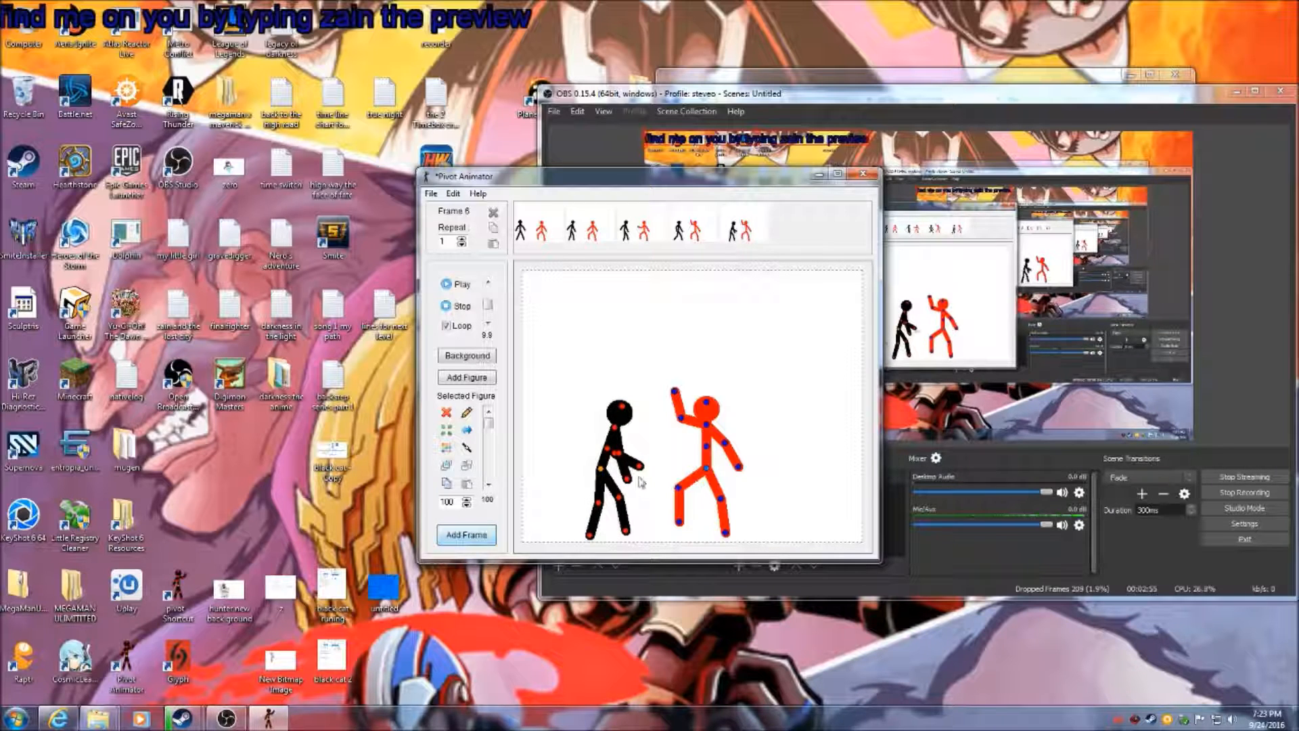
# Advance the black figure with both arms outstretched, raise the red figure's front arm above its head and add frame 6
pyautogui.moveTo(628, 478)
pyautogui.mouseDown()
pyautogui.moveTo(642, 470)
pyautogui.moveTo(632, 447)
pyautogui.moveTo(610, 471)
pyautogui.mouseUp()
pyautogui.moveTo(681, 418); pyautogui.dragTo(684, 377)
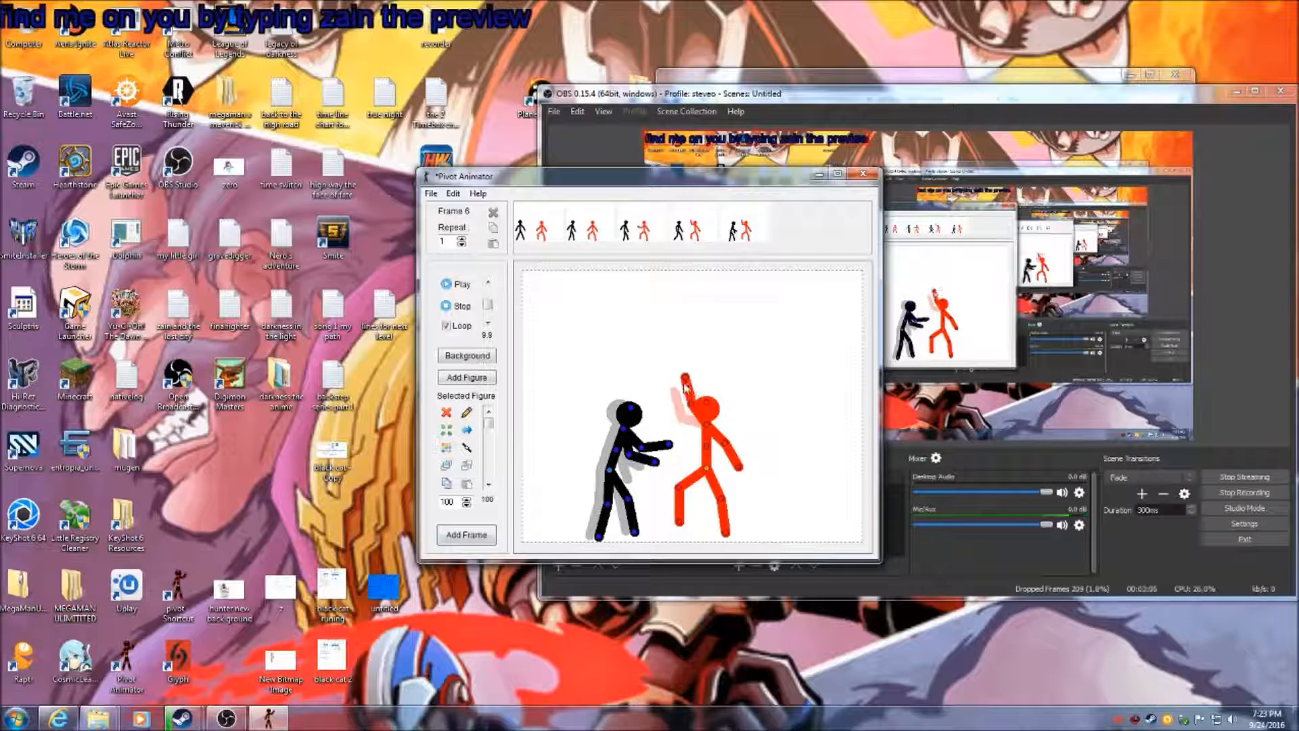
pyautogui.click(472, 532)
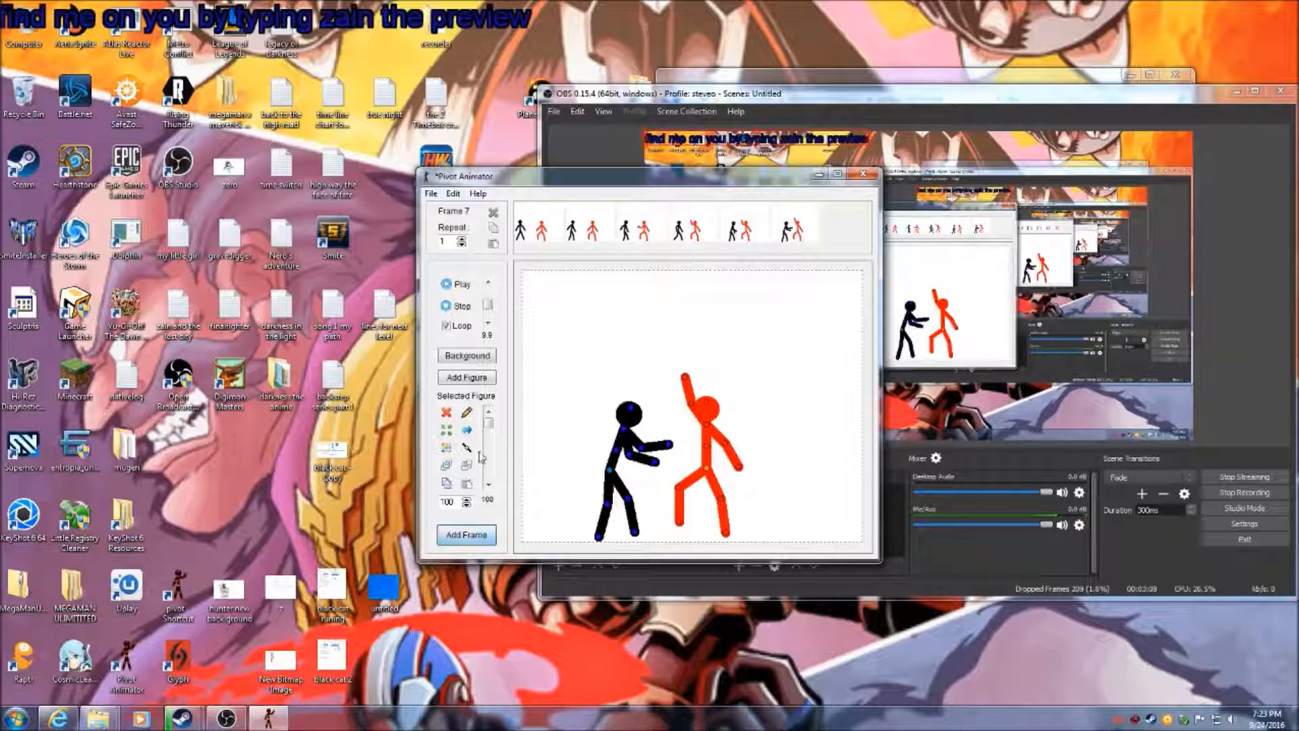
# Bend the black figure forward and swing the red arm straight up for frame 7, with one black forearm lowered for frame 8
pyautogui.moveTo(622, 429)
pyautogui.mouseDown()
pyautogui.moveTo(633, 436)
pyautogui.moveTo(603, 453)
pyautogui.moveTo(633, 475)
pyautogui.moveTo(670, 466)
pyautogui.moveTo(620, 455)
pyautogui.mouseUp()
pyautogui.moveTo(635, 506); pyautogui.dragTo(602, 503)
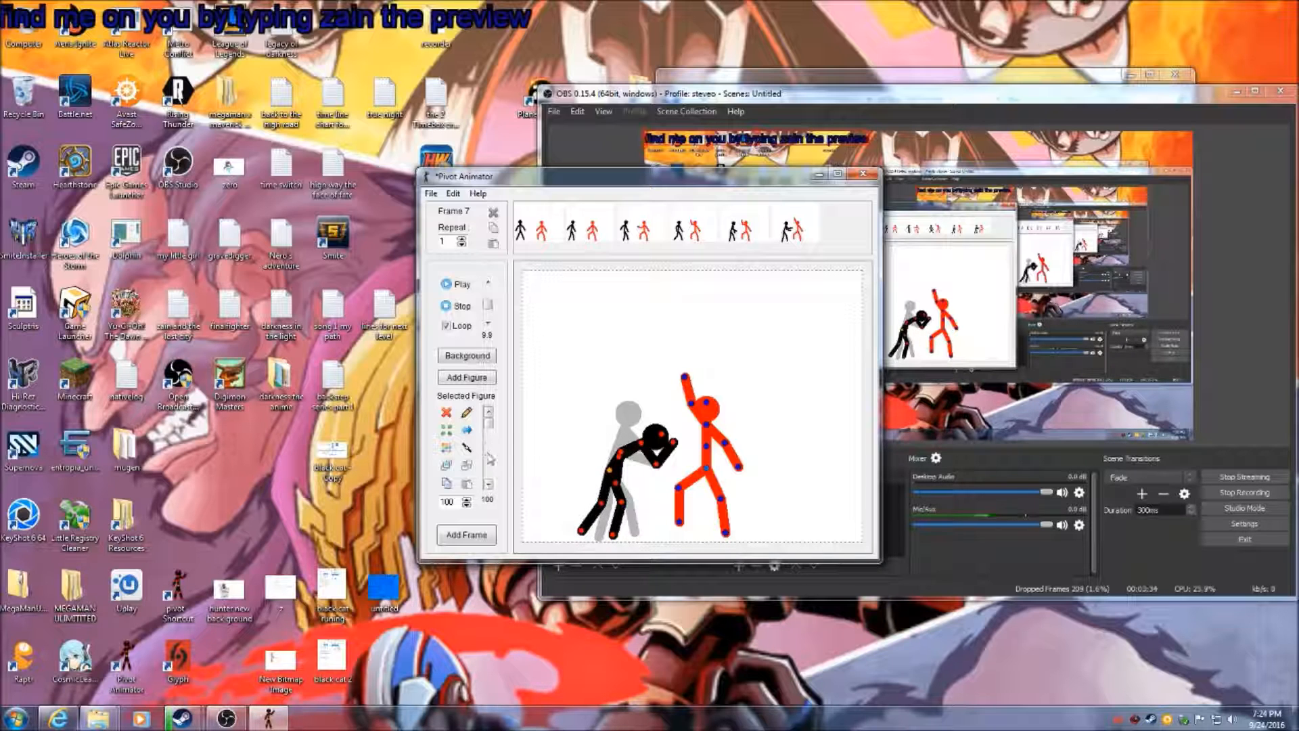
pyautogui.moveTo(681, 404); pyautogui.dragTo(710, 371)
pyautogui.click(472, 534)
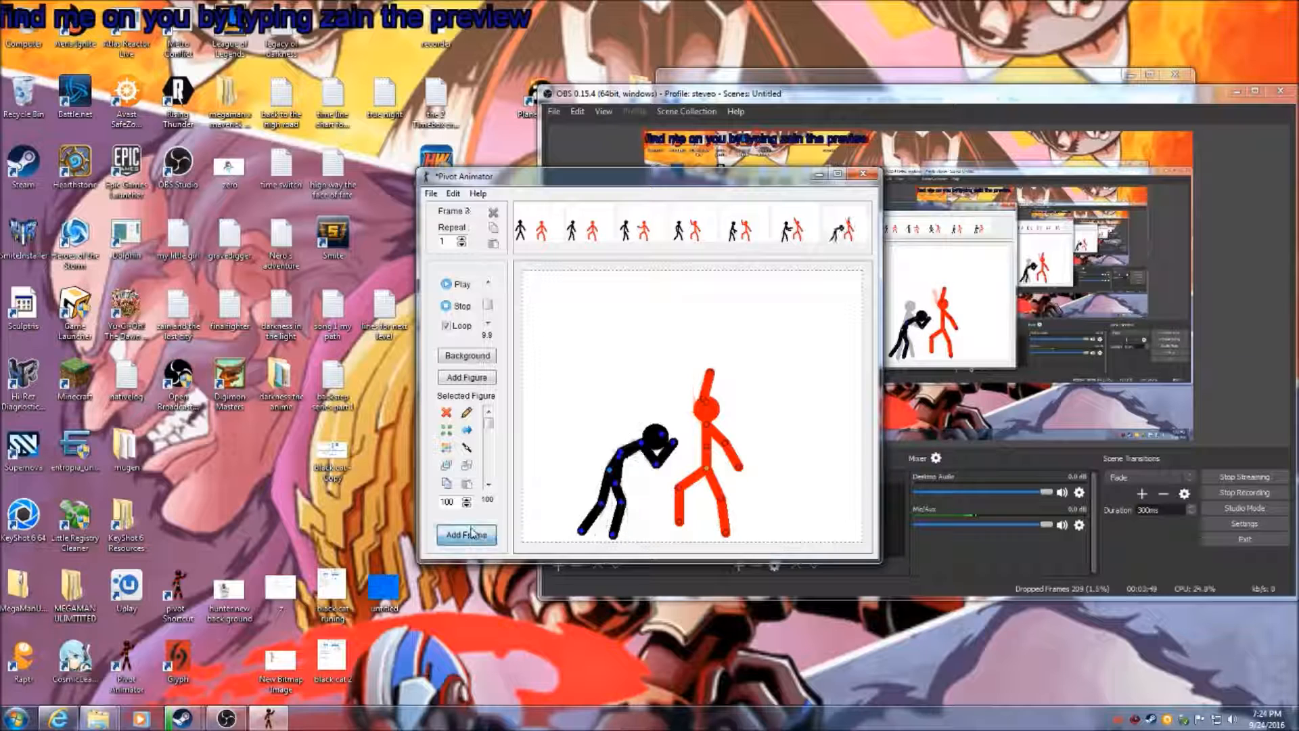
pyautogui.moveTo(621, 457); pyautogui.dragTo(642, 478)
pyautogui.click(474, 536)
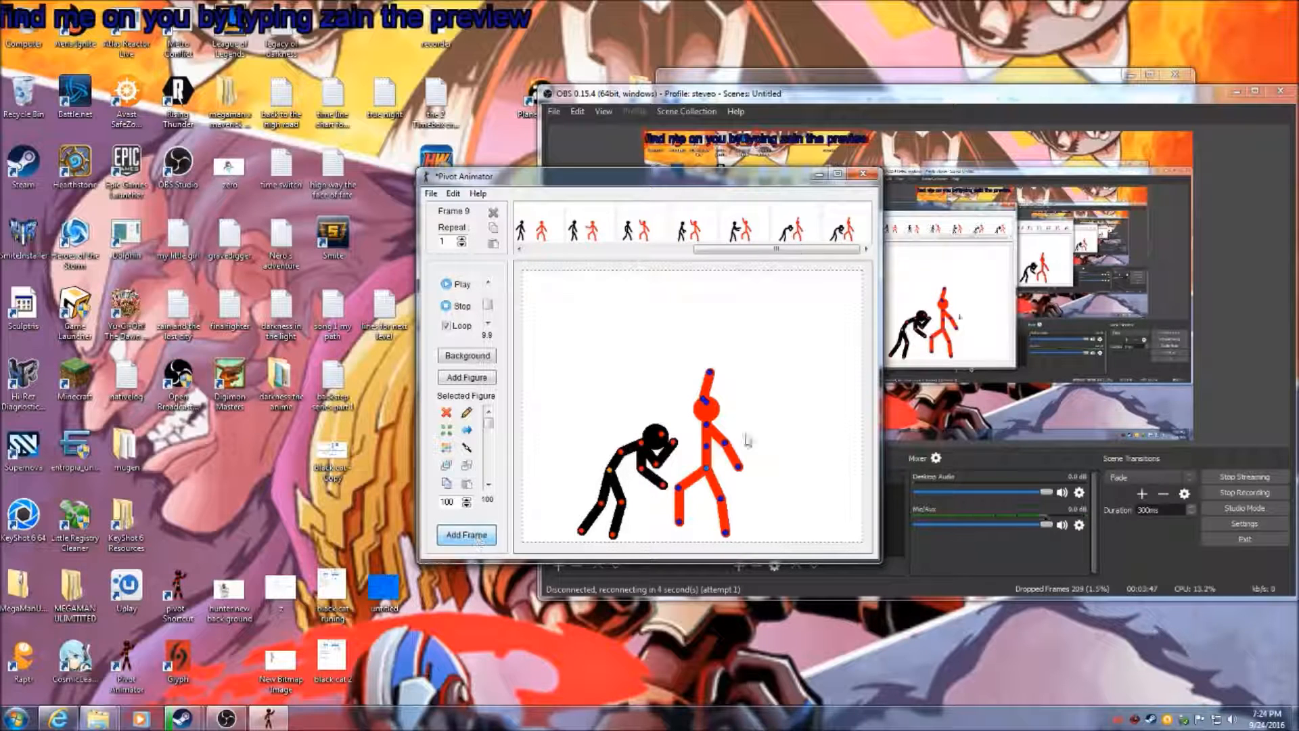
# Swing the red figure's raised arm backwards, move the black figure in with its fist against the red torso and add frame 9
pyautogui.moveTo(705, 401); pyautogui.dragTo(728, 408)
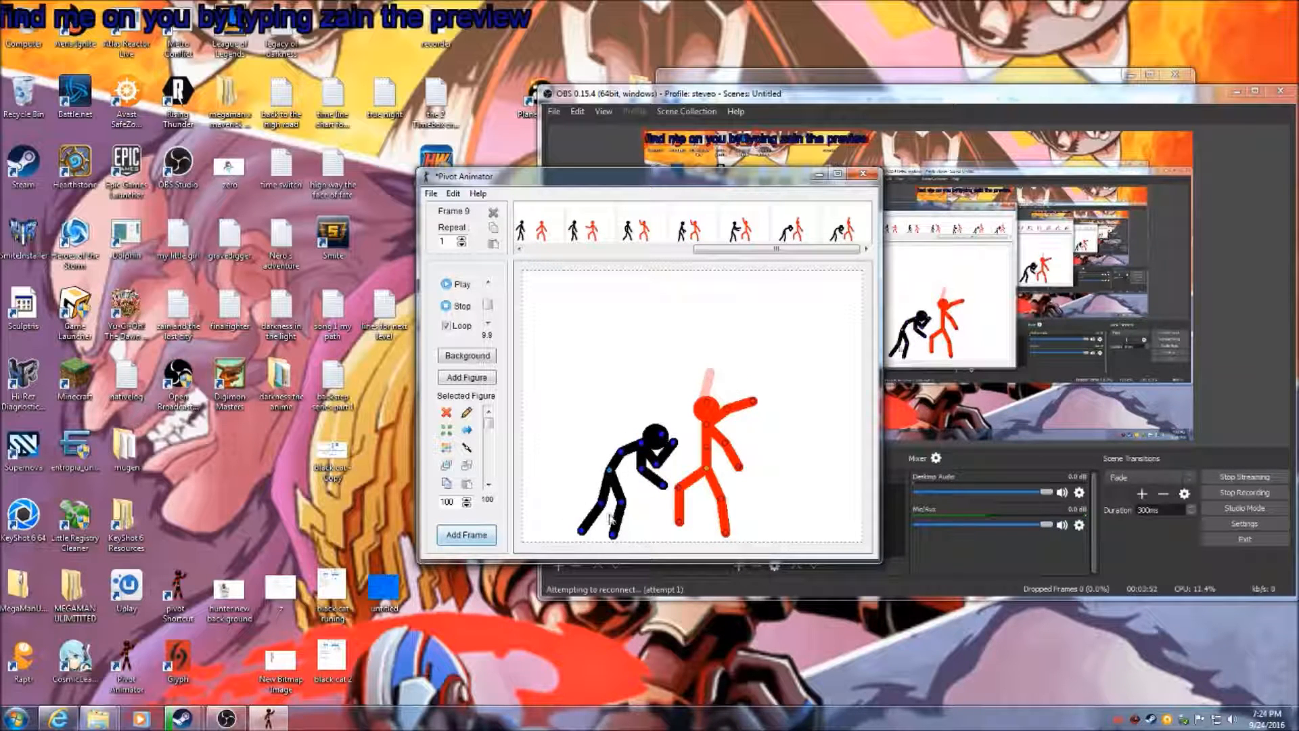
pyautogui.moveTo(606, 511); pyautogui.dragTo(579, 525)
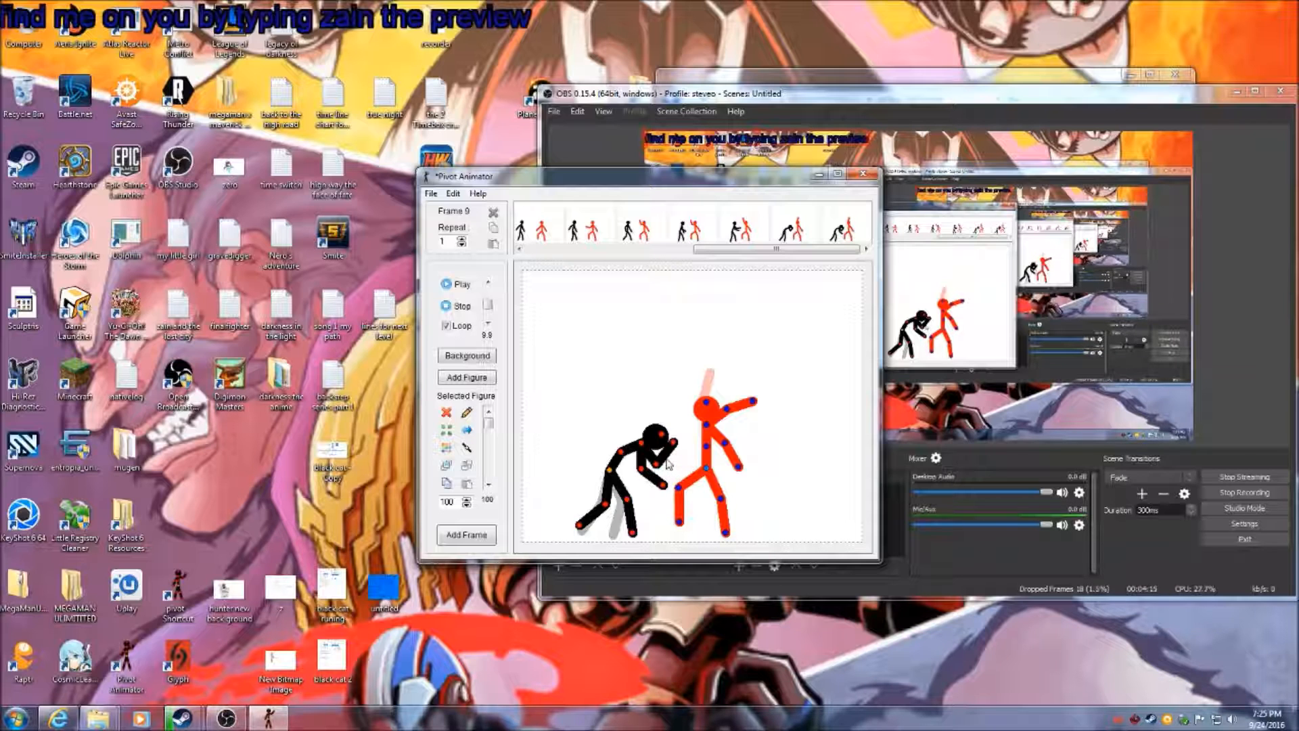
pyautogui.moveTo(615, 453); pyautogui.dragTo(676, 462)
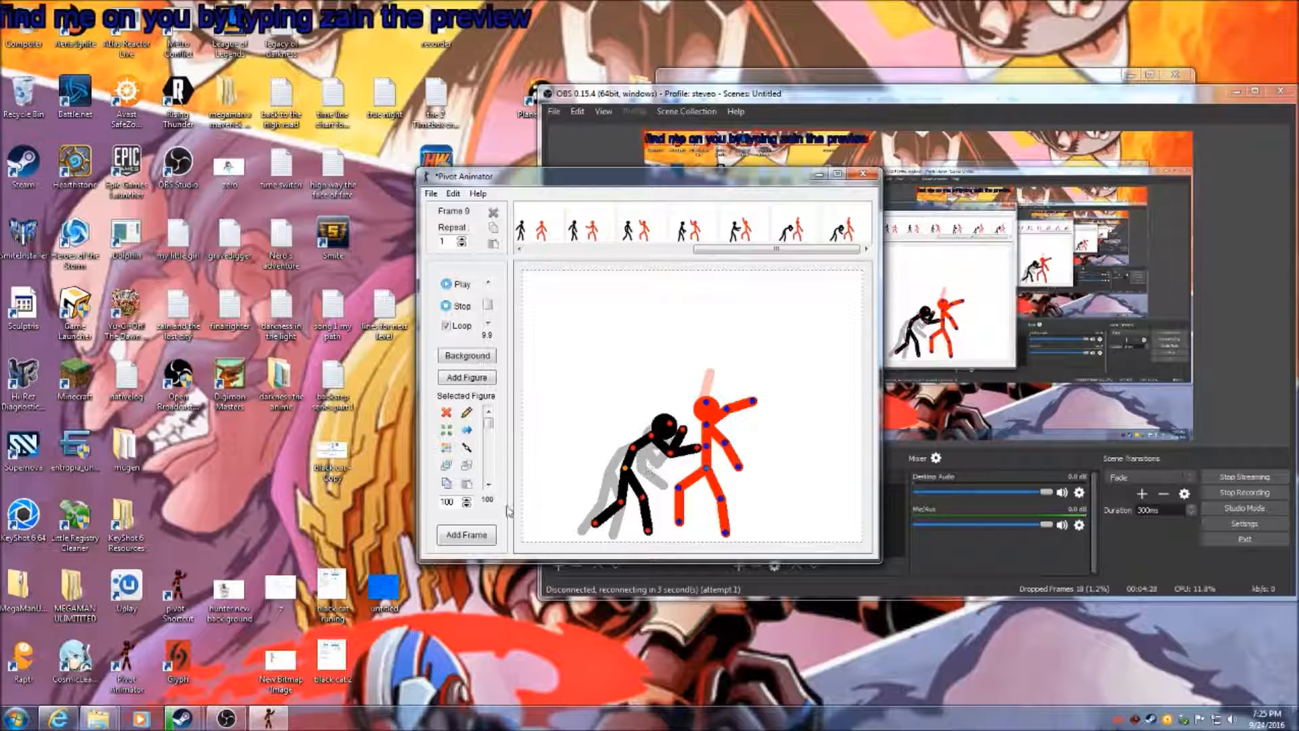
pyautogui.click(492, 534)
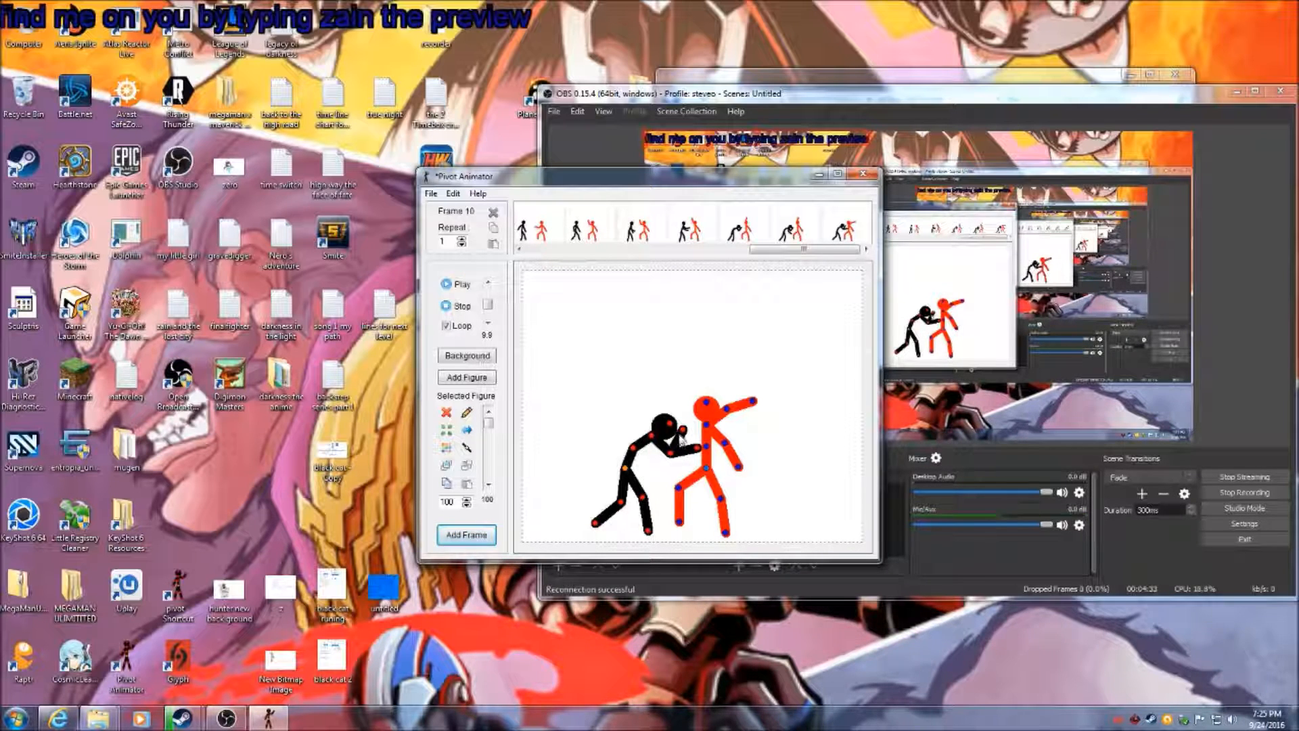
# Angle the red figure's raised arm upward, shift the black figure forward with its punching arm pulled down and add frame 10
pyautogui.moveTo(682, 435); pyautogui.dragTo(680, 453)
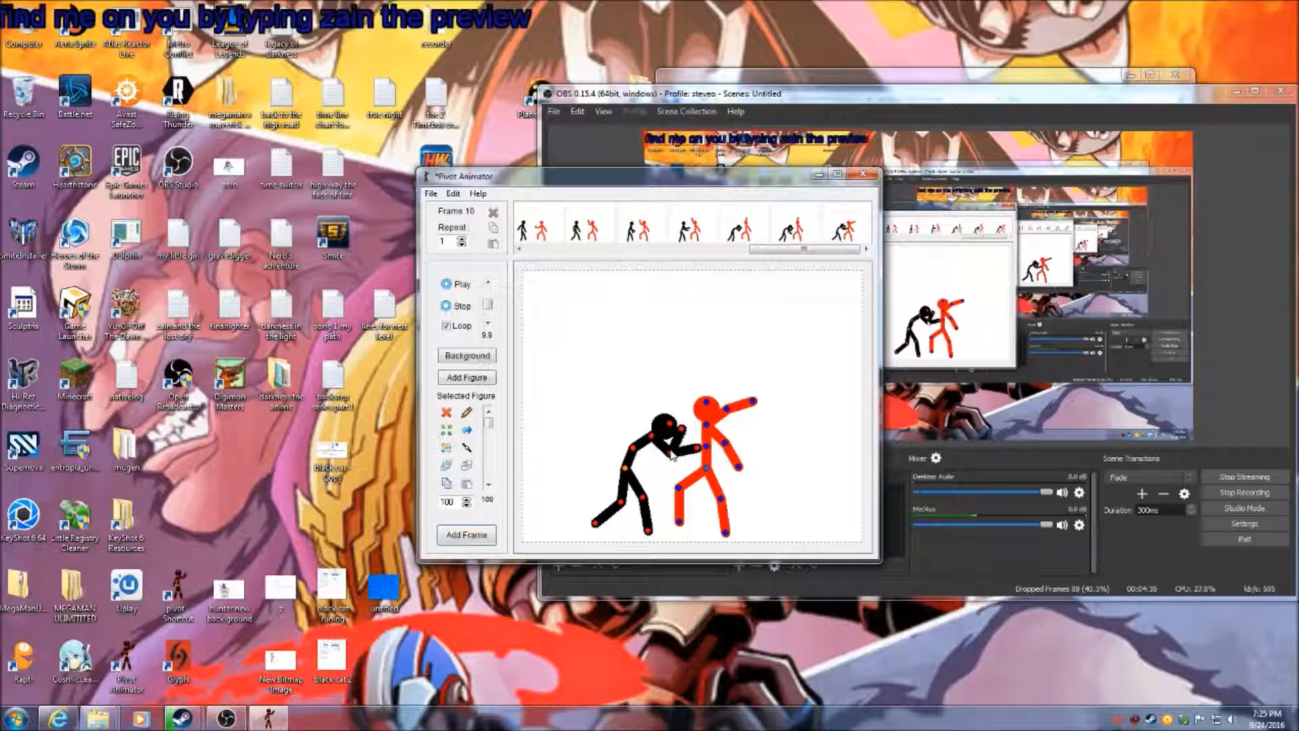
pyautogui.moveTo(727, 409); pyautogui.dragTo(720, 401)
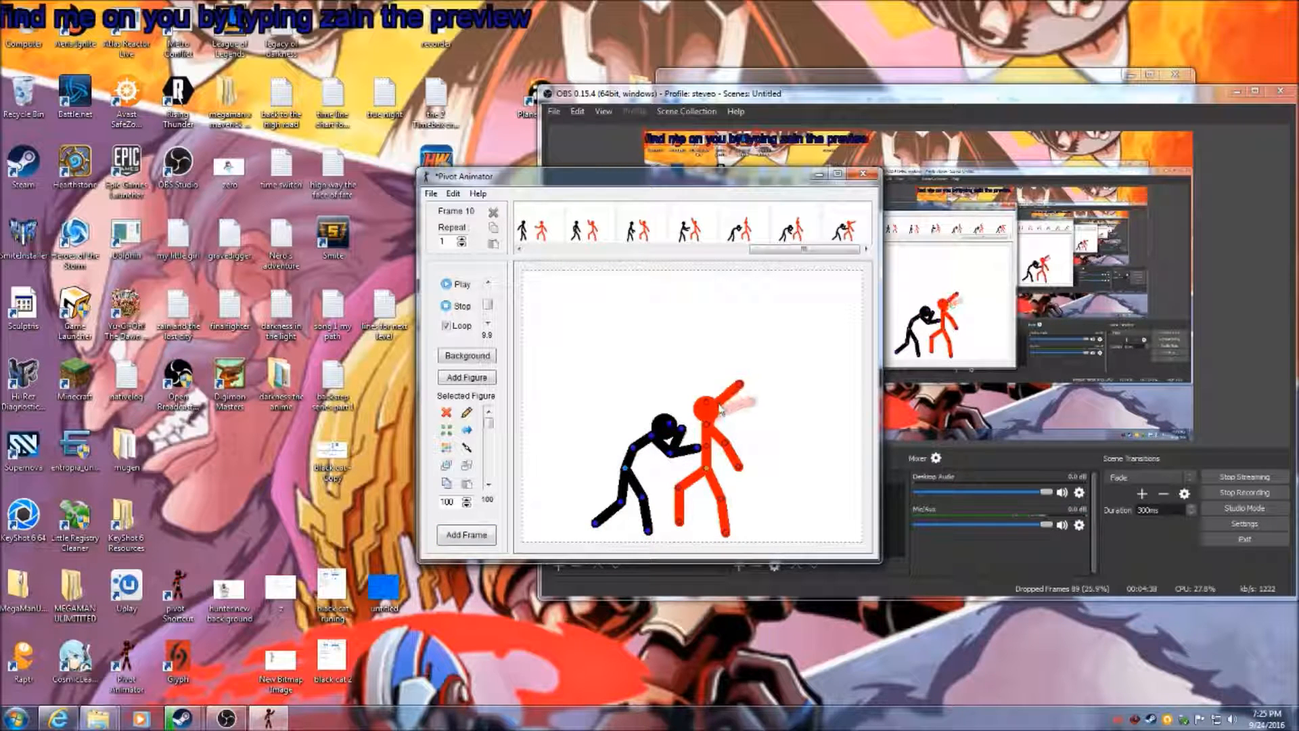
pyautogui.moveTo(623, 472); pyautogui.dragTo(632, 466)
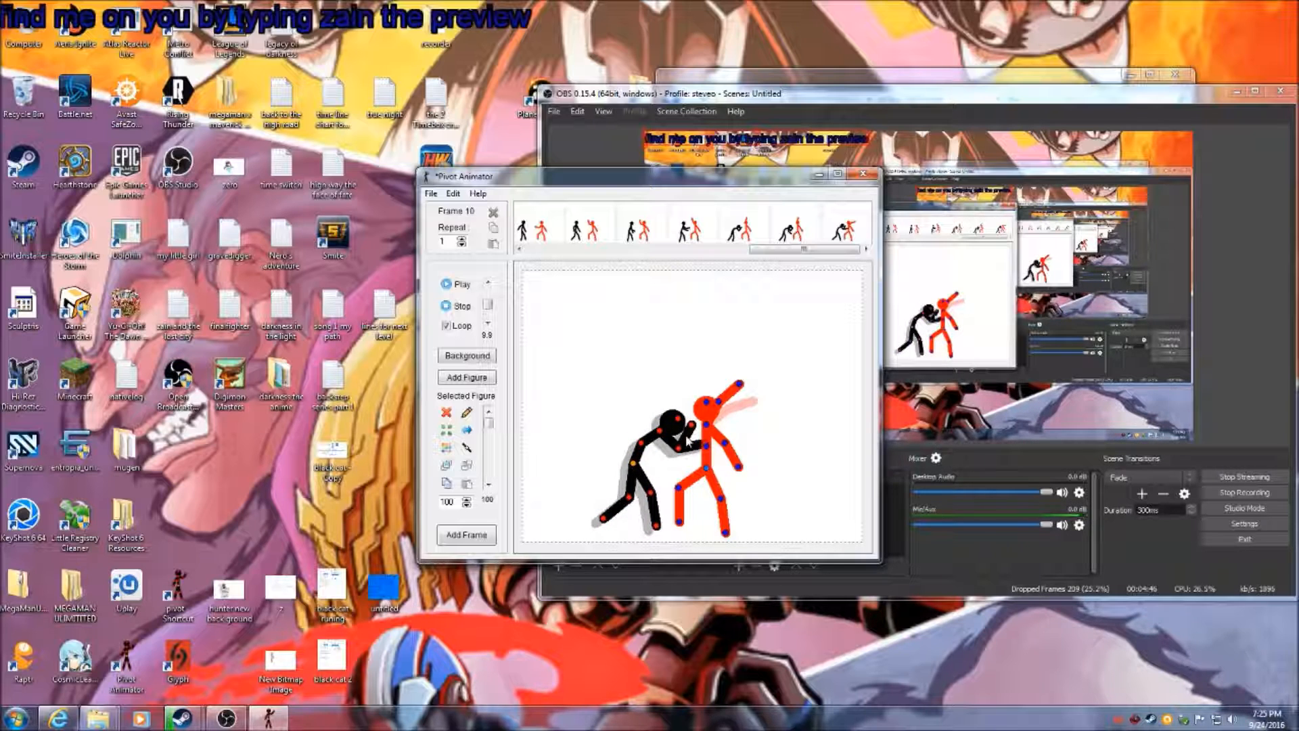
pyautogui.moveTo(672, 464); pyautogui.dragTo(651, 463)
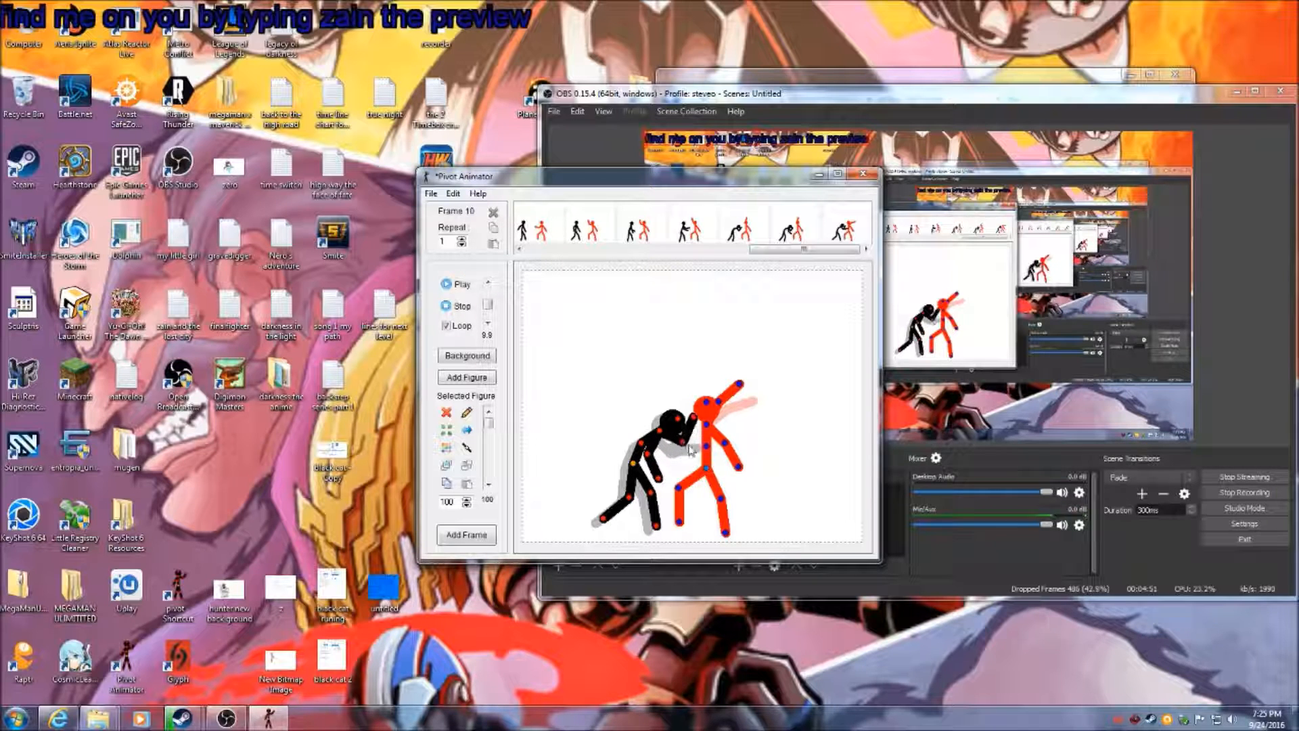
pyautogui.moveTo(679, 448); pyautogui.dragTo(661, 437)
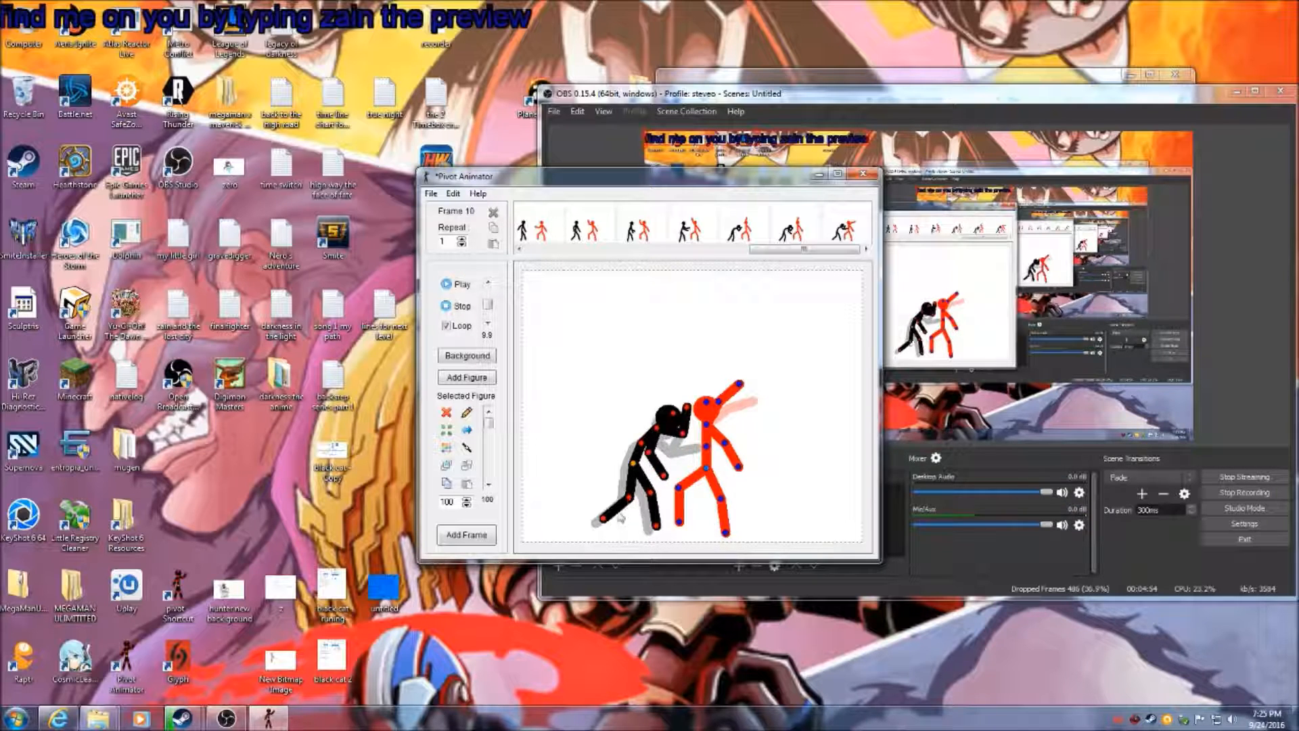
pyautogui.click(488, 534)
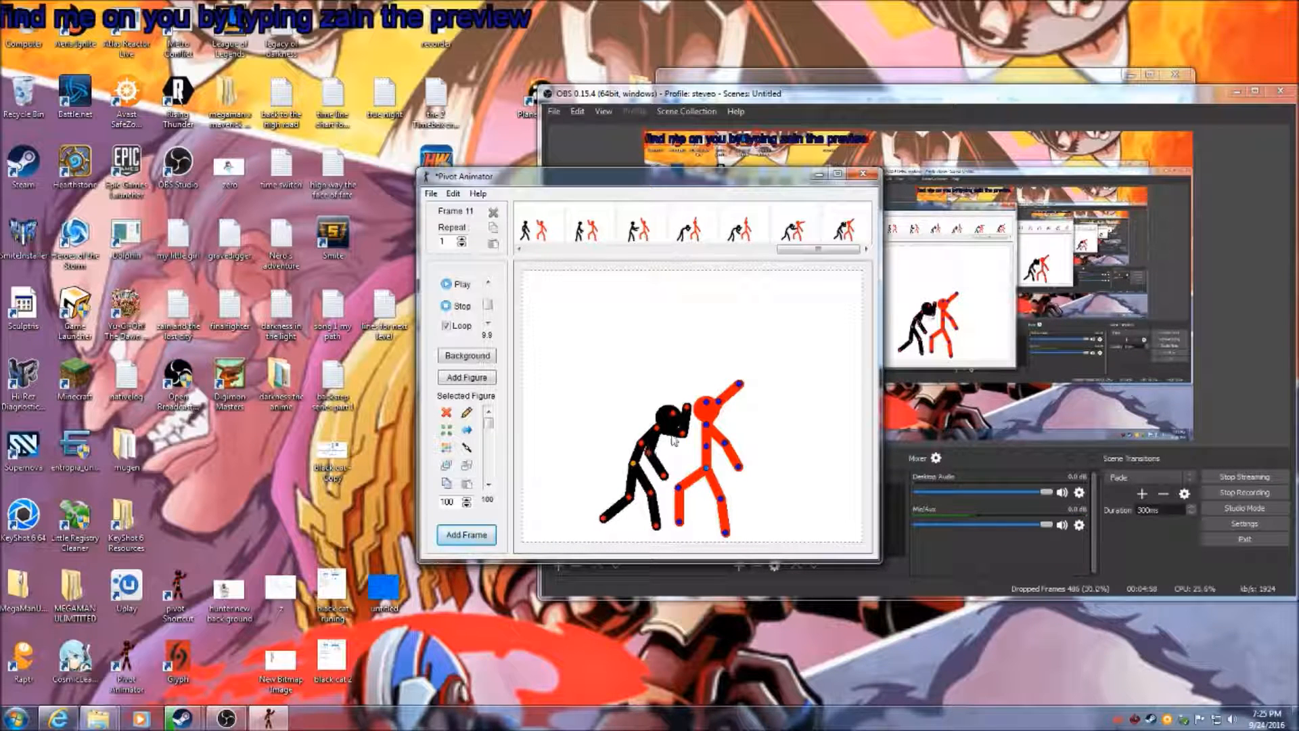
# Move the black figure against the red one with its legs together, tilt the red torso back and add frame 11
pyautogui.moveTo(633, 463); pyautogui.dragTo(655, 467)
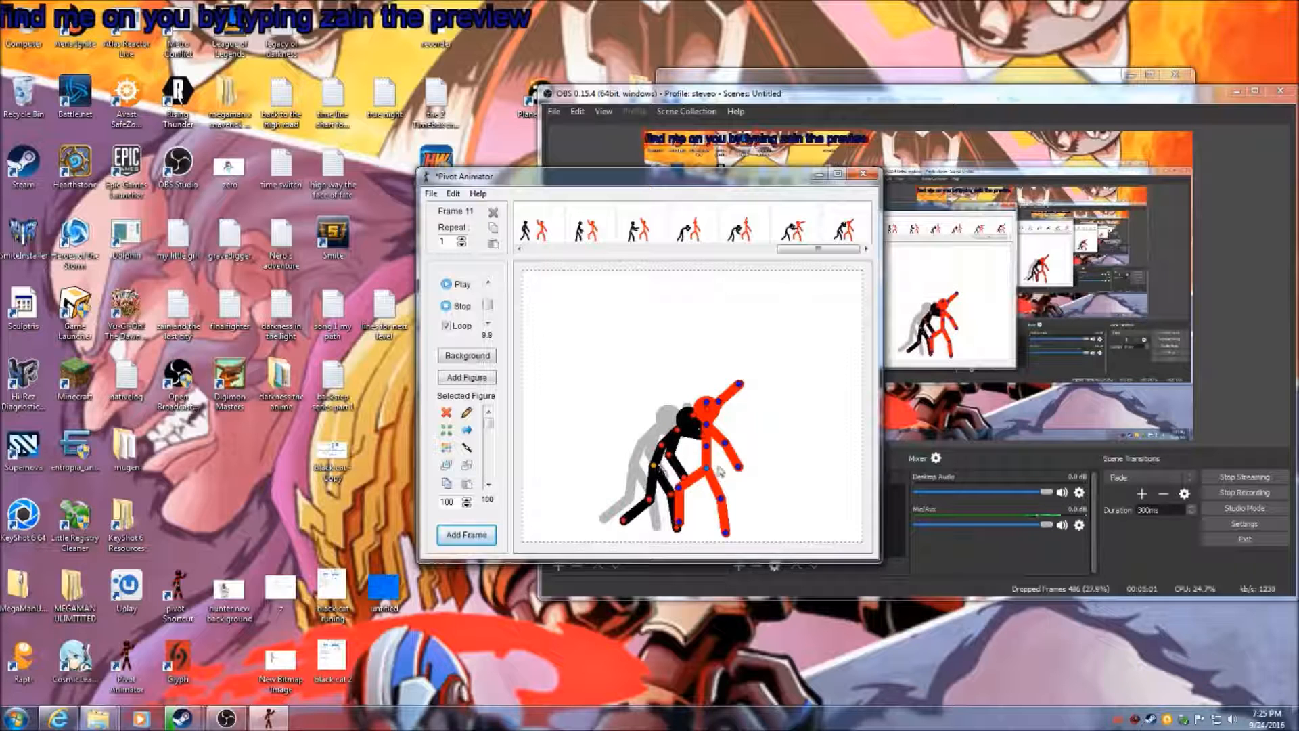
pyautogui.moveTo(707, 421)
pyautogui.mouseDown()
pyautogui.moveTo(713, 434)
pyautogui.moveTo(704, 408)
pyautogui.moveTo(710, 431)
pyautogui.mouseUp()
pyautogui.moveTo(671, 495); pyautogui.dragTo(654, 498)
pyautogui.moveTo(624, 522); pyautogui.dragTo(637, 530)
pyautogui.click(473, 536)
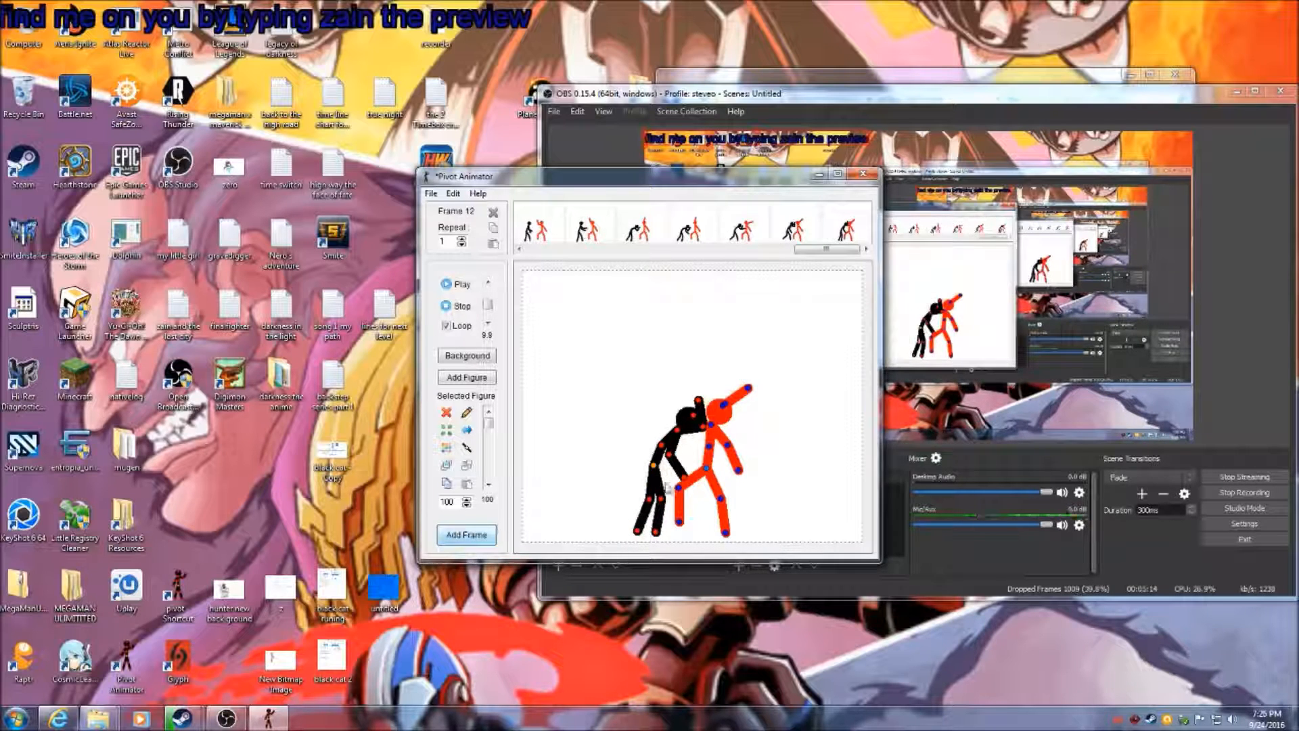
# Lift both figures off the ground with the red figure's arms flung out and add the pose as frame 12
pyautogui.moveTo(662, 445); pyautogui.dragTo(706, 373)
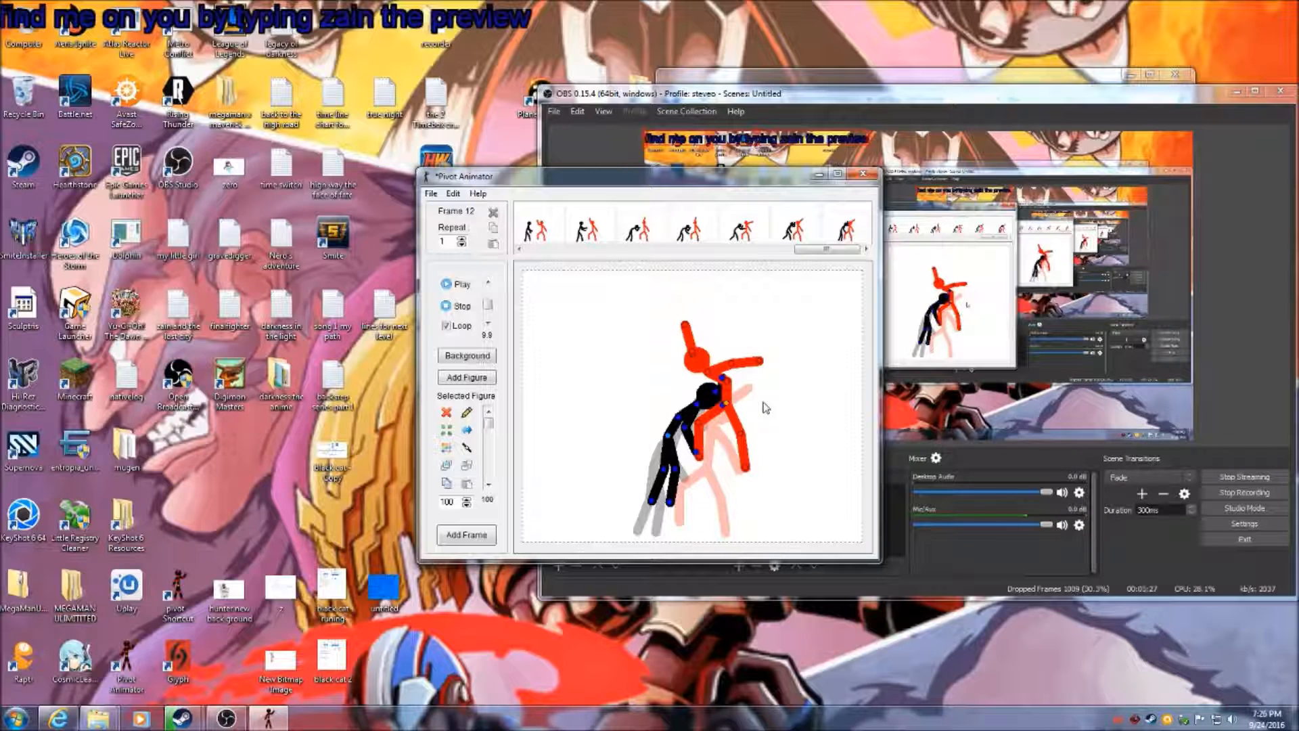
pyautogui.click(467, 535)
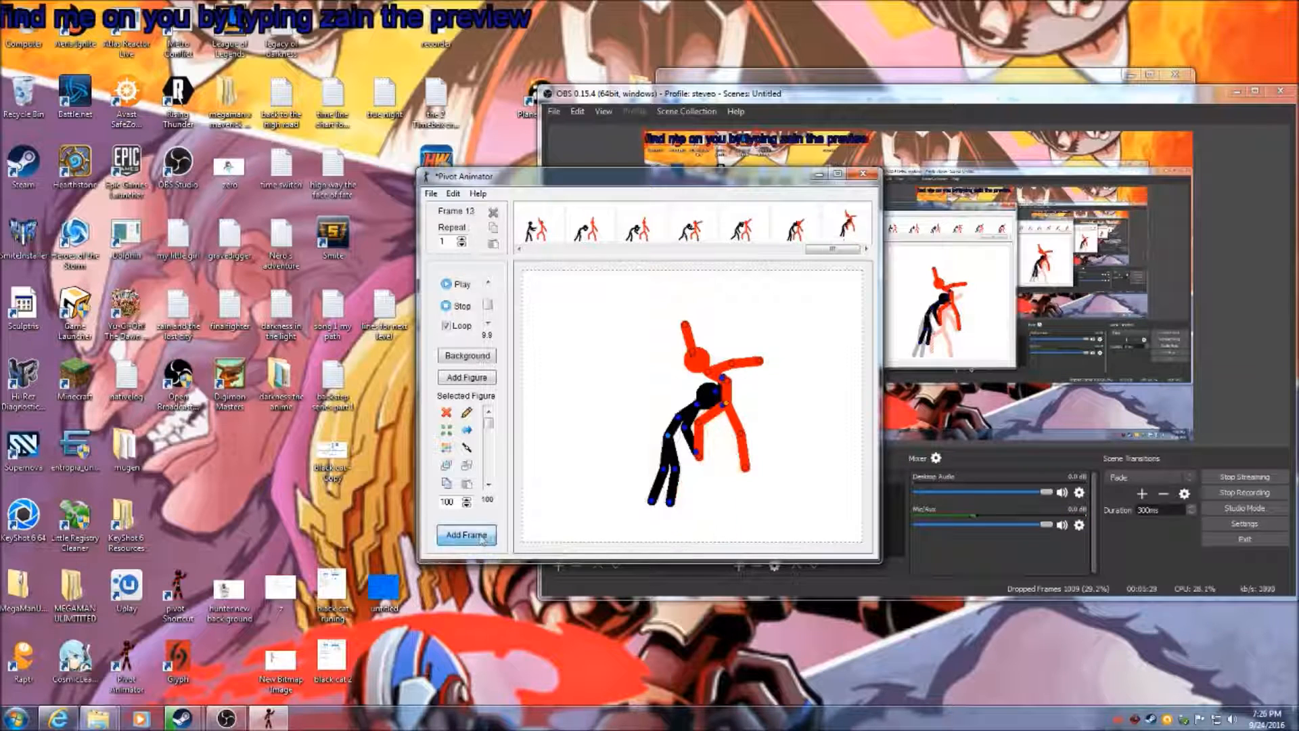
# Bend the black figure's lower arm forward under the red figure, tilt the red upper body further back and add frame 13
pyautogui.click(692, 438)
pyautogui.moveTo(696, 457)
pyautogui.mouseDown()
pyautogui.moveTo(667, 427)
pyautogui.moveTo(700, 437)
pyautogui.mouseUp()
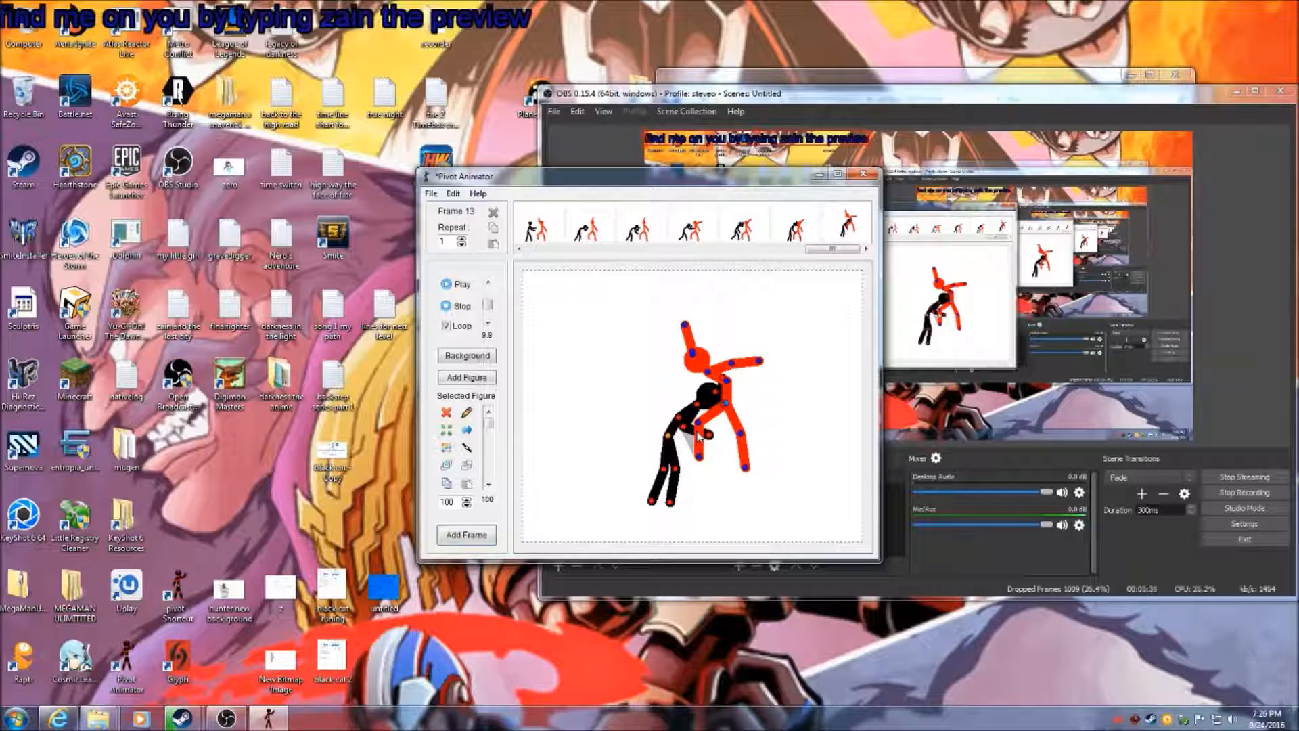
pyautogui.click(729, 385)
pyautogui.moveTo(727, 384); pyautogui.dragTo(714, 390)
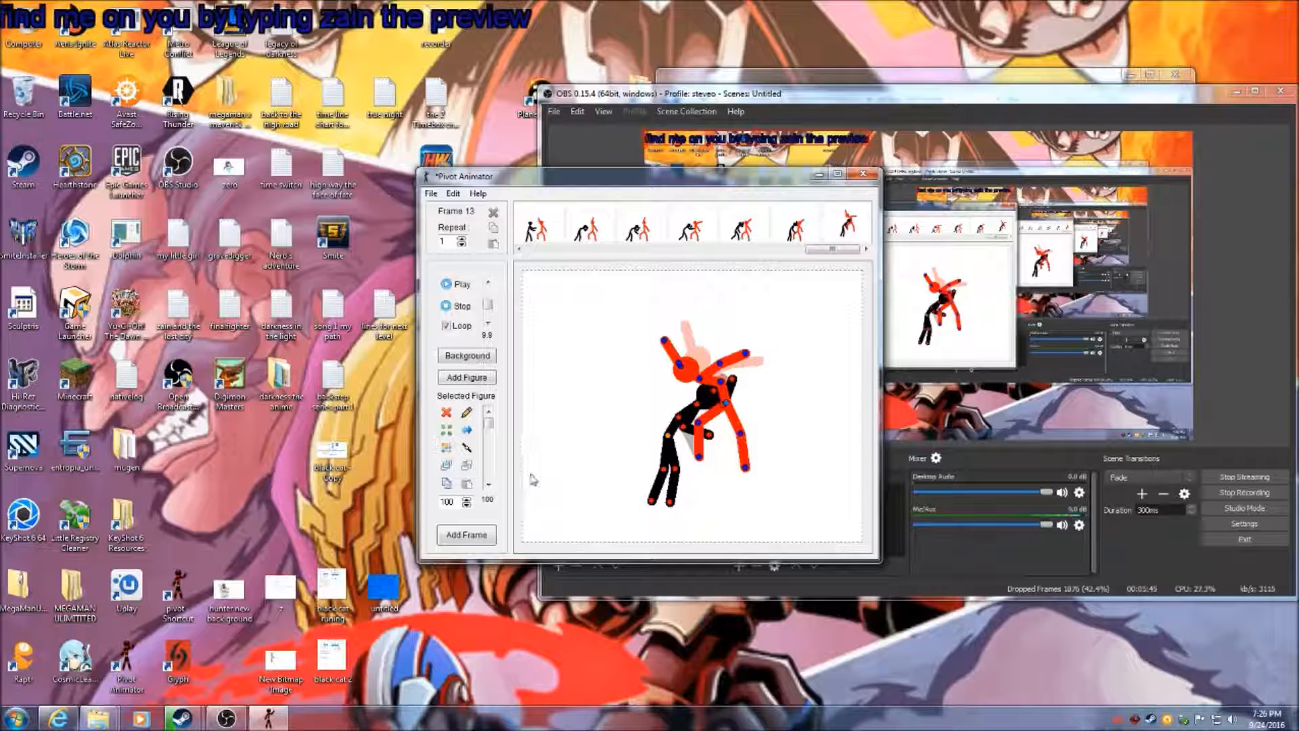
pyautogui.click(466, 535)
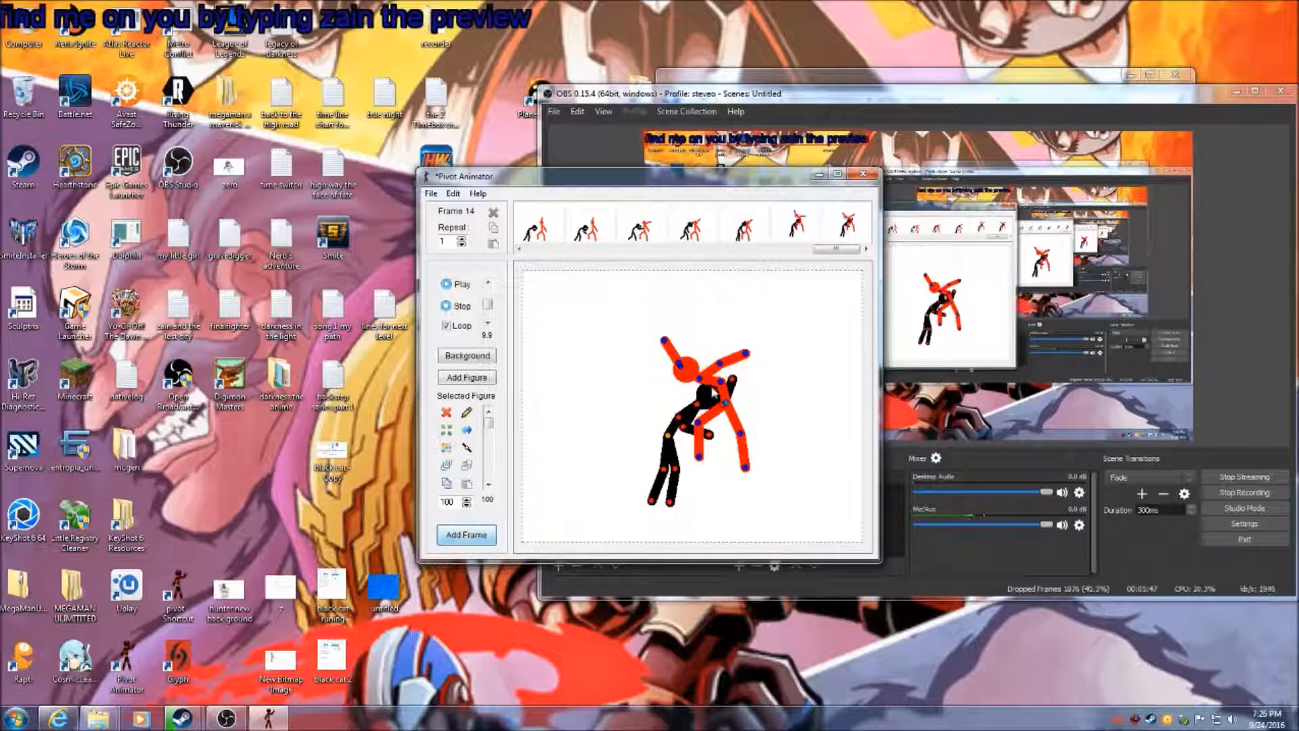
# Lift the red figure nearly flat above the upright black figure's head, add frame 14 and preview the animation
pyautogui.moveTo(695, 409); pyautogui.dragTo(773, 423)
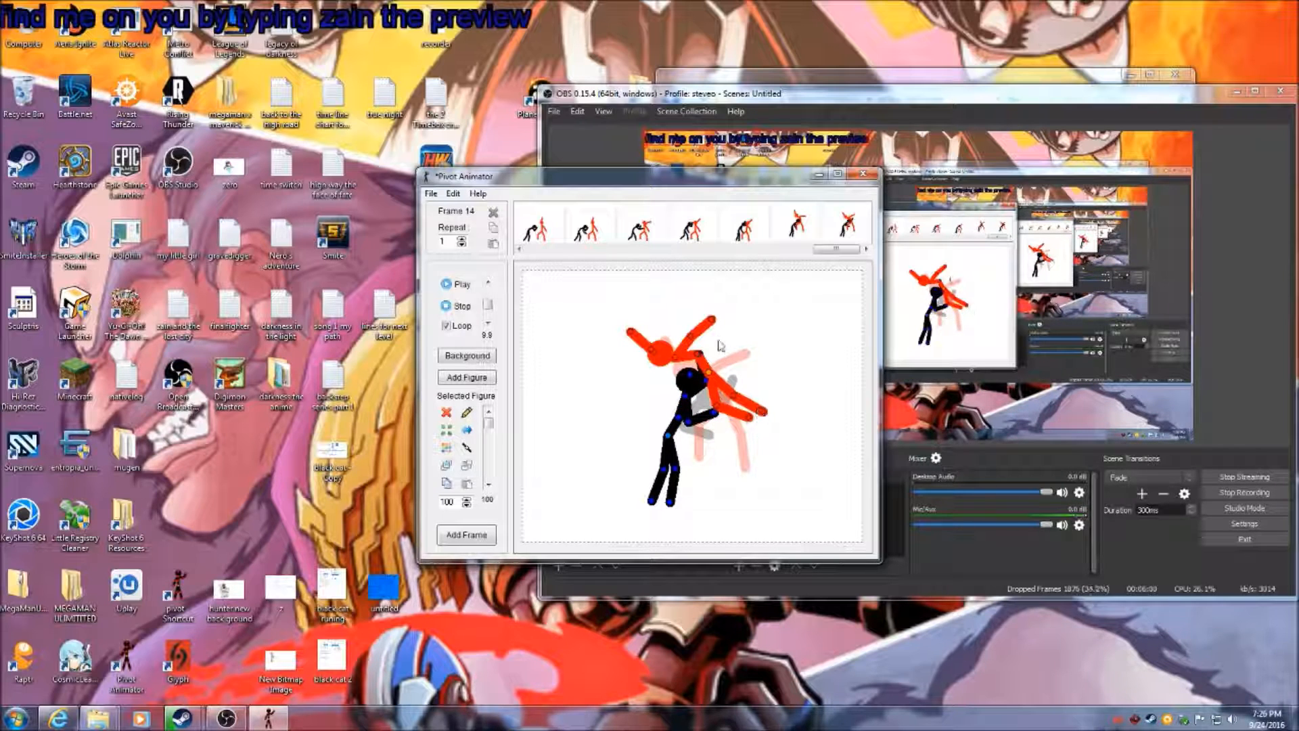
pyautogui.moveTo(697, 352); pyautogui.dragTo(691, 356)
pyautogui.moveTo(666, 435)
pyautogui.mouseDown()
pyautogui.moveTo(690, 426)
pyautogui.moveTo(674, 421)
pyautogui.mouseUp()
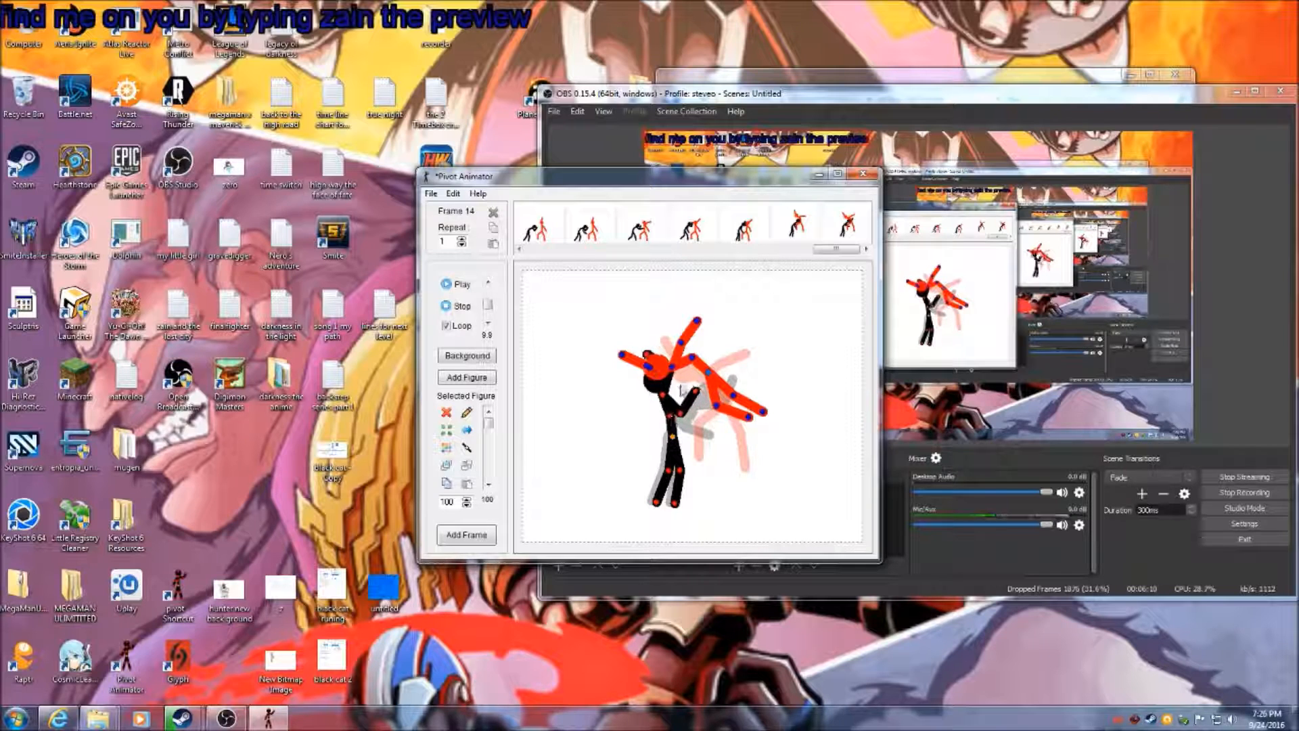
pyautogui.moveTo(693, 358)
pyautogui.mouseDown()
pyautogui.moveTo(693, 373)
pyautogui.moveTo(678, 371)
pyautogui.mouseUp()
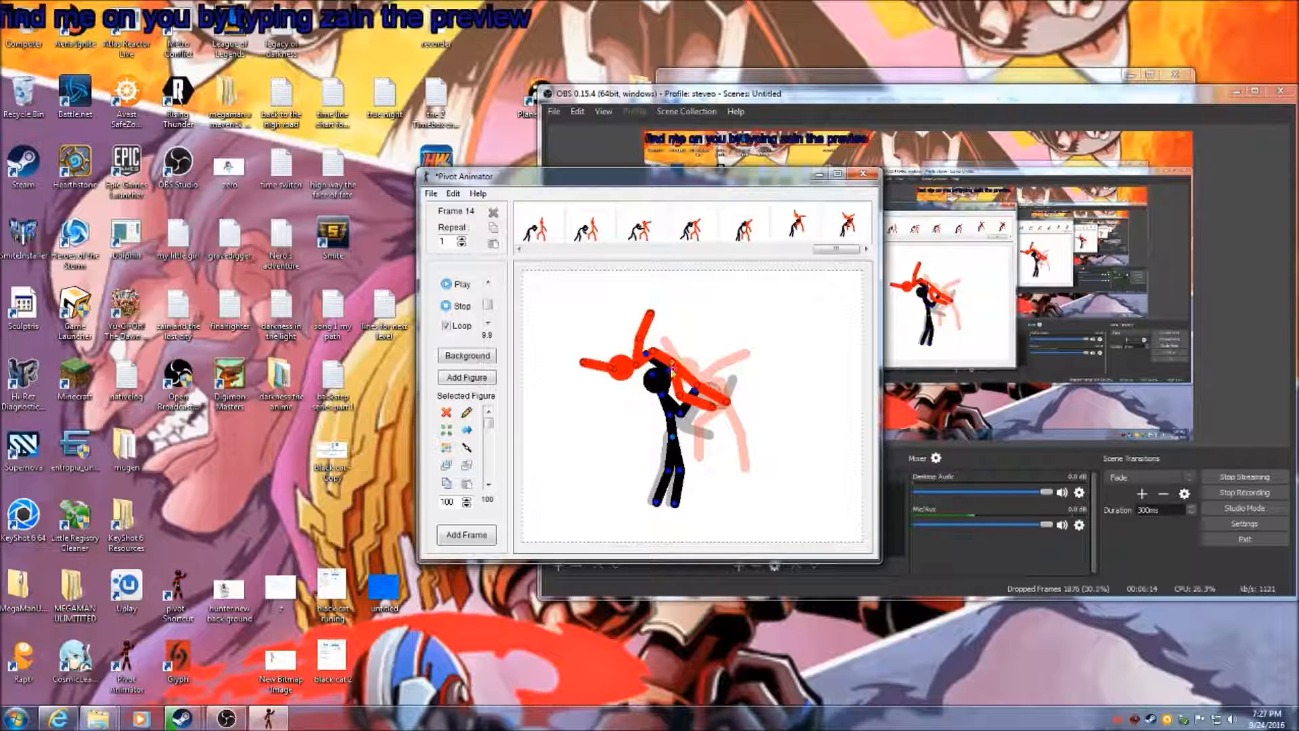
pyautogui.click(465, 542)
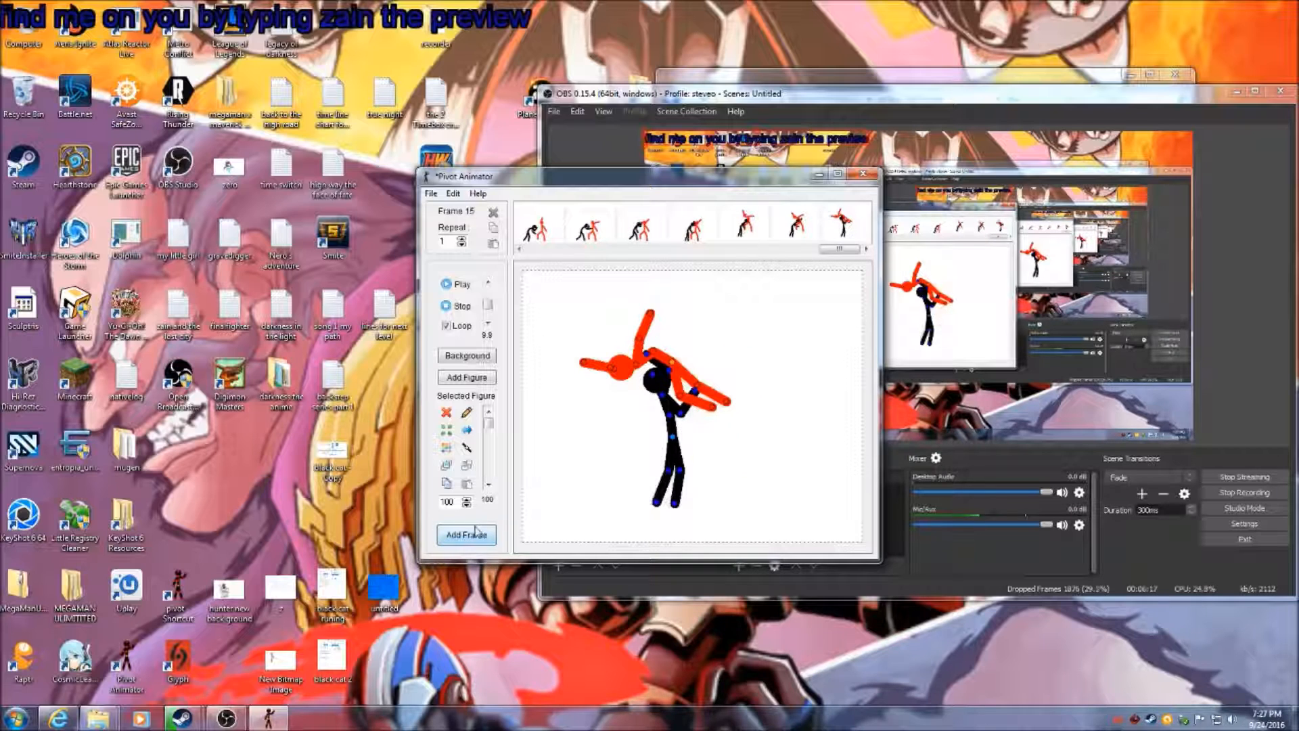
pyautogui.click(455, 285)
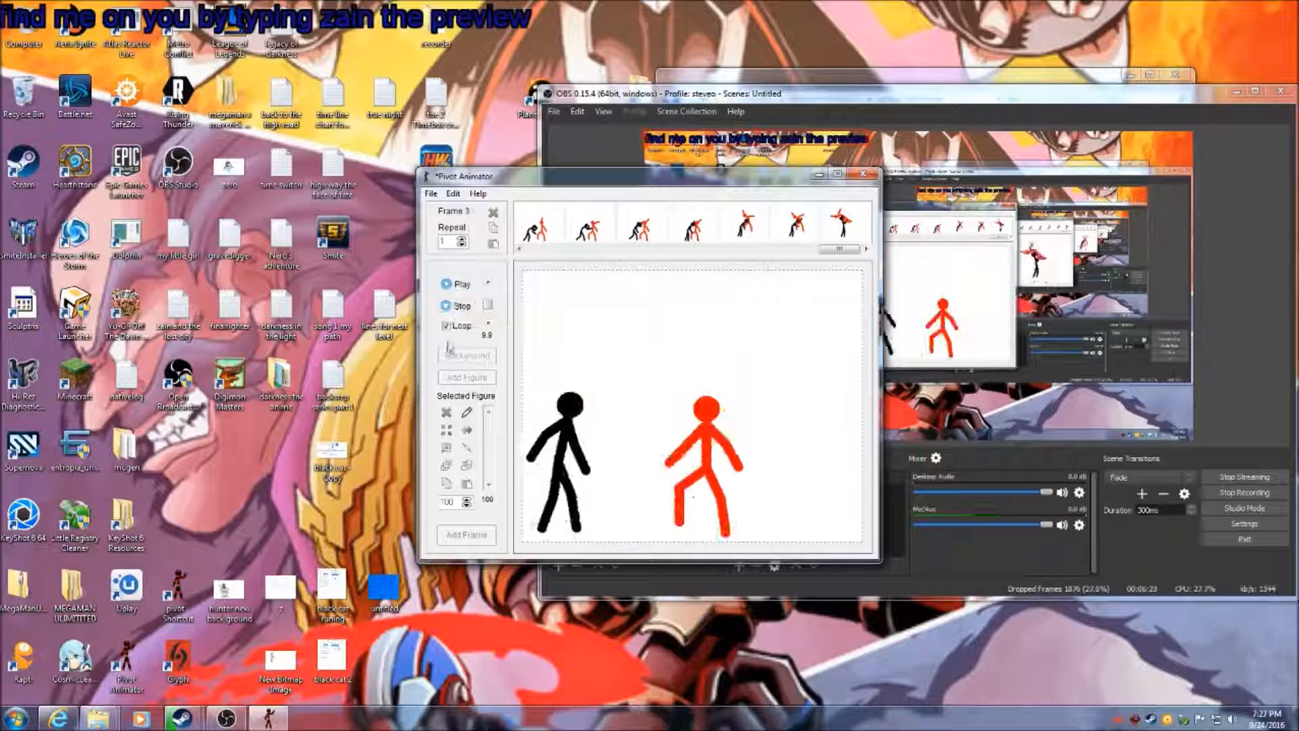
pyautogui.click(456, 309)
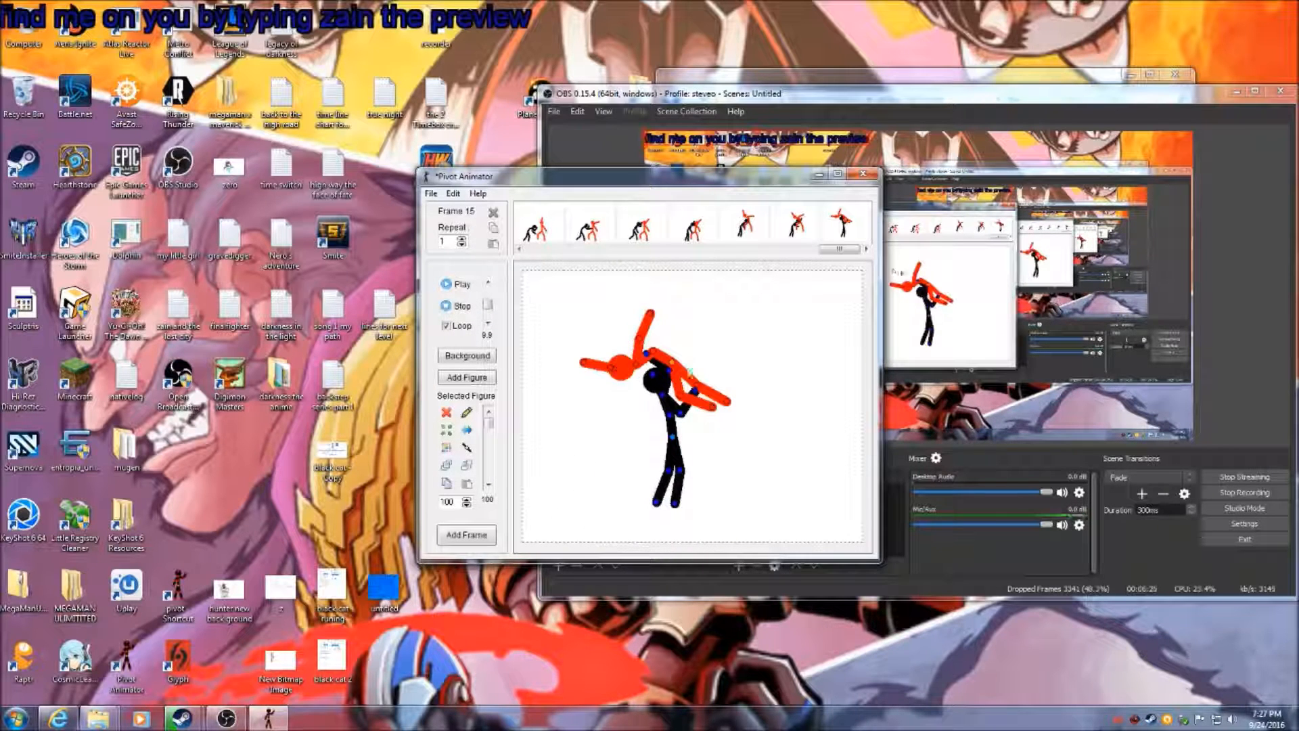
# Swing the red figure's legs up, lean the black torso back with one leg bent forward and add frame 15
pyautogui.moveTo(665, 398); pyautogui.dragTo(658, 347)
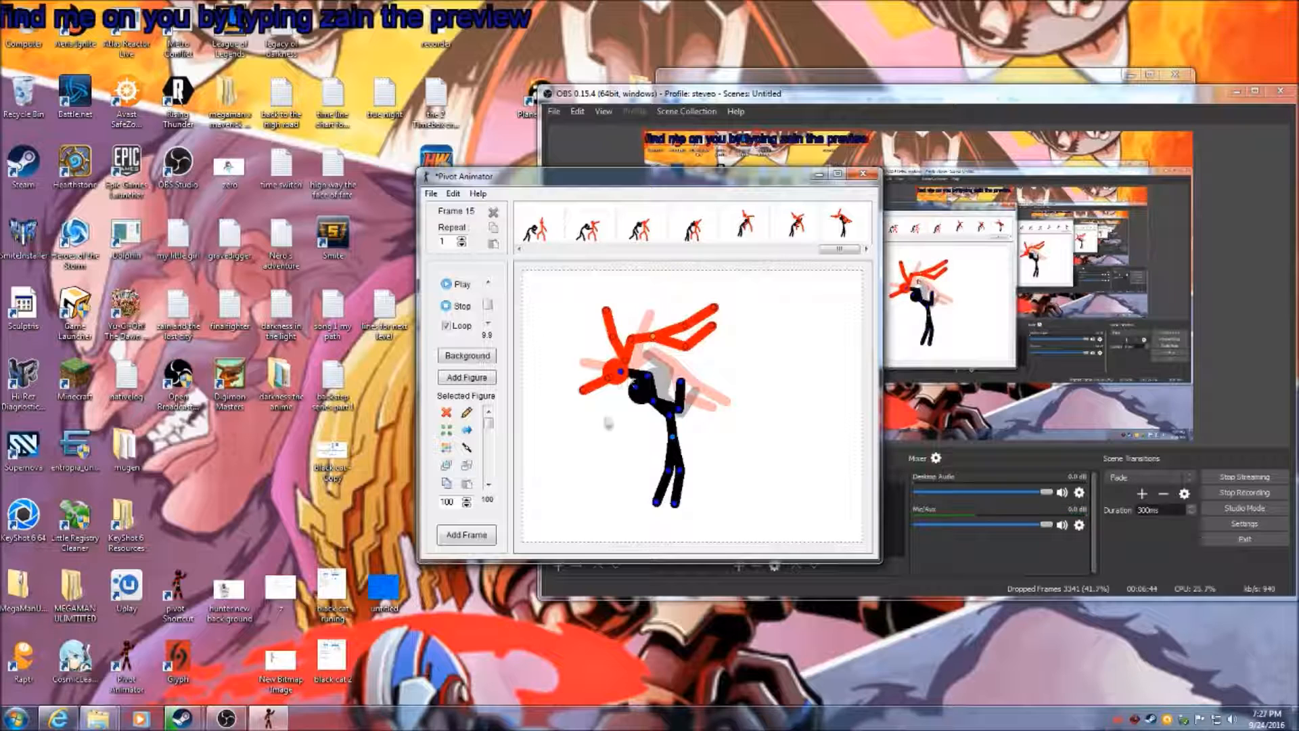
pyautogui.moveTo(674, 504); pyautogui.dragTo(695, 484)
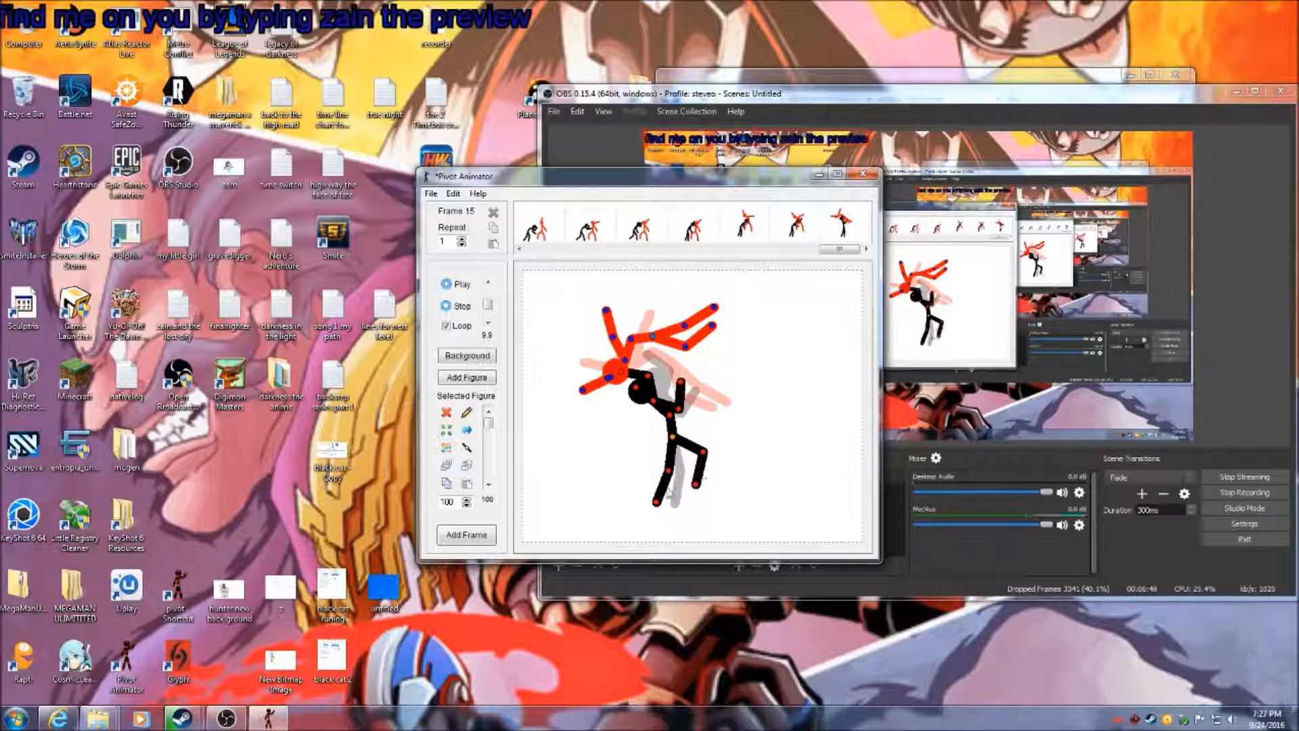
pyautogui.click(466, 535)
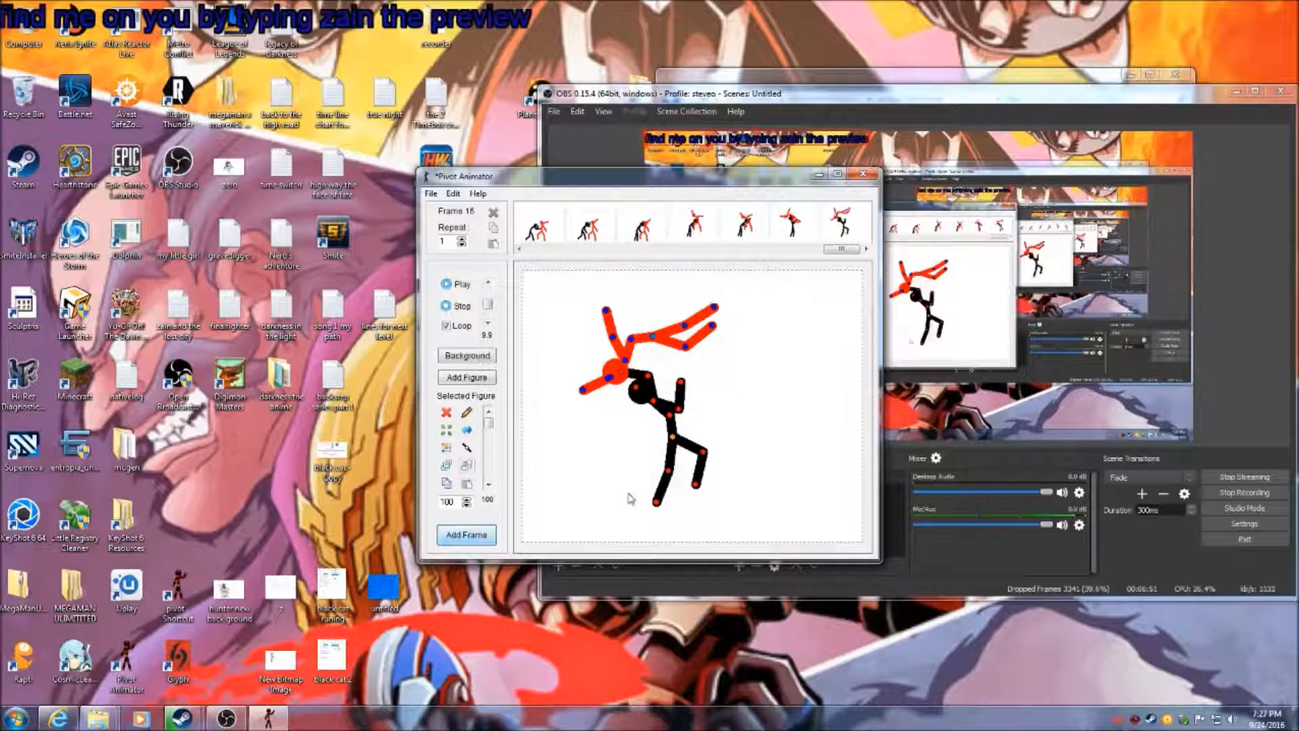
# Bend both black legs forward off the ground, lower the red figure head first behind the black one and add frame 16
pyautogui.moveTo(672, 475); pyautogui.dragTo(651, 409)
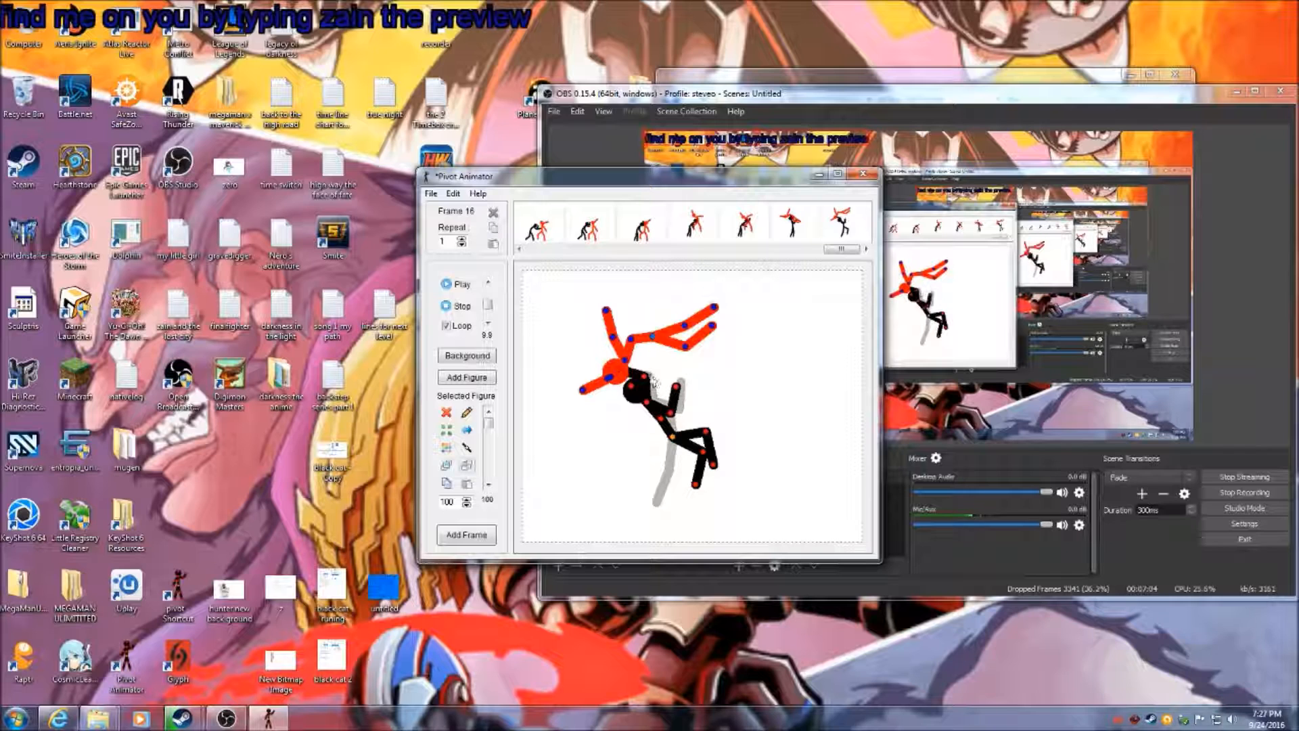
pyautogui.moveTo(632, 338); pyautogui.dragTo(640, 364)
pyautogui.moveTo(600, 412); pyautogui.dragTo(584, 379)
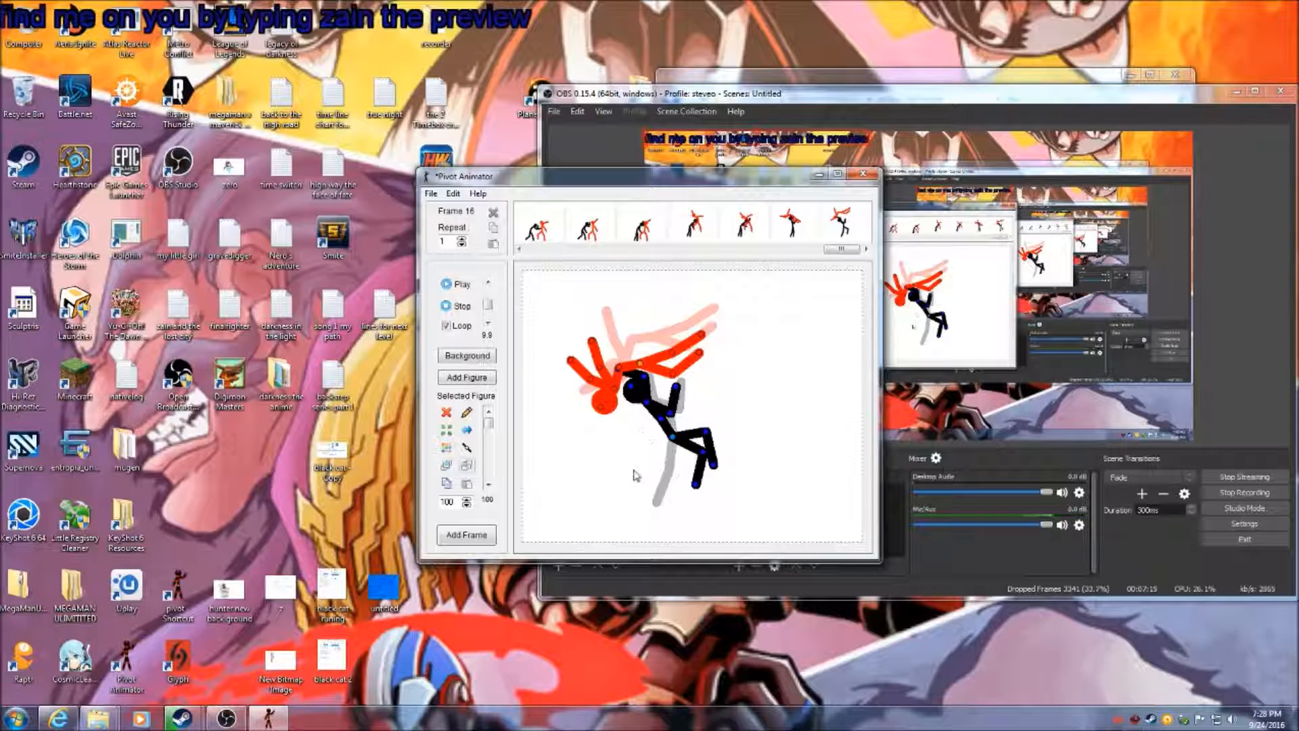
pyautogui.click(466, 535)
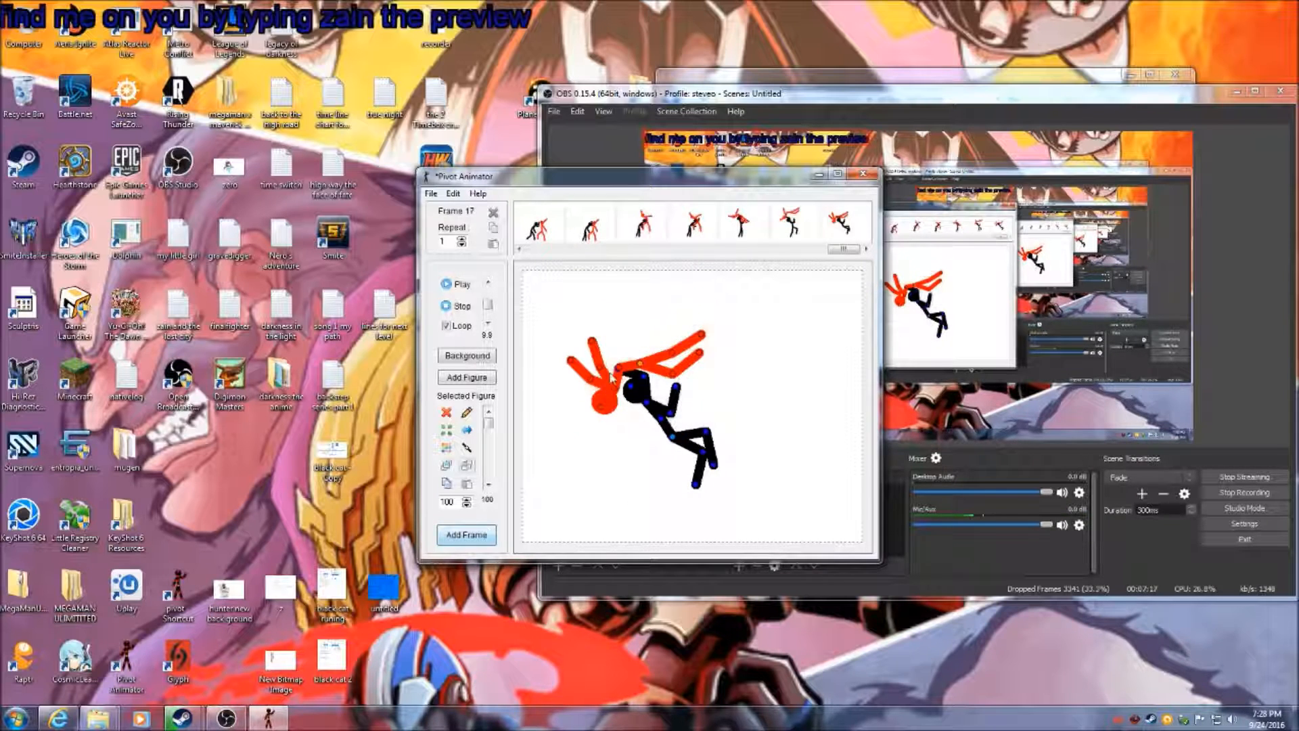
# Raise the black figure's body towards horizontal, bend the red legs upward, lower the red figure slightly and add frame 17
pyautogui.click(640, 376)
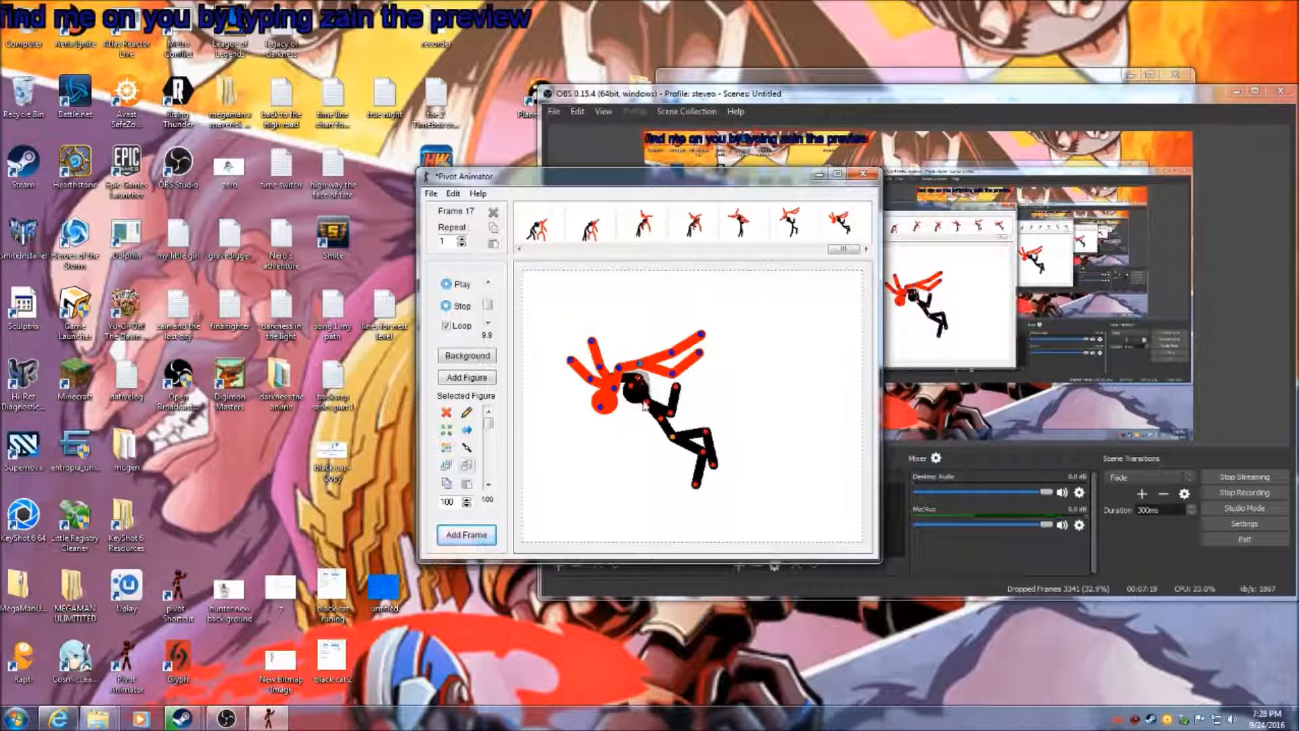
pyautogui.moveTo(642, 408); pyautogui.dragTo(693, 422)
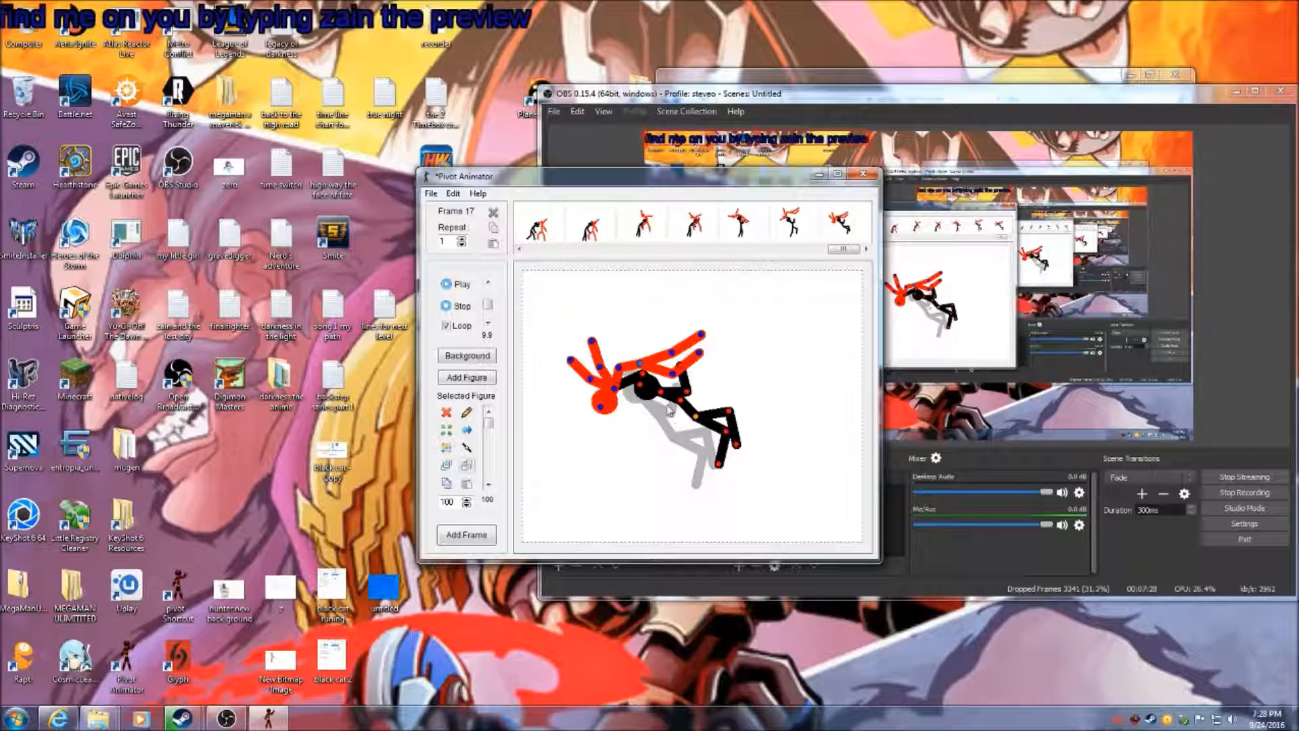
pyautogui.moveTo(672, 360); pyautogui.dragTo(682, 350)
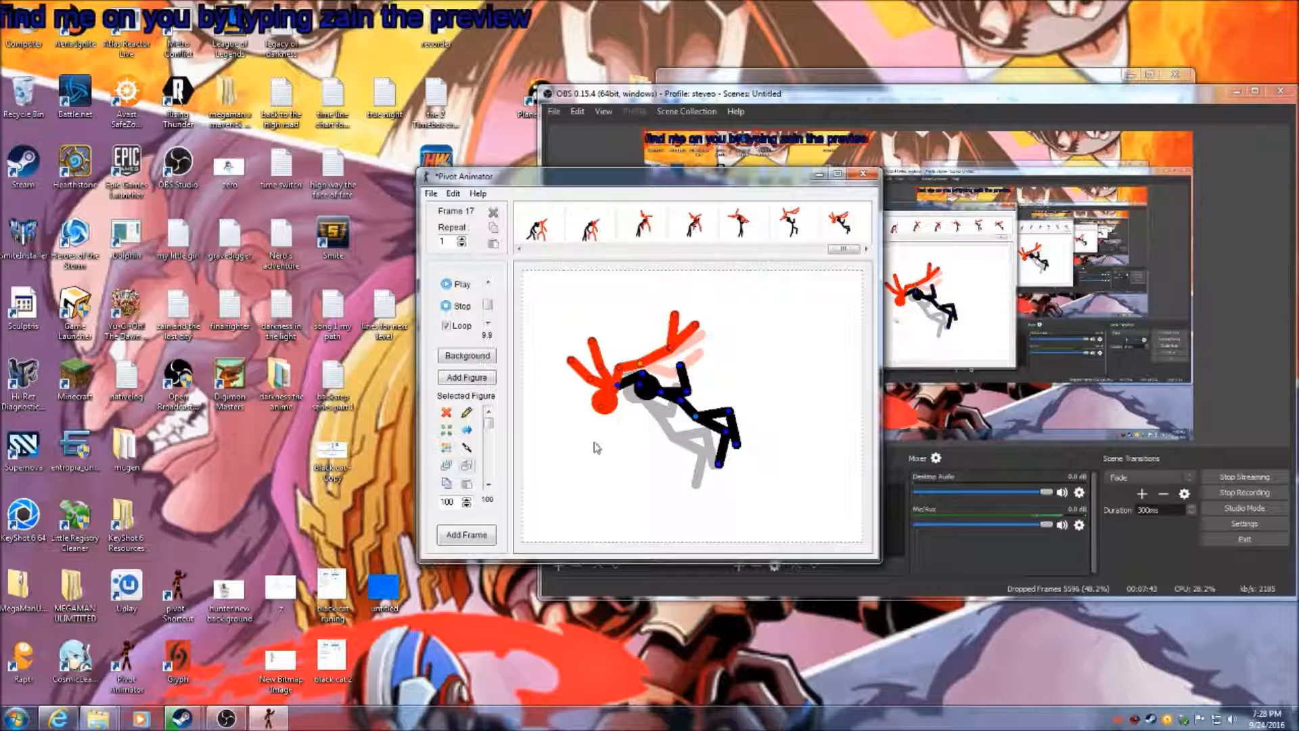
pyautogui.moveTo(621, 368)
pyautogui.mouseDown()
pyautogui.moveTo(639, 366)
pyautogui.moveTo(632, 380)
pyautogui.mouseUp()
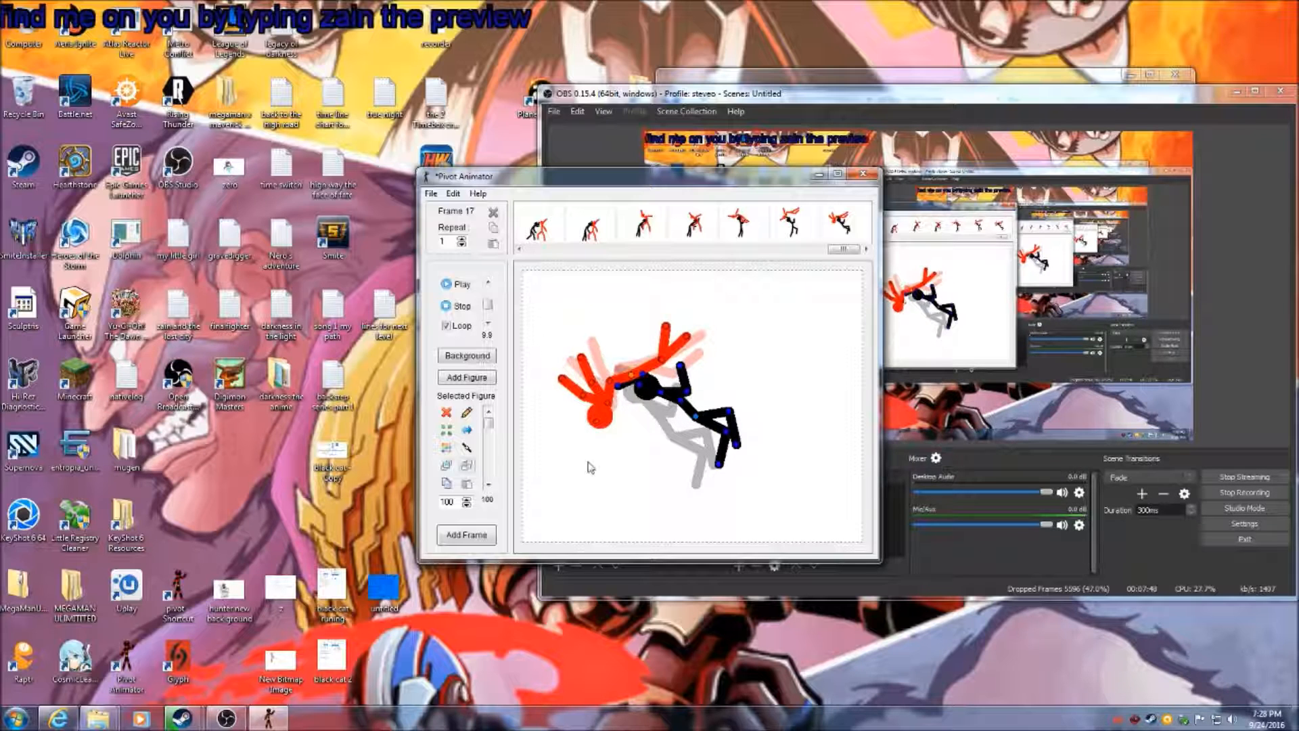
pyautogui.click(492, 536)
# Swing the red figure's legs upright above its head, flatten the black figure's body further and add frame 18
pyautogui.moveTo(665, 362); pyautogui.dragTo(643, 339)
pyautogui.moveTo(611, 384); pyautogui.dragTo(611, 398)
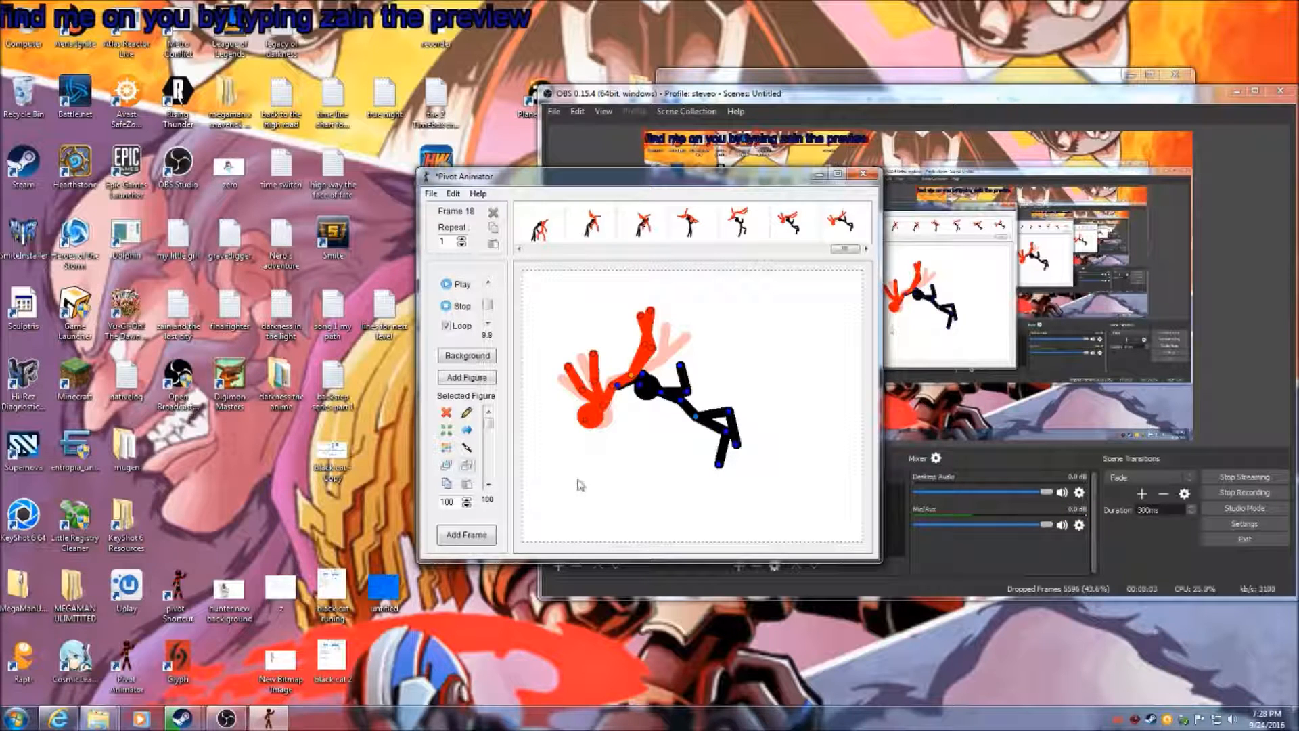
pyautogui.moveTo(696, 417); pyautogui.dragTo(628, 388)
pyautogui.click(466, 535)
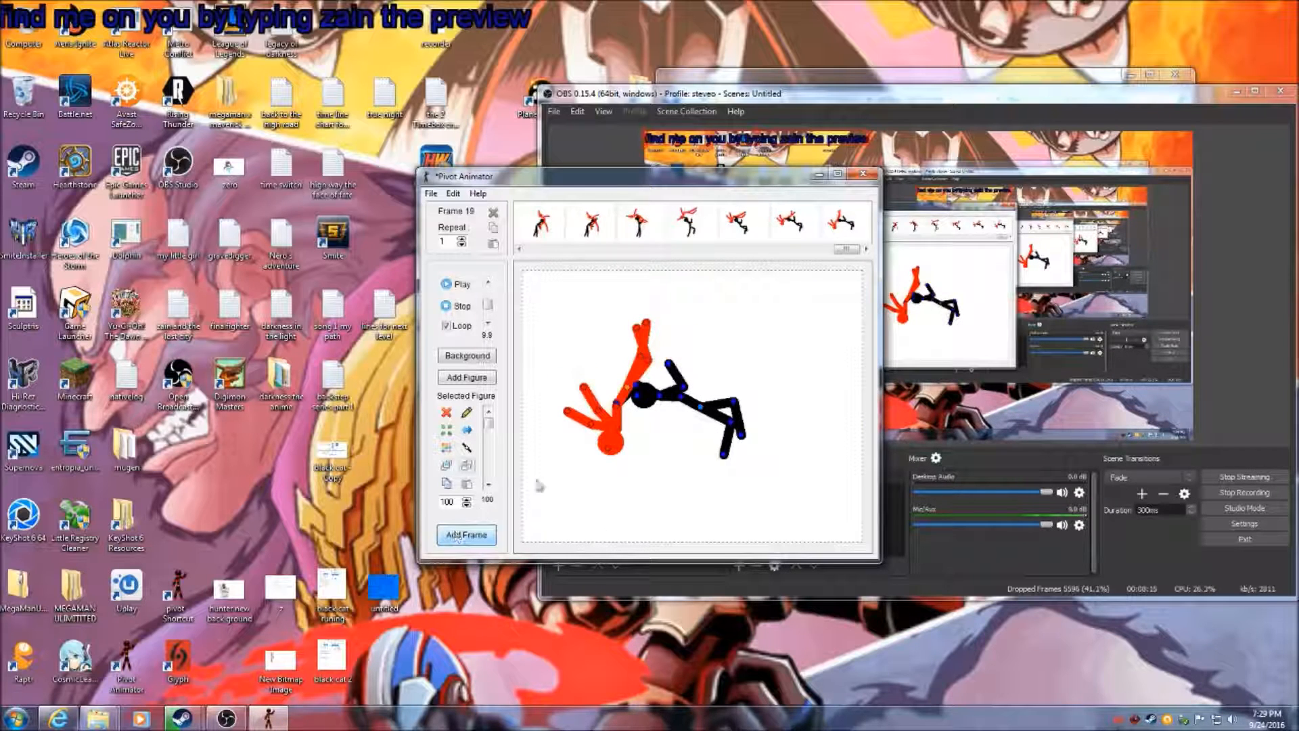
# Spread the red figure's legs apart and raise the black figure to horizontal with both legs stretched straight out behind it
pyautogui.moveTo(654, 370); pyautogui.dragTo(633, 355)
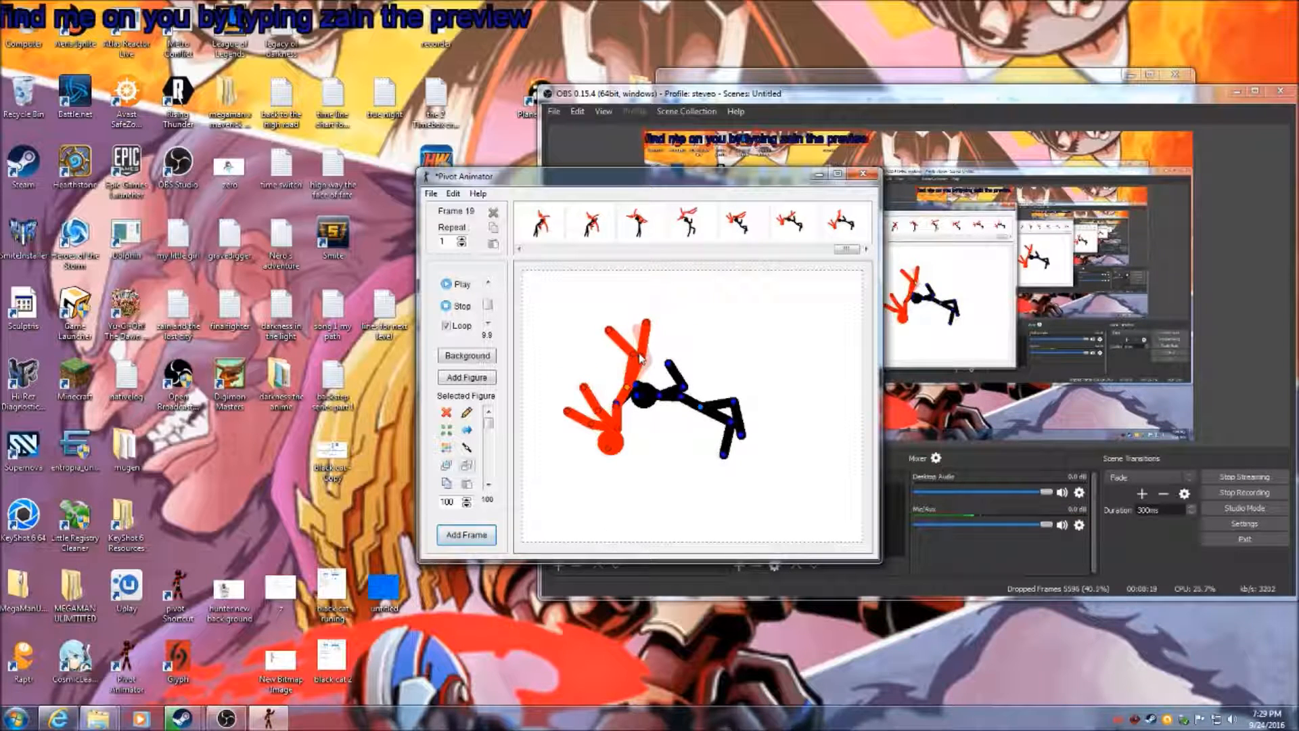
pyautogui.moveTo(703, 411); pyautogui.dragTo(729, 346)
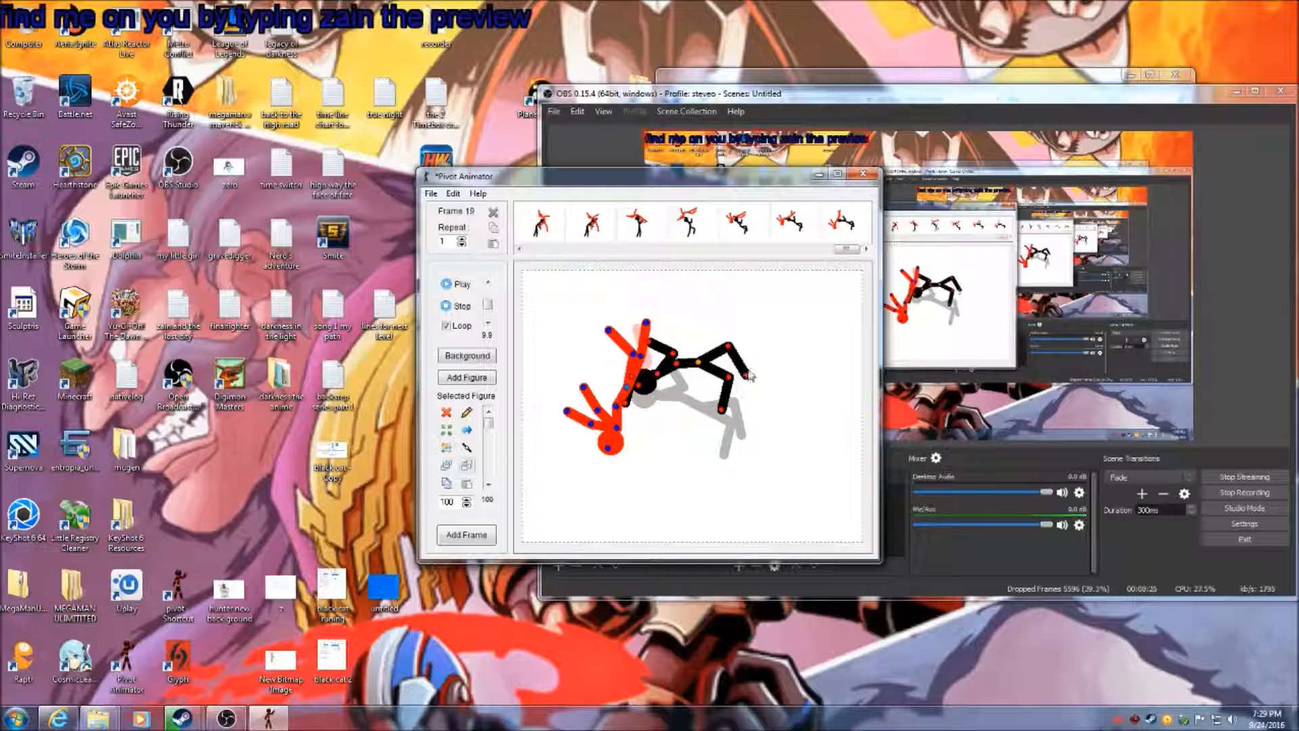
pyautogui.moveTo(747, 374); pyautogui.dragTo(764, 346)
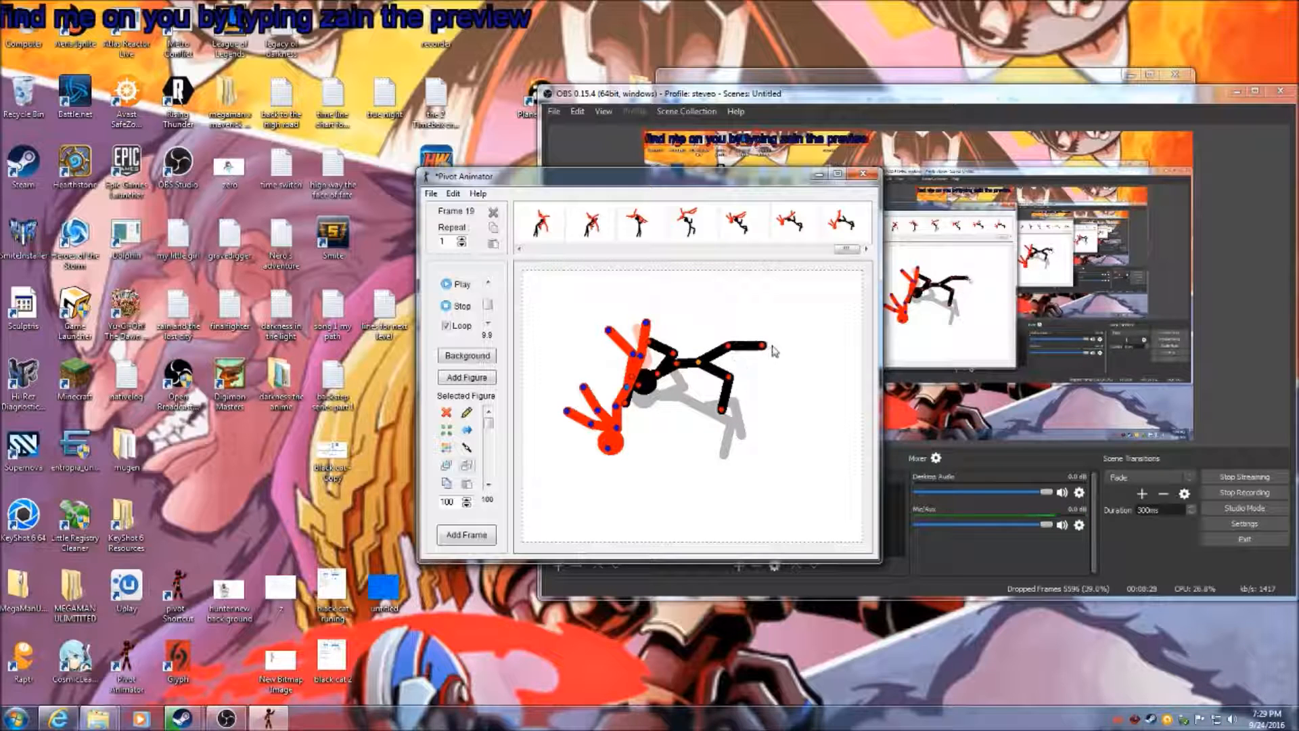
pyautogui.moveTo(722, 410); pyautogui.dragTo(762, 382)
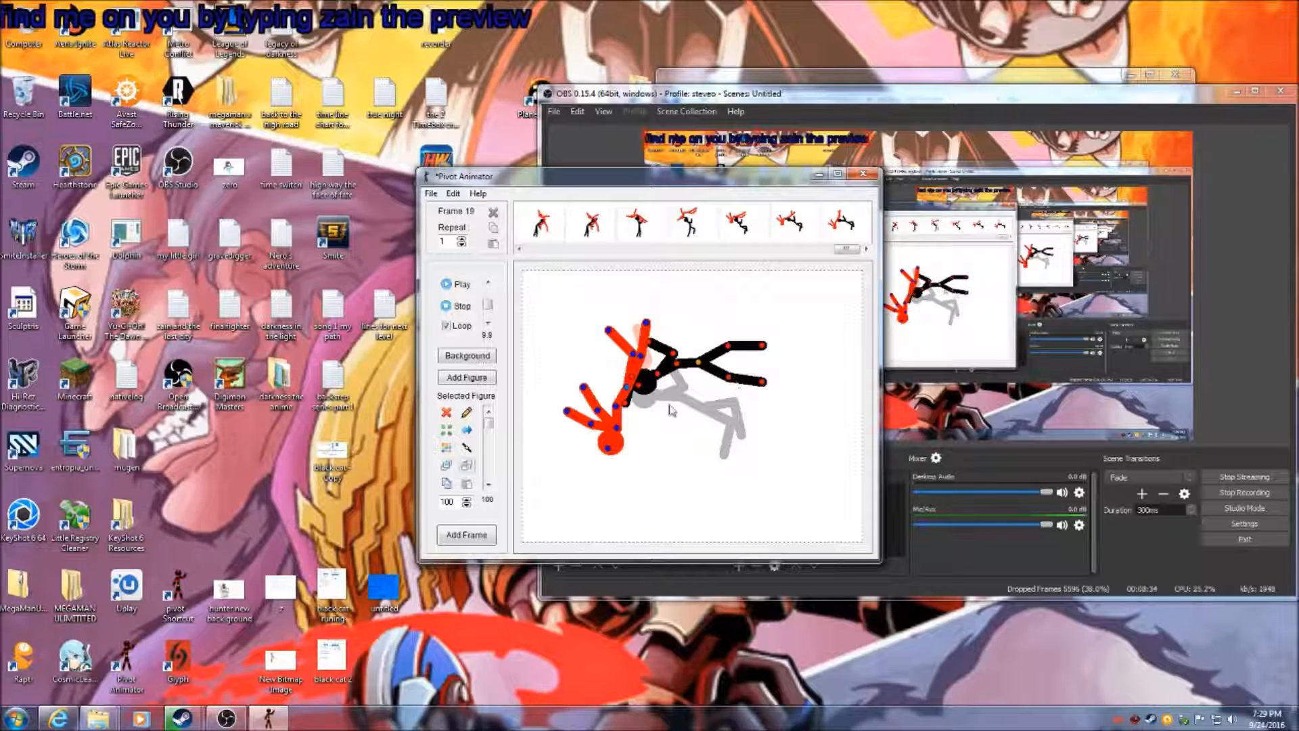
pyautogui.moveTo(731, 383); pyautogui.dragTo(771, 376)
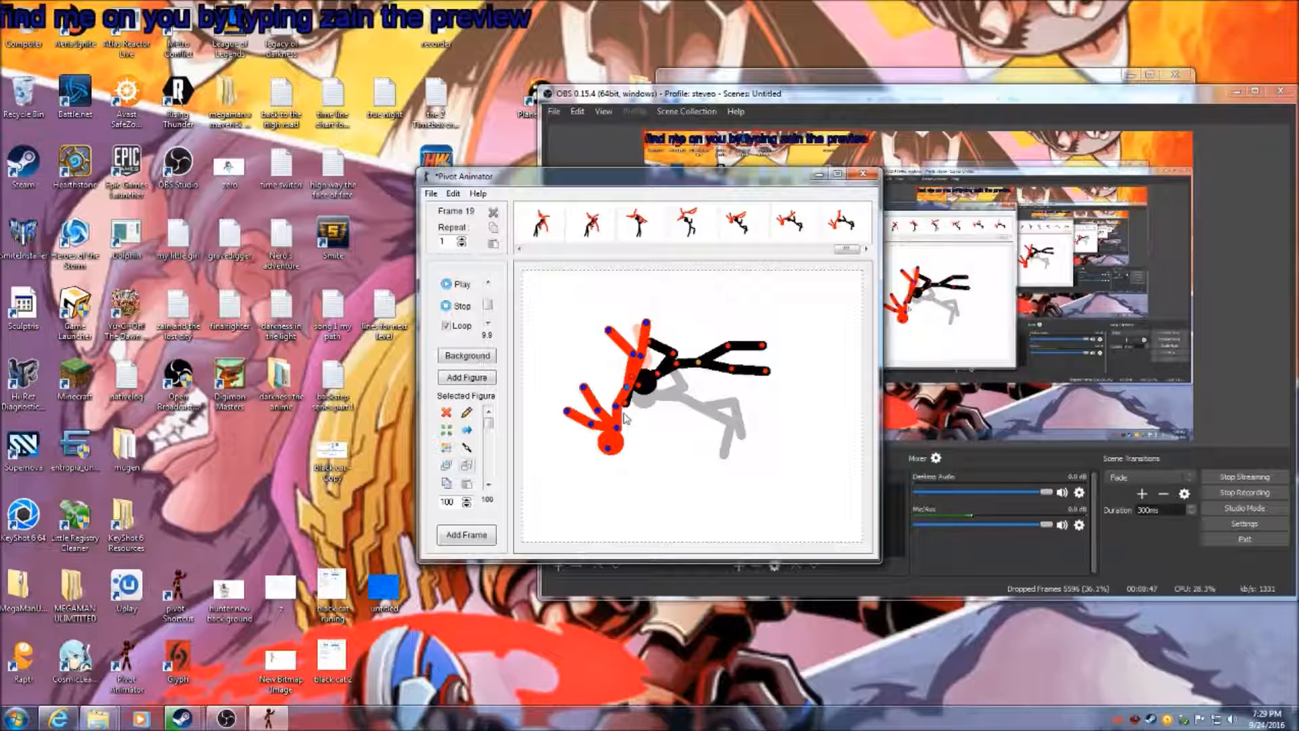
# Swing the upside-down red figure's legs over backwards, reach its arms down towards the ground and preview the animation
pyautogui.moveTo(615, 408); pyautogui.dragTo(623, 424)
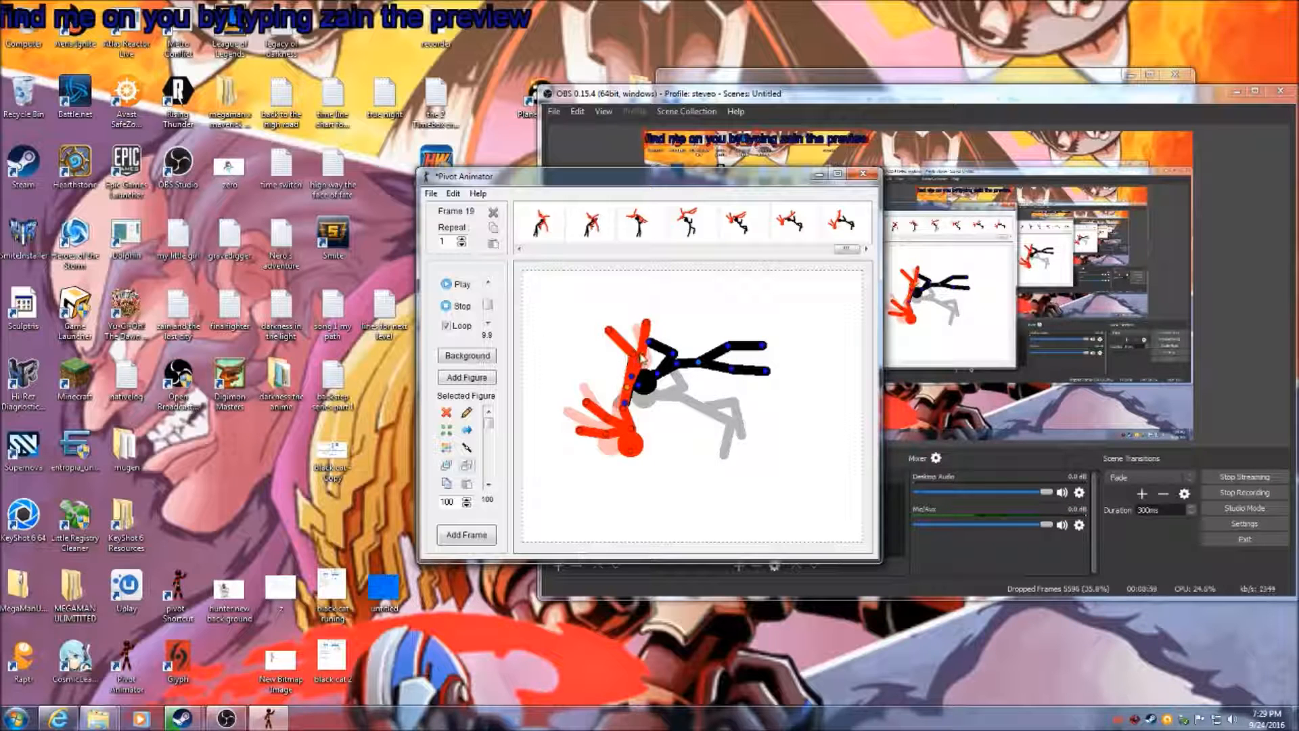
pyautogui.moveTo(642, 358); pyautogui.dragTo(613, 357)
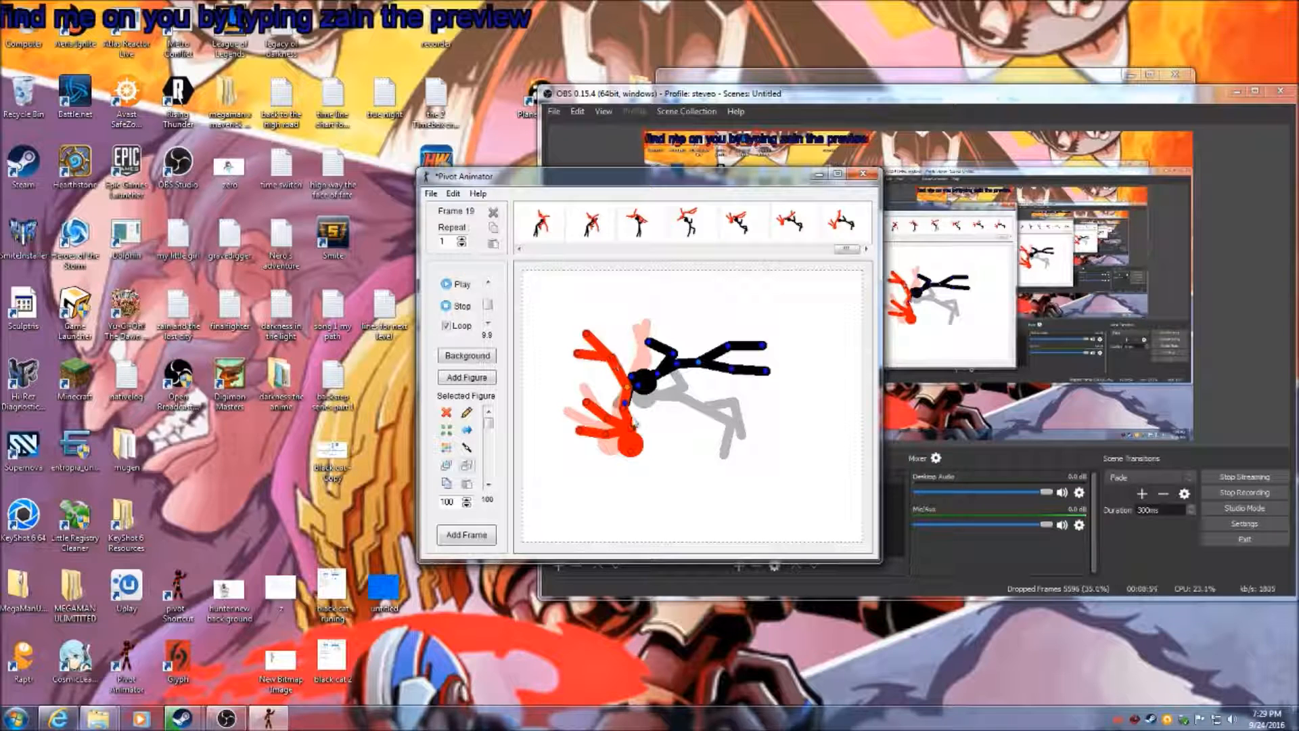
pyautogui.moveTo(609, 428); pyautogui.dragTo(590, 466)
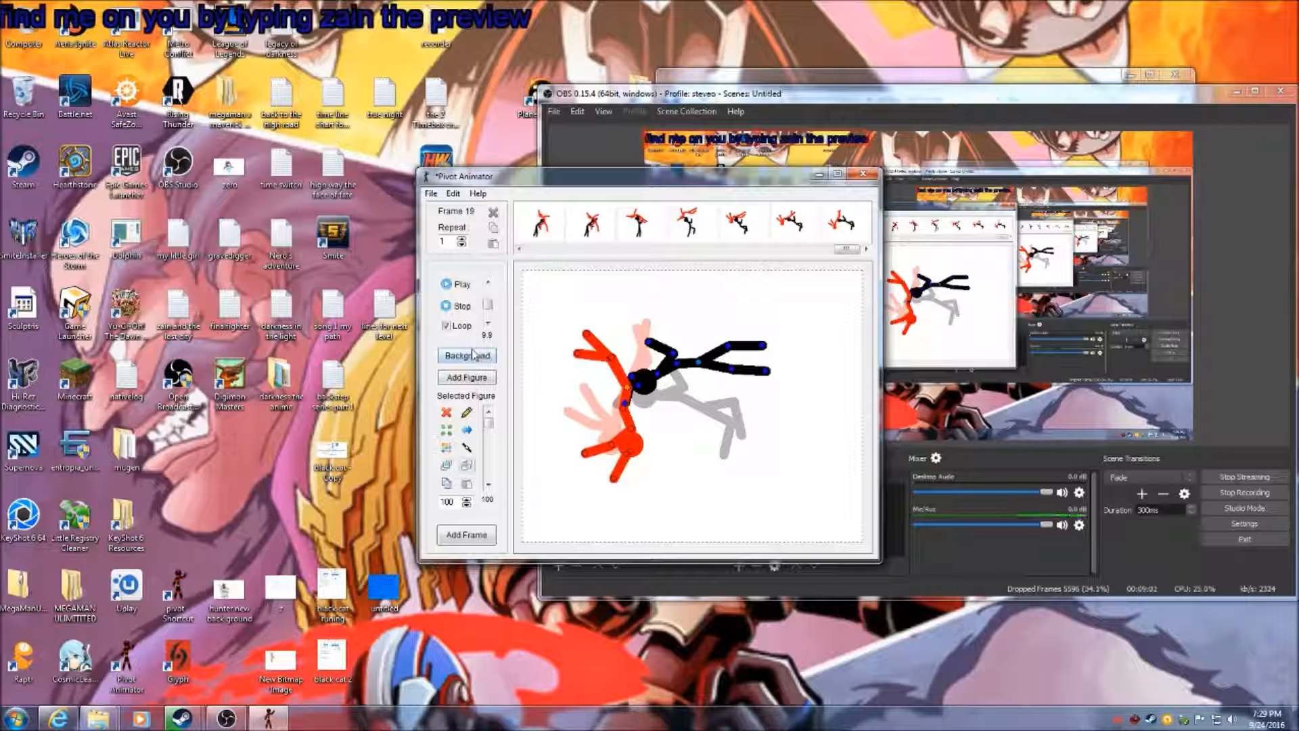
pyautogui.click(448, 285)
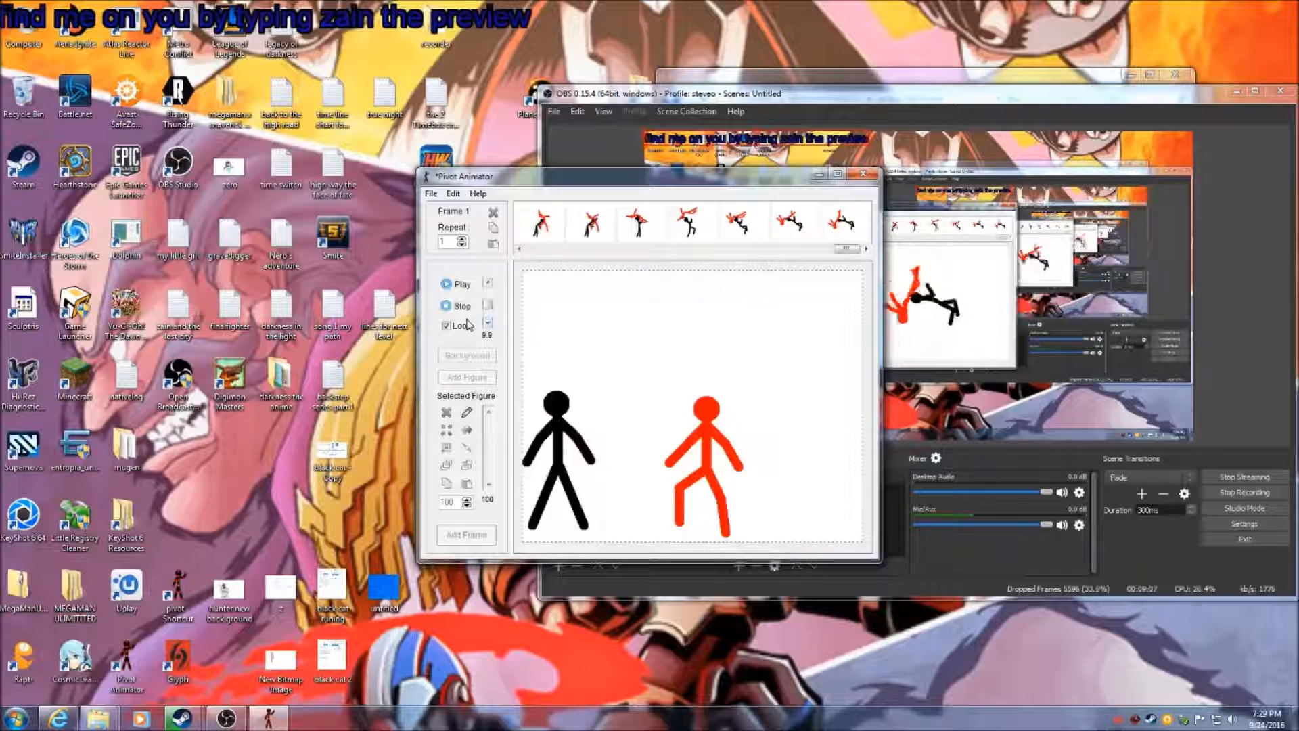
pyautogui.click(461, 307)
# Turn the black figure upside down with its legs spread, lower the red figure into a handstand and add frame 19
pyautogui.moveTo(629, 384); pyautogui.dragTo(636, 435)
pyautogui.moveTo(729, 348); pyautogui.dragTo(670, 319)
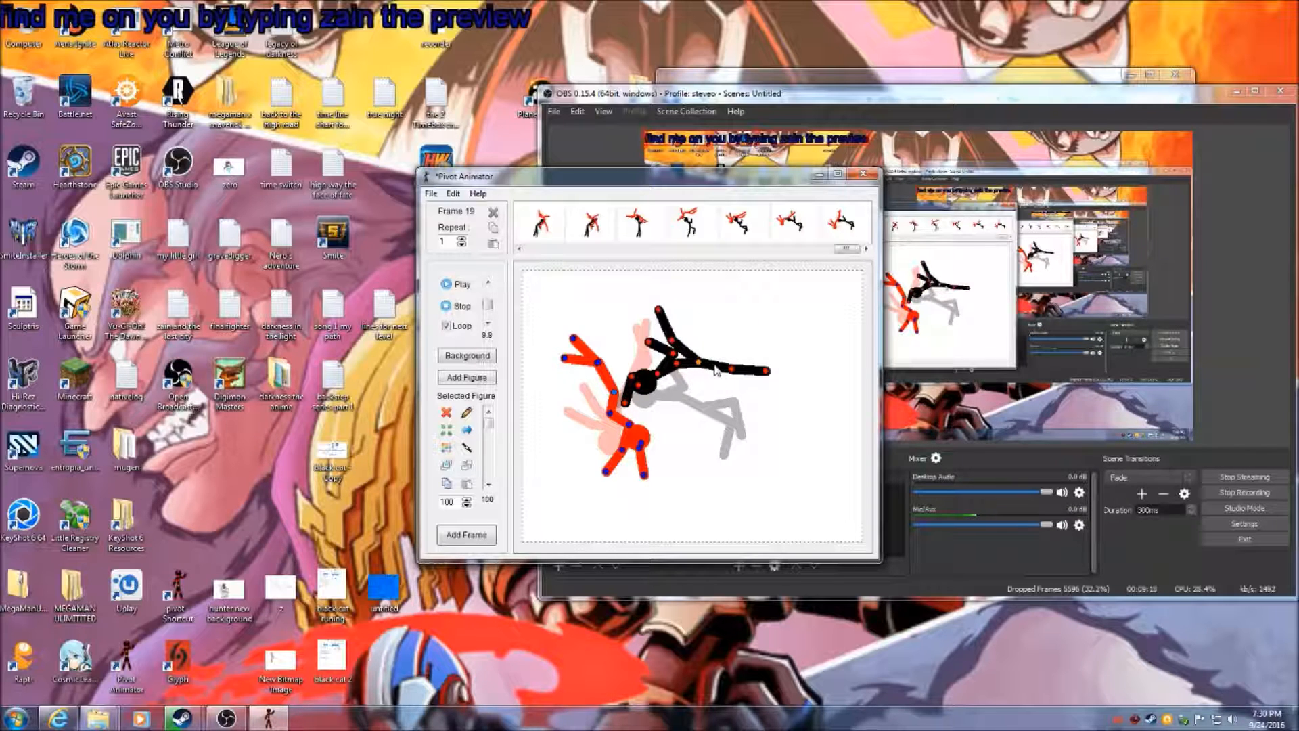
pyautogui.moveTo(732, 370); pyautogui.dragTo(741, 340)
pyautogui.moveTo(660, 382); pyautogui.dragTo(687, 401)
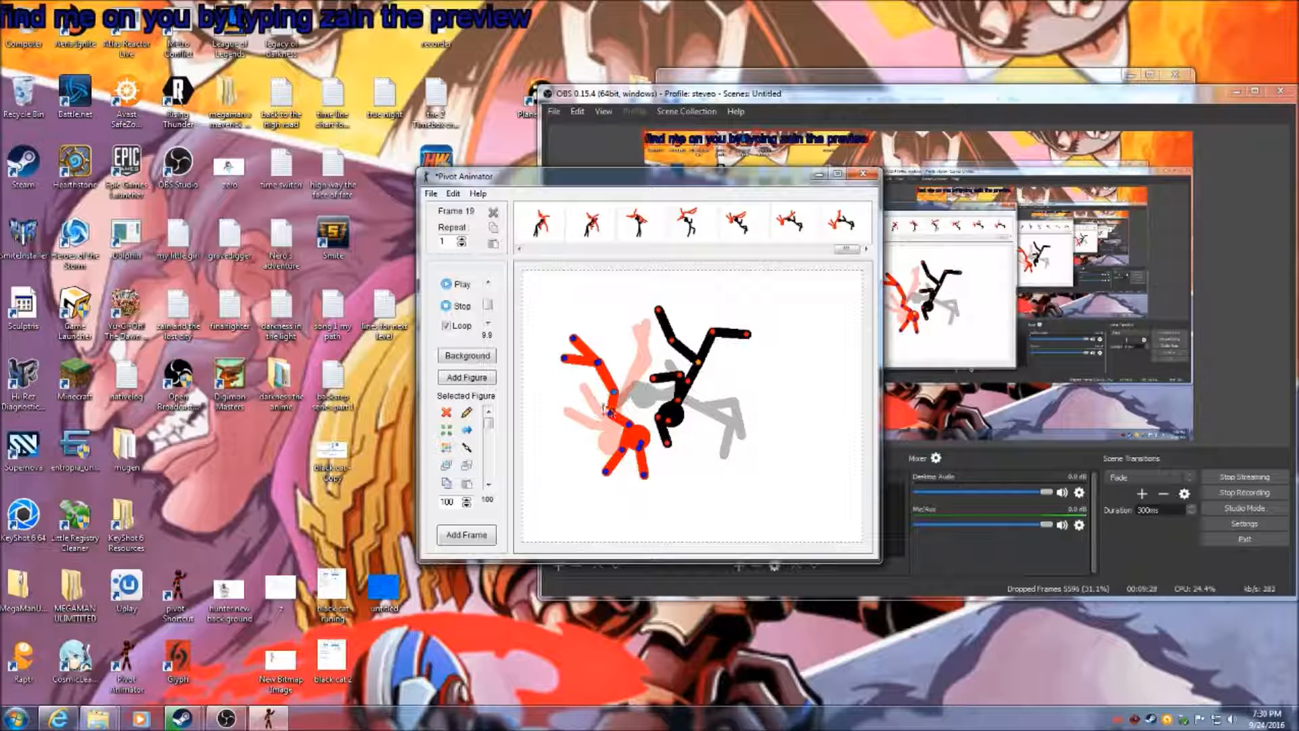
pyautogui.moveTo(613, 396); pyautogui.dragTo(618, 408)
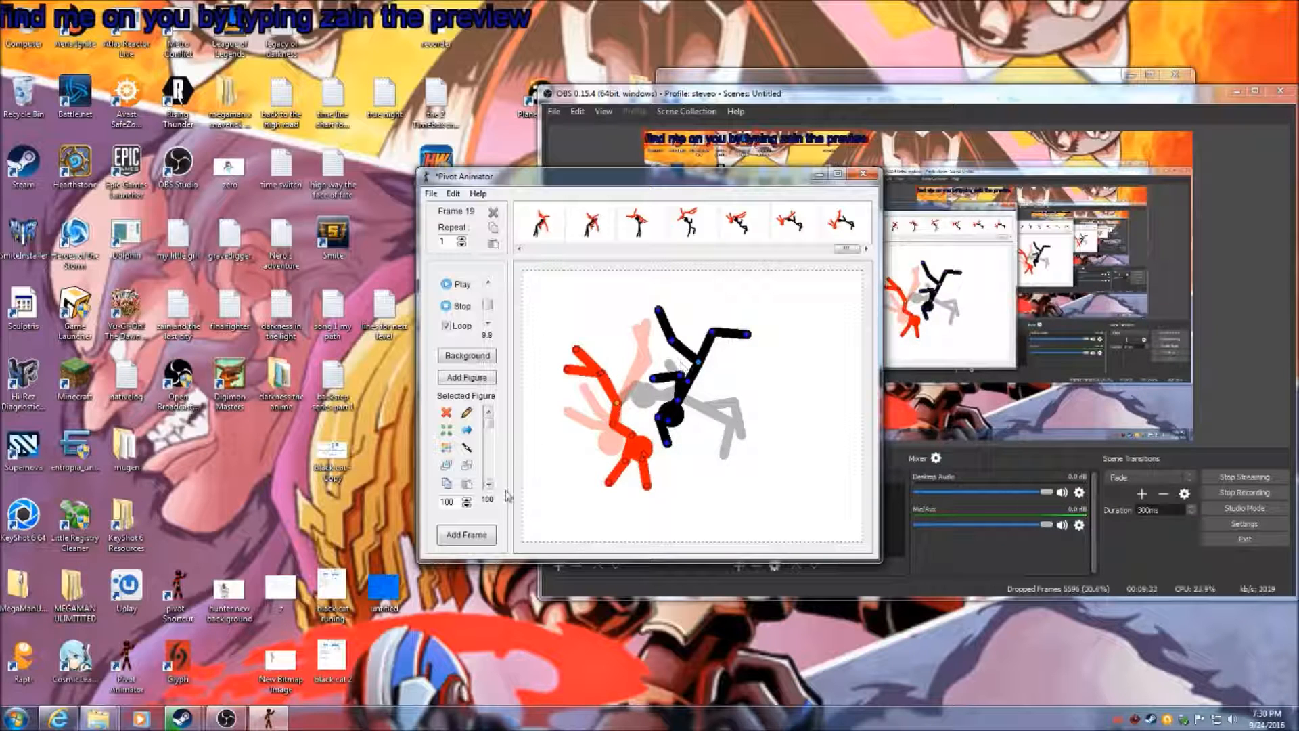
pyautogui.click(489, 537)
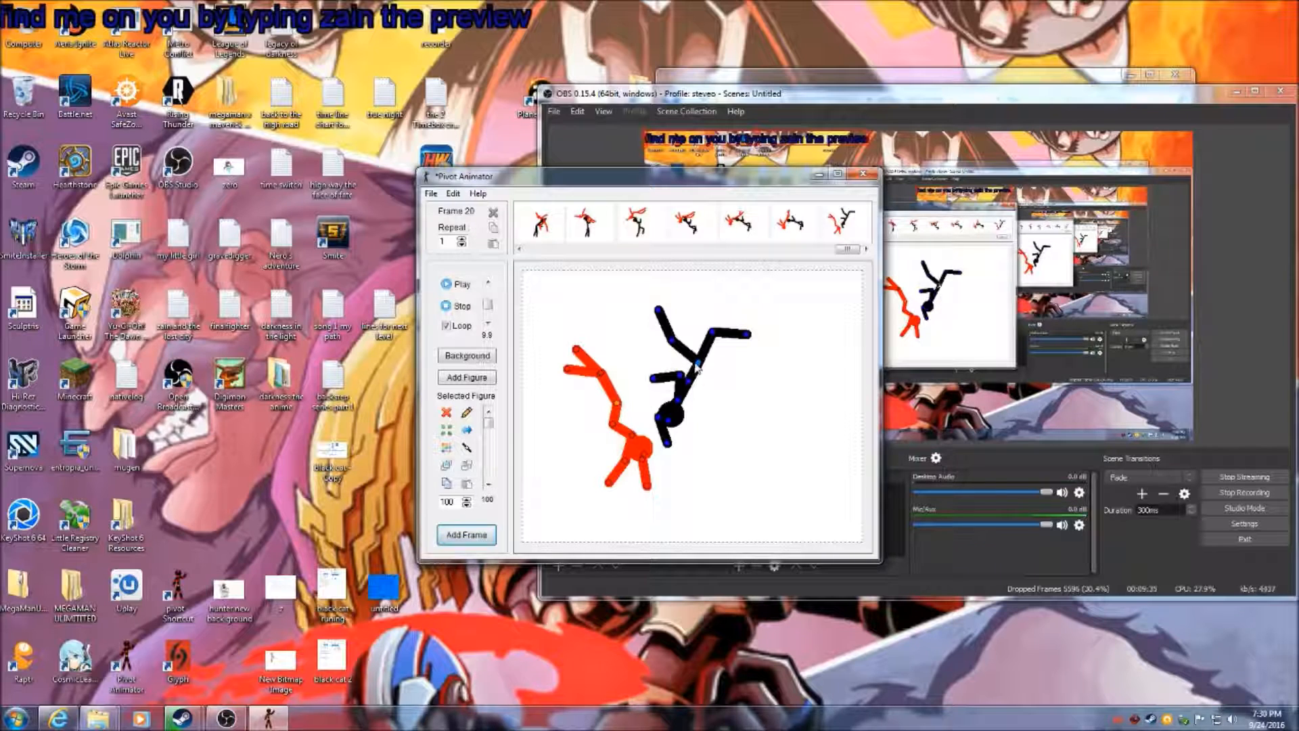
# Swing the black figure's head and torso down away from the red figure, bend its legs back, shift the red figure along and add frame 20
pyautogui.moveTo(698, 364); pyautogui.dragTo(704, 390)
pyautogui.moveTo(667, 344)
pyautogui.mouseDown()
pyautogui.moveTo(659, 365)
pyautogui.moveTo(703, 340)
pyautogui.moveTo(675, 324)
pyautogui.moveTo(668, 336)
pyautogui.mouseUp()
pyautogui.moveTo(629, 439)
pyautogui.mouseDown()
pyautogui.moveTo(615, 436)
pyautogui.moveTo(630, 419)
pyautogui.moveTo(620, 414)
pyautogui.mouseUp()
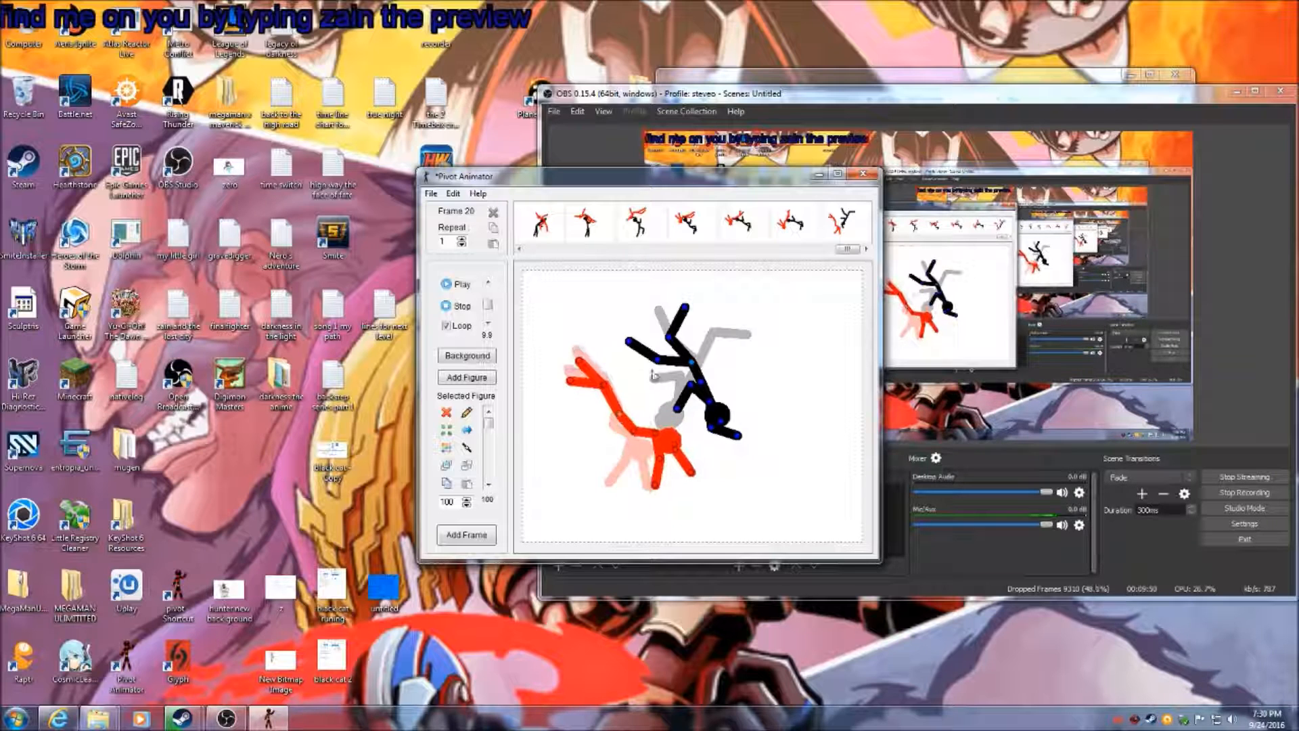
pyautogui.click(466, 534)
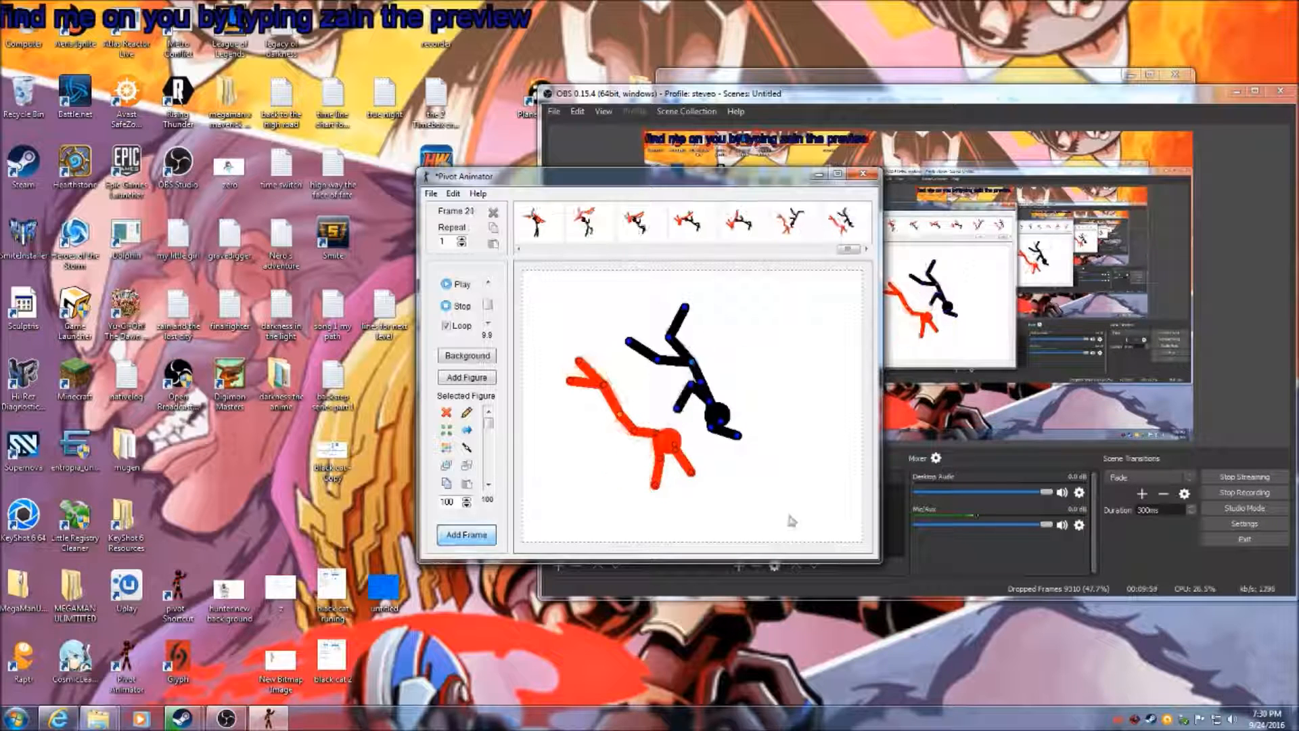
# Raise the black figure's upper body to horizontal, lower both figures slightly and add frame 21
pyautogui.moveTo(717, 414); pyautogui.dragTo(750, 321)
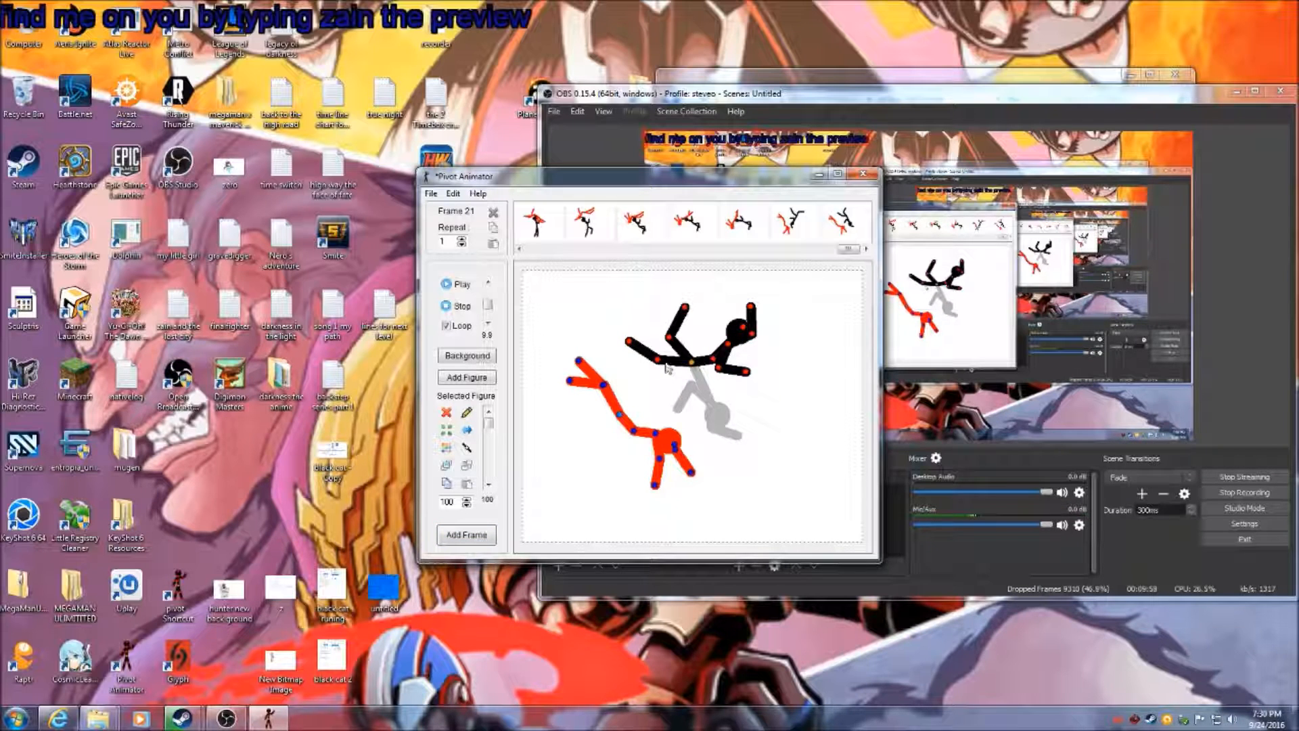
pyautogui.moveTo(657, 360); pyautogui.dragTo(677, 387)
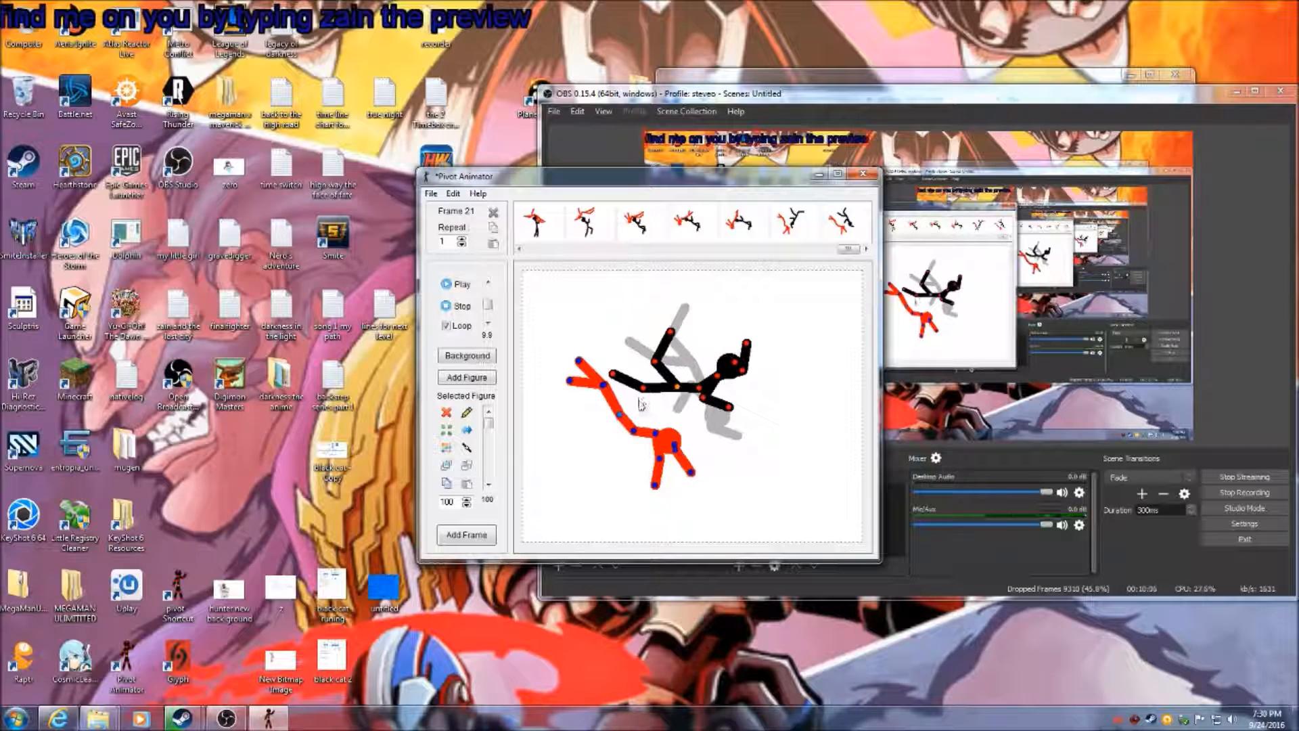
pyautogui.moveTo(620, 414); pyautogui.dragTo(635, 426)
pyautogui.click(466, 534)
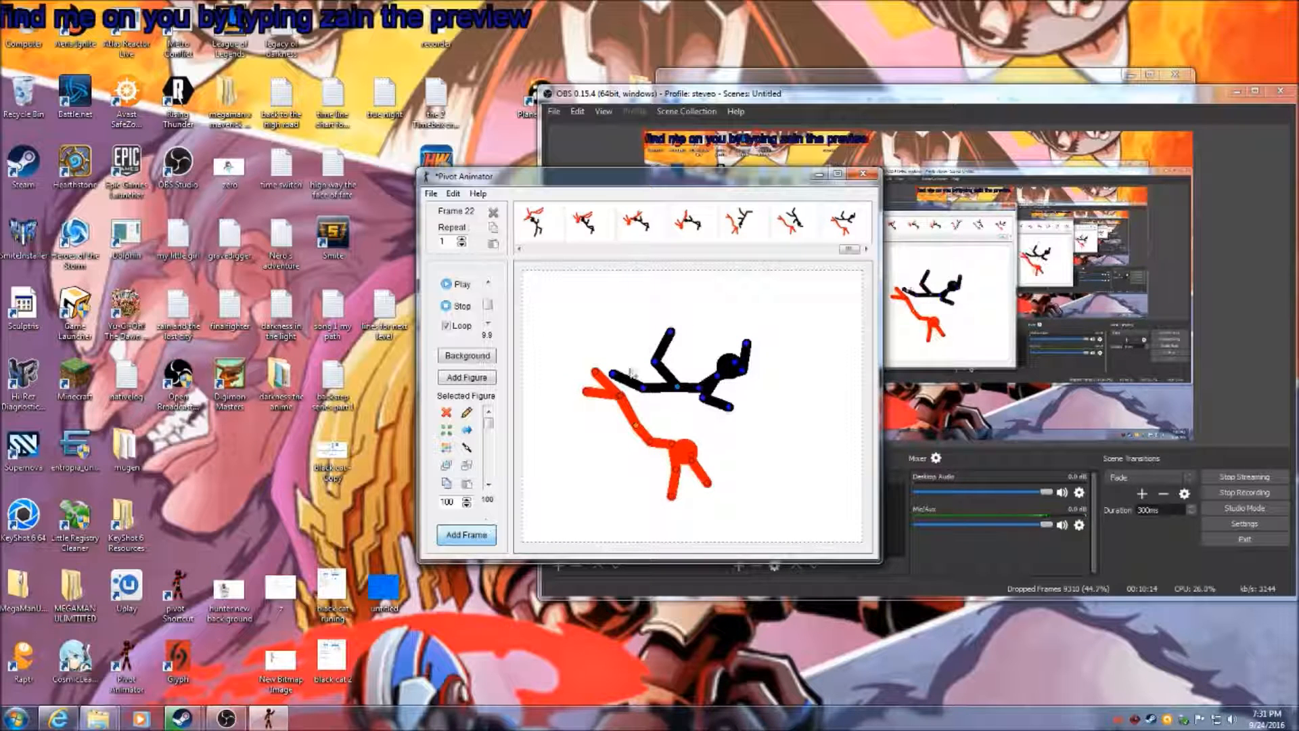
# Tilt the black figure's torso up, lower its front leg onto the red figure's body and add frame 22
pyautogui.moveTo(708, 385); pyautogui.dragTo(645, 428)
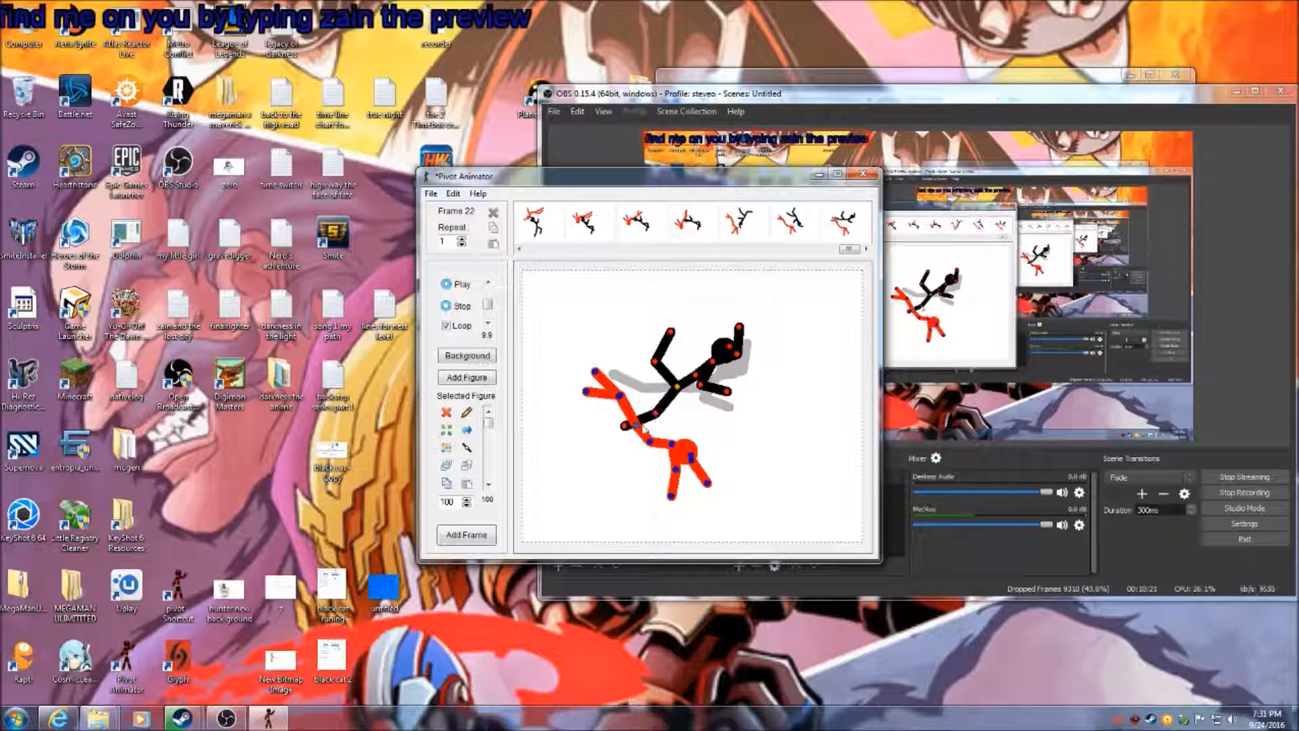
pyautogui.moveTo(682, 472)
pyautogui.mouseDown()
pyautogui.moveTo(667, 437)
pyautogui.moveTo(700, 444)
pyautogui.moveTo(690, 484)
pyautogui.mouseUp()
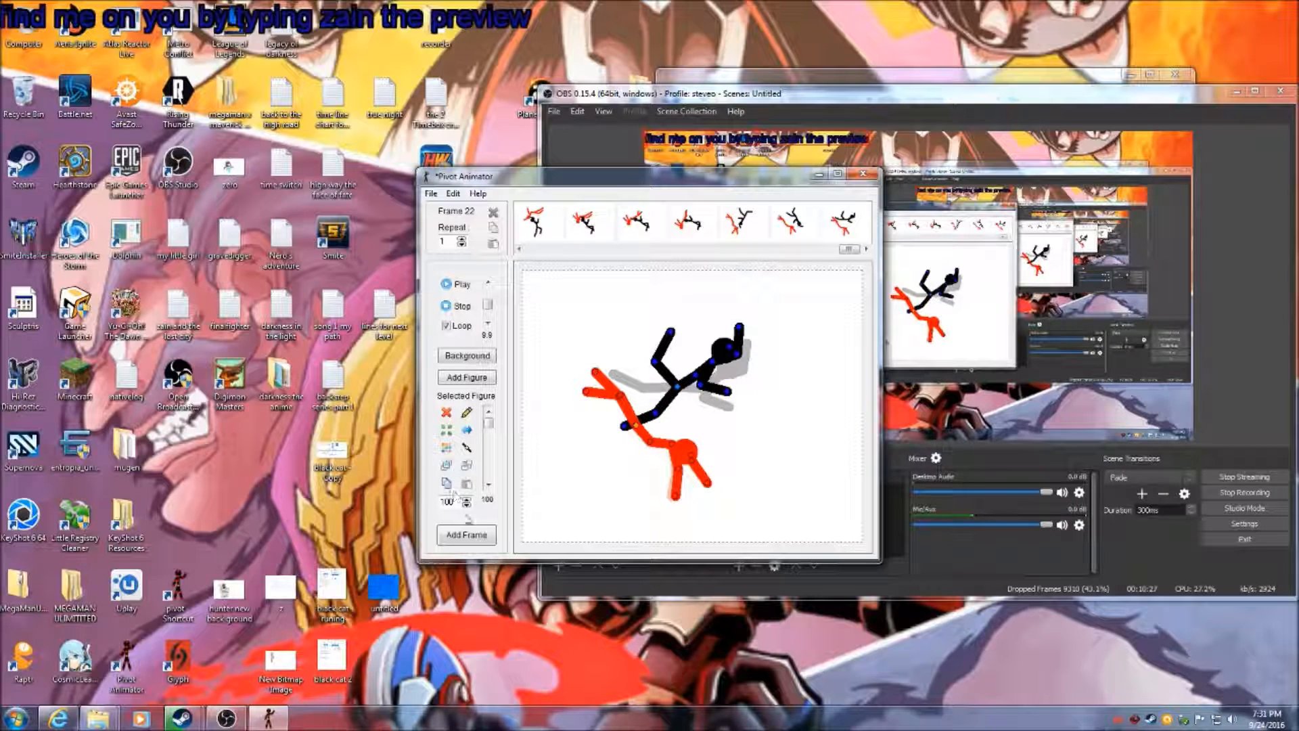
pyautogui.click(484, 537)
# Collapse the red figure head-down beneath the black figure, bring the black figure's torso upright and add frame 23
pyautogui.moveTo(679, 467); pyautogui.dragTo(650, 434)
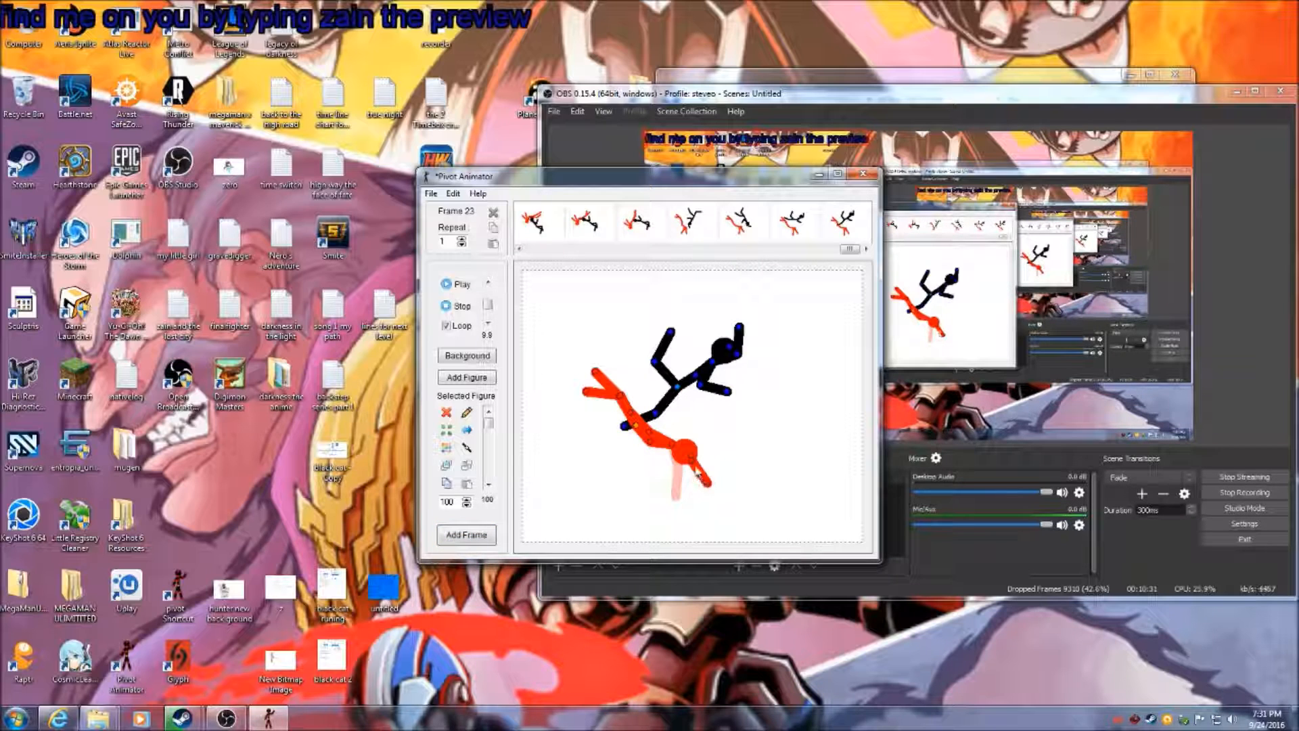
pyautogui.moveTo(693, 466)
pyautogui.mouseDown()
pyautogui.moveTo(701, 426)
pyautogui.moveTo(653, 406)
pyautogui.moveTo(651, 440)
pyautogui.moveTo(666, 433)
pyautogui.moveTo(636, 417)
pyautogui.moveTo(691, 469)
pyautogui.mouseUp()
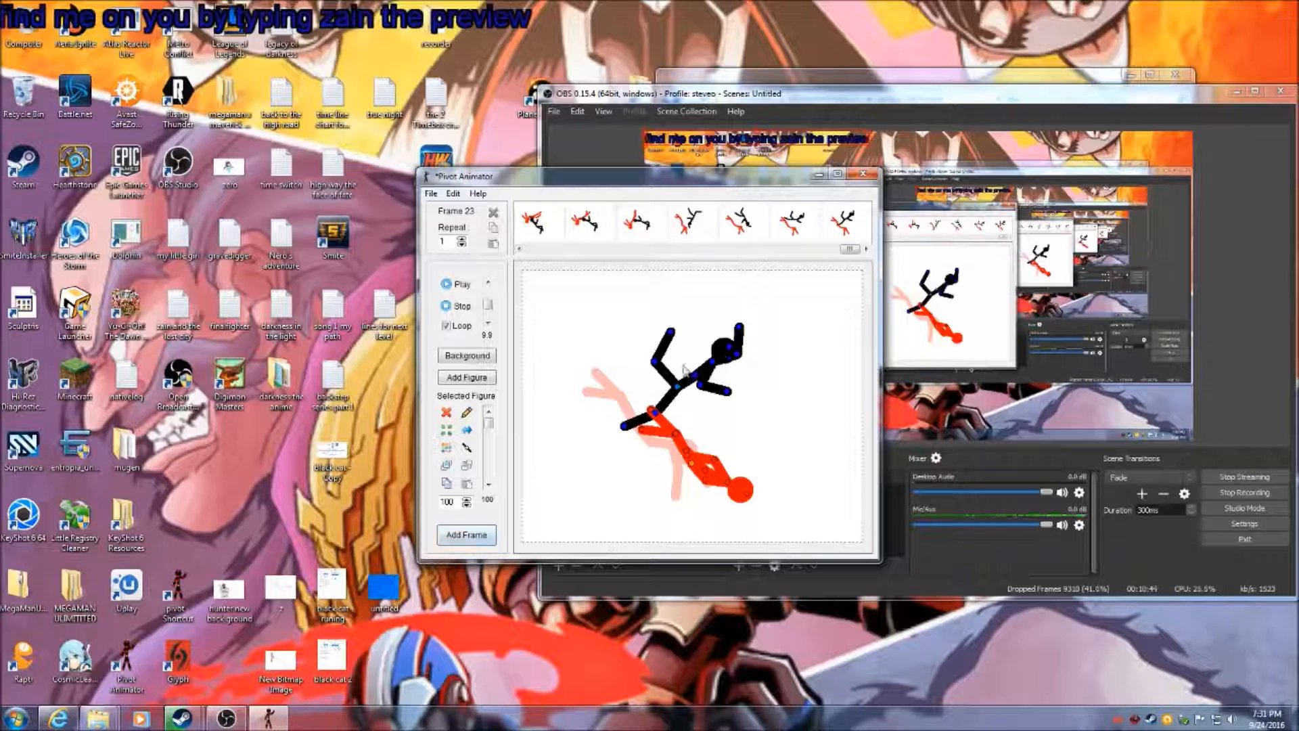
pyautogui.moveTo(659, 366)
pyautogui.mouseDown()
pyautogui.moveTo(647, 395)
pyautogui.moveTo(682, 371)
pyautogui.mouseUp()
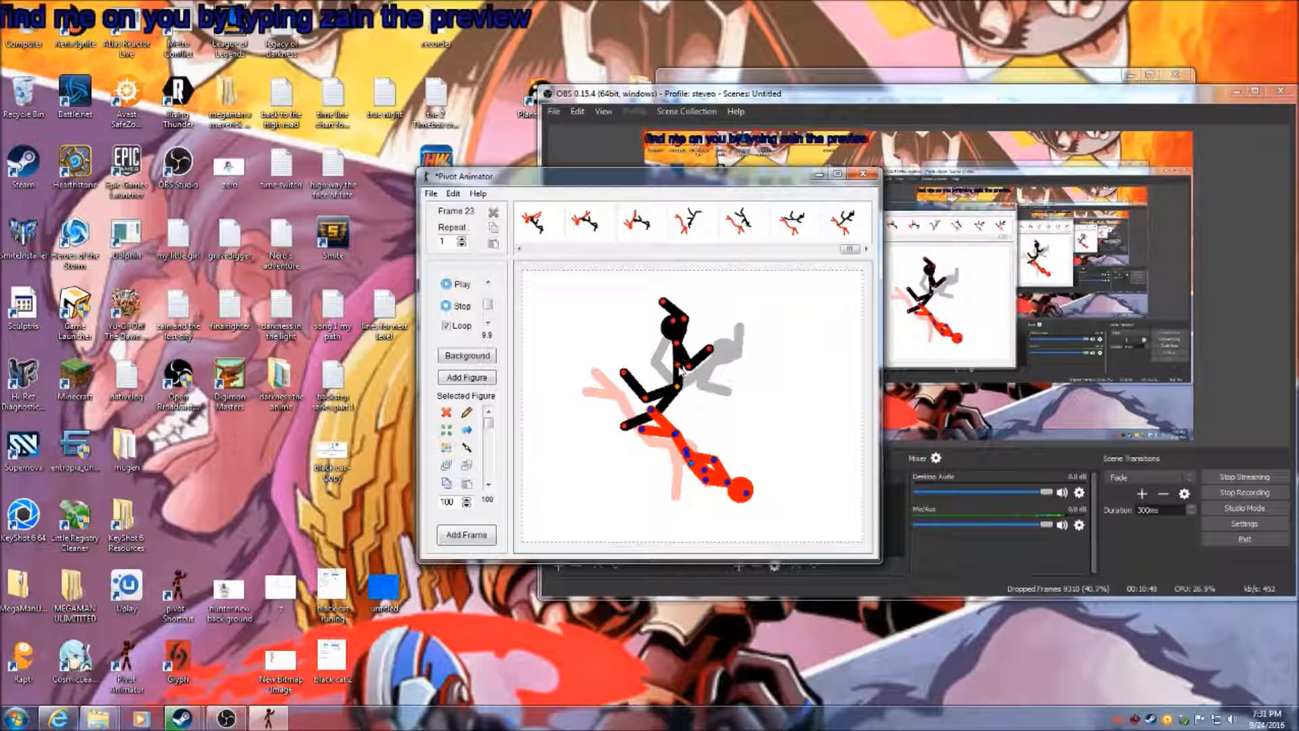
pyautogui.click(492, 532)
# Straighten the black figure's leg down onto the red figure, flatten the red figure's body, add frame 24 and preview the animation
pyautogui.moveTo(652, 410); pyautogui.dragTo(687, 432)
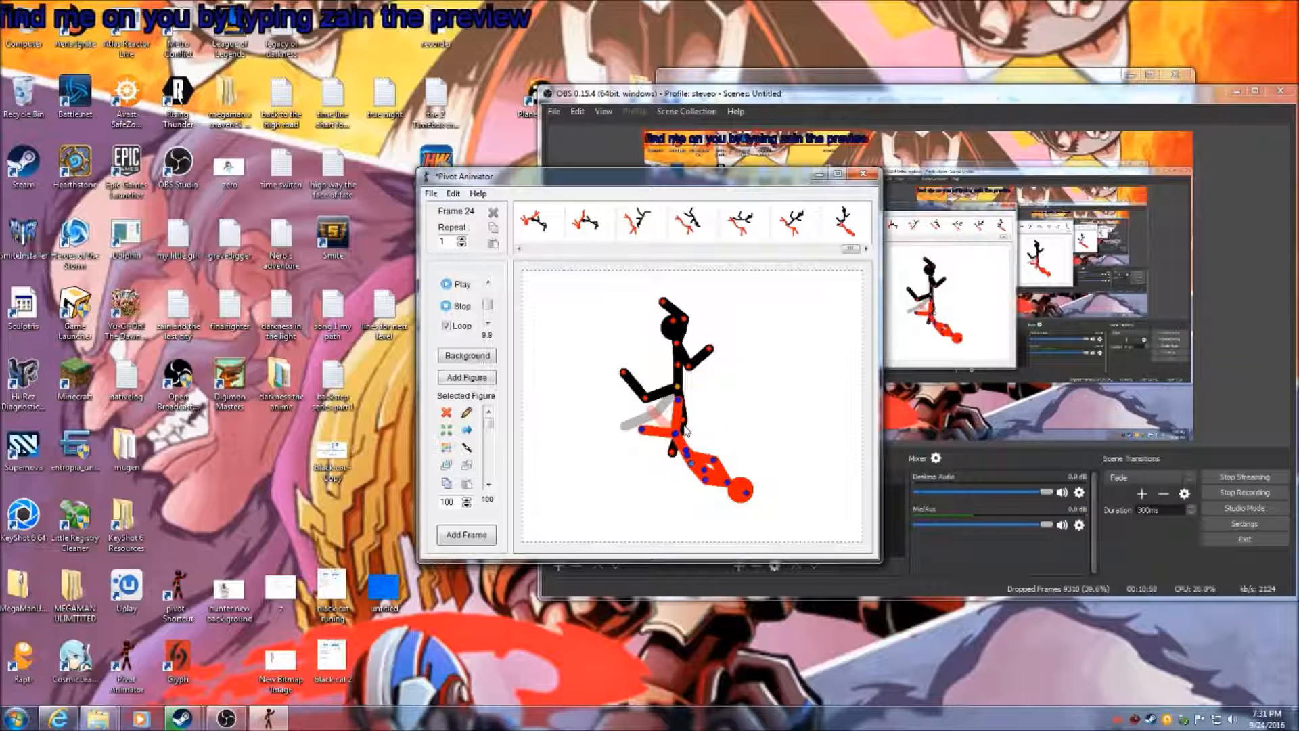
pyautogui.click(688, 467)
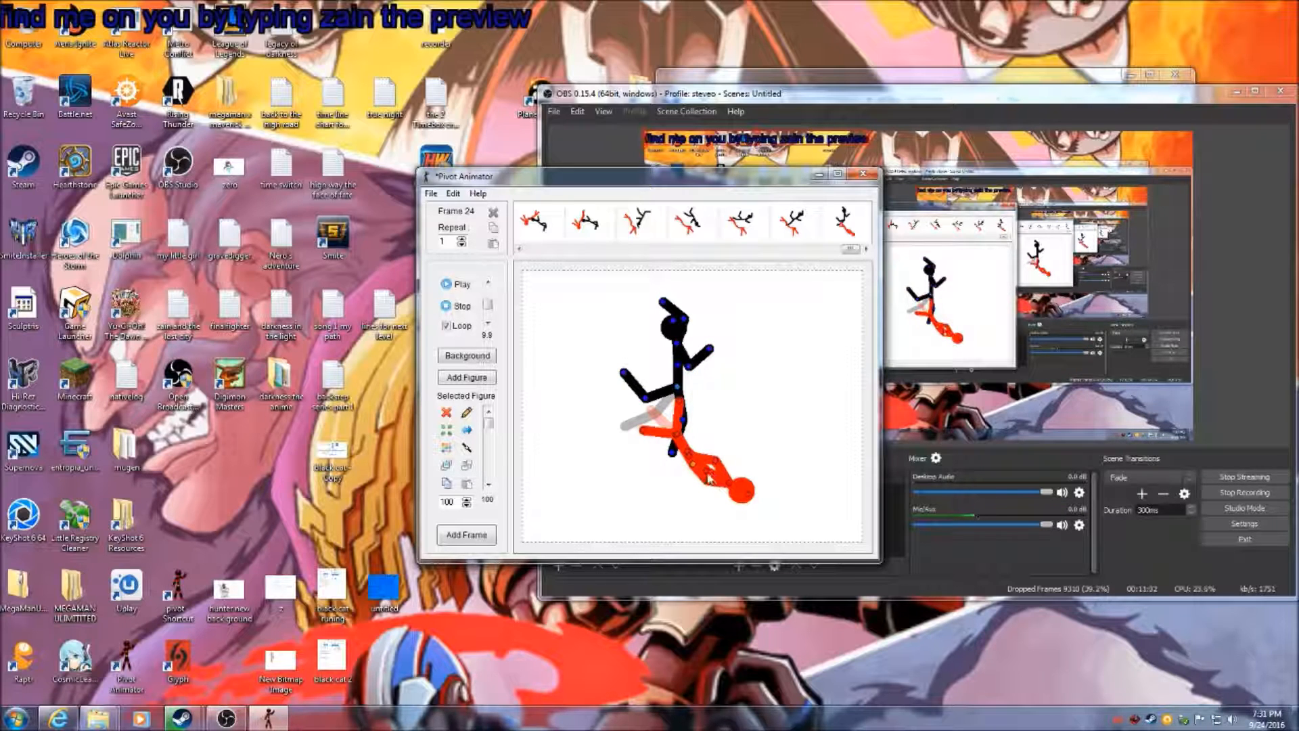
pyautogui.moveTo(708, 486); pyautogui.dragTo(712, 479)
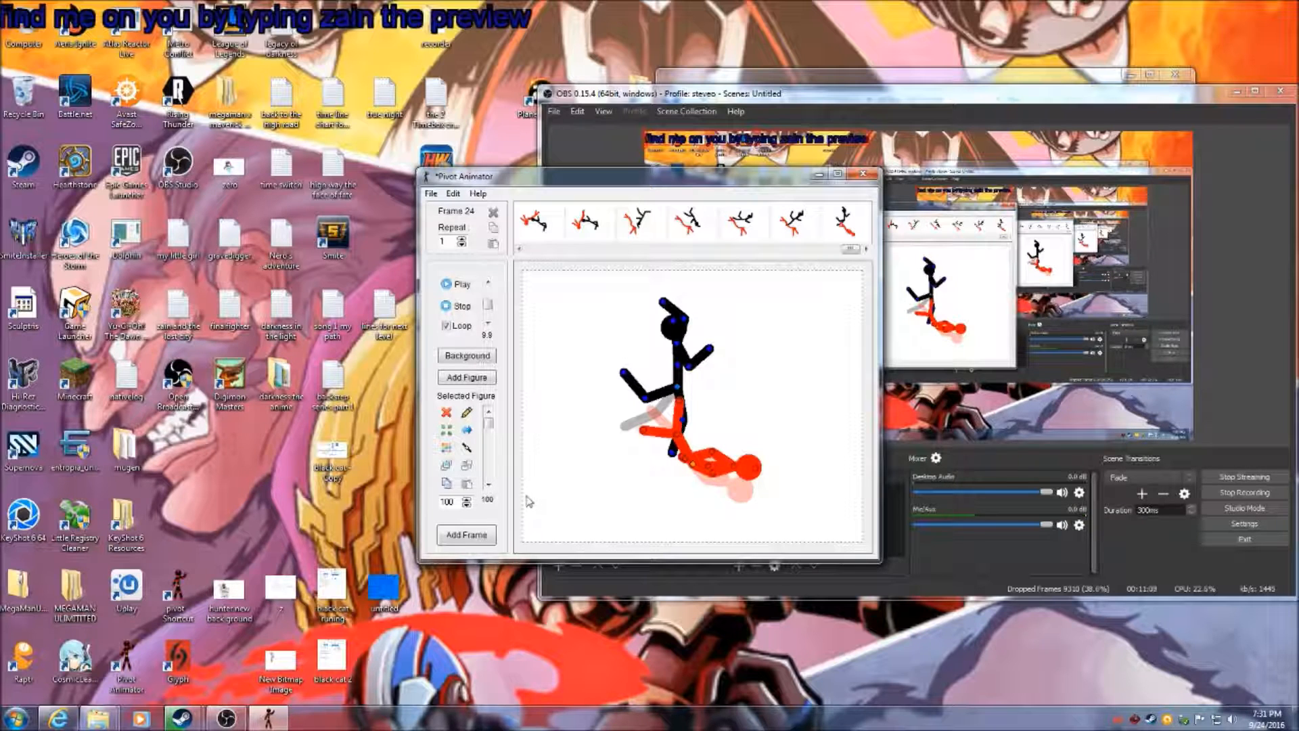
pyautogui.moveTo(677, 343)
pyautogui.mouseDown()
pyautogui.moveTo(689, 347)
pyautogui.moveTo(670, 366)
pyautogui.mouseUp()
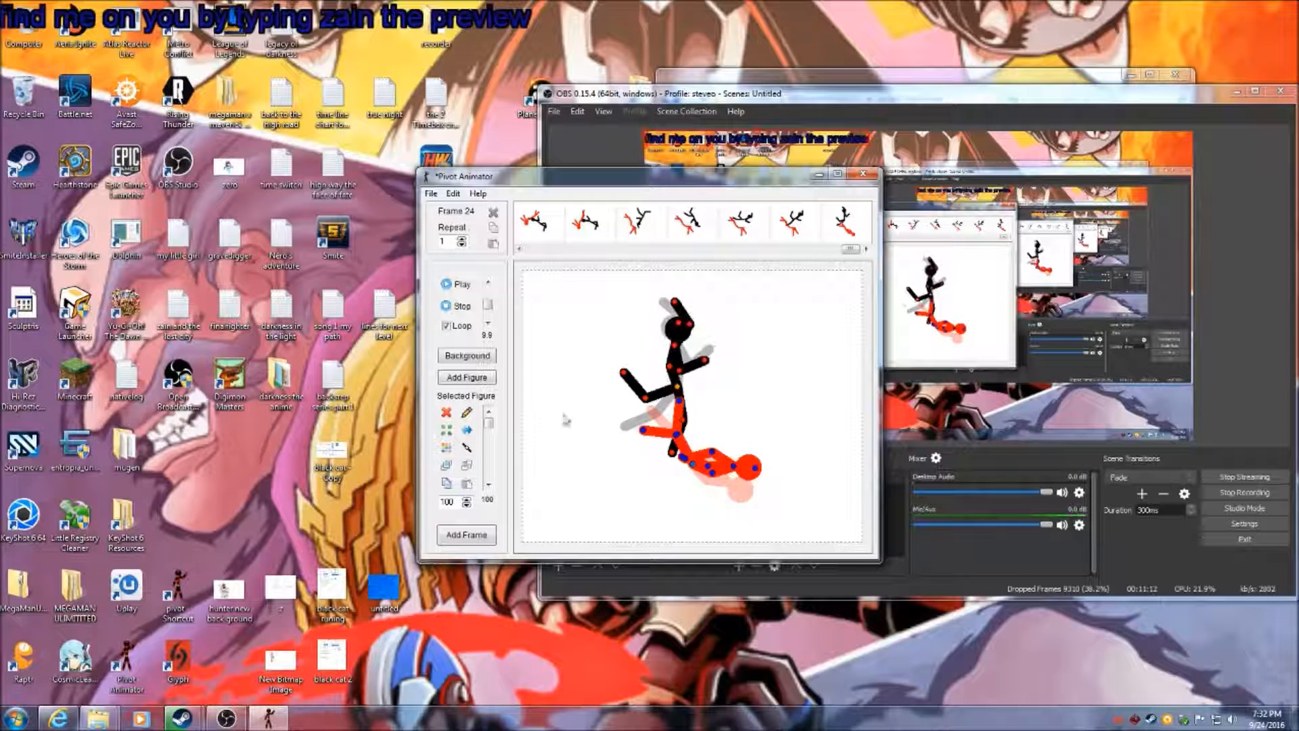
pyautogui.click(474, 534)
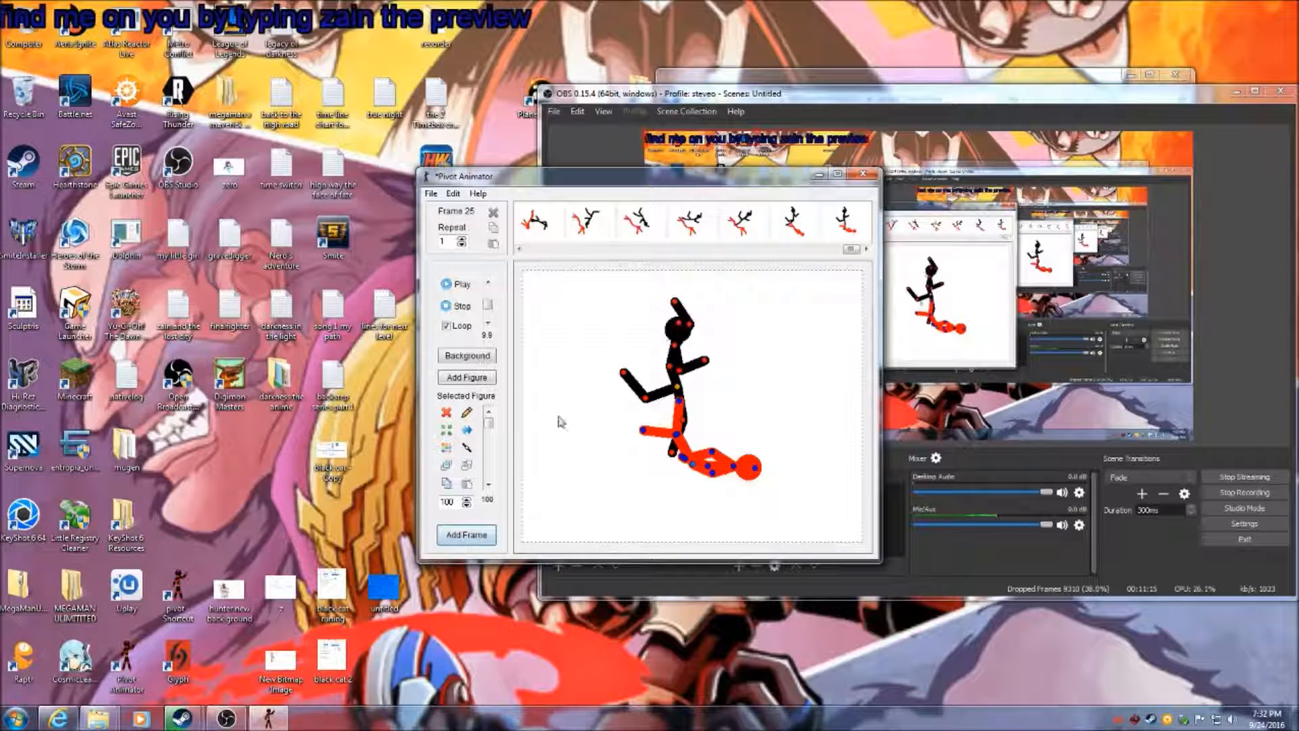
pyautogui.click(449, 285)
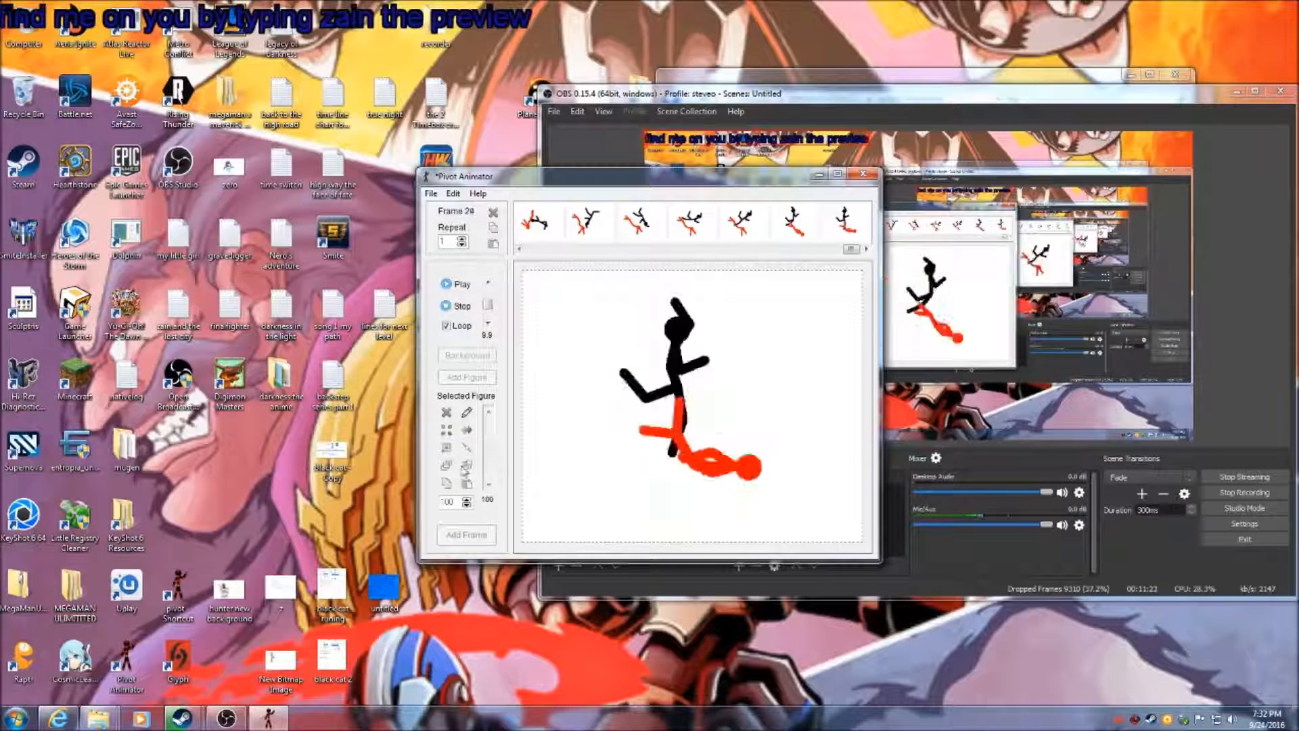
pyautogui.click(460, 306)
# Stand the black figure with its legs apart and arms in guard, slide the red figure away on its back and add frame 25
pyautogui.moveTo(673, 369); pyautogui.dragTo(613, 441)
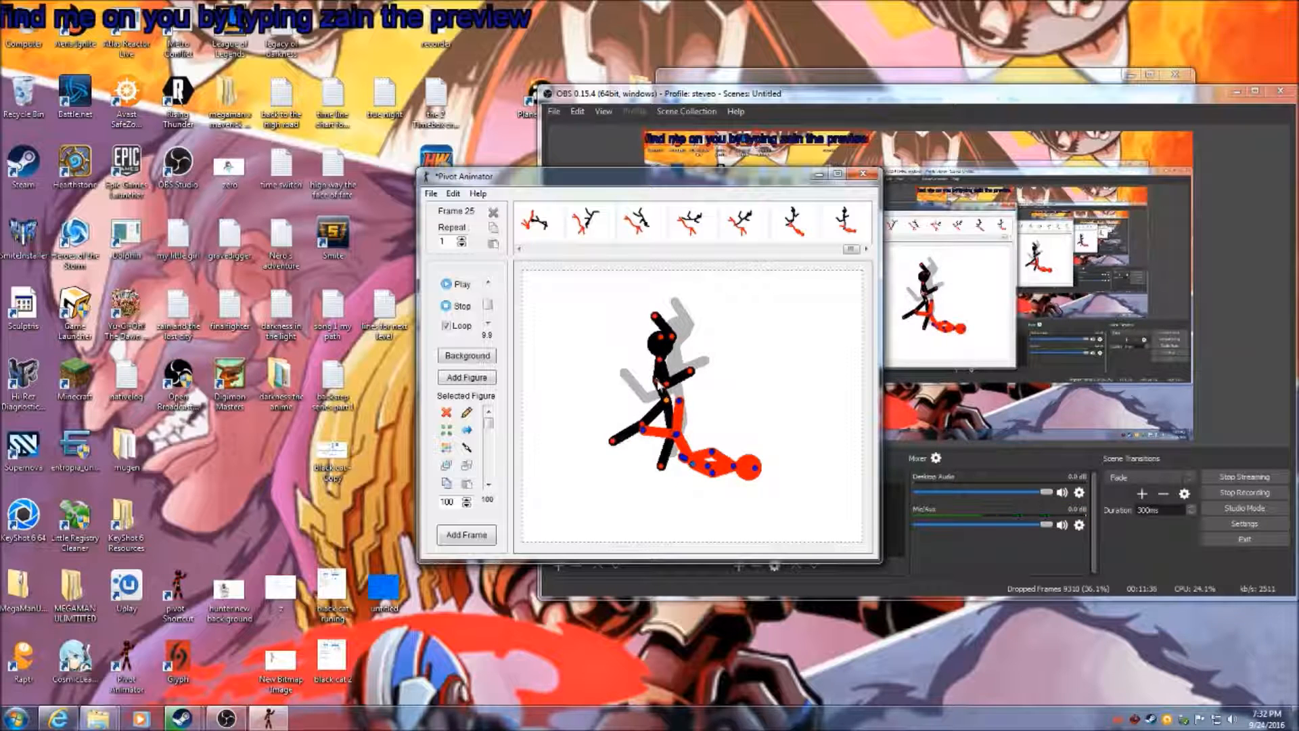
pyautogui.moveTo(663, 389); pyautogui.dragTo(679, 402)
pyautogui.moveTo(716, 475)
pyautogui.mouseDown()
pyautogui.moveTo(700, 484)
pyautogui.moveTo(735, 465)
pyautogui.mouseUp()
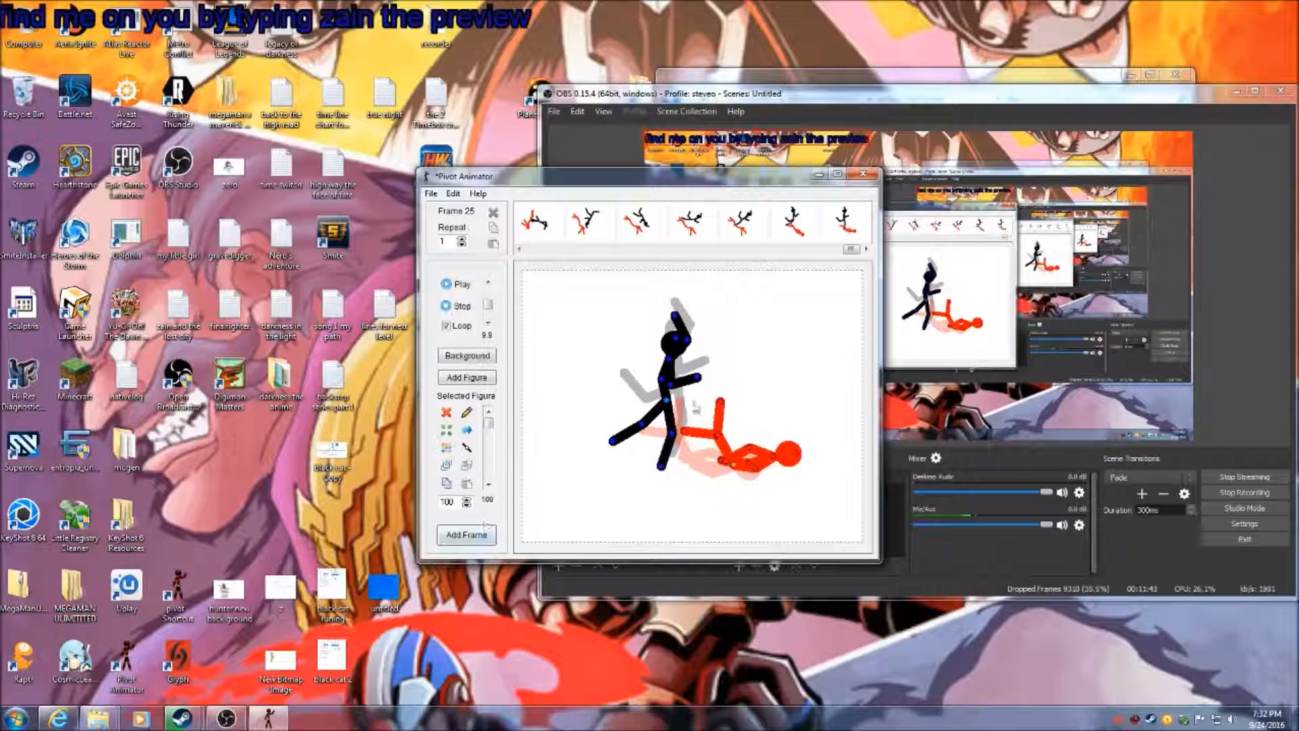
pyautogui.moveTo(697, 377); pyautogui.dragTo(707, 359)
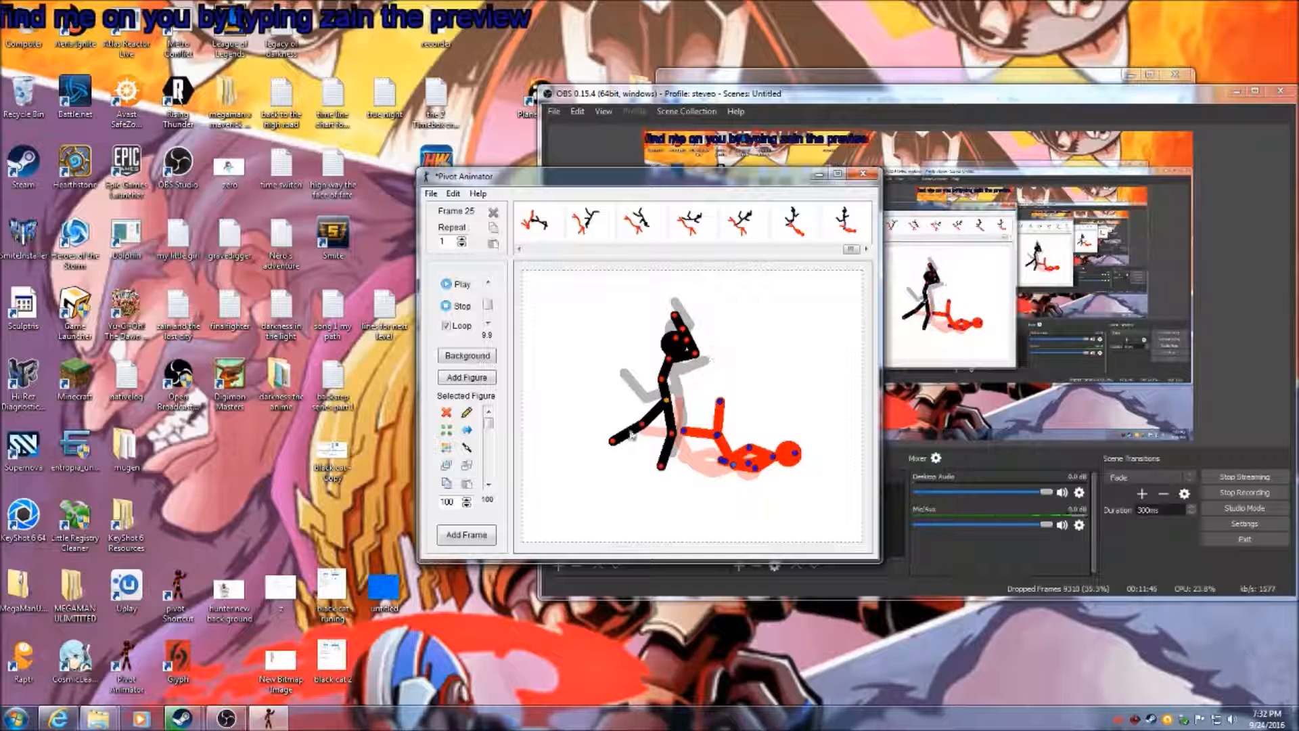
pyautogui.click(452, 532)
# Slide the red figure to the canvas's right edge and lower the black figure with its front knee bent, adding frames 26 and 27
pyautogui.moveTo(736, 465); pyautogui.dragTo(776, 460)
pyautogui.moveTo(666, 402); pyautogui.dragTo(684, 470)
pyautogui.click(466, 535)
pyautogui.moveTo(773, 462); pyautogui.dragTo(814, 458)
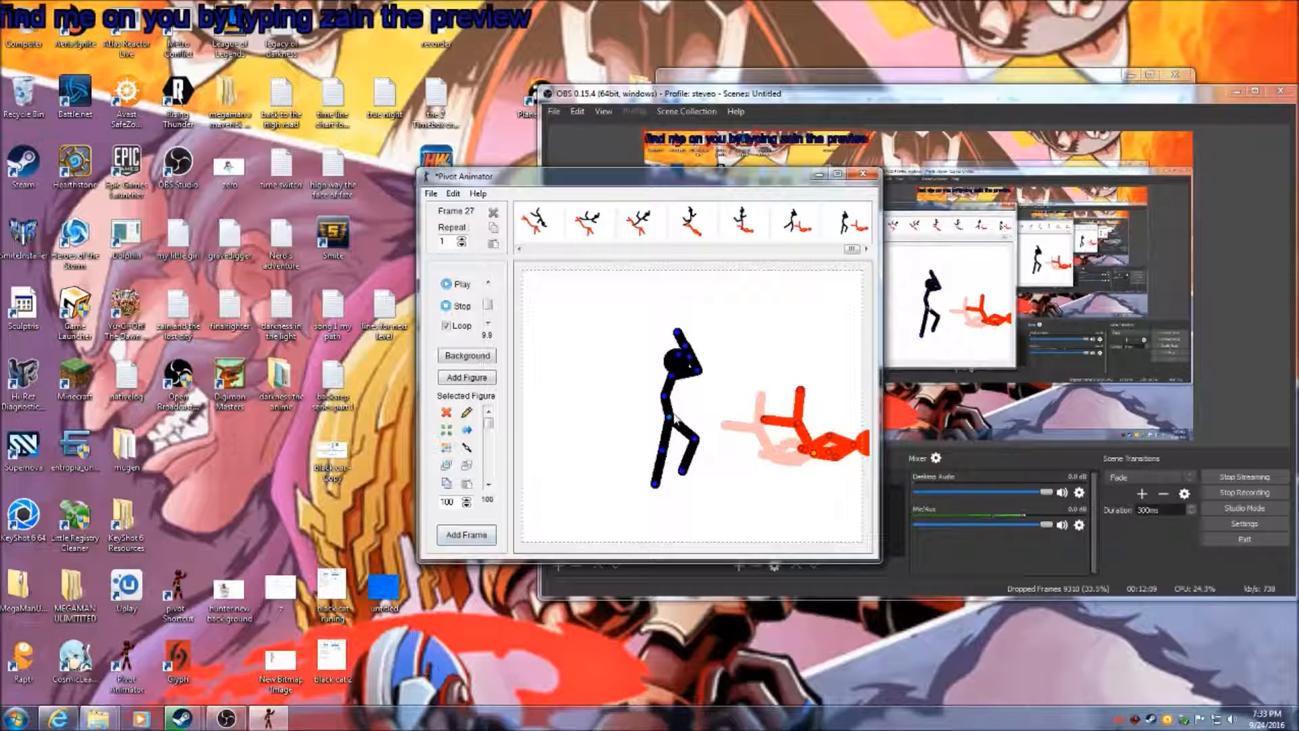
pyautogui.moveTo(672, 419); pyautogui.dragTo(669, 443)
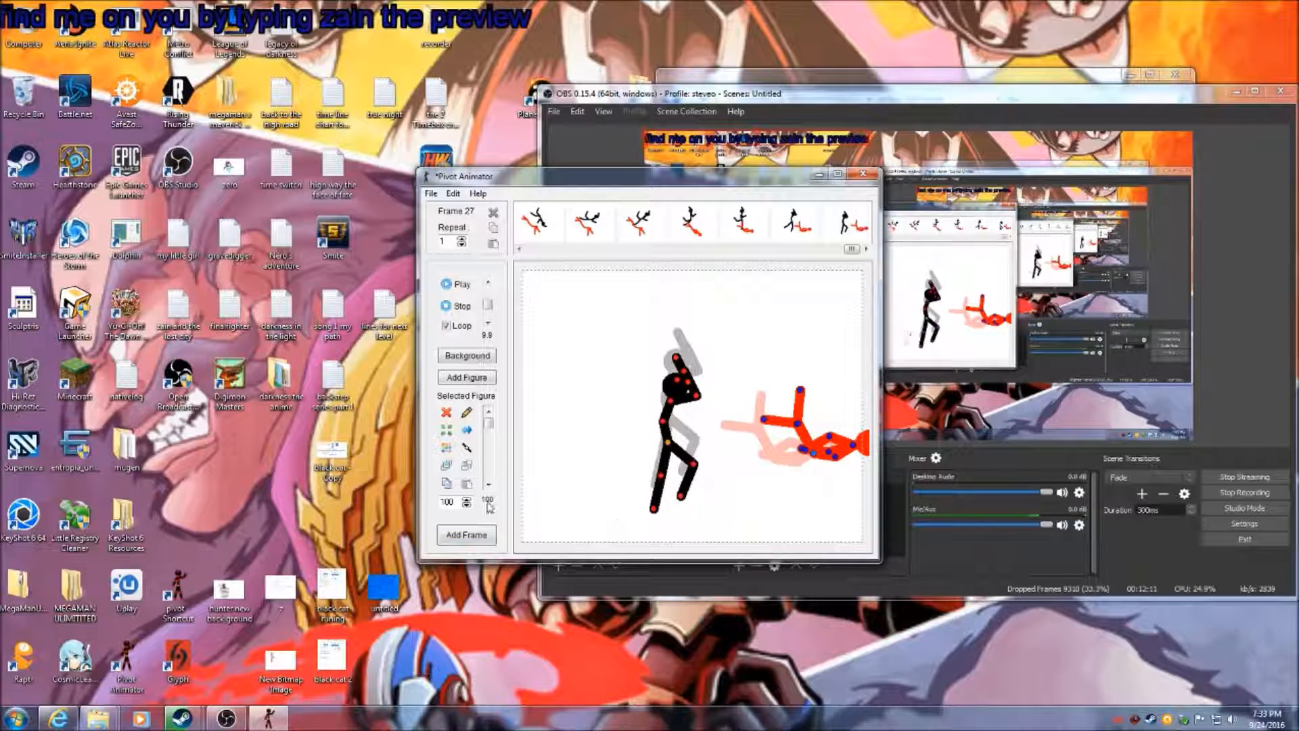
pyautogui.click(466, 534)
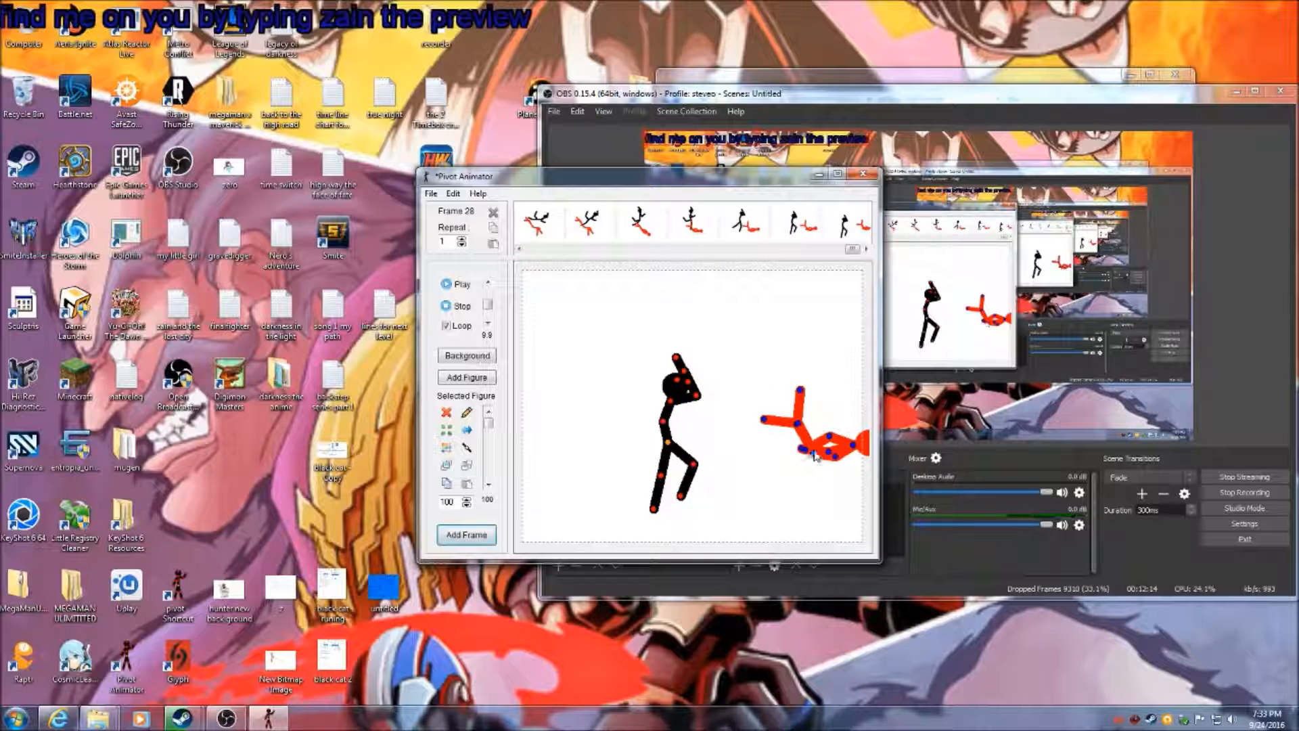
# Shift the red figure further off the canvas with its legs spread, add frame 28 and delete the red figure
pyautogui.moveTo(815, 455)
pyautogui.mouseDown()
pyautogui.moveTo(846, 441)
pyautogui.moveTo(832, 403)
pyautogui.moveTo(823, 434)
pyautogui.mouseUp()
pyautogui.click(466, 534)
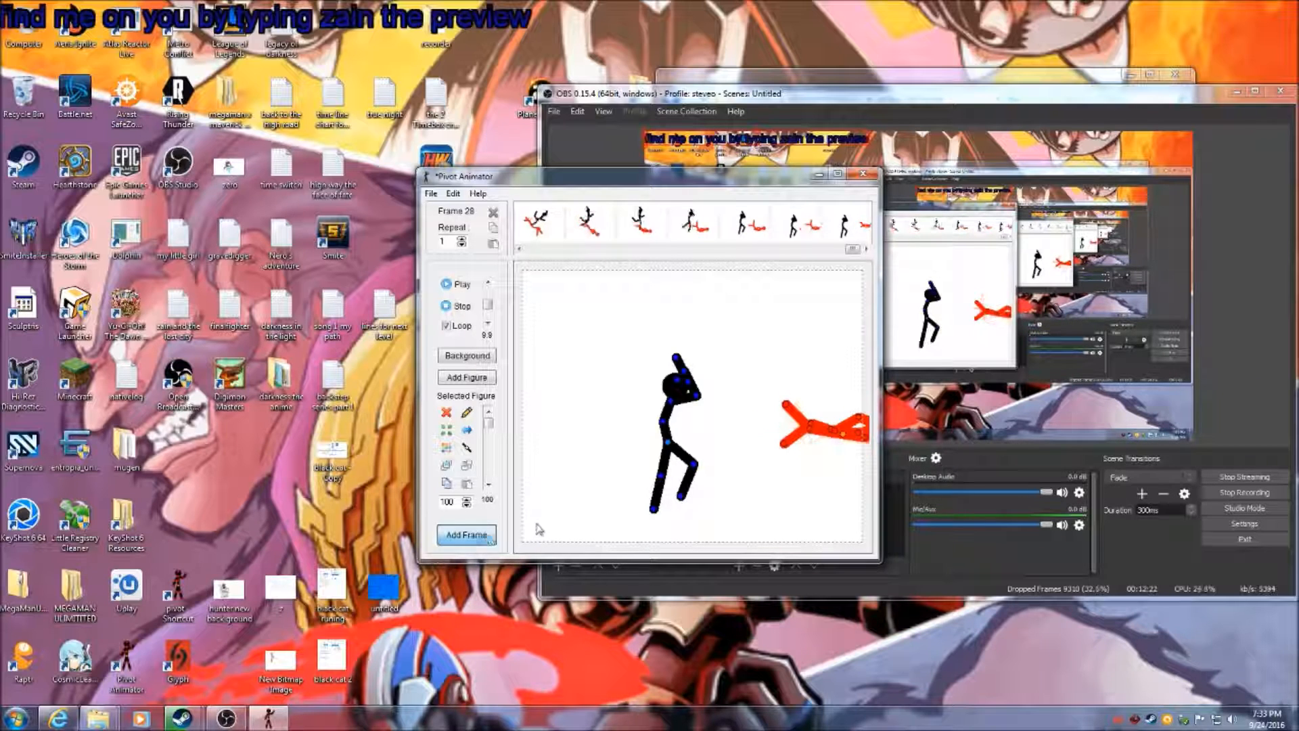
pyautogui.click(446, 412)
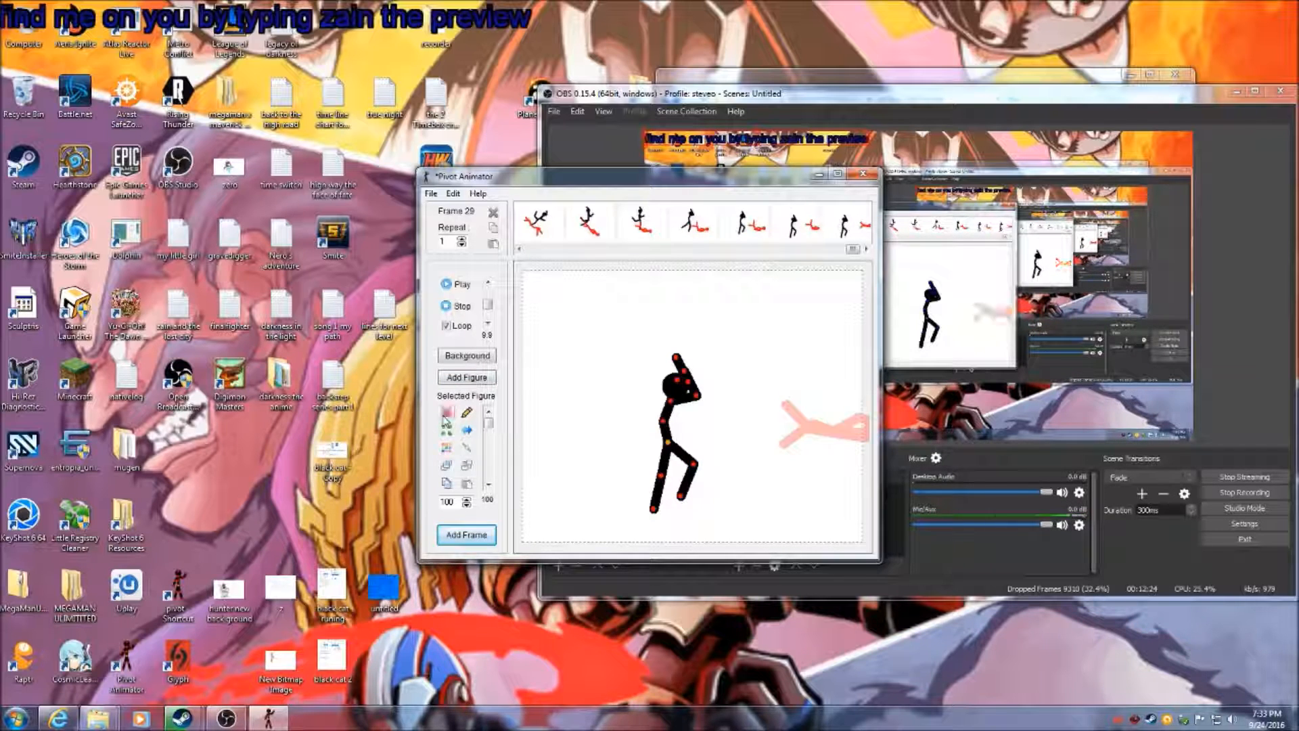
# Drop the black figure to the canvas bottom, straighten its bent leg and reach one arm forward, adding frames 29 and 30
pyautogui.moveTo(669, 444); pyautogui.dragTo(671, 470)
pyautogui.click(466, 535)
pyautogui.moveTo(697, 492); pyautogui.dragTo(688, 534)
pyautogui.moveTo(701, 423); pyautogui.dragTo(683, 476)
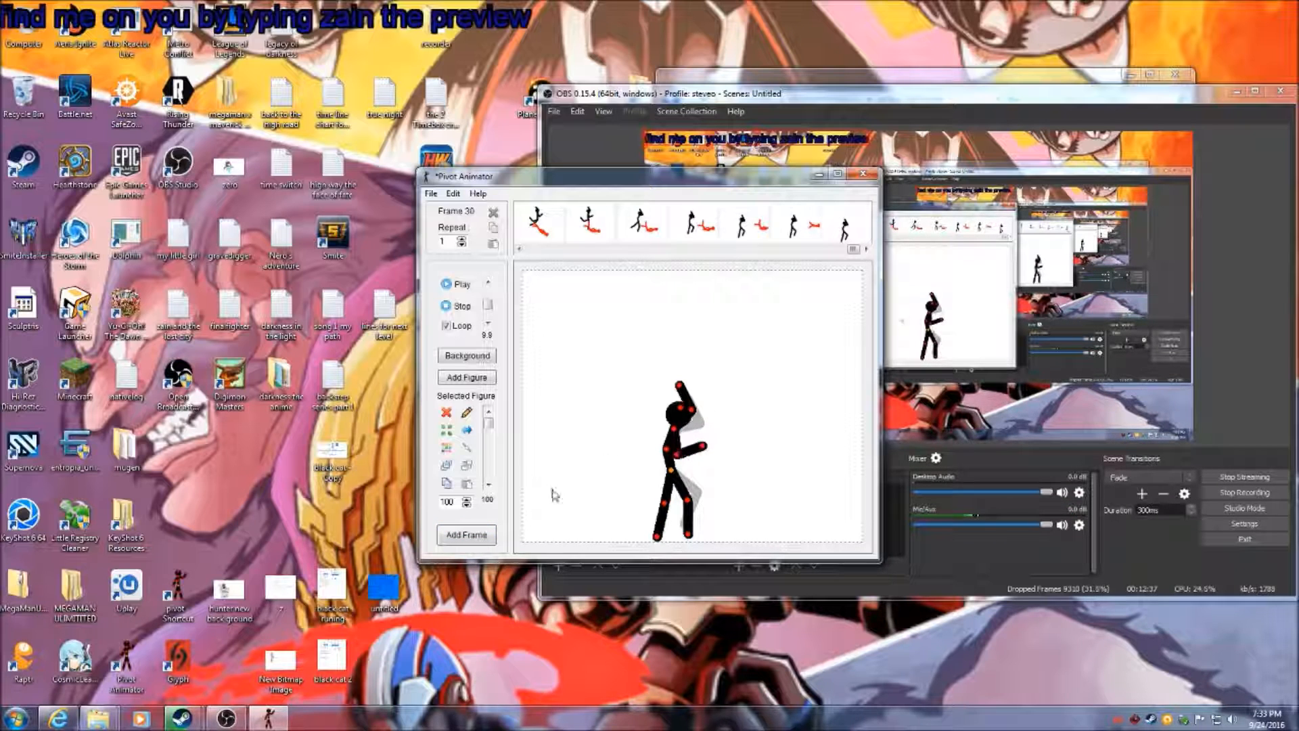
pyautogui.click(481, 534)
# Extend the black figure's raised arm forward, swing its lower arm out behind it and add frames 31 and 32
pyautogui.moveTo(680, 383); pyautogui.dragTo(730, 431)
pyautogui.click(467, 534)
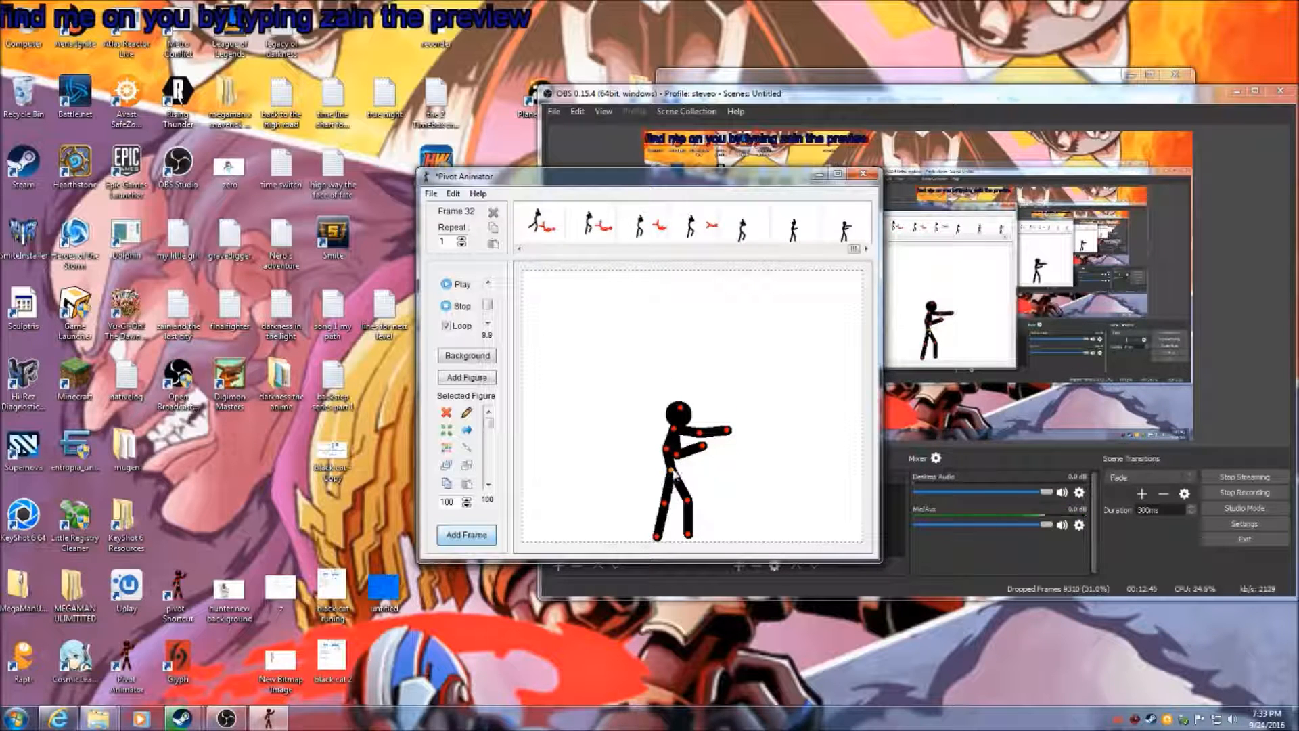
pyautogui.moveTo(703, 446); pyautogui.dragTo(638, 421)
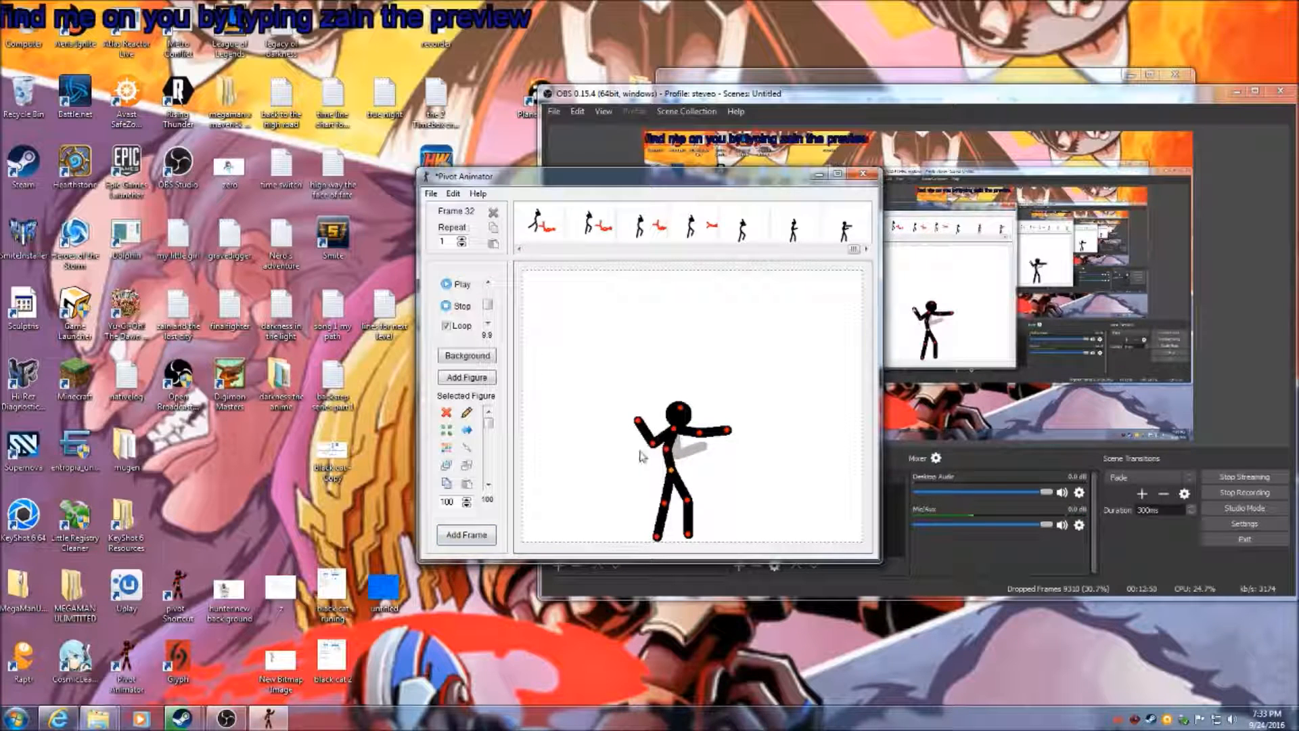
pyautogui.click(485, 536)
# Raise the black figure's front arm and its rear arm overhead, adding frames 33 to 35
pyautogui.moveTo(728, 434); pyautogui.dragTo(688, 380)
pyautogui.click(487, 535)
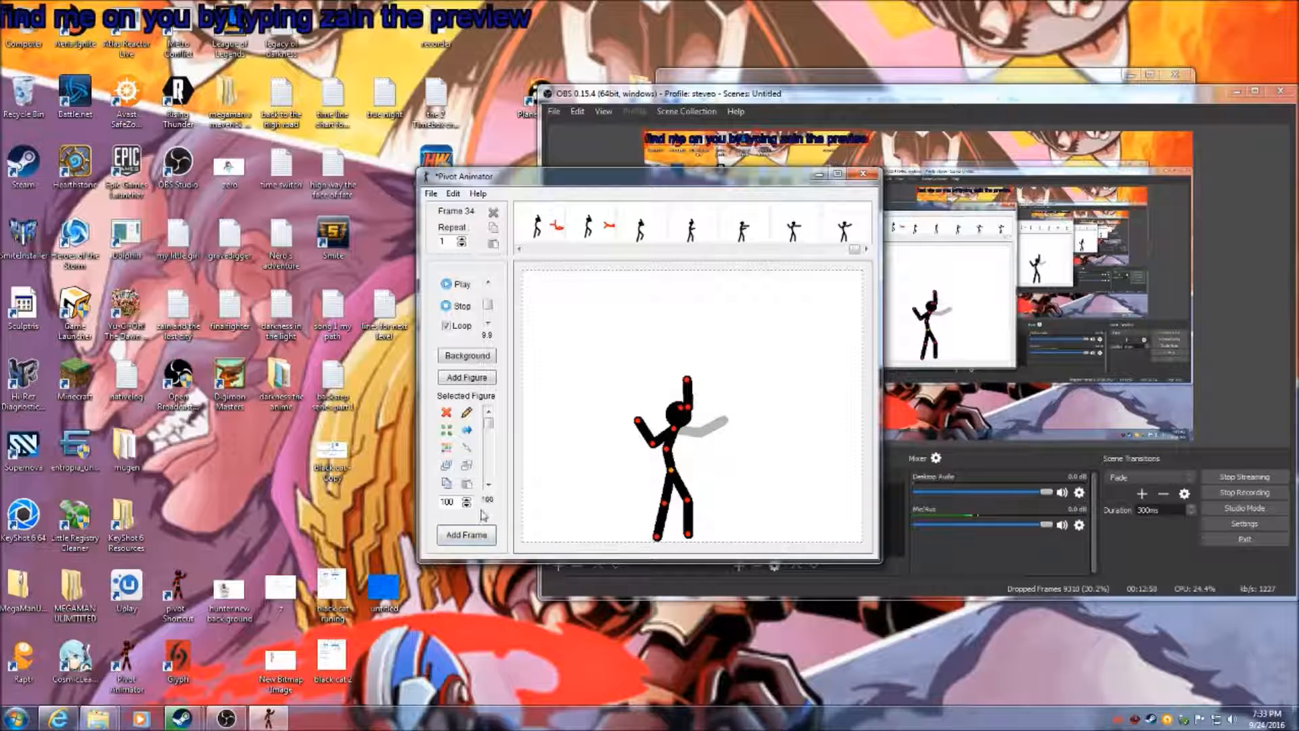
pyautogui.click(448, 537)
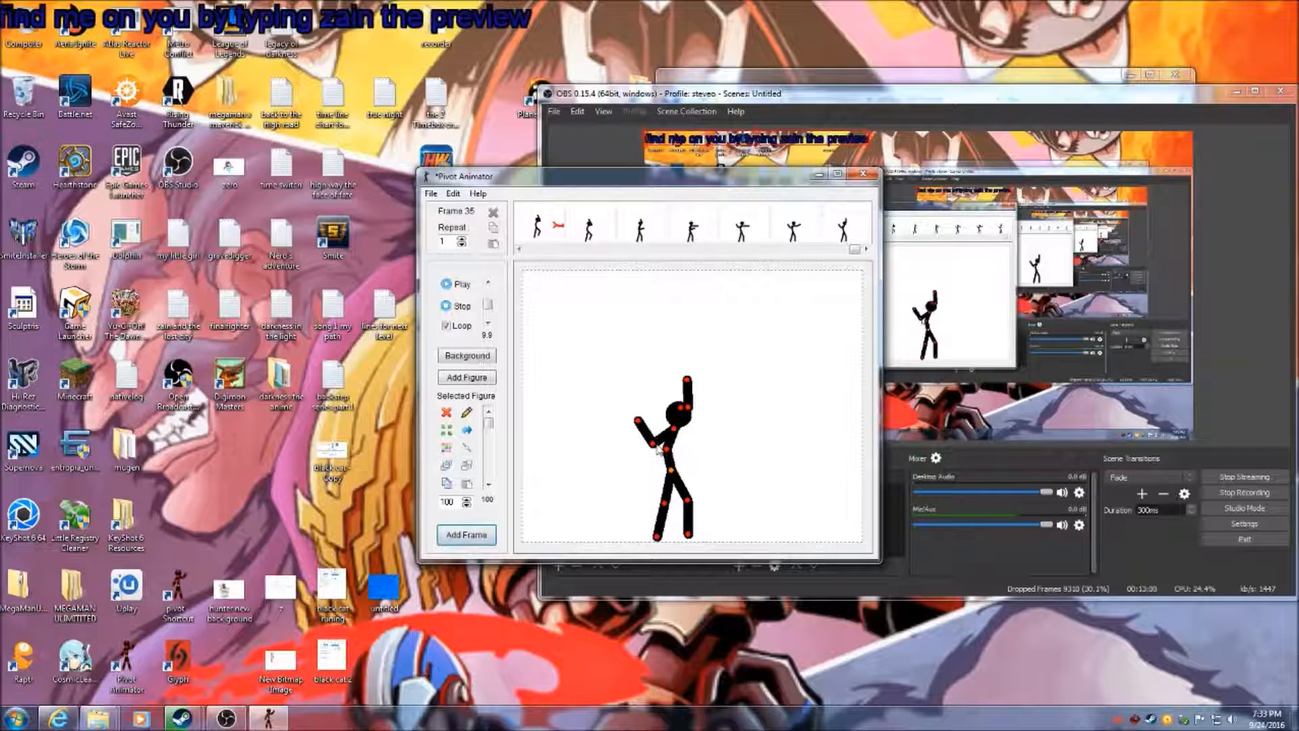
pyautogui.moveTo(637, 420); pyautogui.dragTo(666, 385)
pyautogui.click(470, 534)
# Lean the black figure's torso backwards for frame 36 and bring it upright again for frame 37
pyautogui.moveTo(671, 437); pyautogui.dragTo(658, 427)
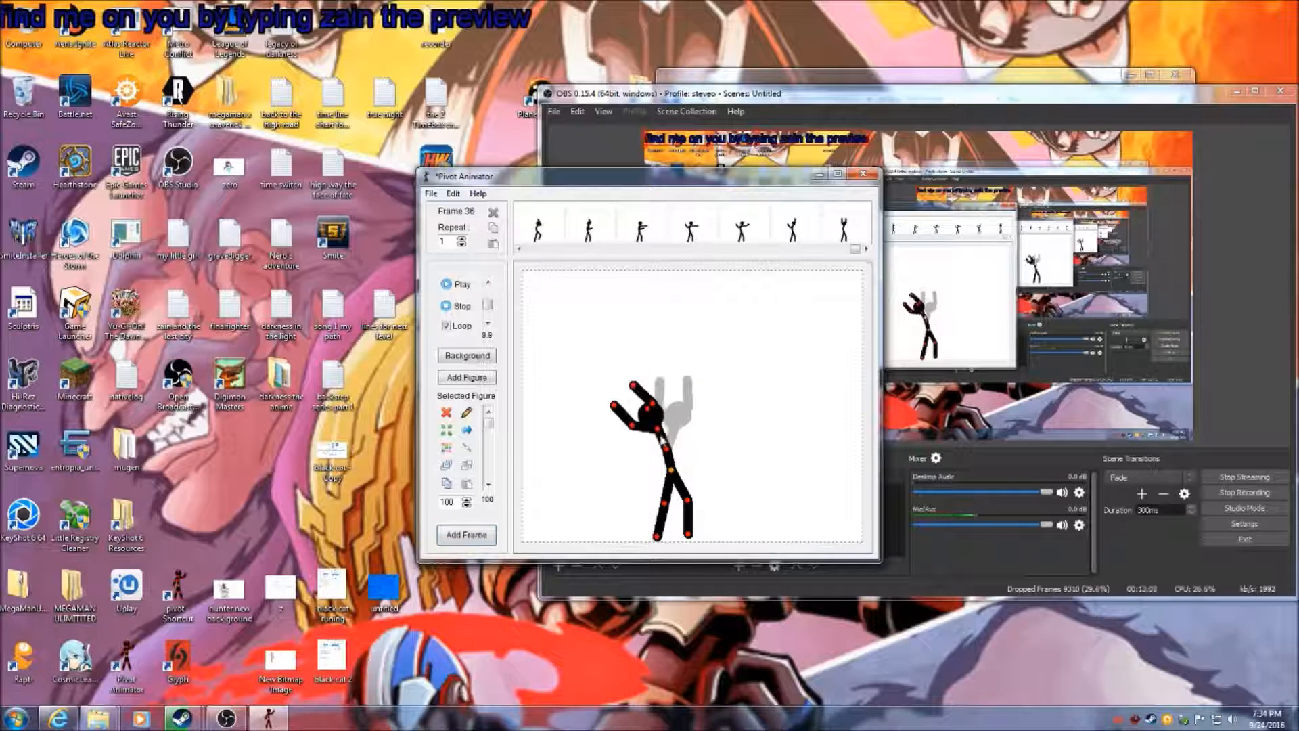
pyautogui.click(452, 535)
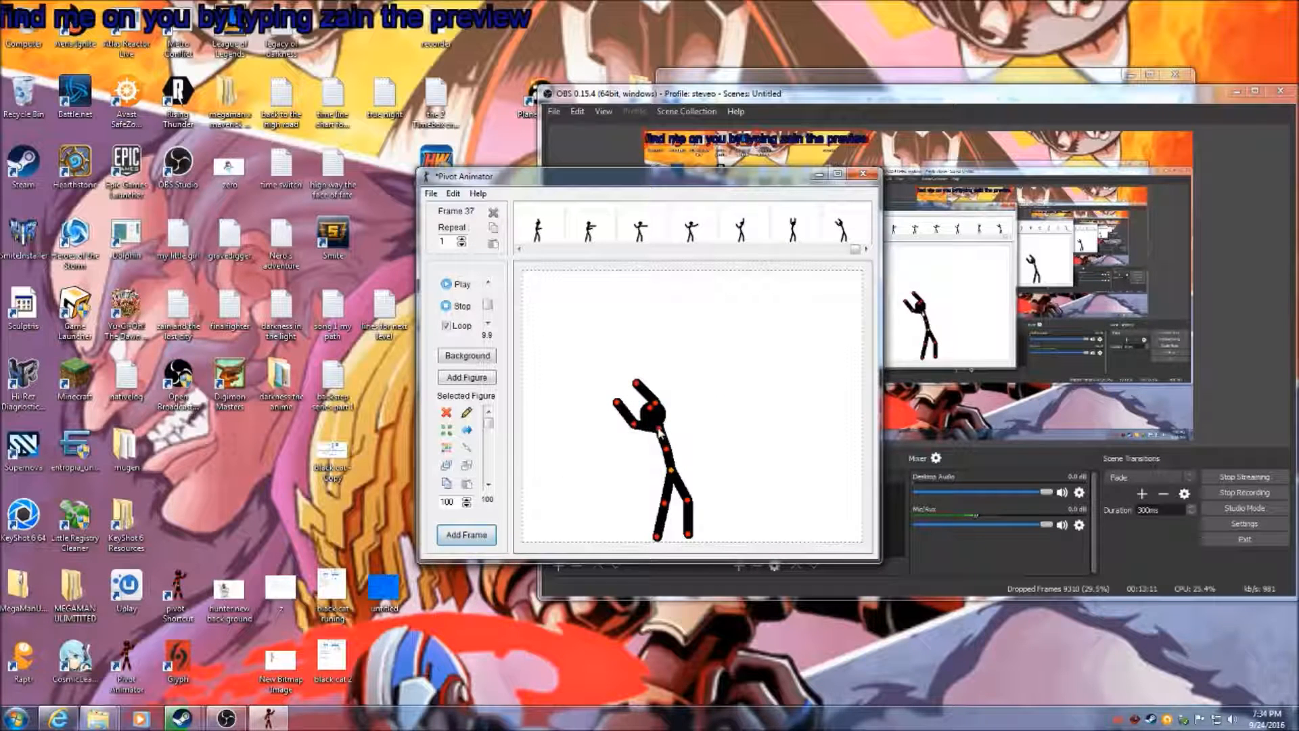
pyautogui.moveTo(659, 432); pyautogui.dragTo(676, 441)
pyautogui.click(482, 530)
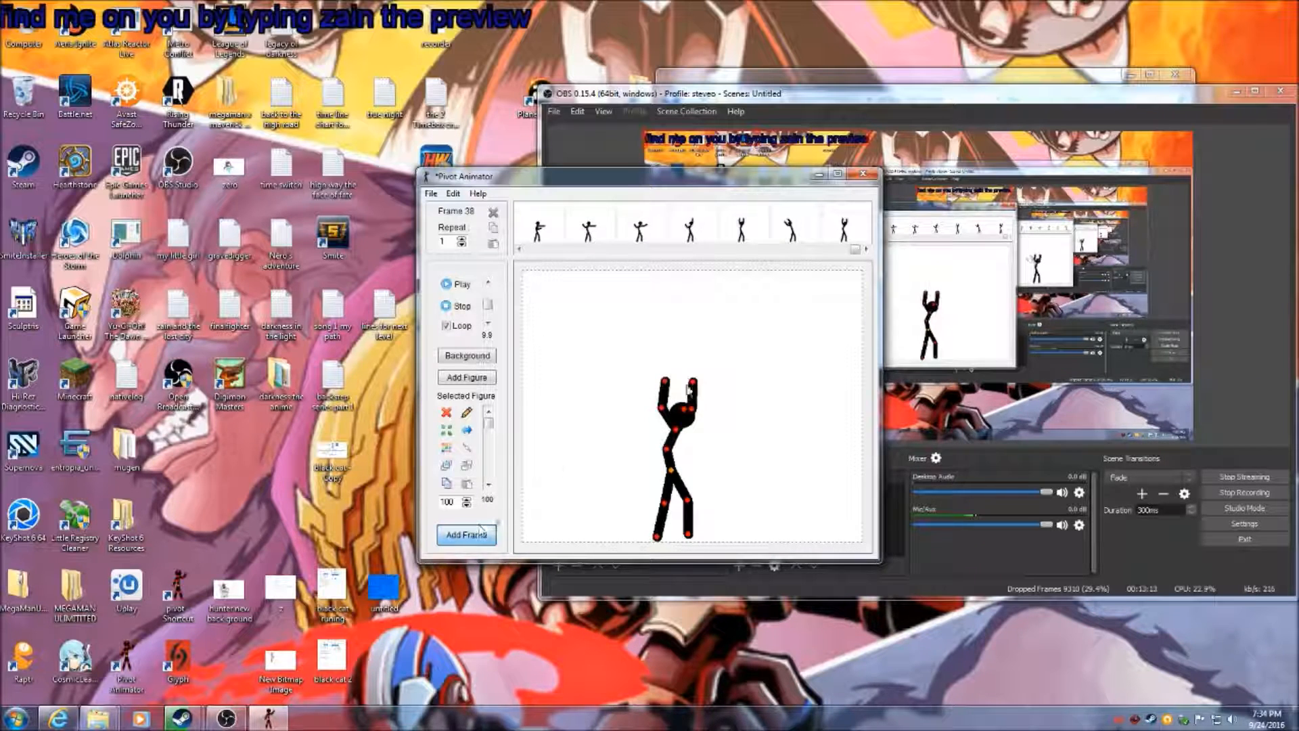
# Lower the black figure's front arm forward, tilt its head back and forth and add frames 38 to 40
pyautogui.moveTo(704, 425); pyautogui.dragTo(728, 433)
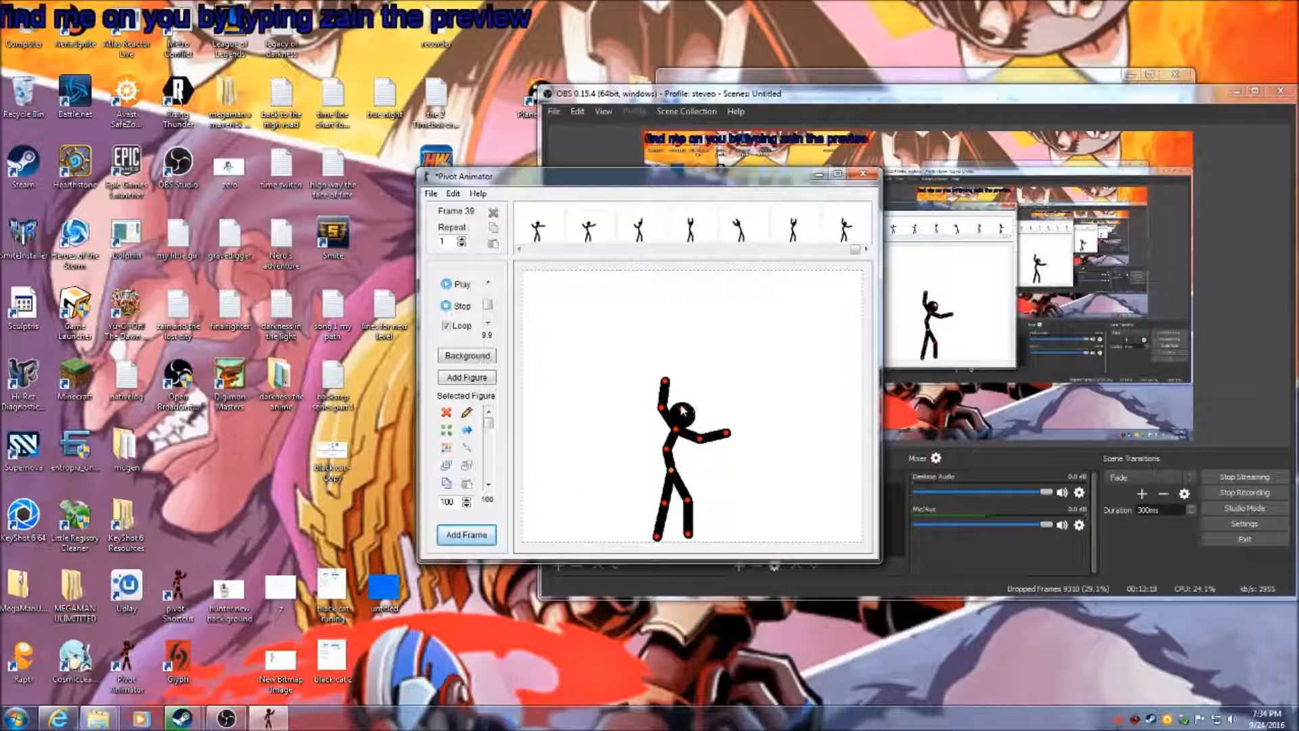
pyautogui.moveTo(680, 407); pyautogui.dragTo(679, 411)
pyautogui.click(467, 535)
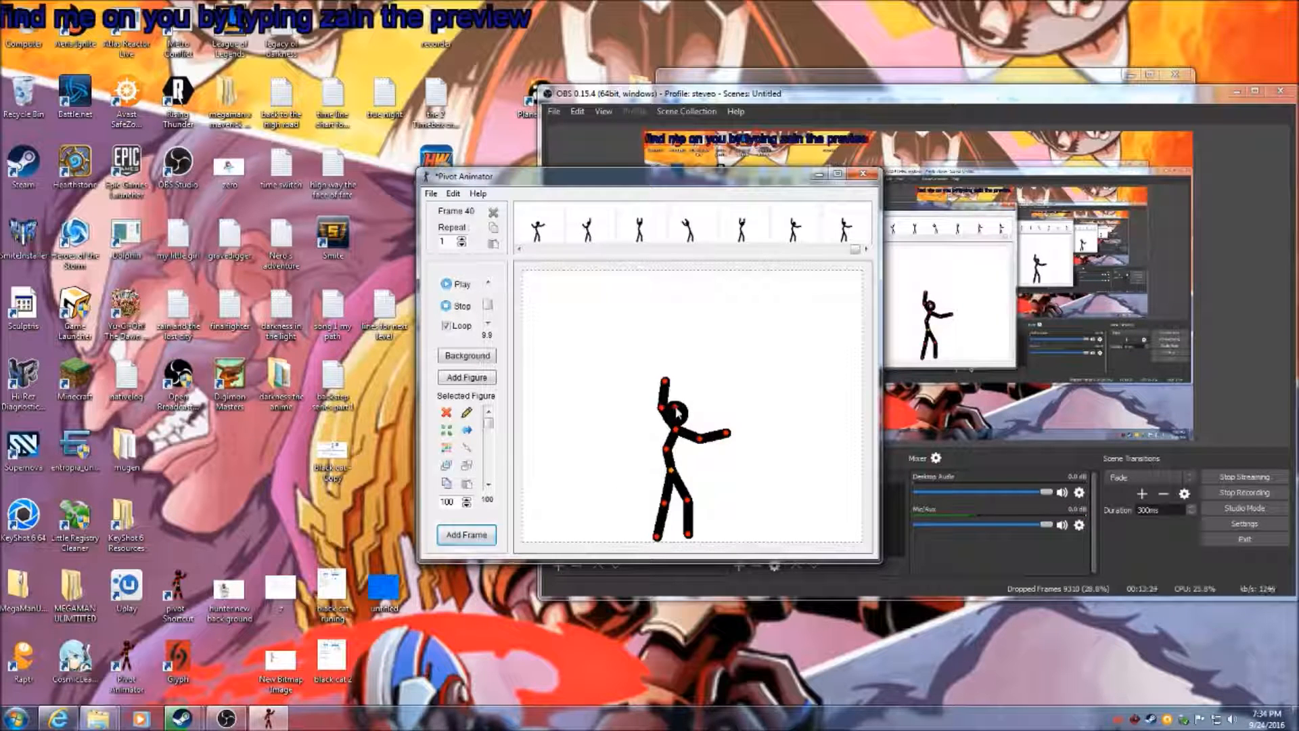
pyautogui.click(474, 534)
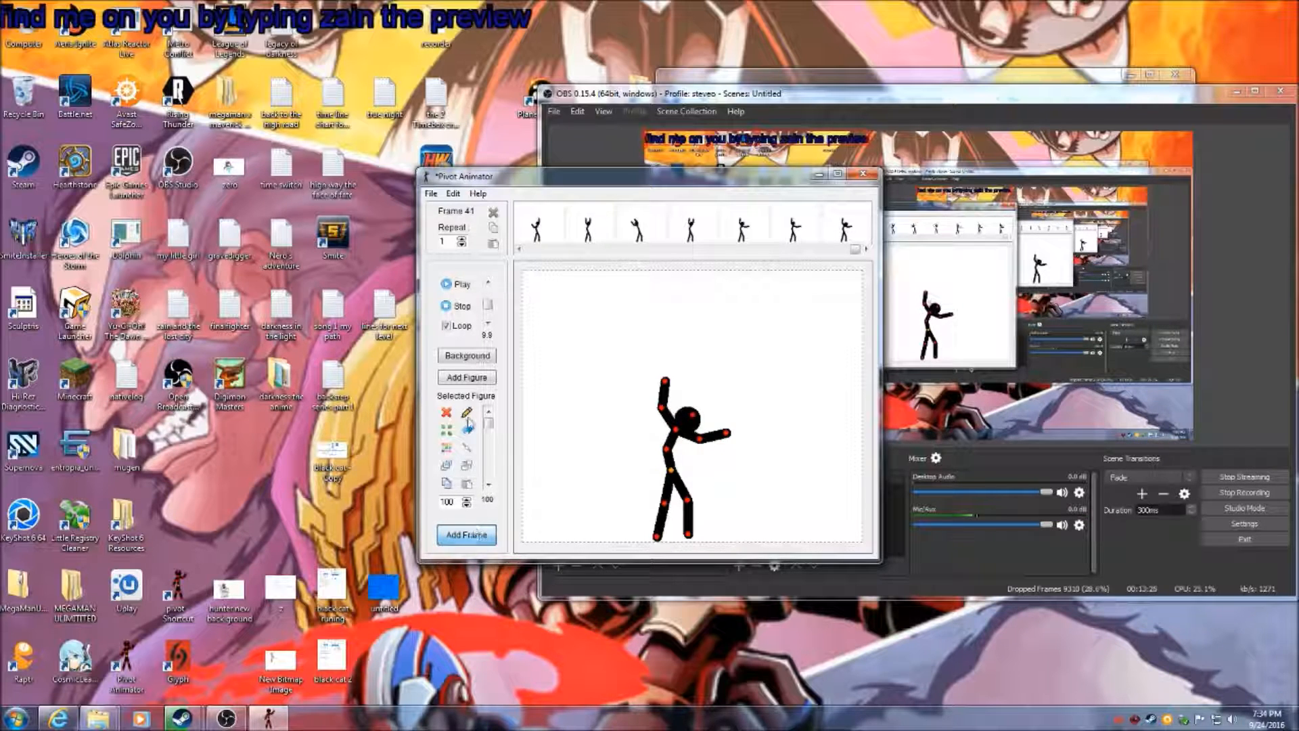
# Play the whole fight animation through to review it, and stop the playback
pyautogui.click(467, 286)
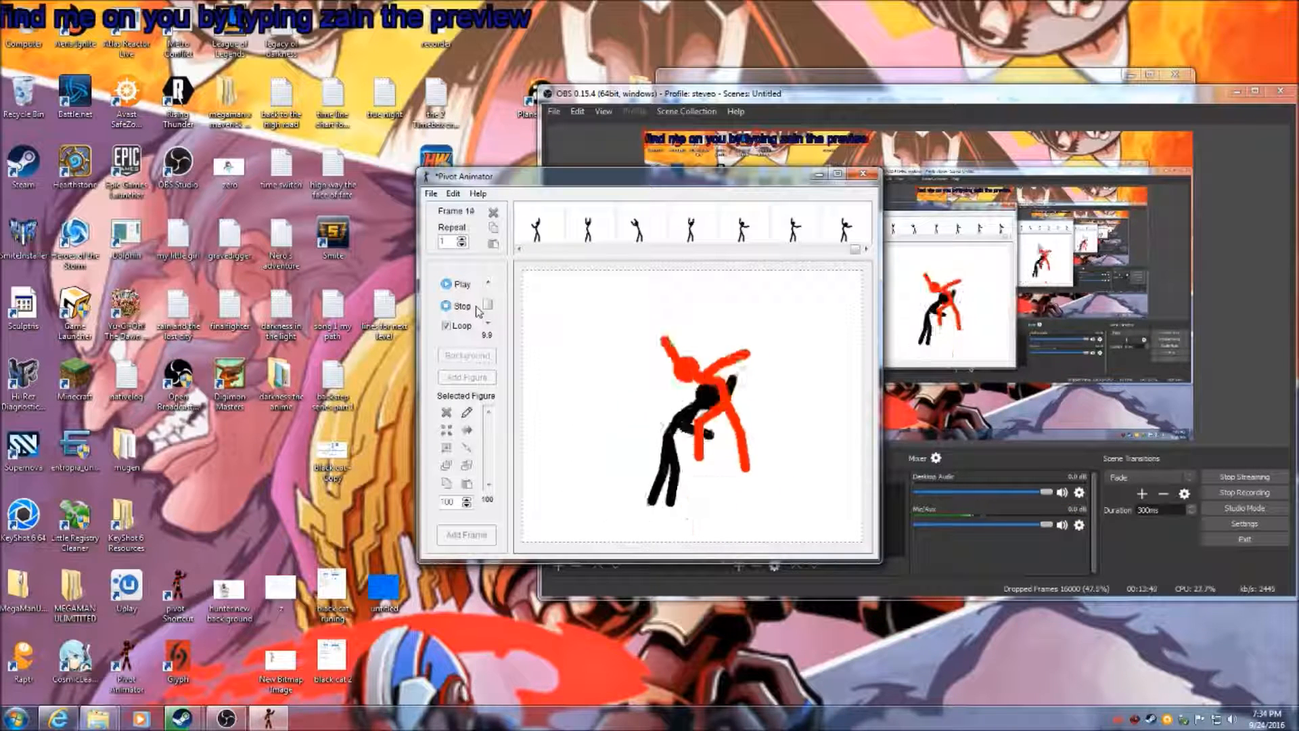
pyautogui.click(460, 308)
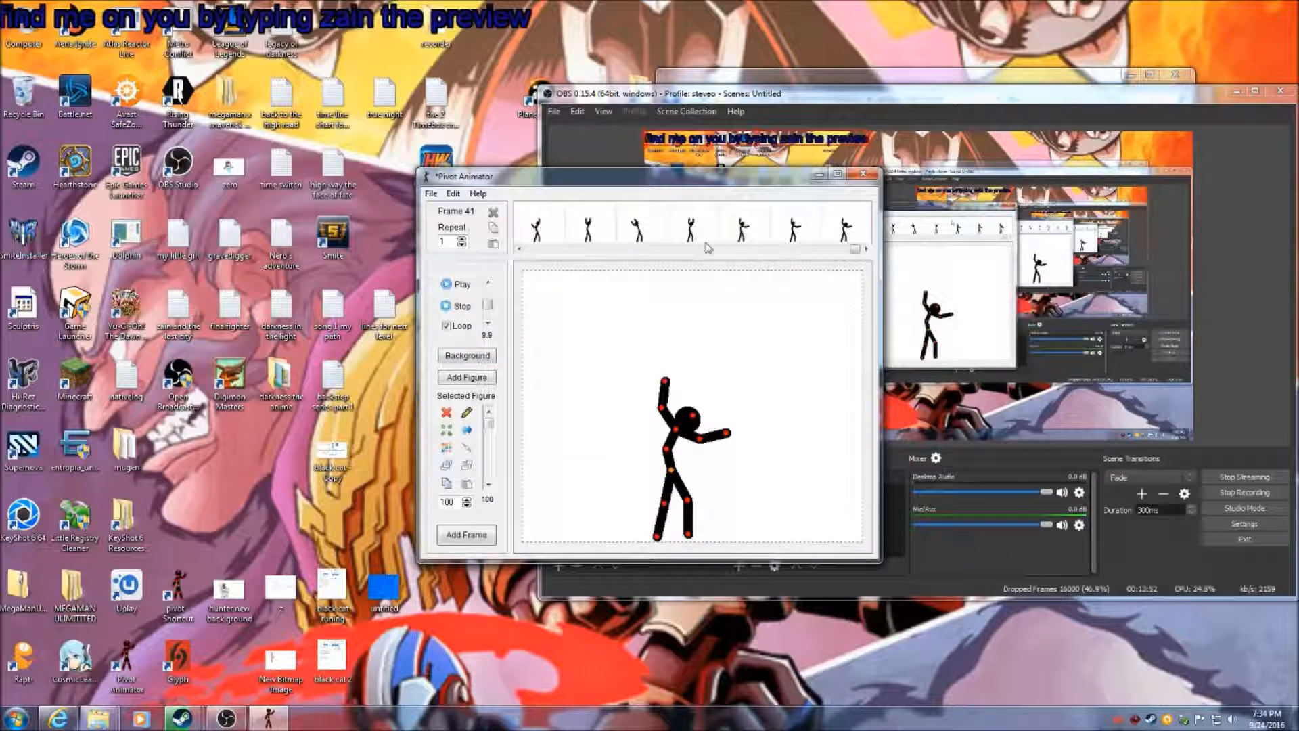
# Go back through the timeline to frame 11 and recolour its black figure blue
pyautogui.click(519, 249)
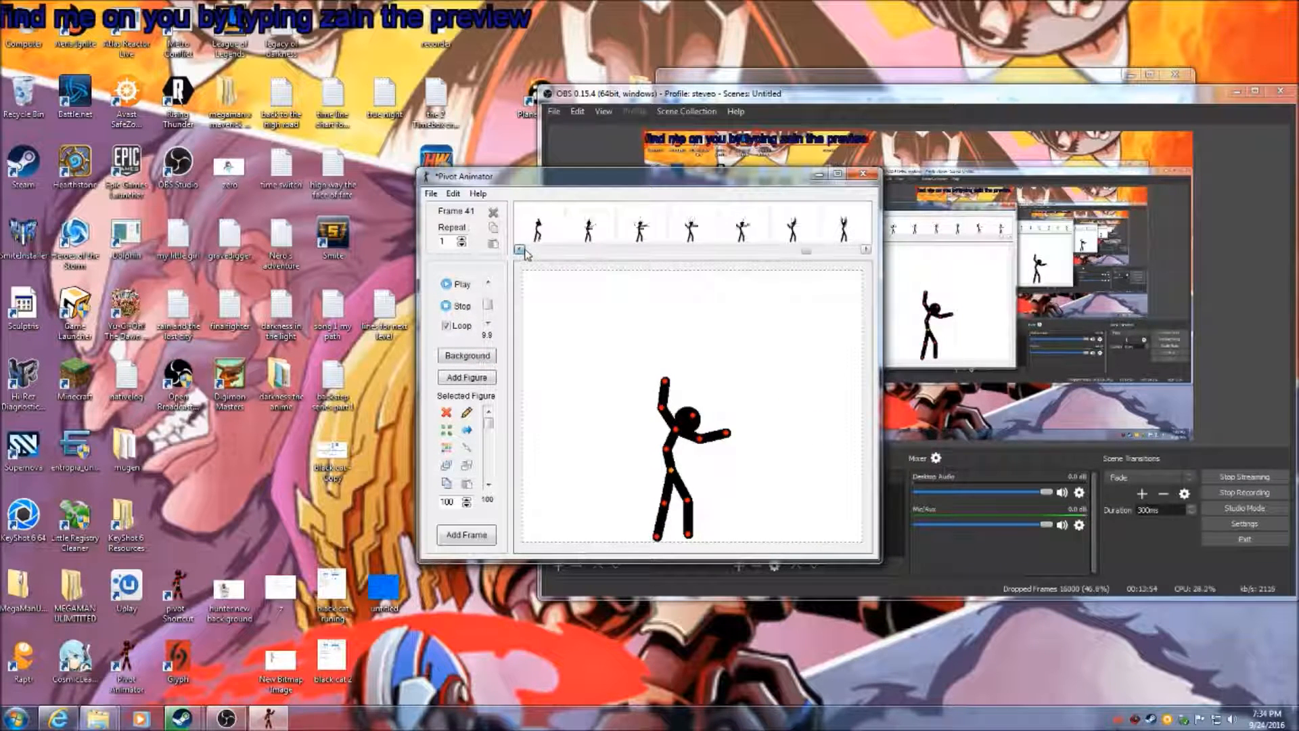
pyautogui.click(520, 249)
pyautogui.click(520, 249)
pyautogui.click(520, 249)
pyautogui.click(519, 249)
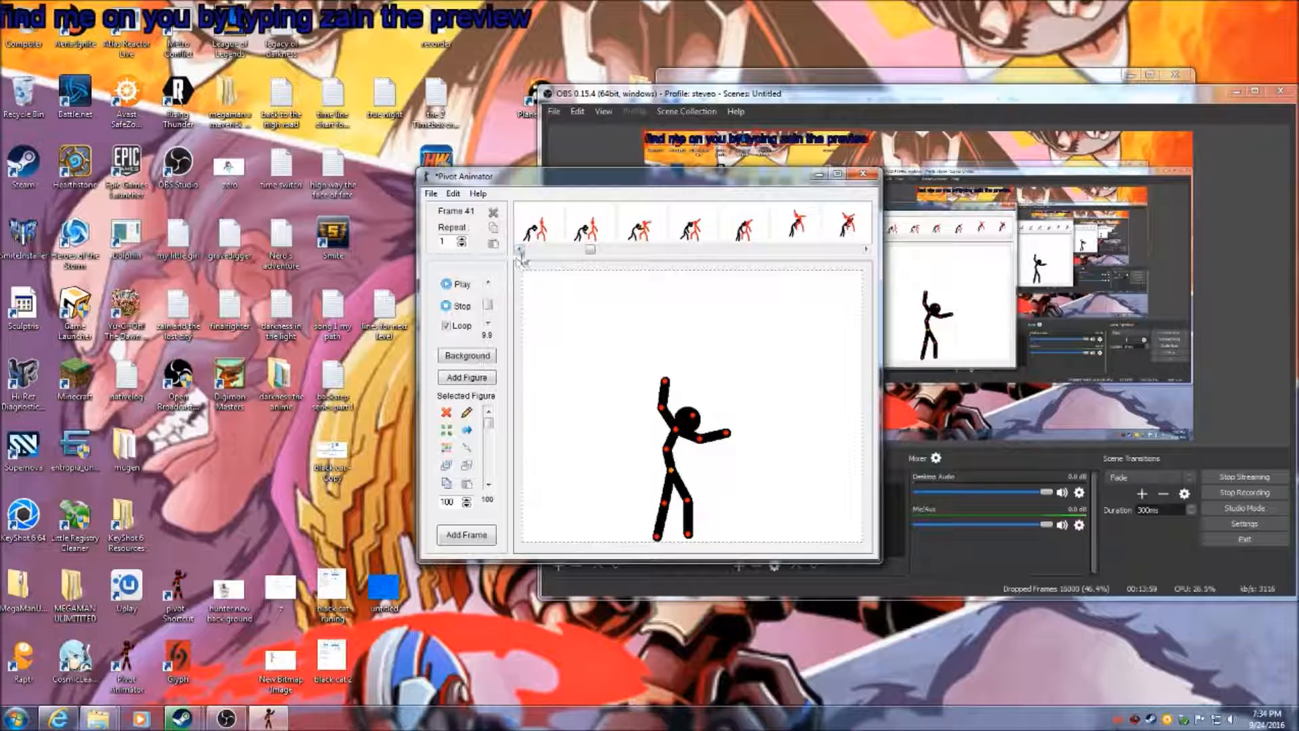
pyautogui.click(632, 234)
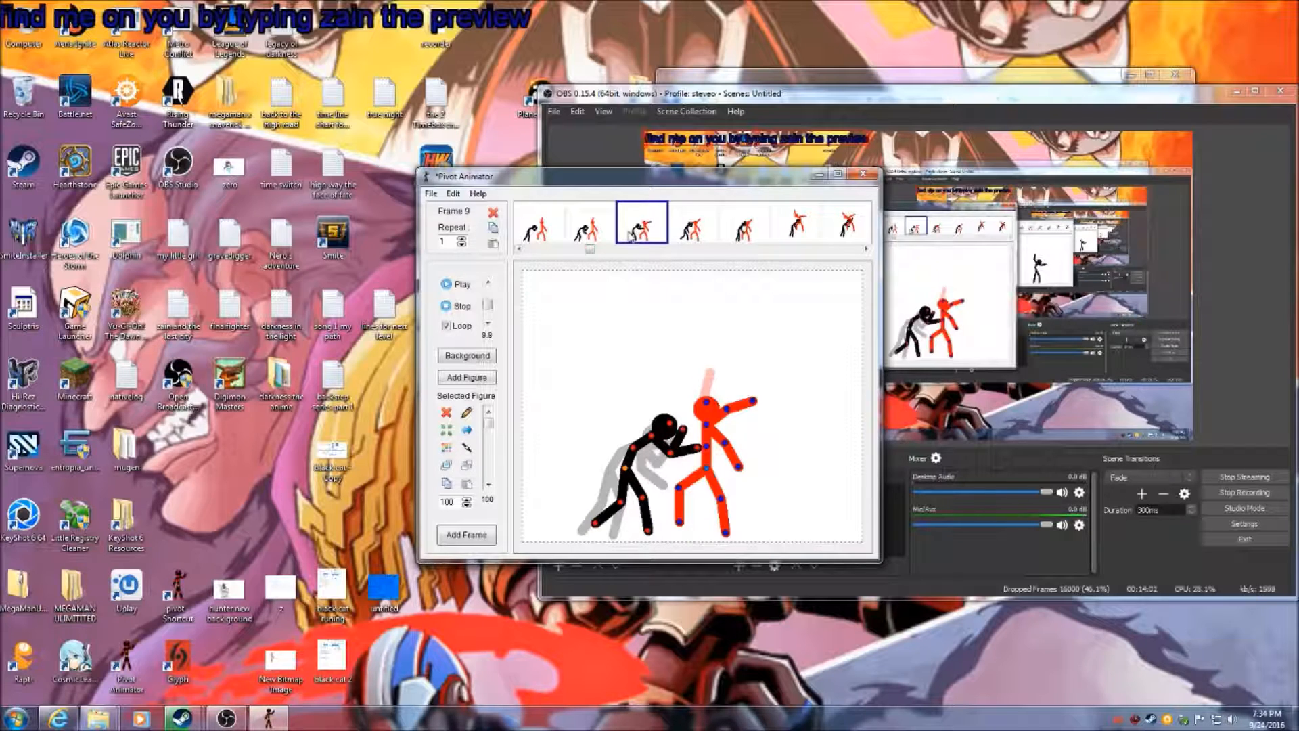
pyautogui.click(866, 249)
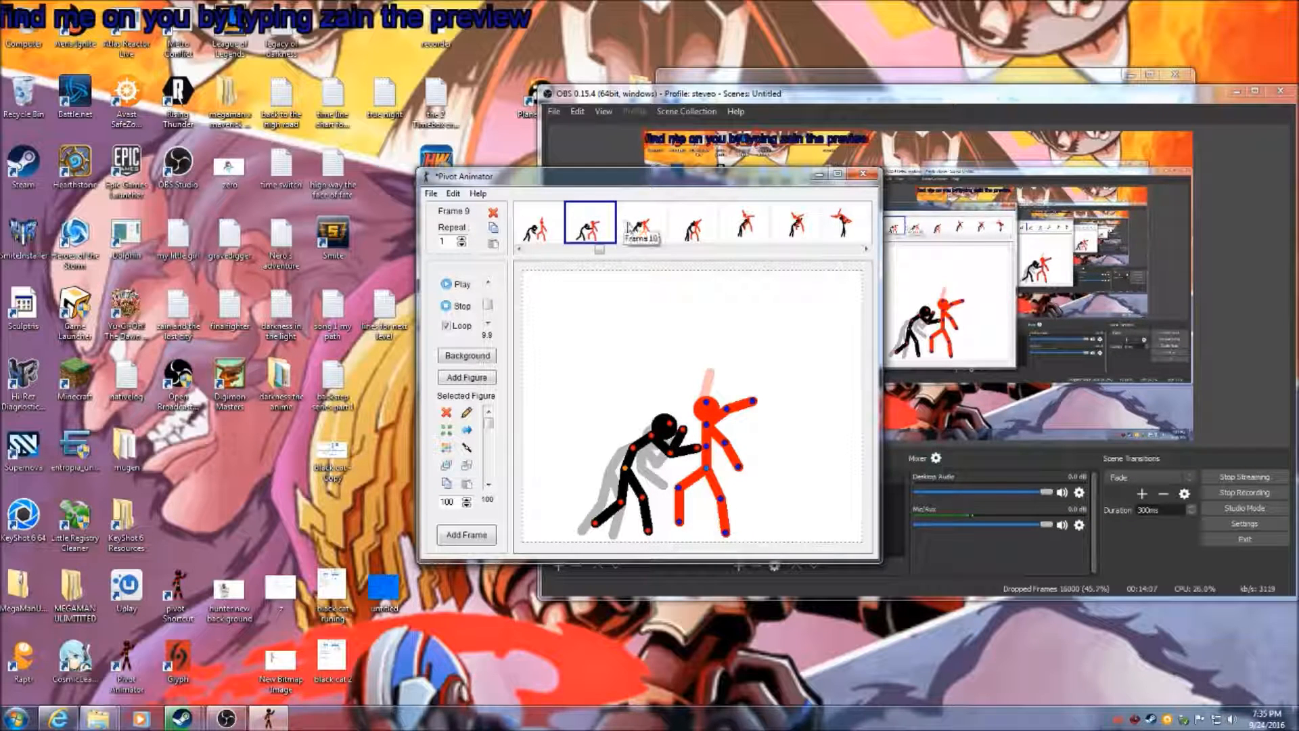
pyautogui.click(684, 233)
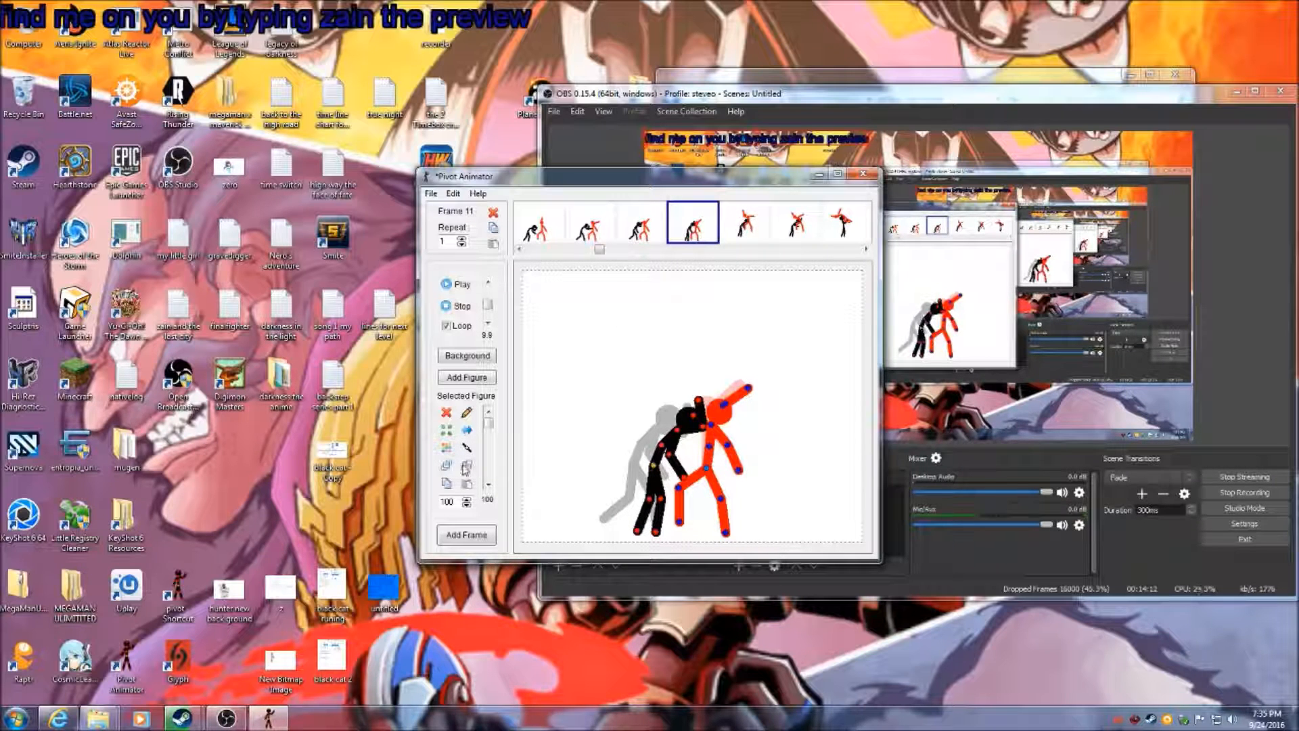
pyautogui.click(454, 452)
pyautogui.click(657, 255)
pyautogui.click(599, 377)
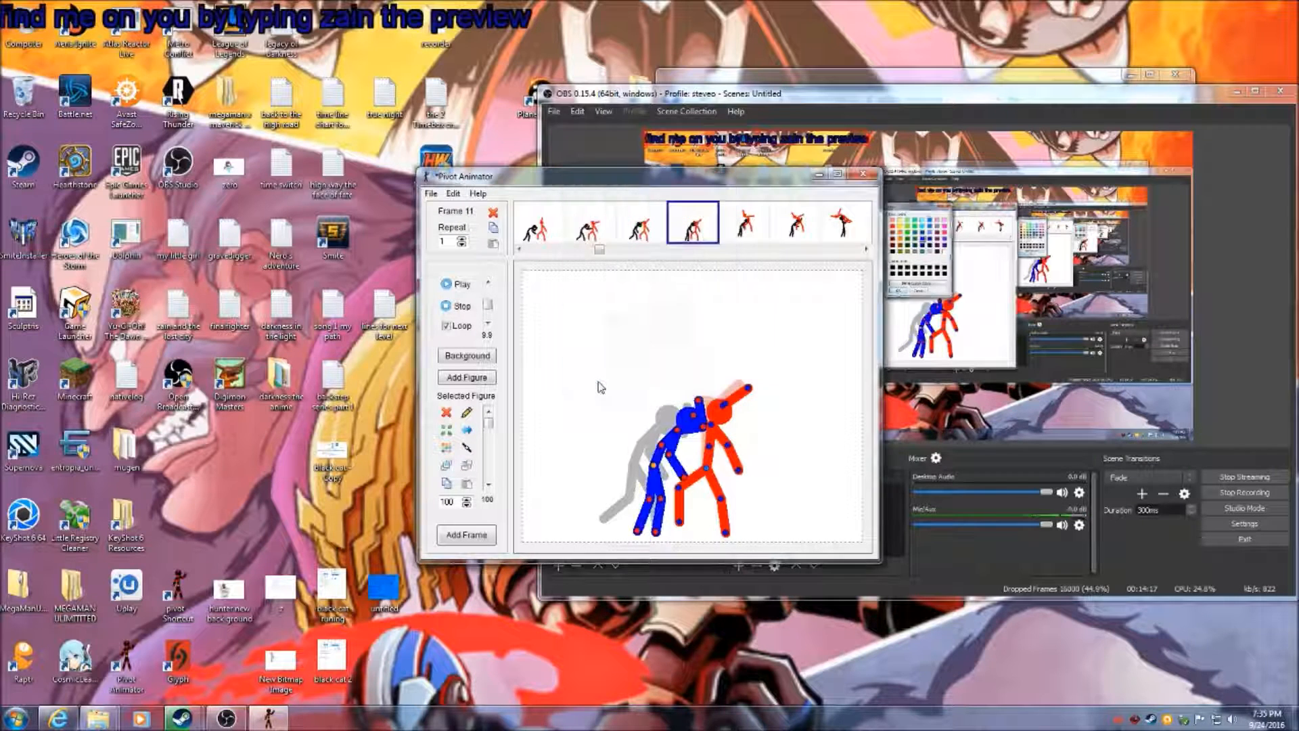
# Recolour the black figure in frame 12 with the same blue
pyautogui.click(766, 233)
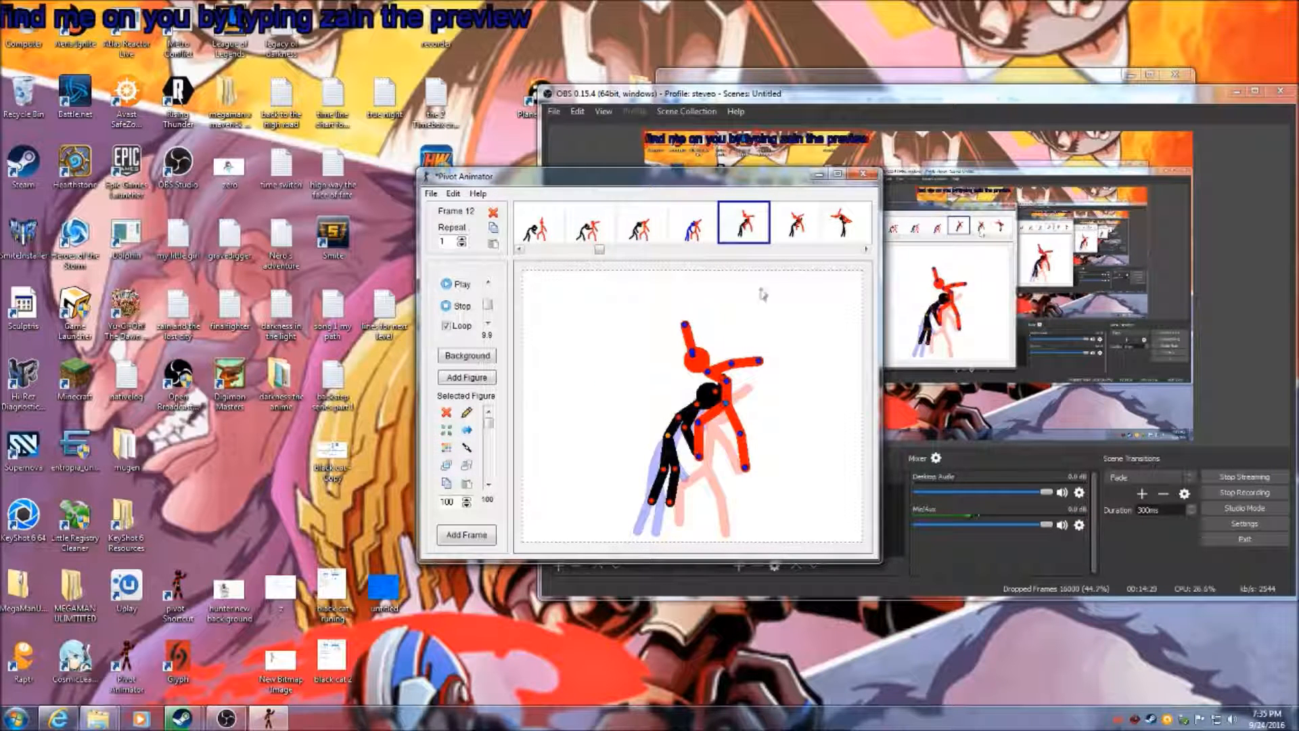
pyautogui.click(450, 452)
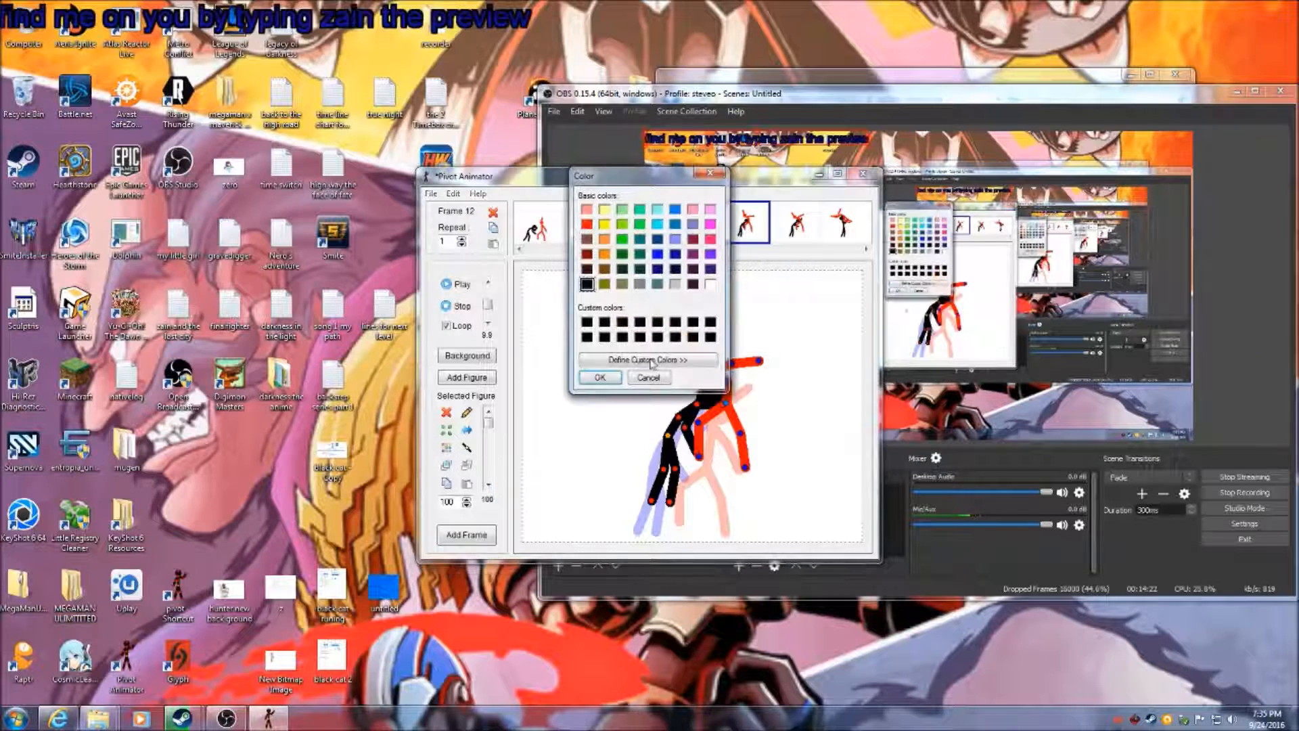
pyautogui.click(657, 255)
pyautogui.click(596, 377)
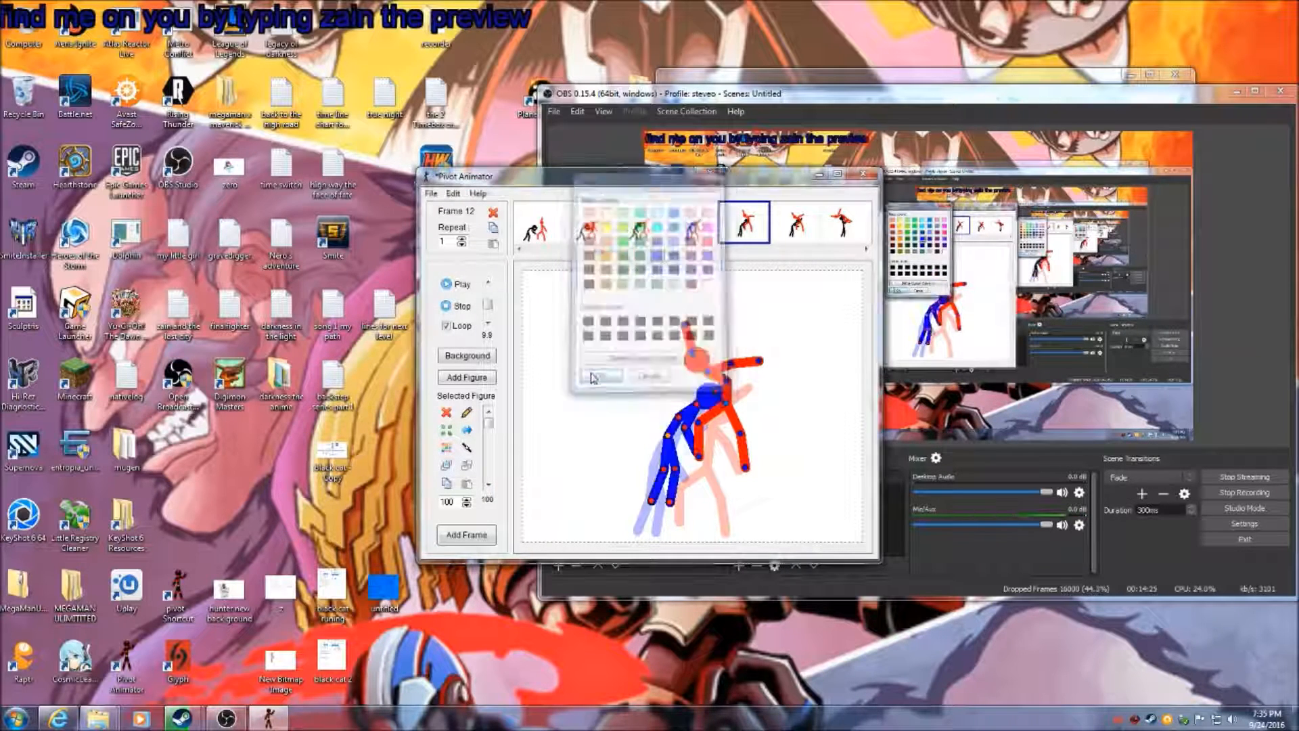
# Skip past frame 13 and recolour the black figure in frame 14 blue
pyautogui.click(865, 250)
pyautogui.click(865, 250)
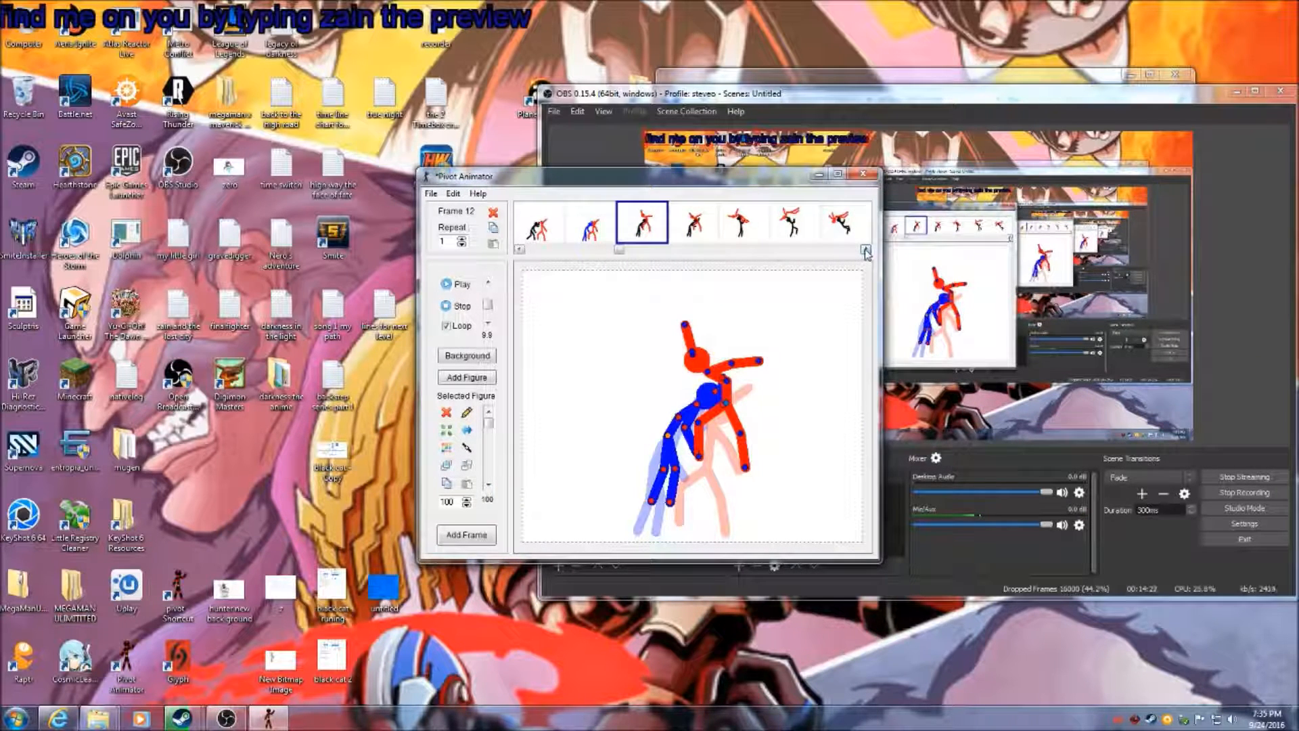
pyautogui.click(707, 228)
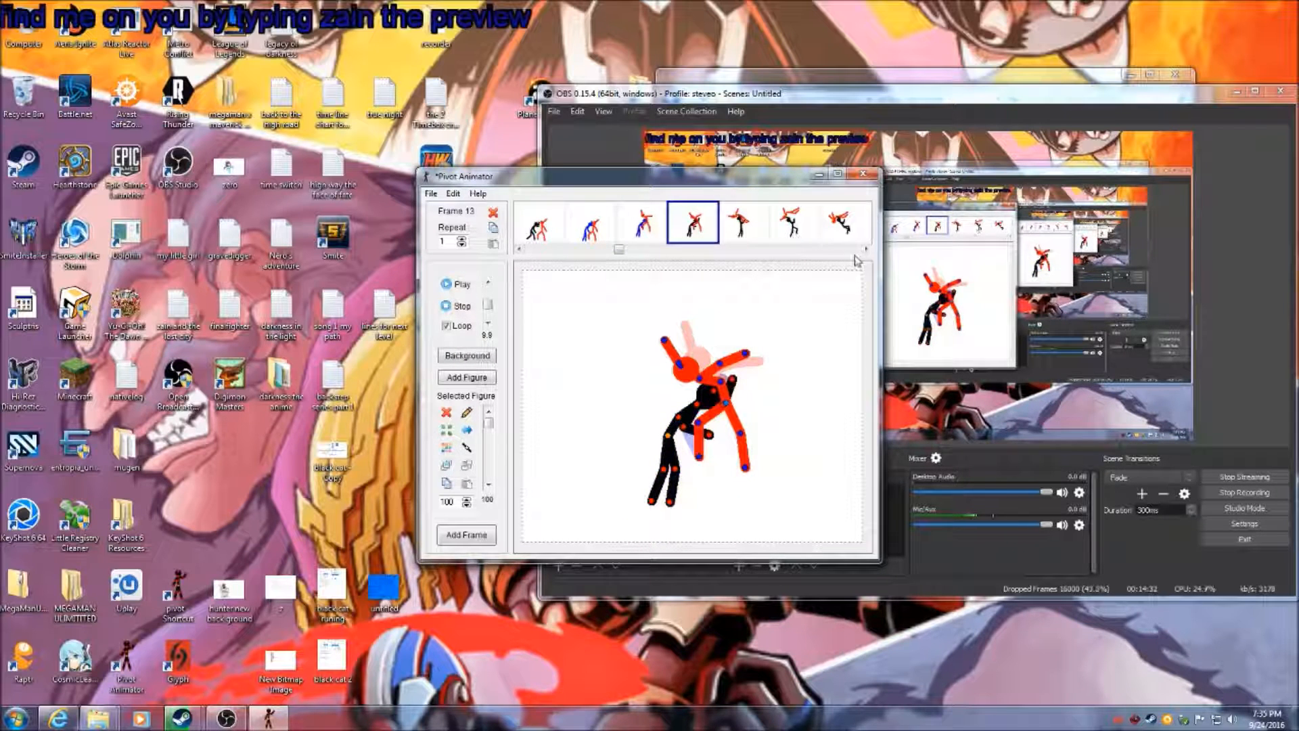
pyautogui.click(764, 223)
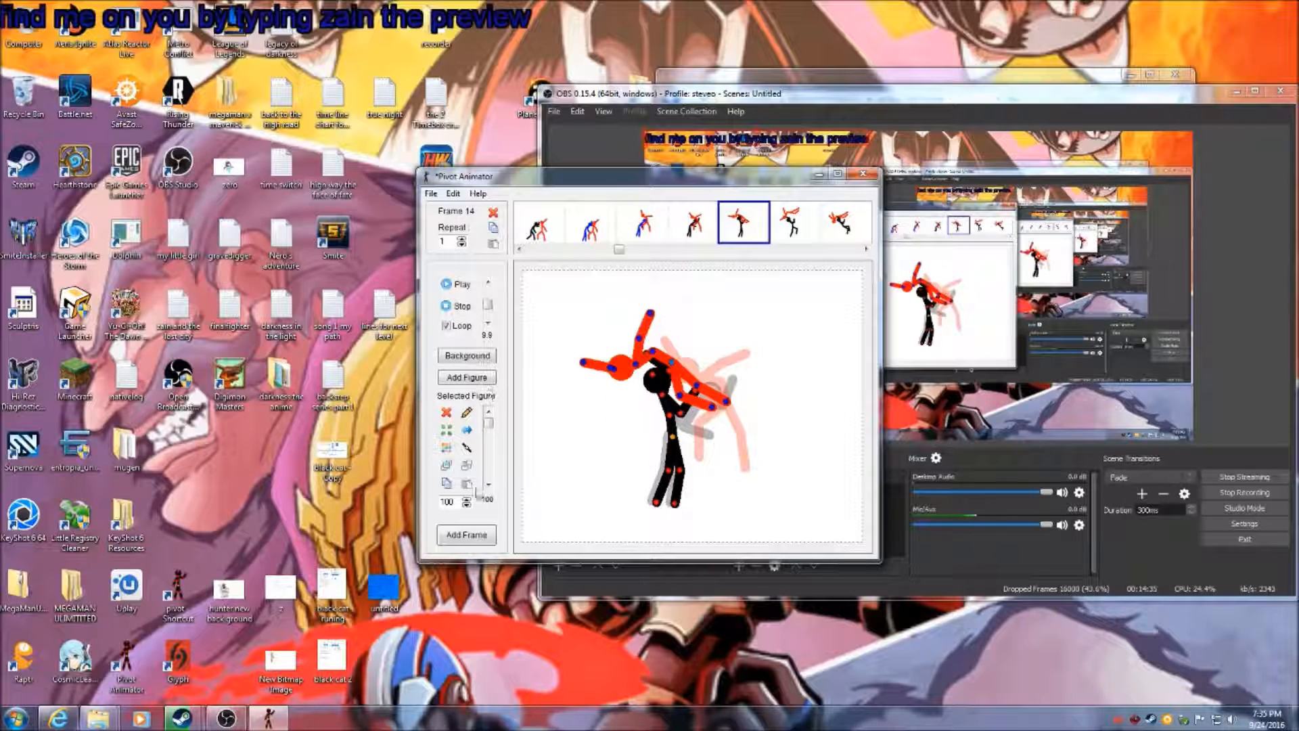
pyautogui.click(450, 448)
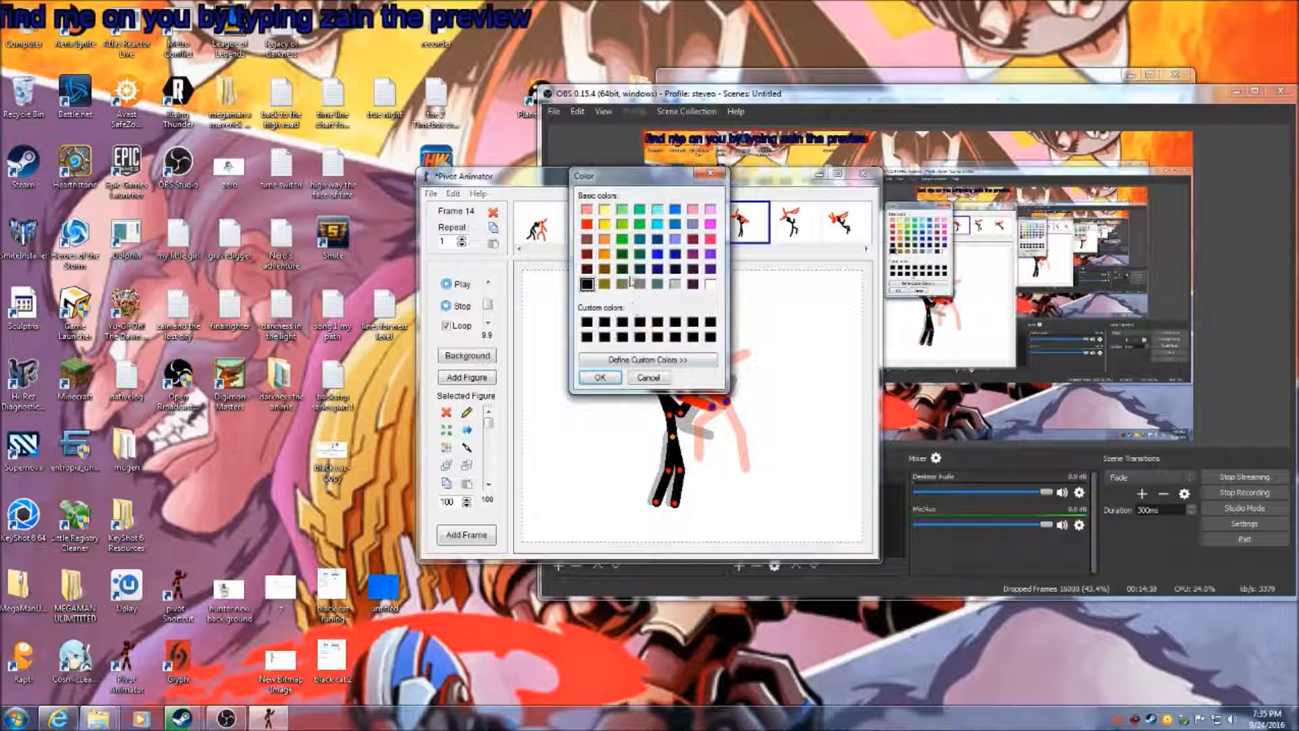
pyautogui.click(657, 254)
pyautogui.click(599, 377)
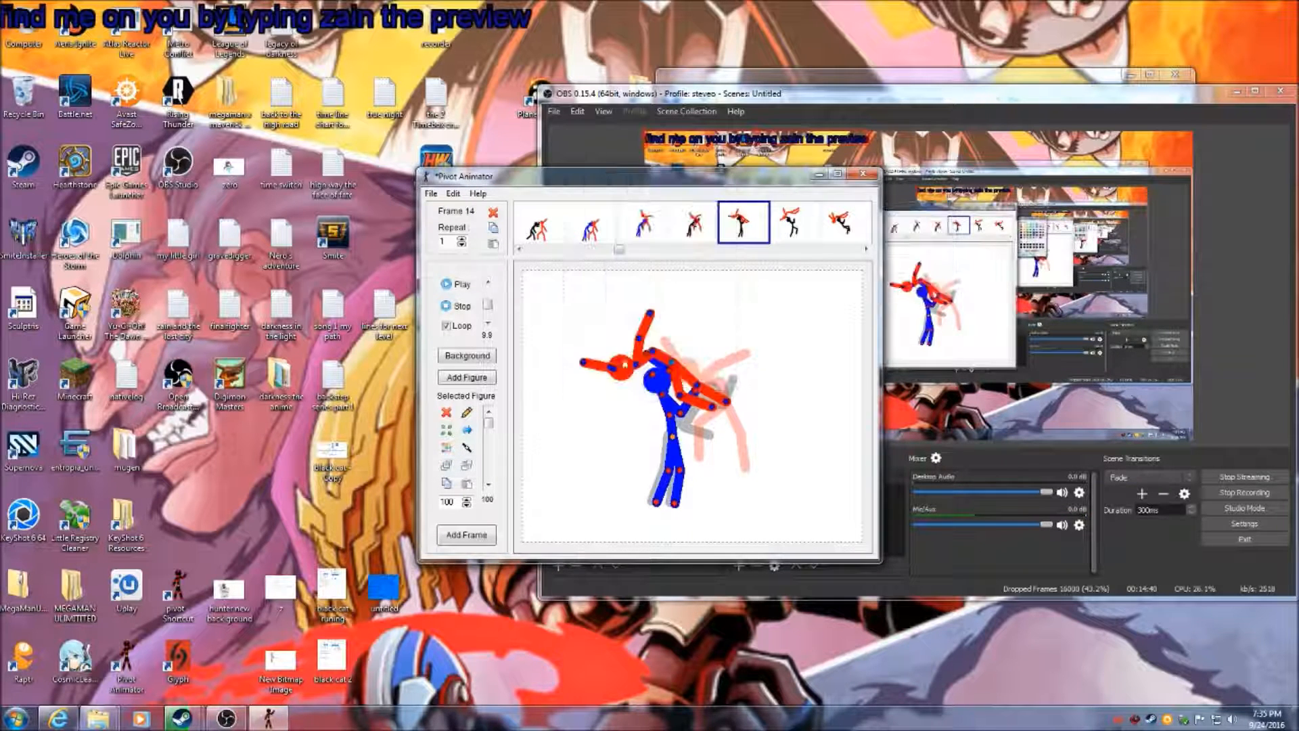
# Change the black figure's colour in frame 15 to blue
pyautogui.click(788, 233)
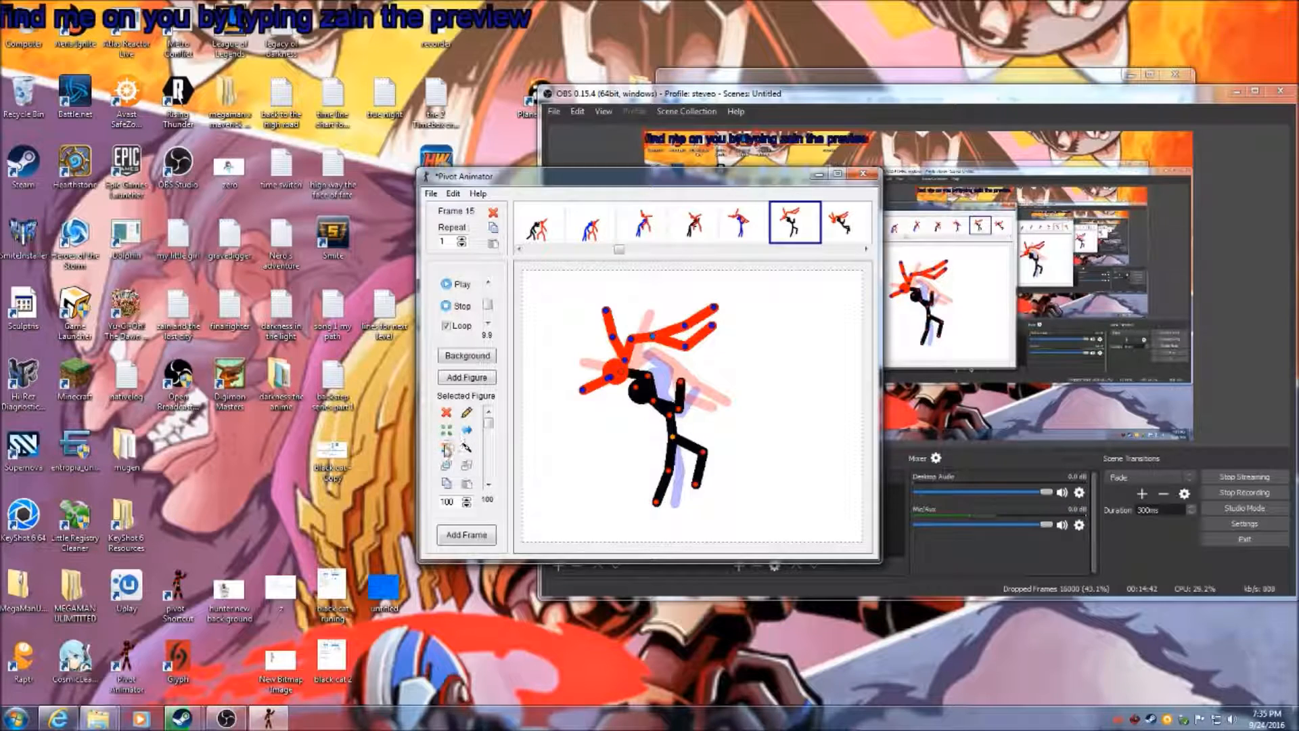
pyautogui.click(447, 447)
pyautogui.click(660, 256)
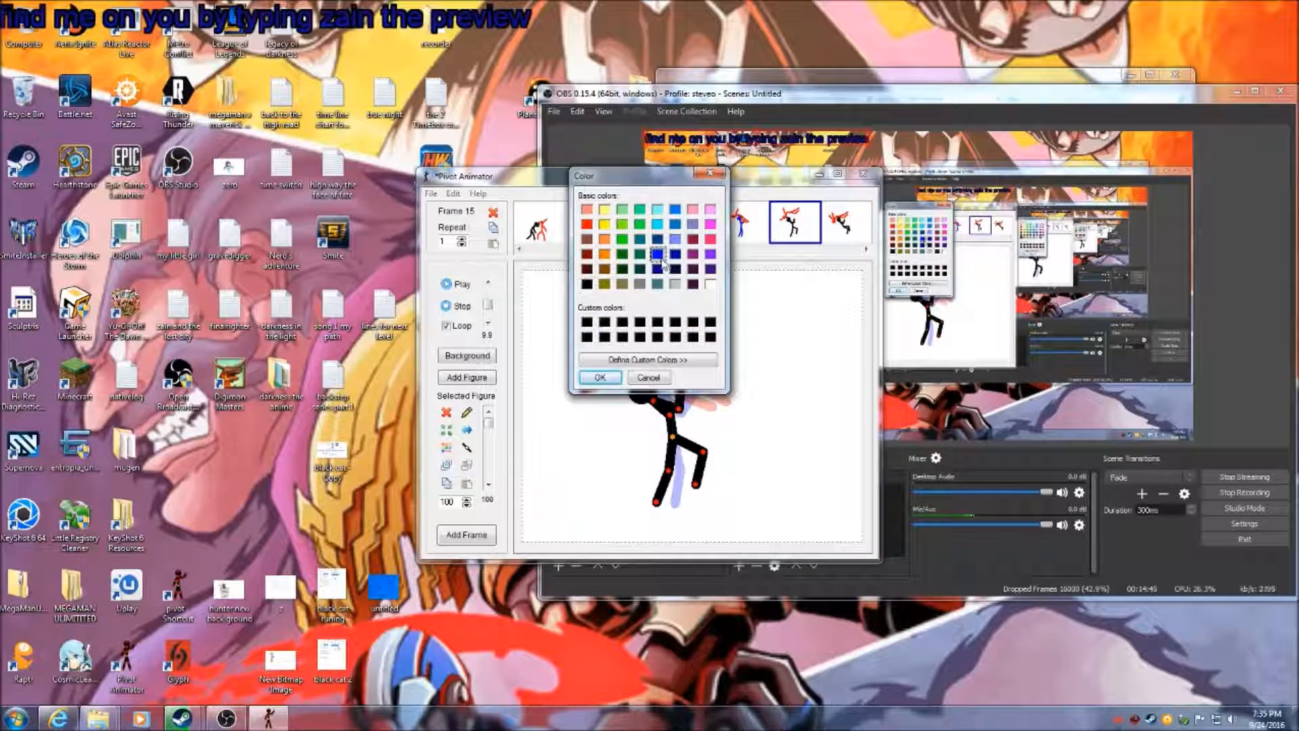
pyautogui.click(586, 377)
# Move on to frame 16 and change its black figure's colour to blue
pyautogui.scroll(-2, 785, 281)
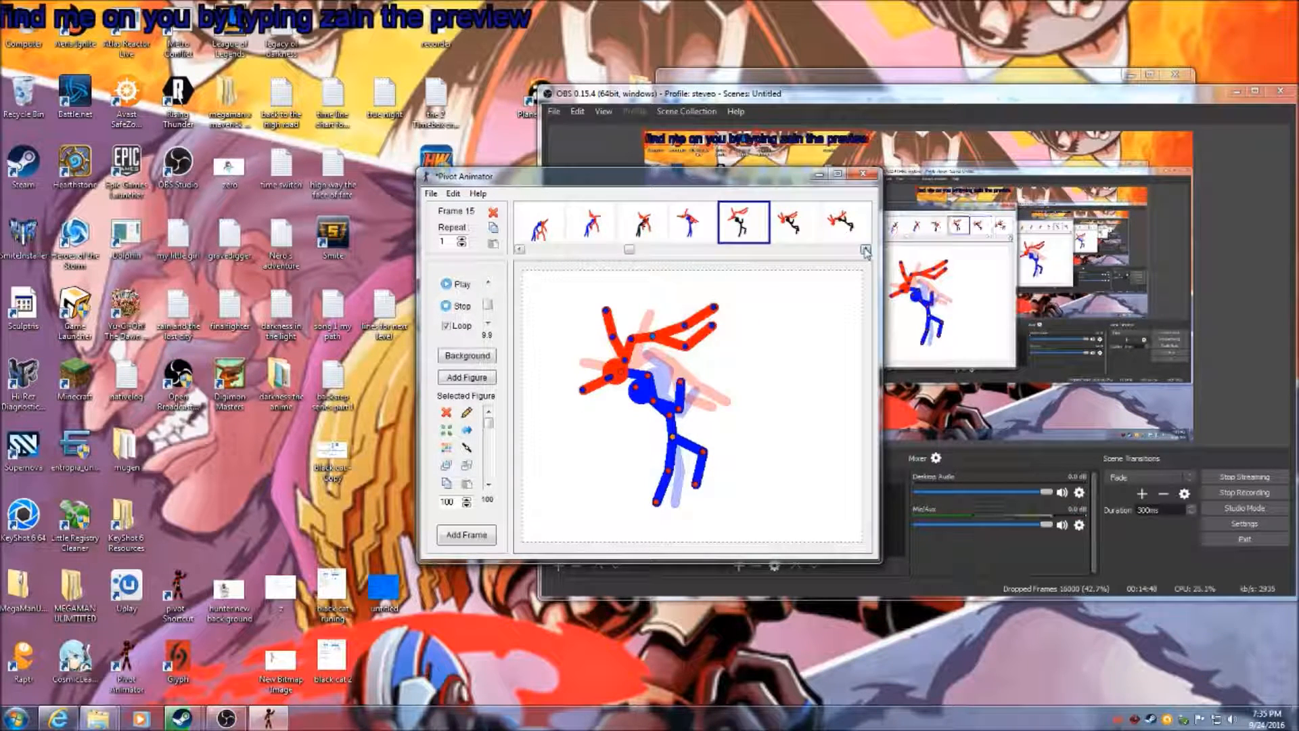
pyautogui.click(734, 241)
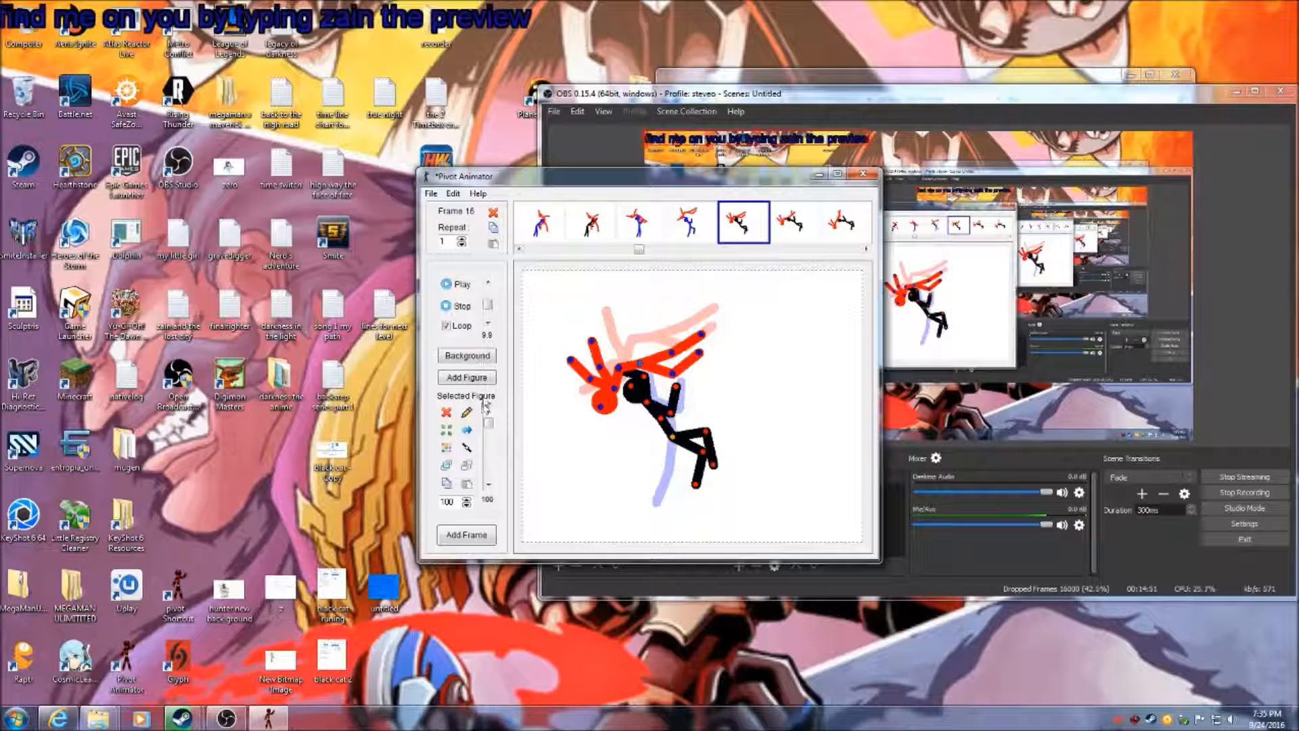
pyautogui.click(447, 447)
pyautogui.click(658, 256)
pyautogui.click(600, 377)
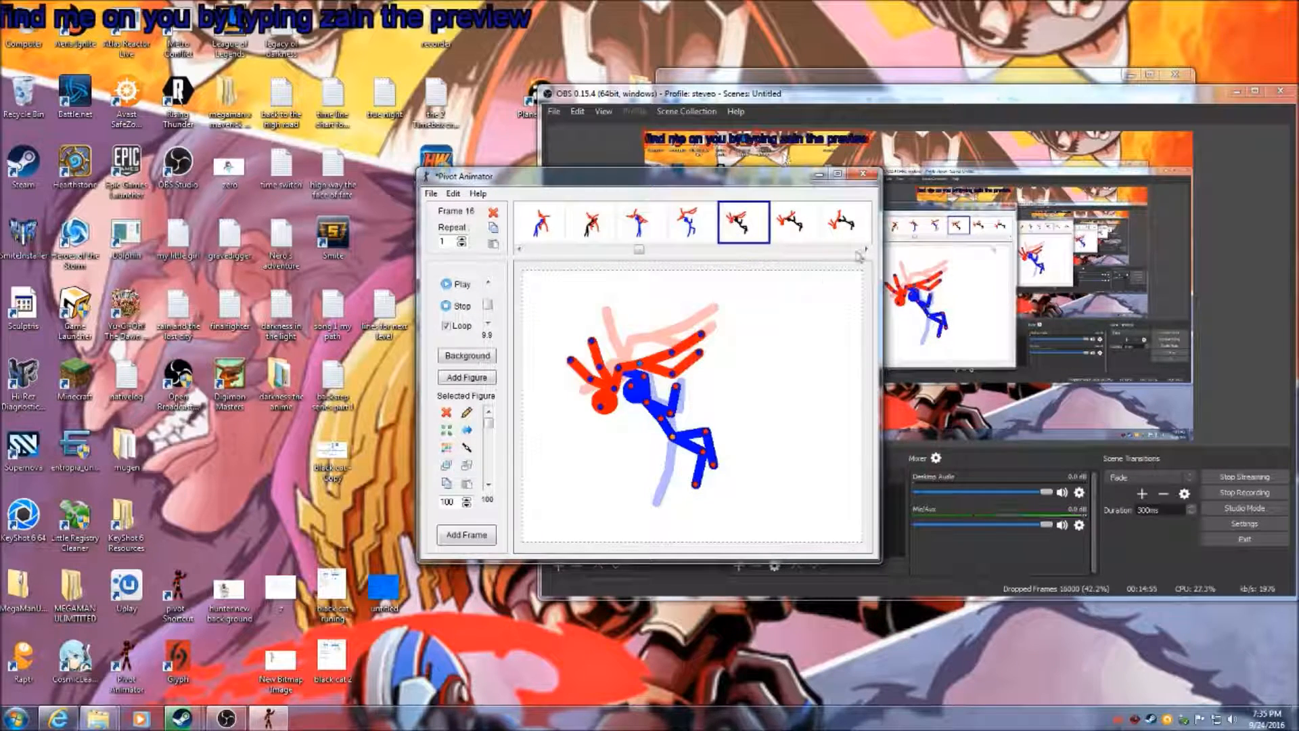
pyautogui.click(861, 250)
pyautogui.click(736, 226)
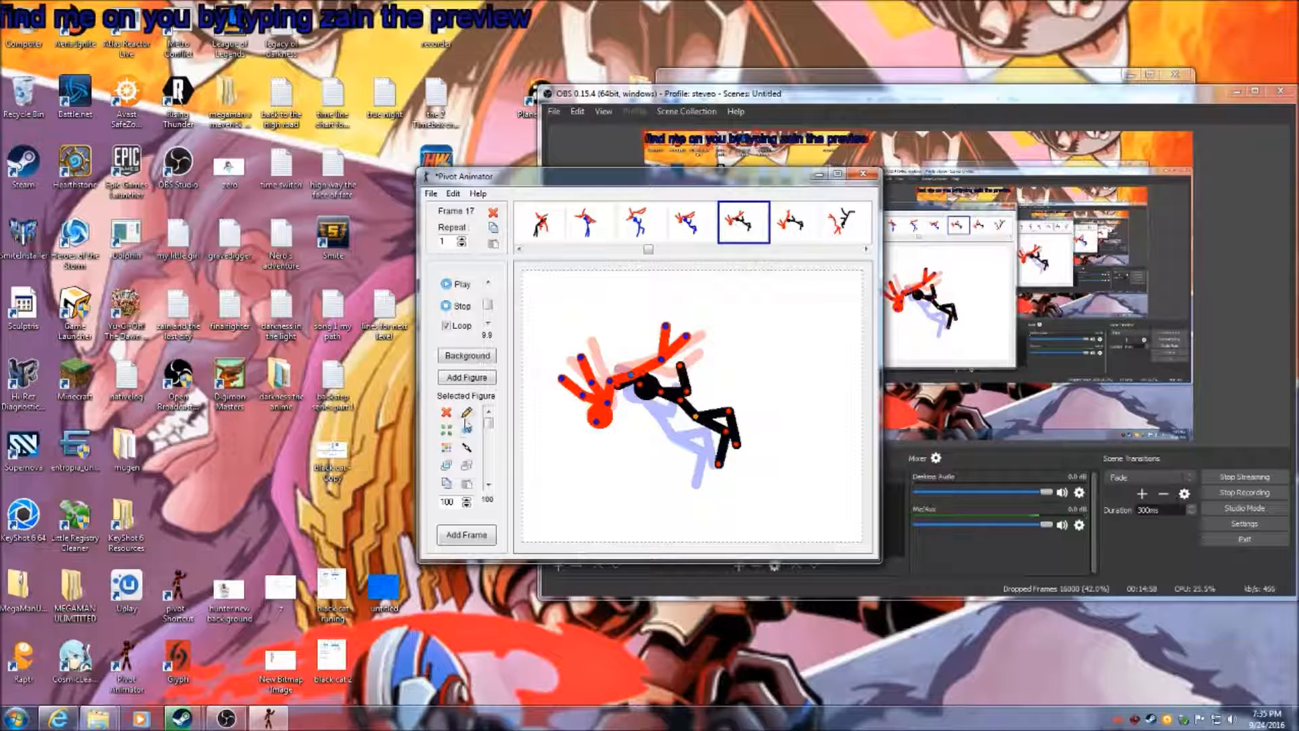
pyautogui.click(446, 448)
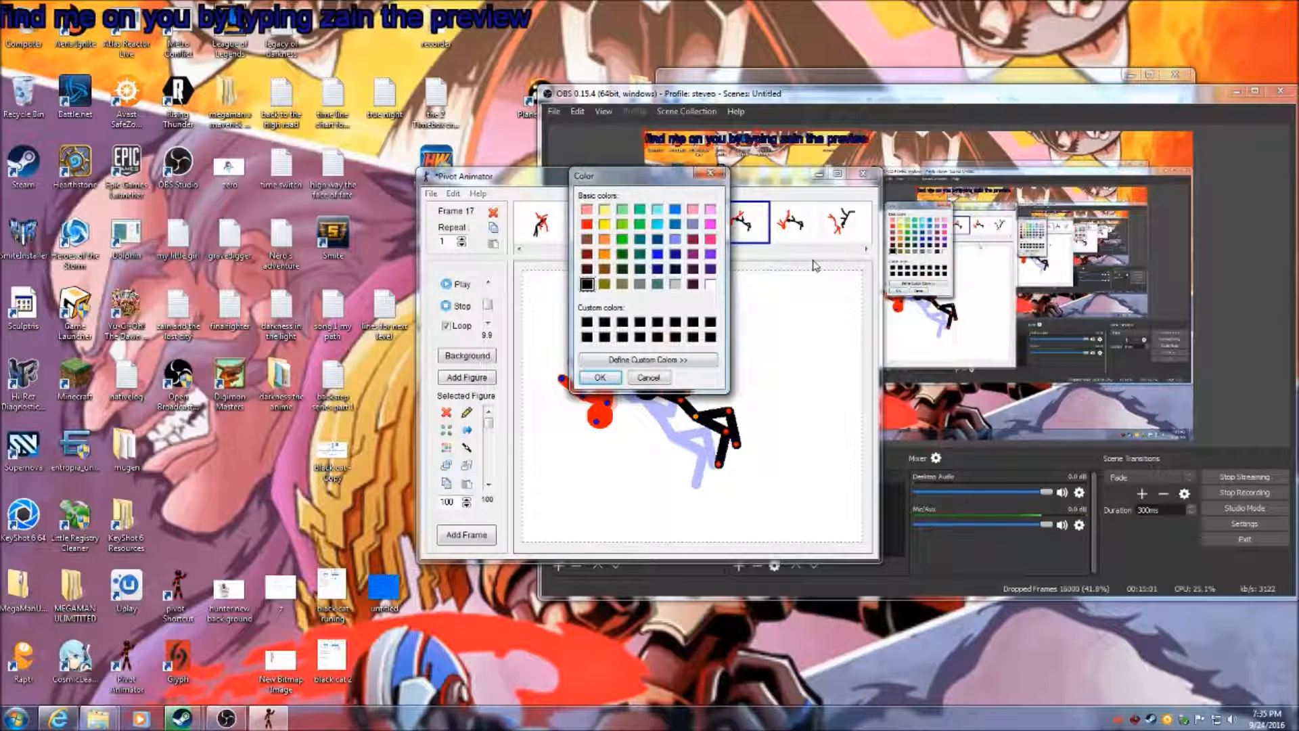
pyautogui.click(651, 377)
# Leave frame 17 black and recolour the black figure in frame 18 blue
pyautogui.click(789, 236)
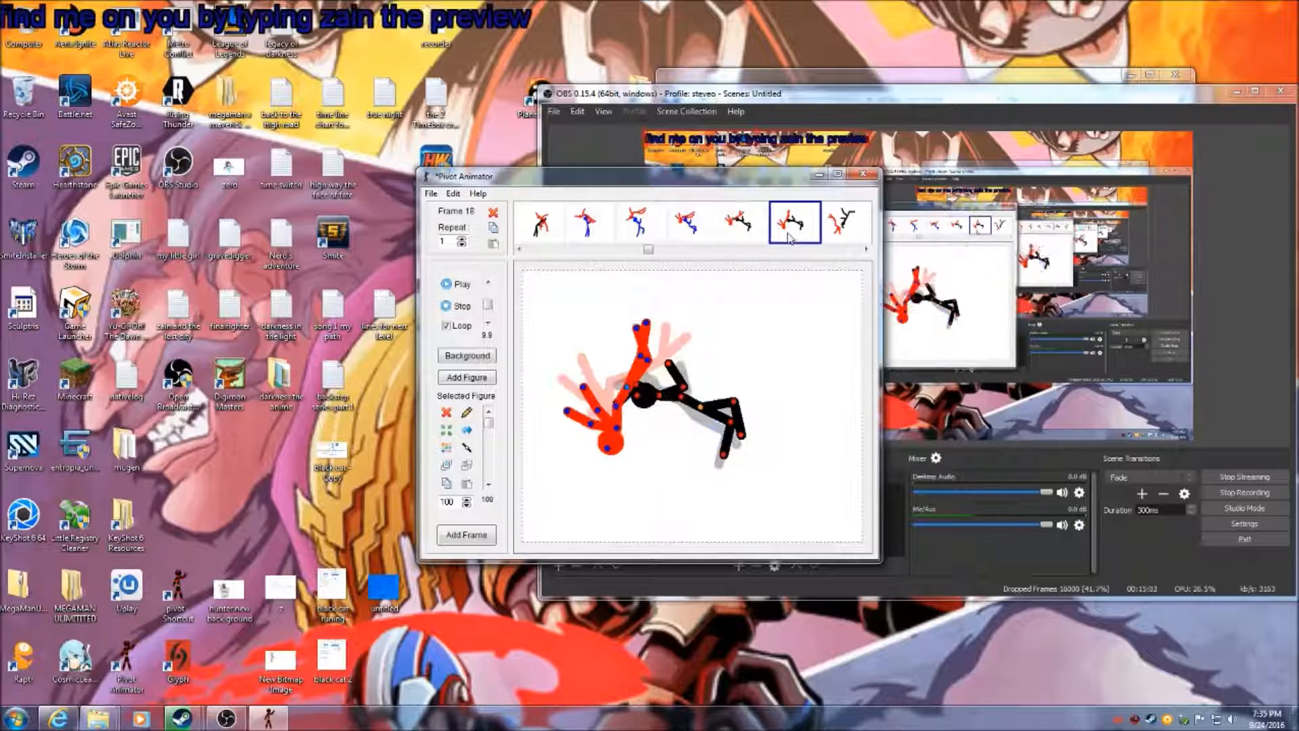
pyautogui.click(447, 447)
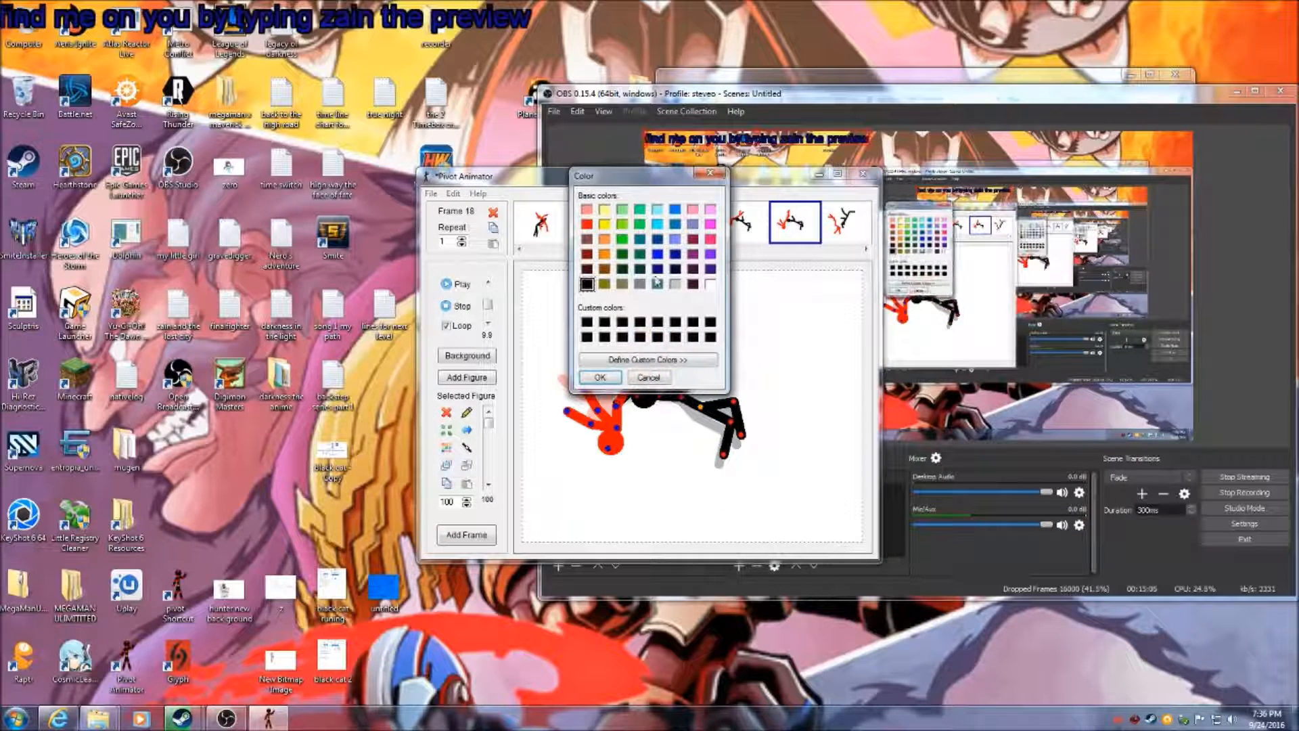
pyautogui.click(657, 254)
pyautogui.click(600, 377)
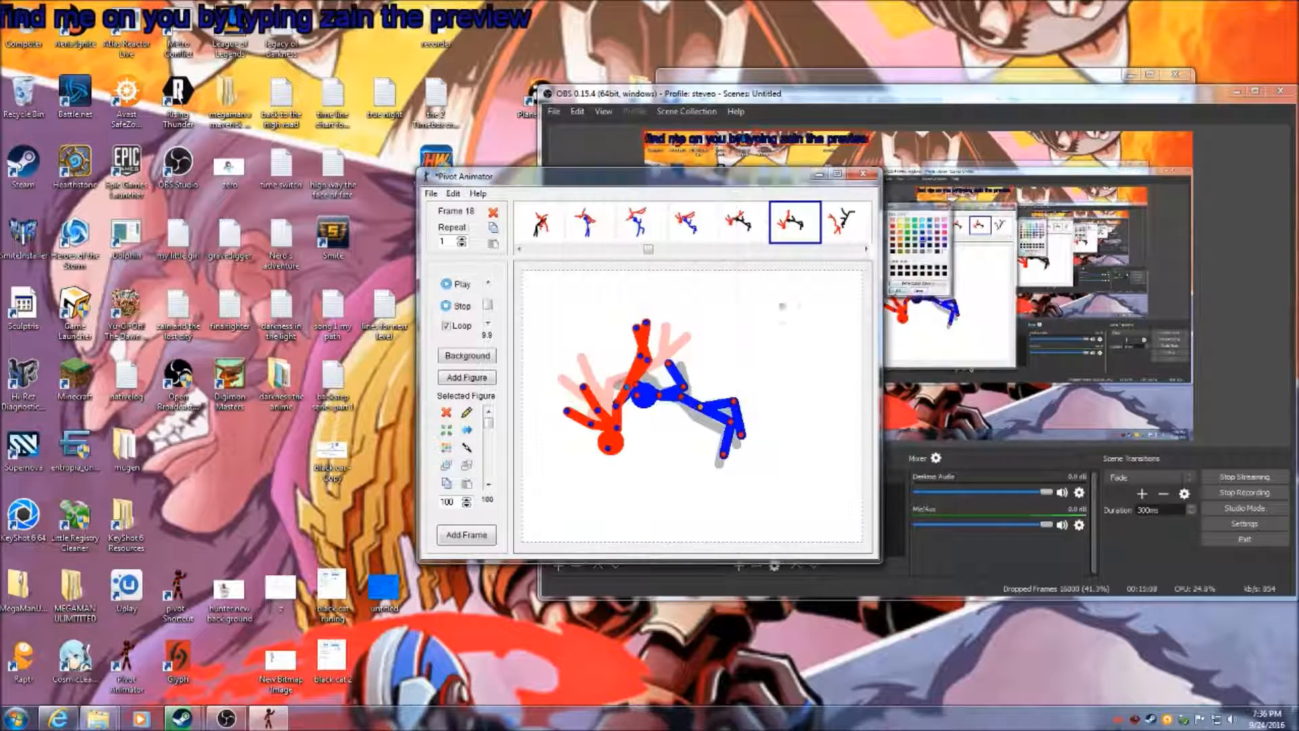
# Skip ahead to frame 21 and recolour its black figure blue
pyautogui.click(867, 249)
pyautogui.click(866, 249)
pyautogui.click(866, 249)
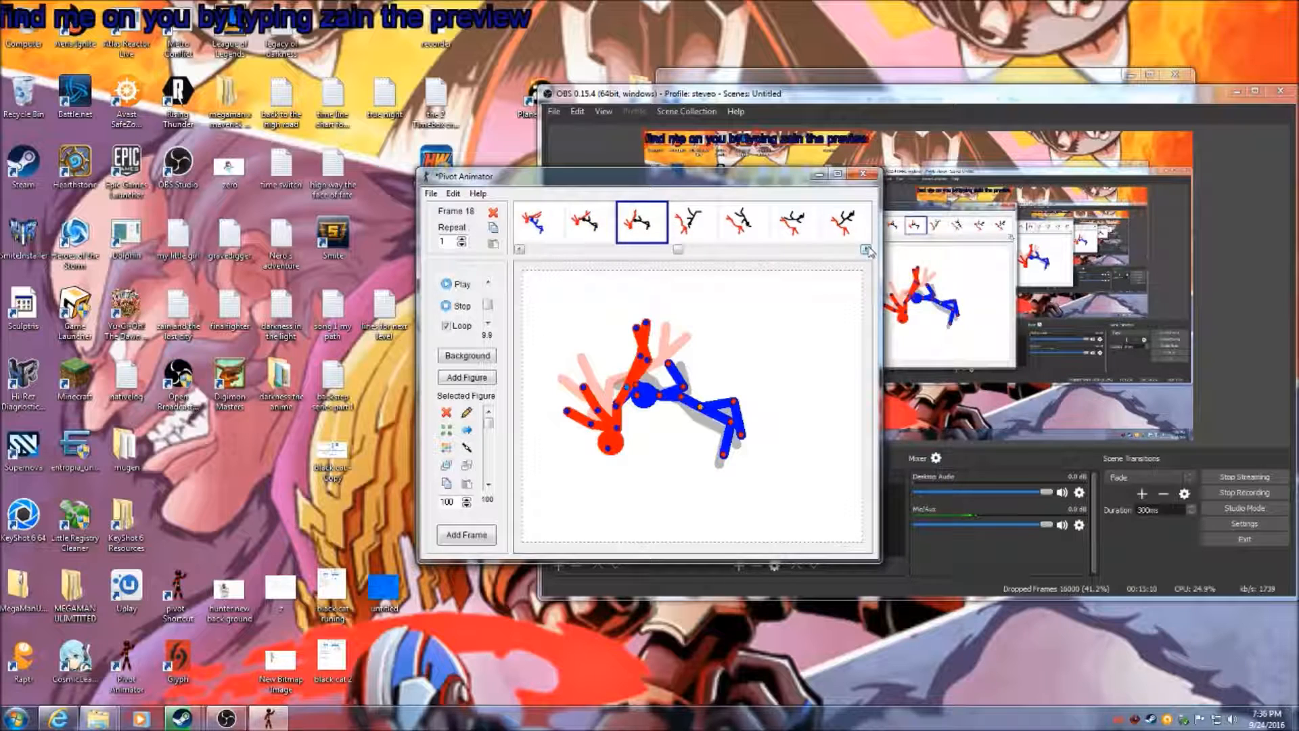
pyautogui.click(796, 221)
pyautogui.click(446, 447)
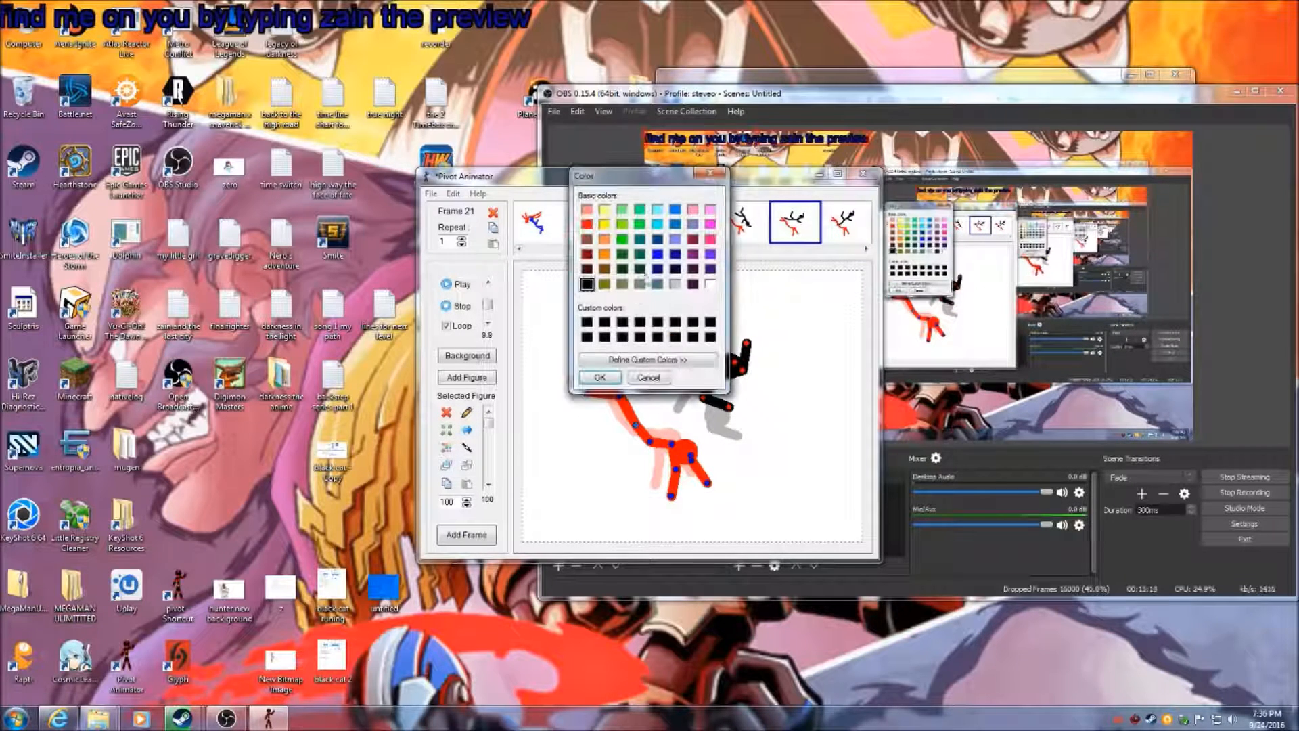
pyautogui.click(600, 377)
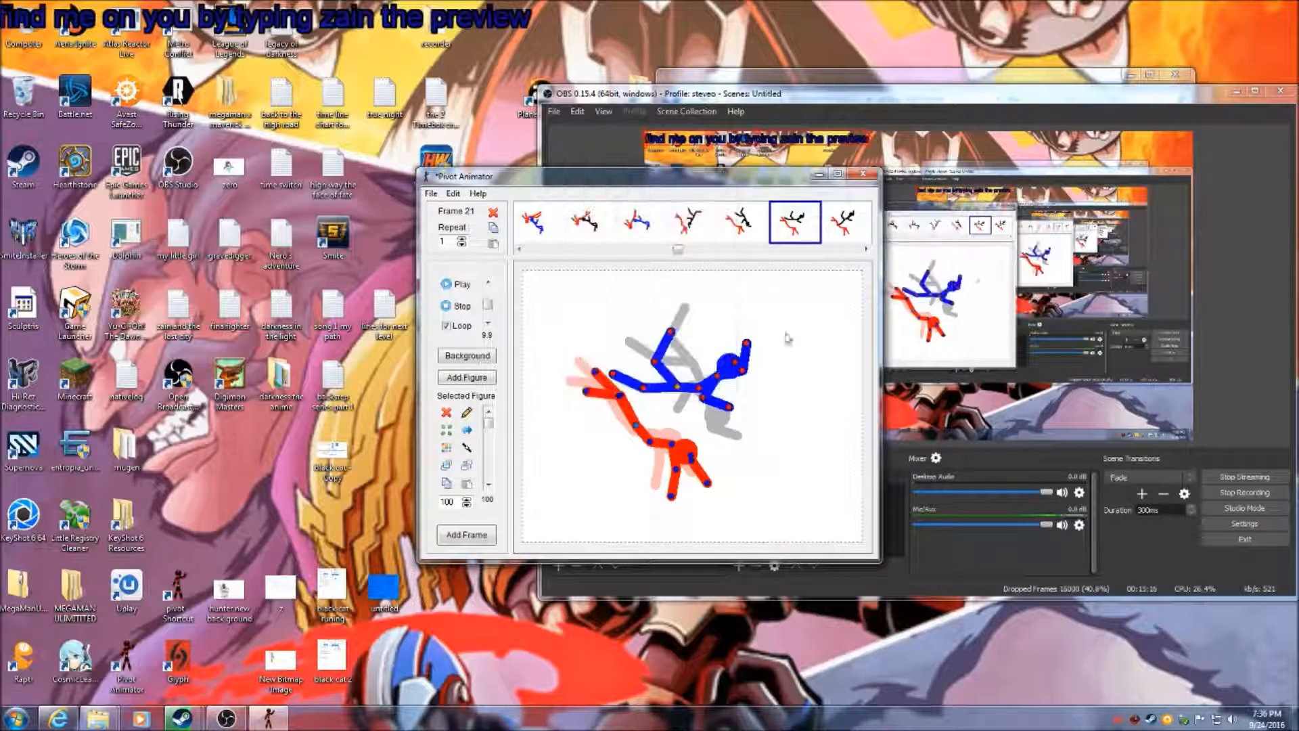
# Apply the blue colour to the black figure in frame 22
pyautogui.click(867, 249)
pyautogui.click(812, 234)
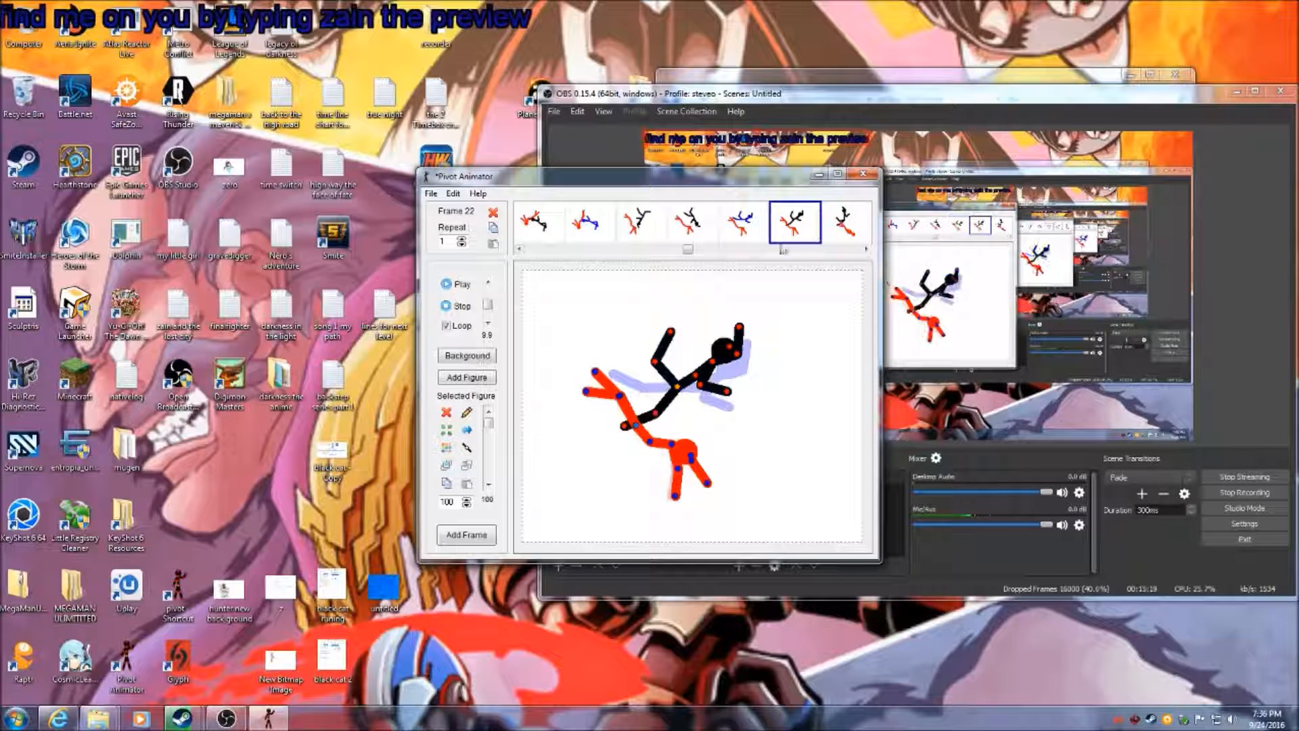
pyautogui.click(446, 447)
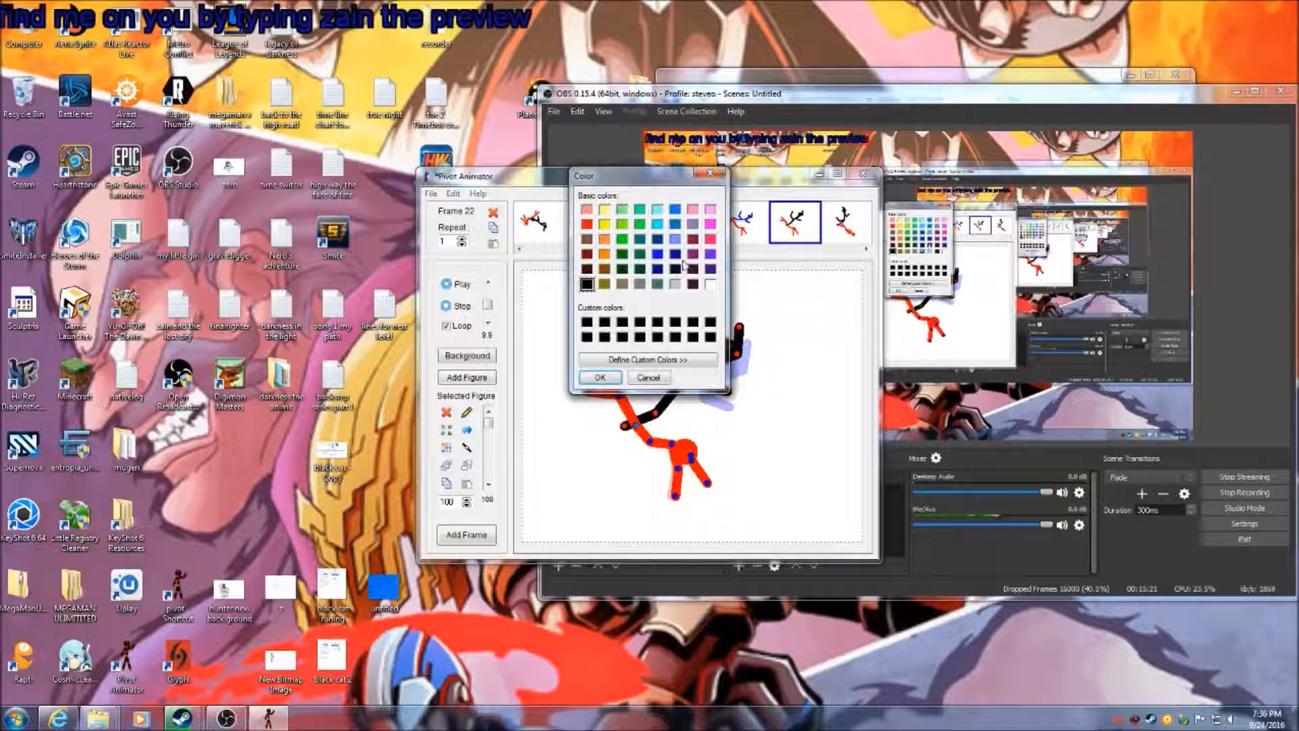
pyautogui.click(600, 377)
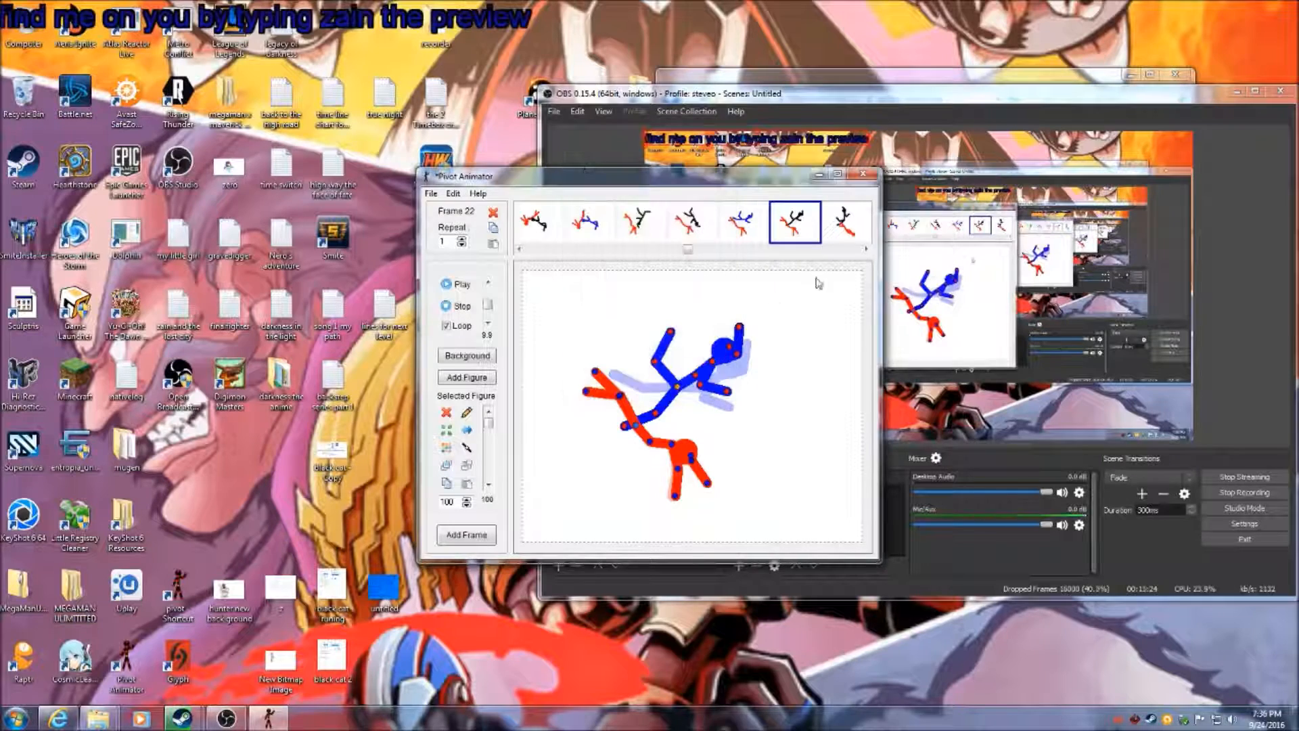
# Select frame 23 and turn the black figure above the falling red one blue
pyautogui.tripleClick(866, 250)
pyautogui.click(714, 232)
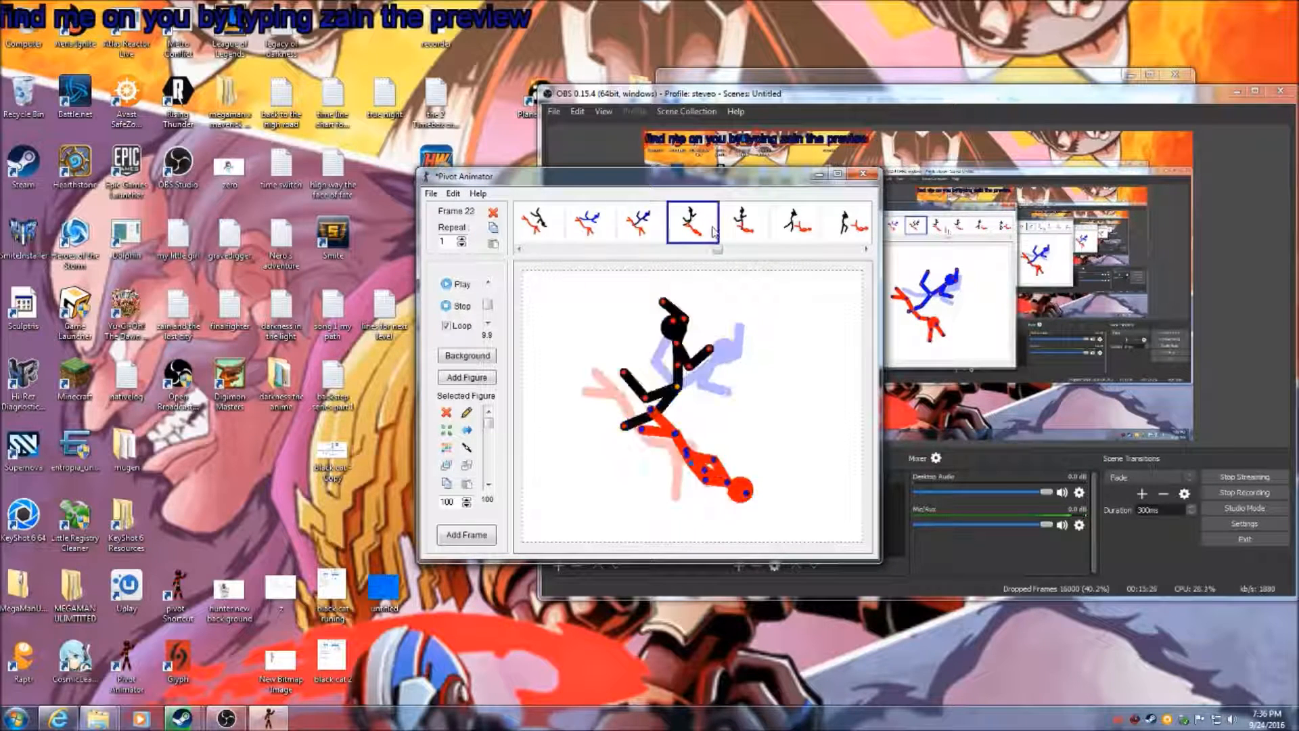
pyautogui.click(446, 447)
pyautogui.click(657, 254)
pyautogui.click(600, 377)
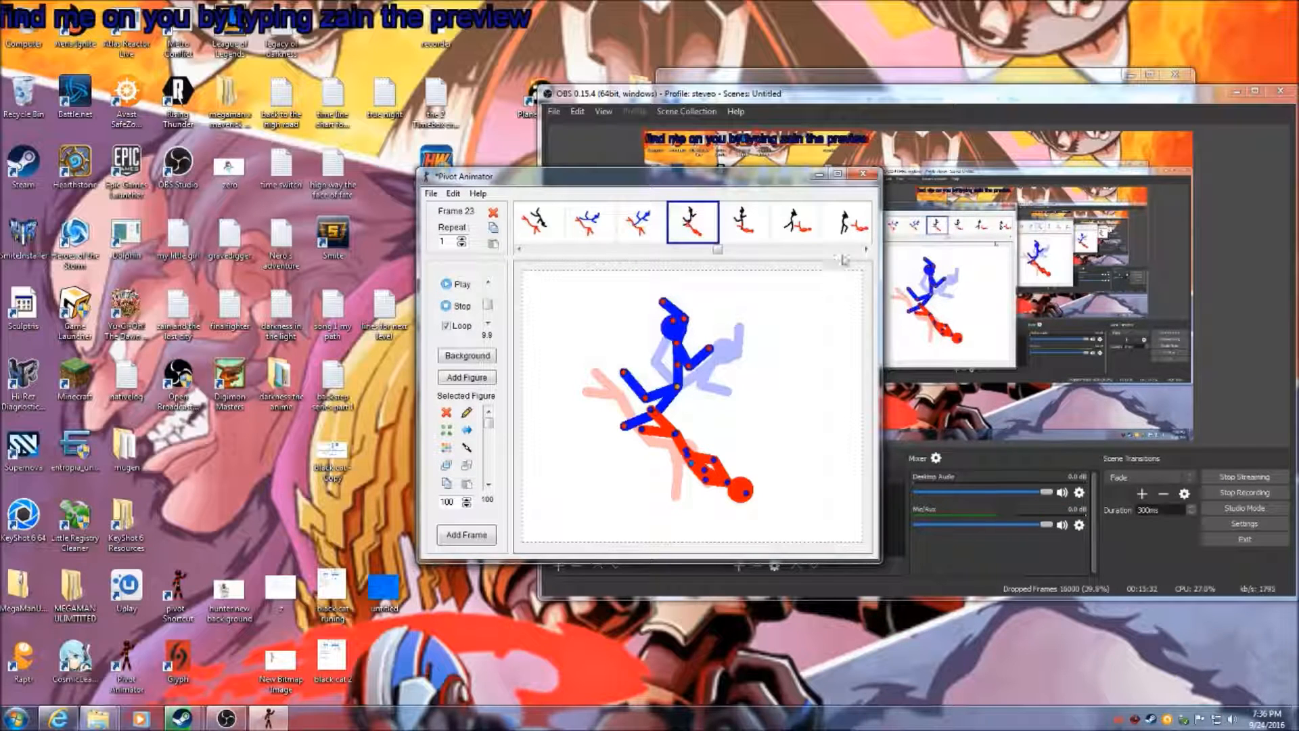
pyautogui.click(865, 250)
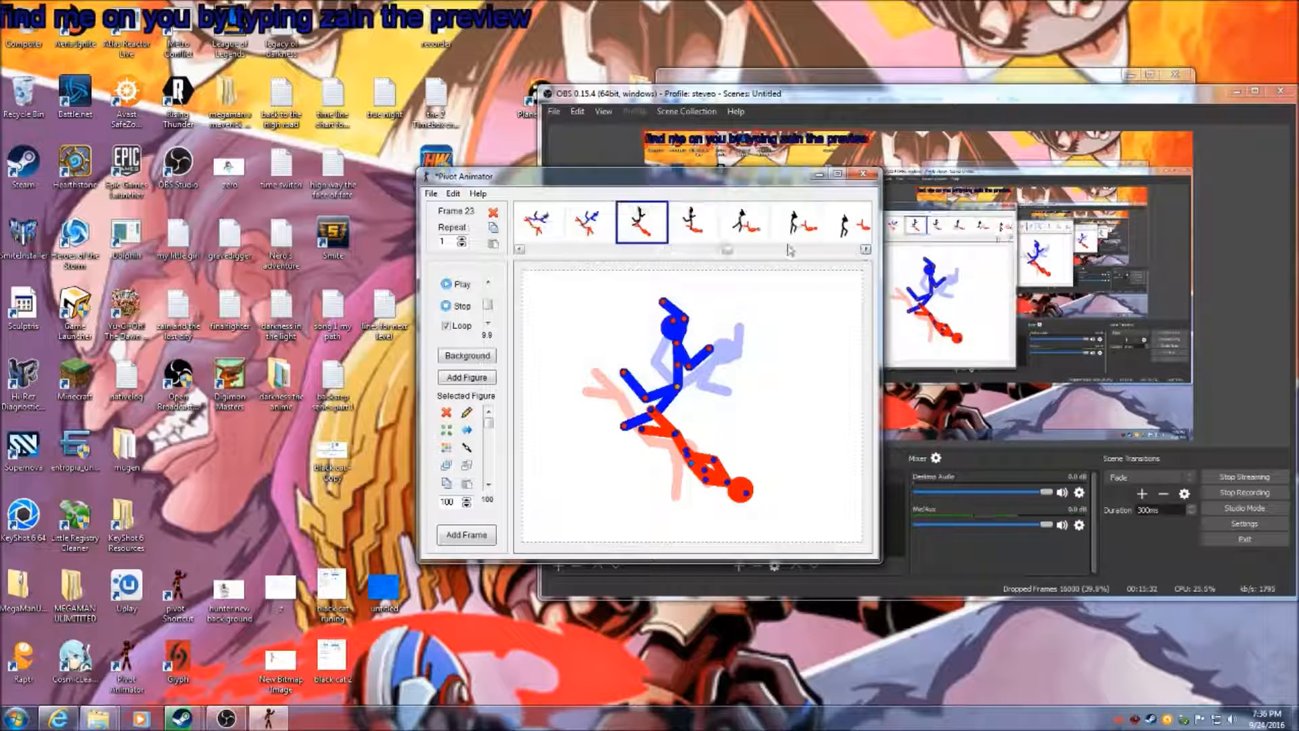
# Recolour the black figure in frame 24 blue and play the animation to check the colour changes
pyautogui.click(704, 230)
pyautogui.click(446, 447)
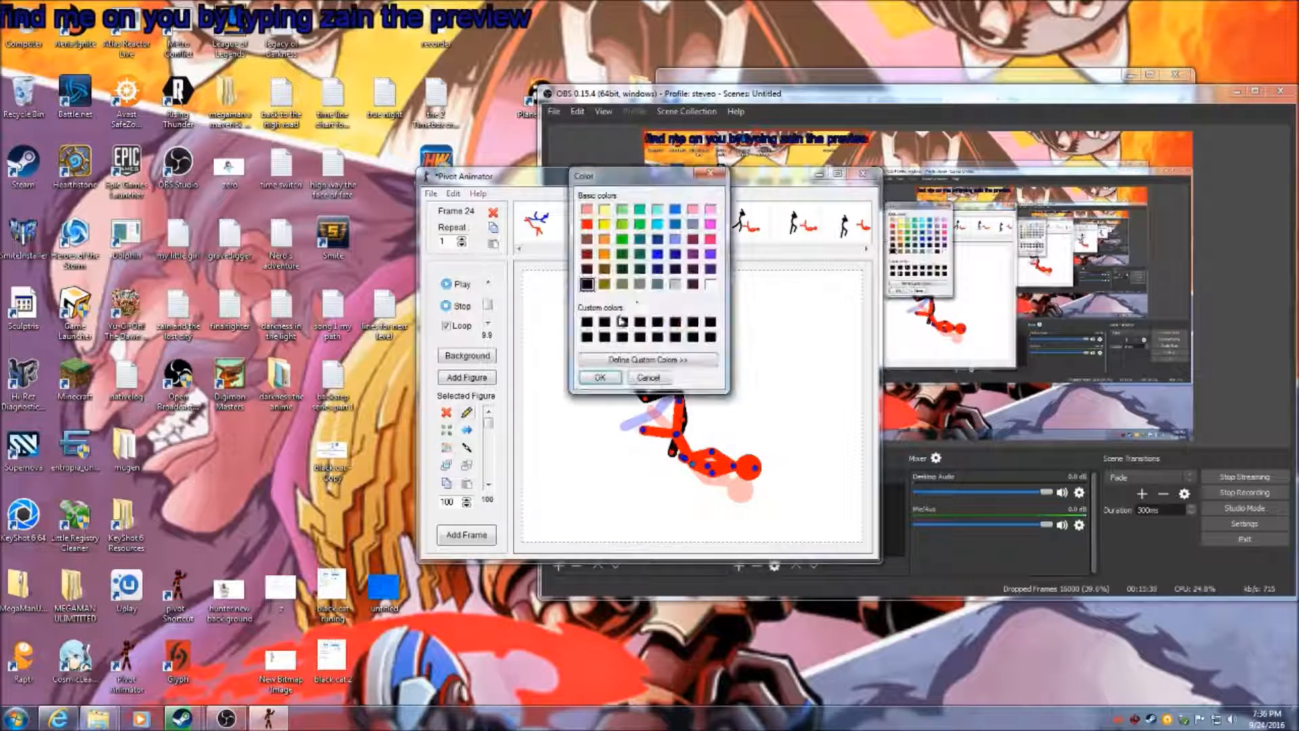
pyautogui.click(614, 381)
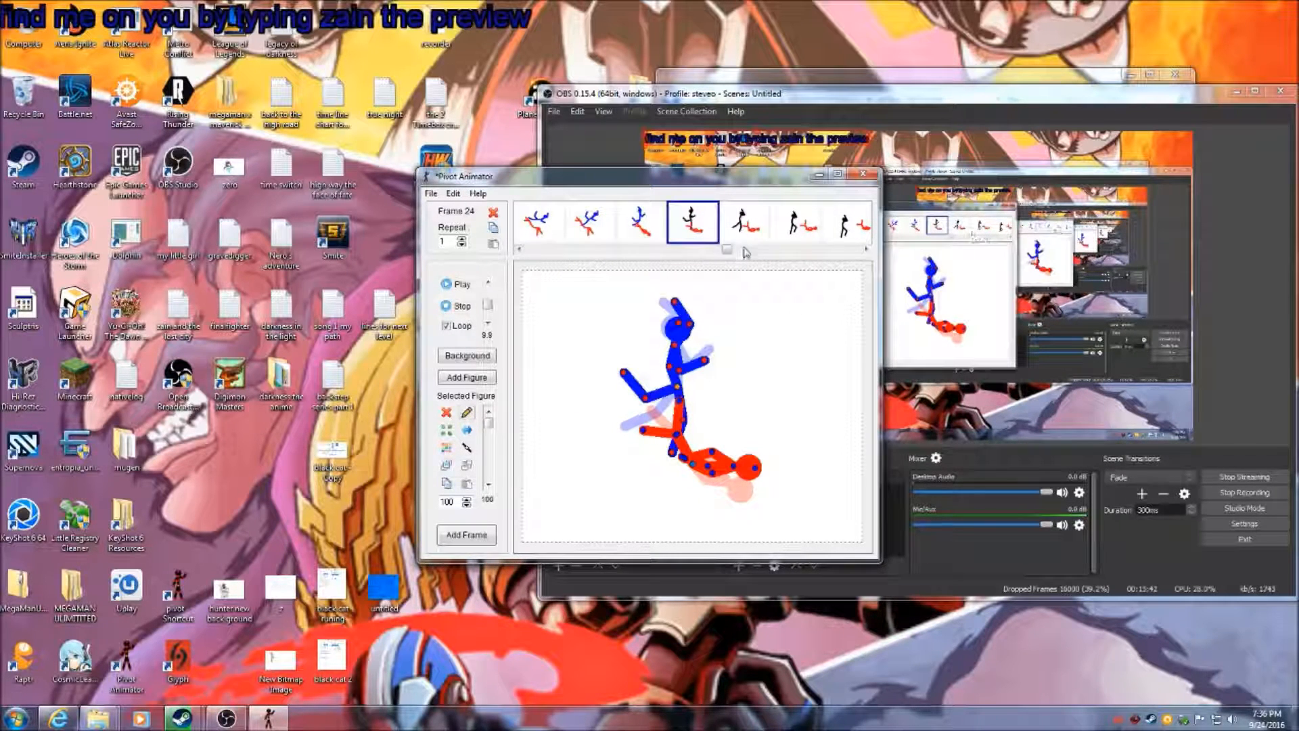
pyautogui.click(464, 290)
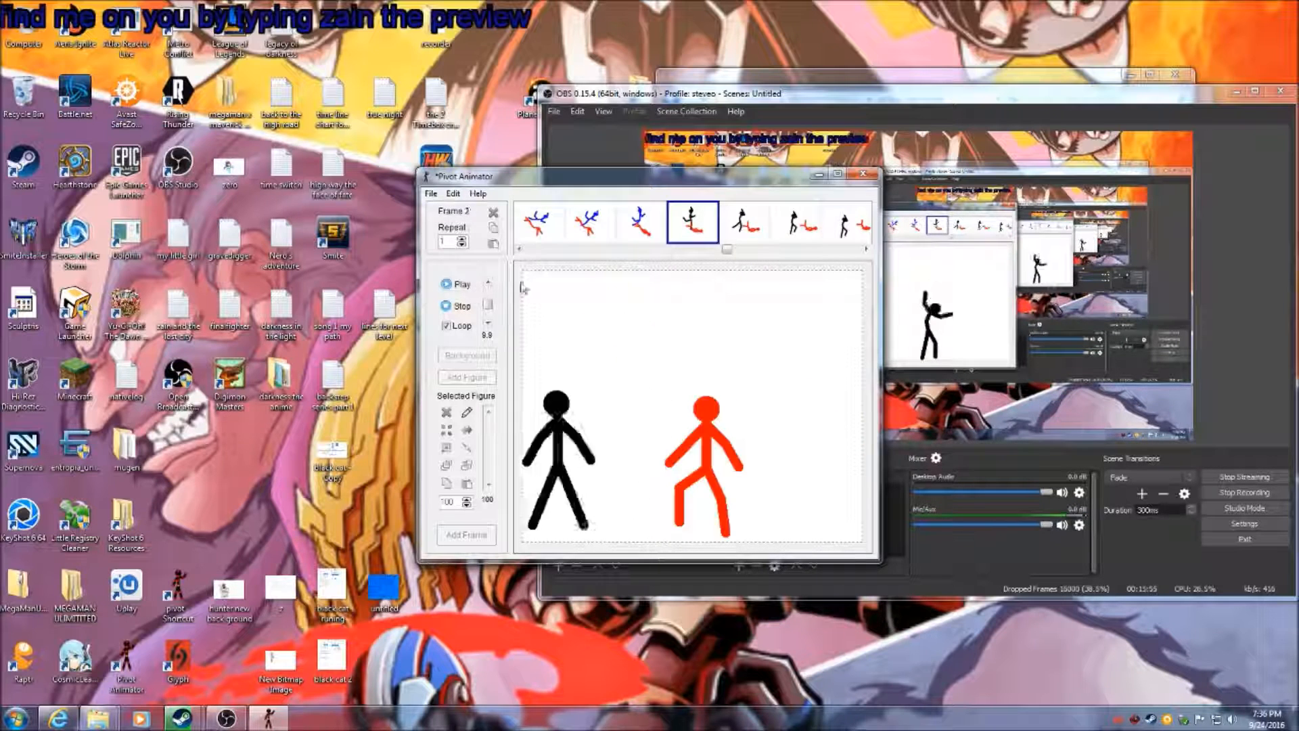
pyautogui.click(462, 306)
# Select frame 32 of the celebration and recolour its black figure blue
pyautogui.click(866, 249)
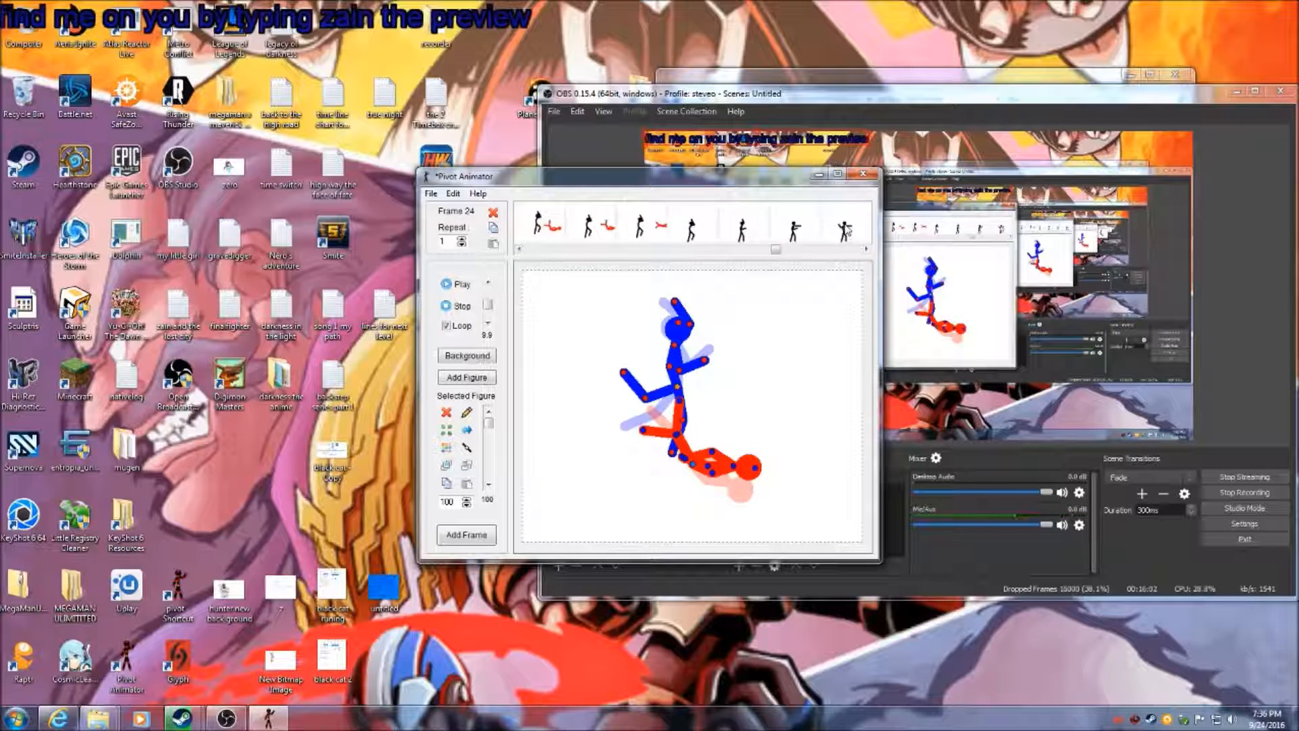
pyautogui.click(845, 230)
pyautogui.click(446, 447)
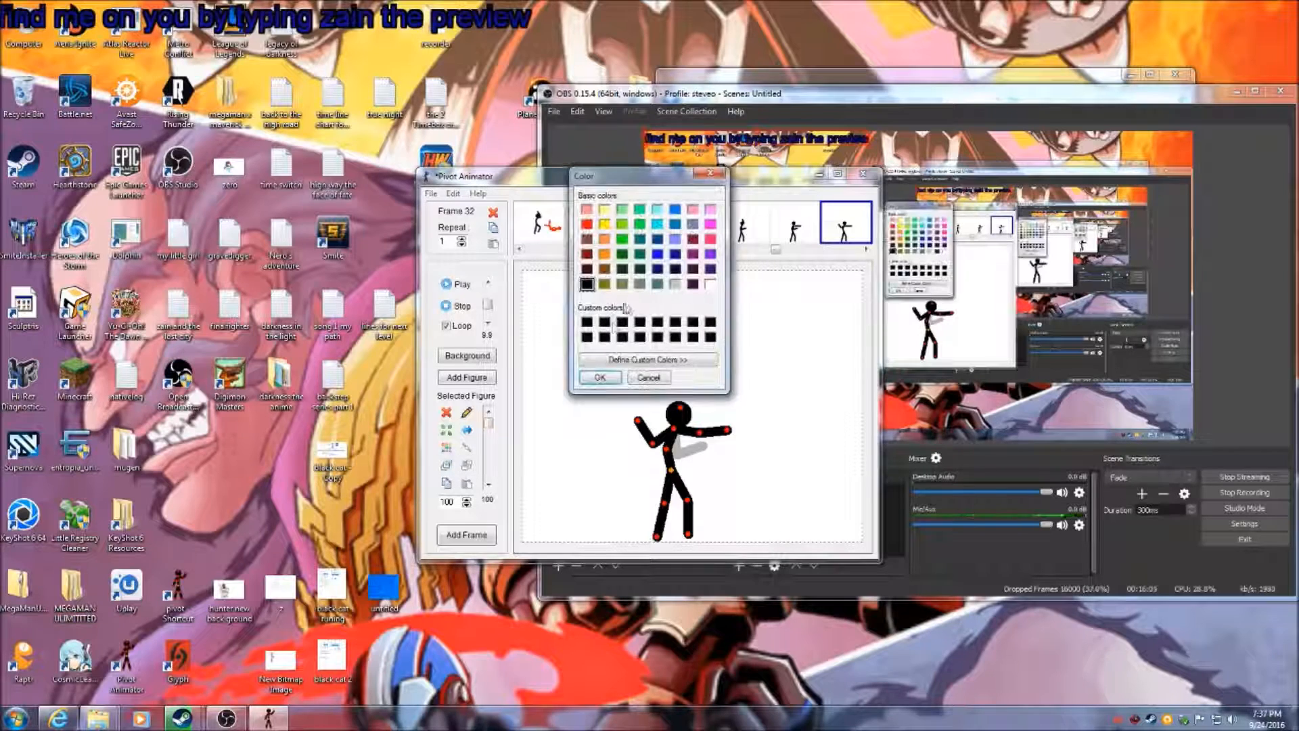
pyautogui.click(657, 254)
pyautogui.click(601, 376)
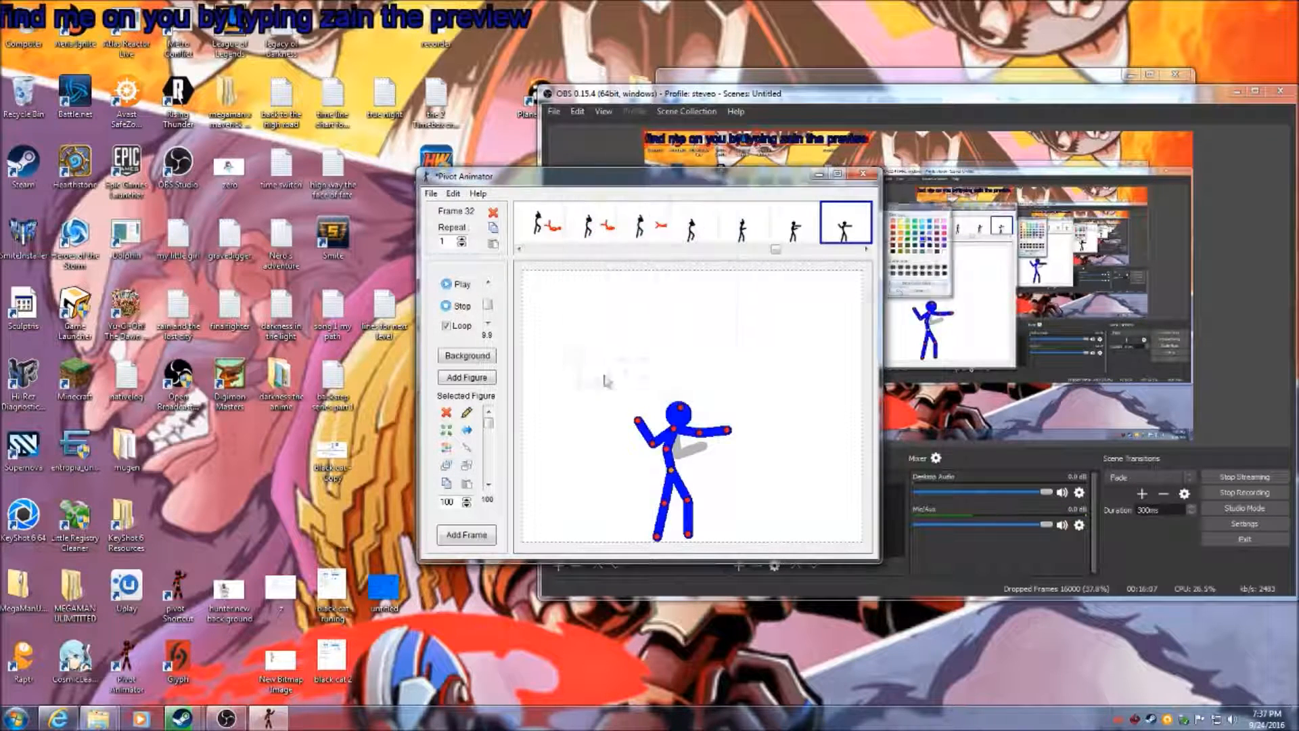
pyautogui.click(865, 250)
pyautogui.click(866, 250)
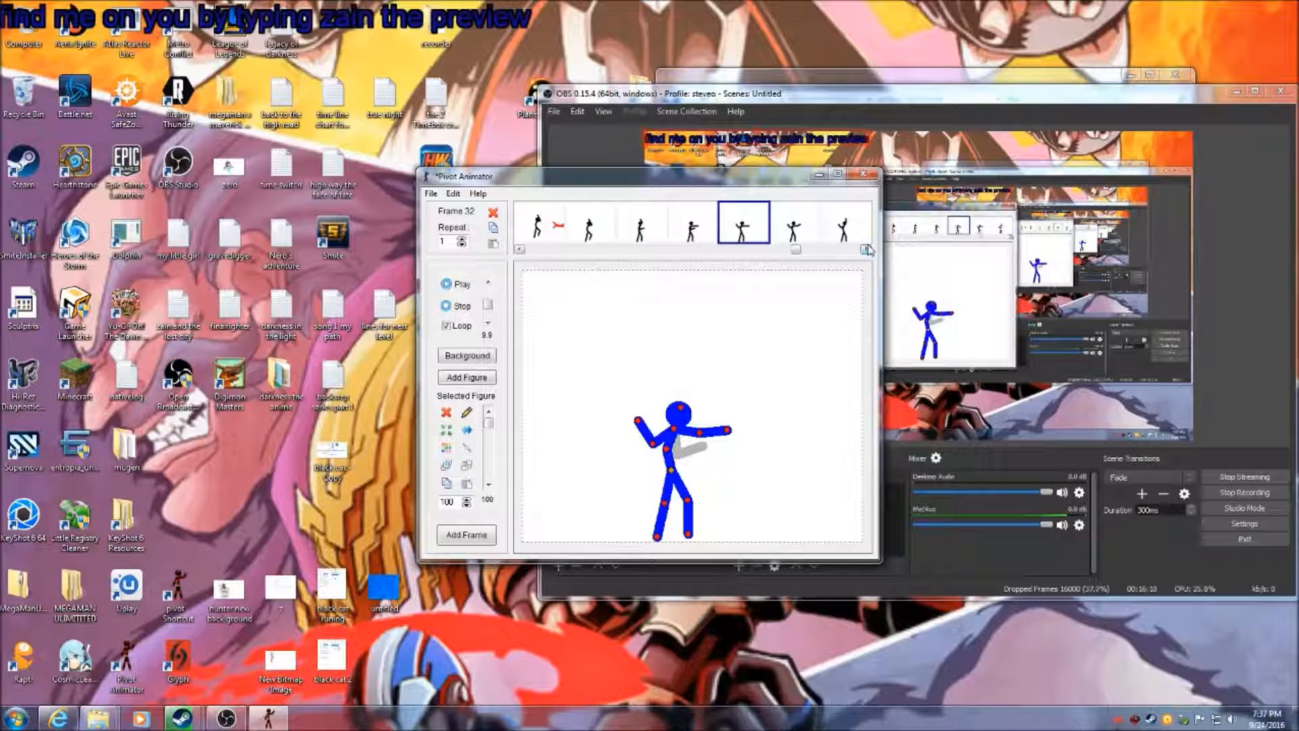
pyautogui.click(825, 218)
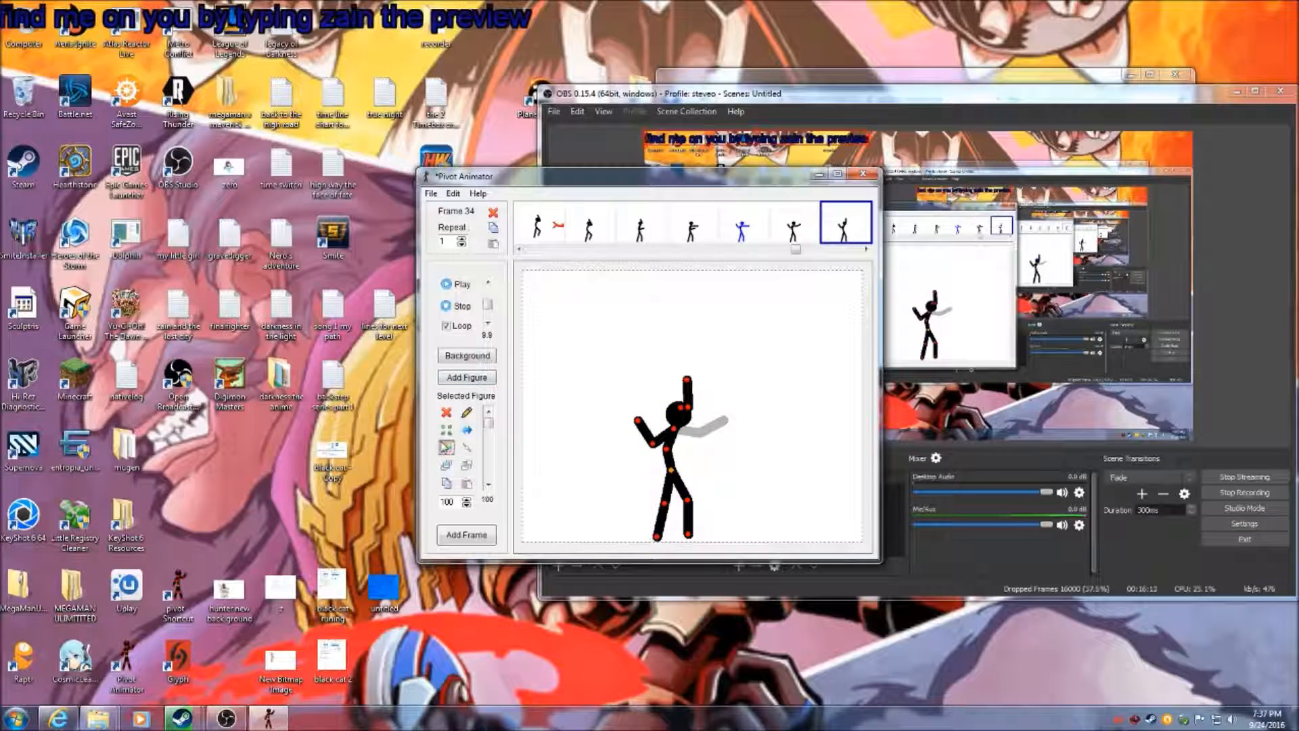
pyautogui.click(446, 448)
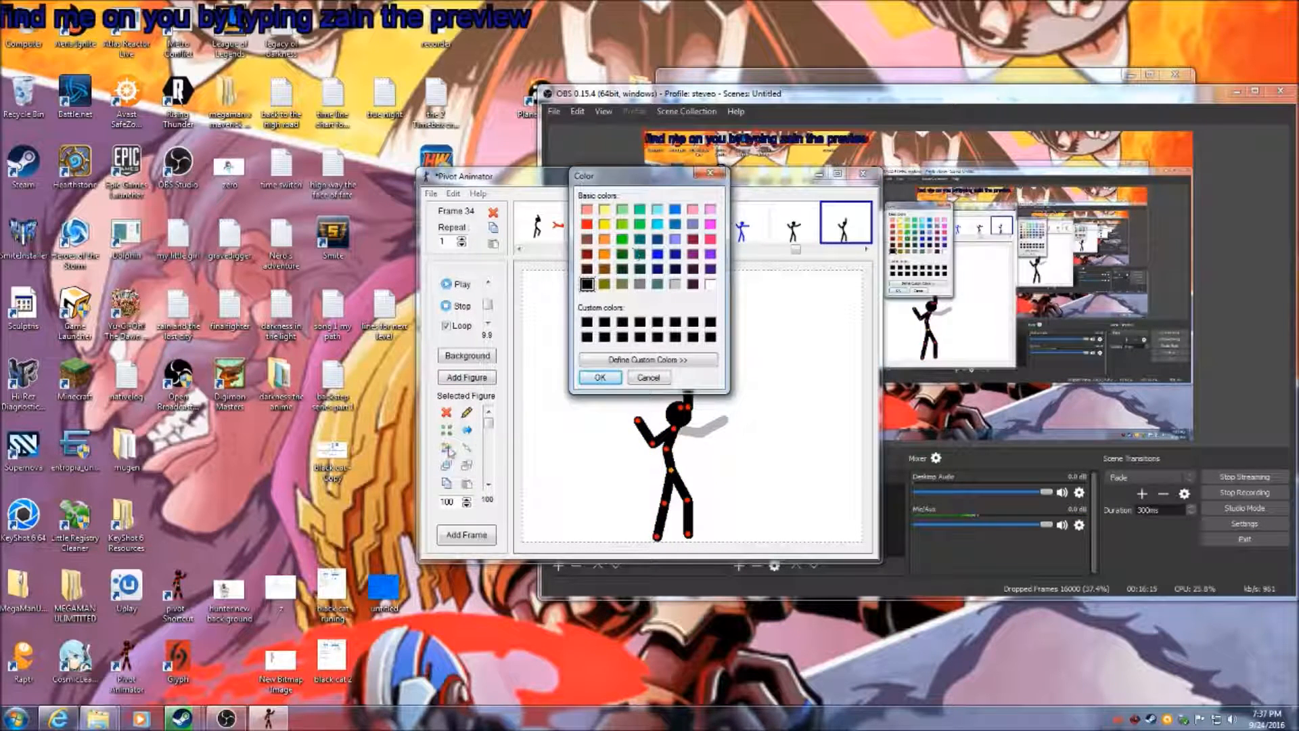
pyautogui.click(649, 379)
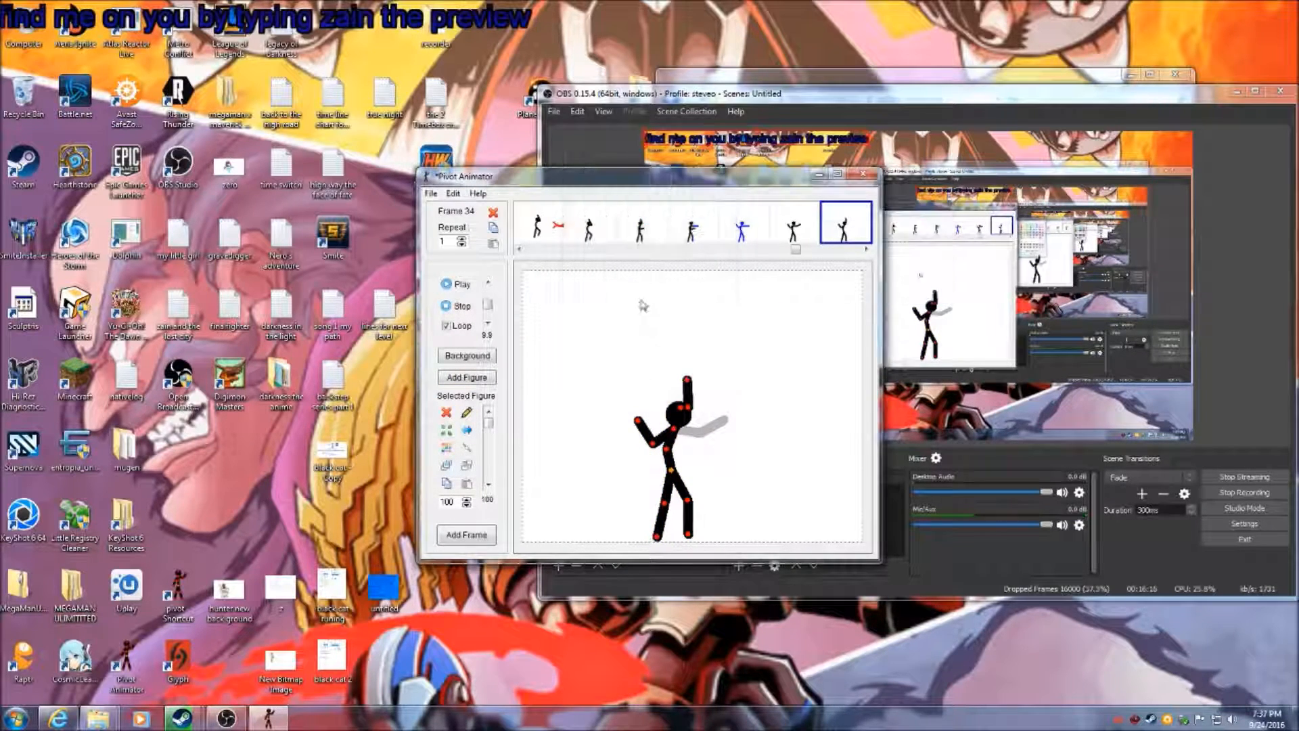
# Go back to frame 22 and recolour the blue figure above the red one yellow
pyautogui.click(528, 249)
pyautogui.click(683, 235)
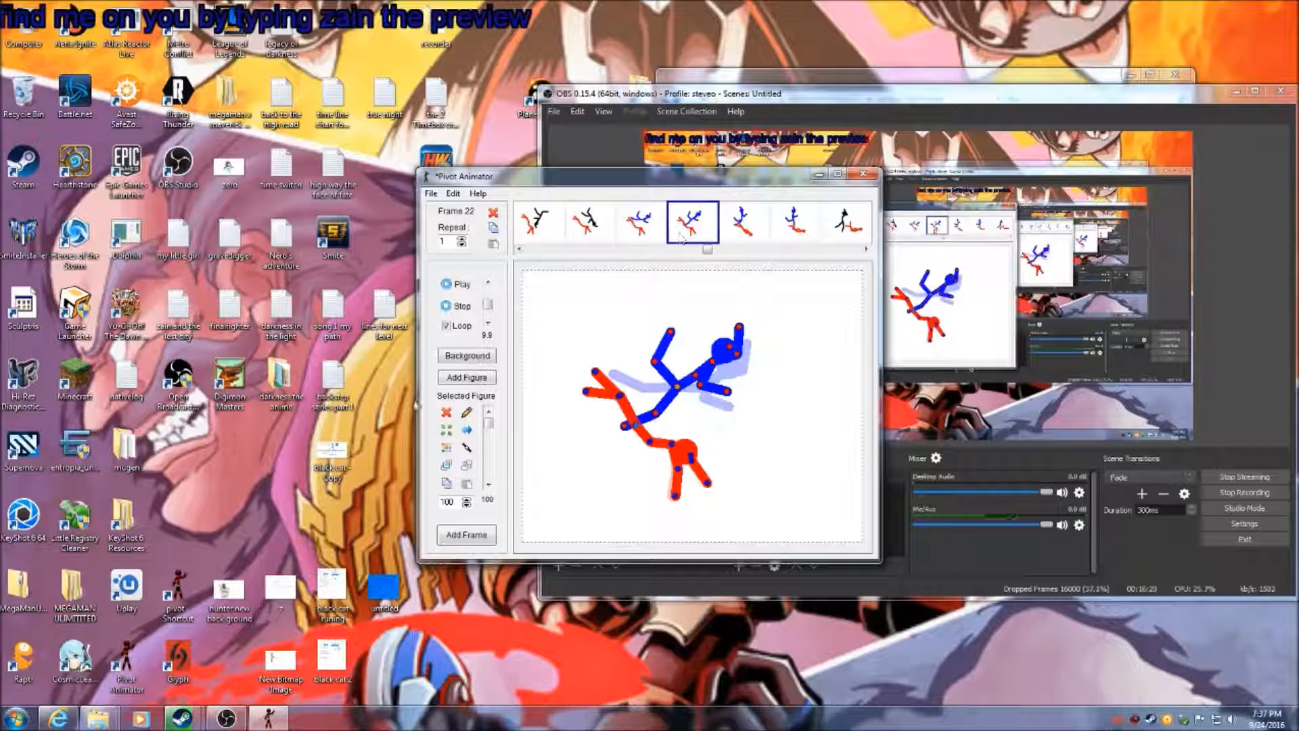
pyautogui.click(446, 447)
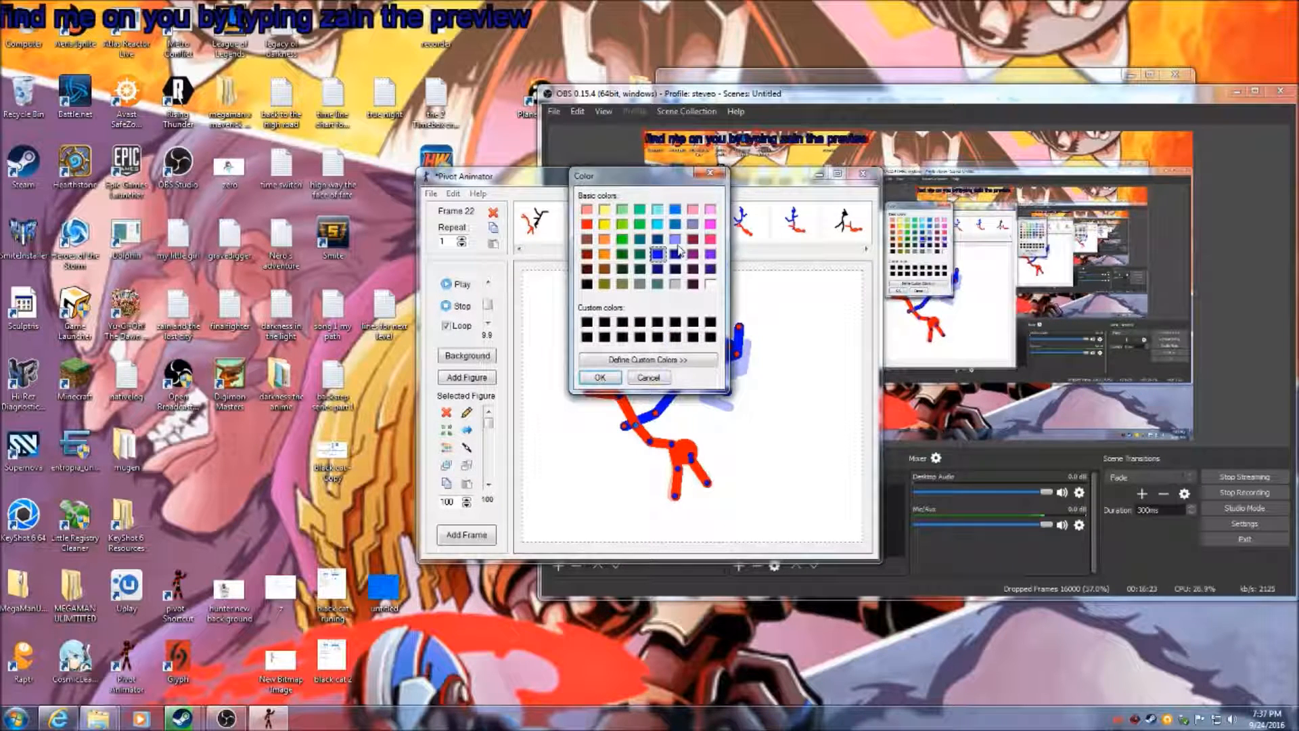
pyautogui.click(605, 225)
pyautogui.click(597, 379)
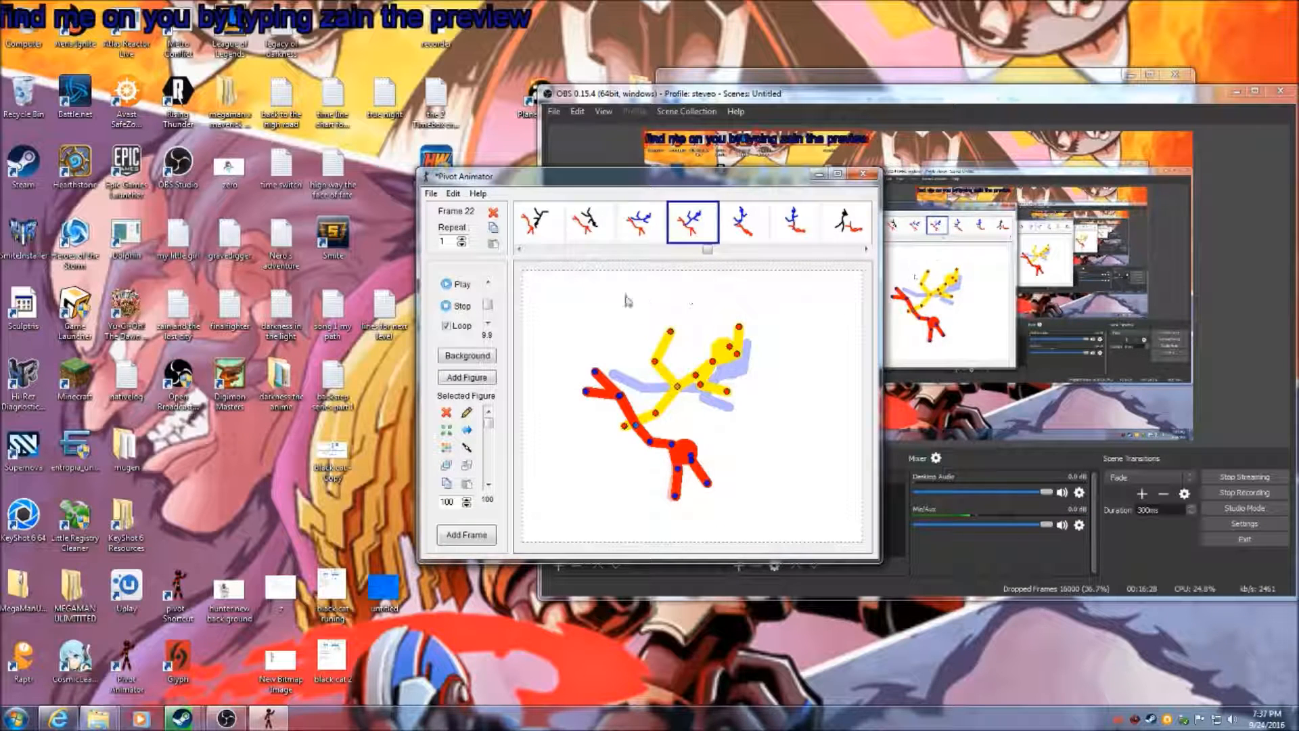
# Recolour the blue figure in frame 24 yellow
pyautogui.click(810, 225)
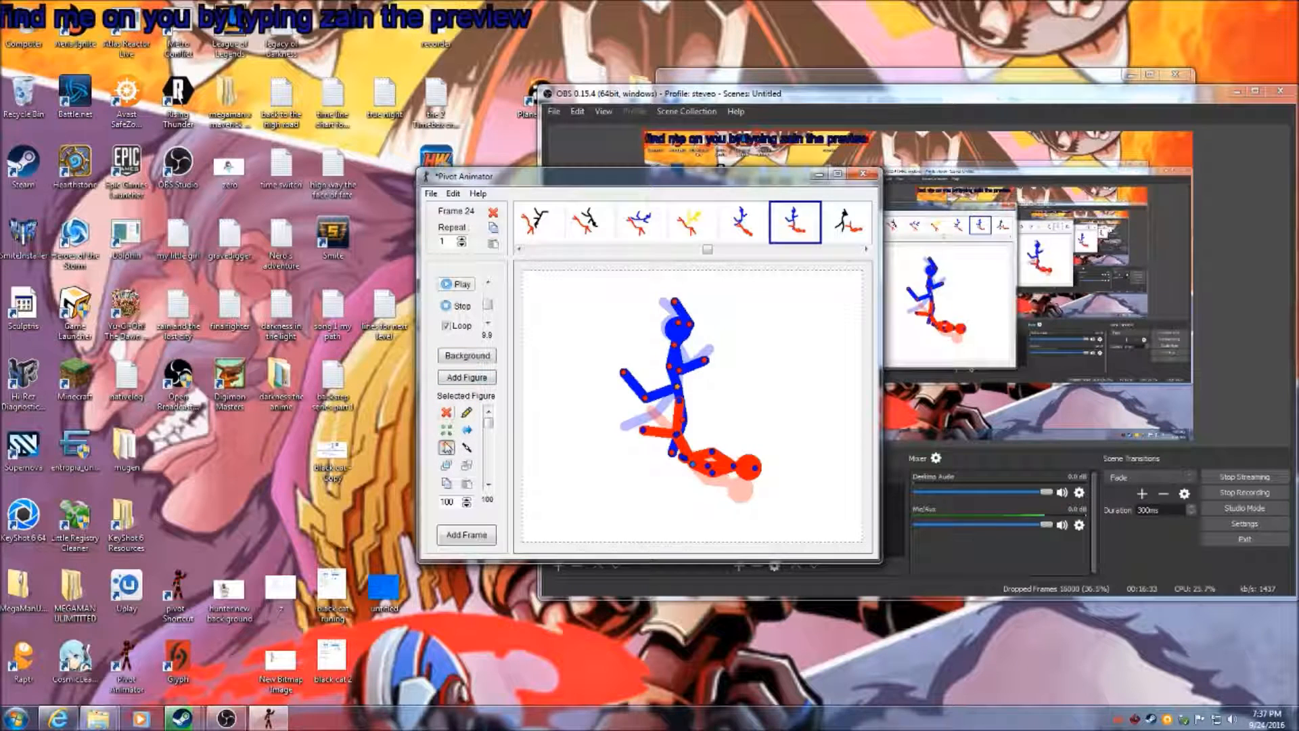
pyautogui.click(446, 448)
pyautogui.click(606, 229)
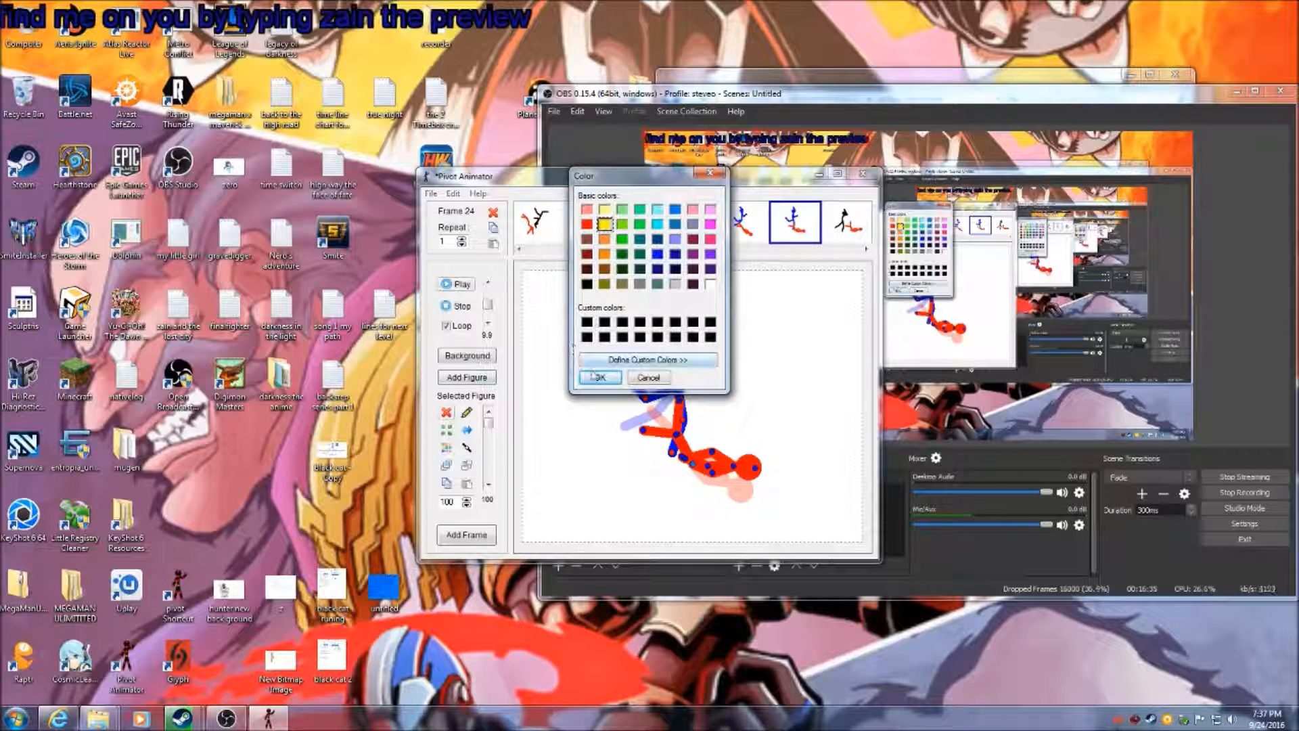
pyautogui.click(600, 377)
# Play the animation to review the blue and yellow colour changes, and stop the playback
pyautogui.click(531, 251)
pyautogui.click(531, 251)
pyautogui.click(531, 250)
pyautogui.click(531, 251)
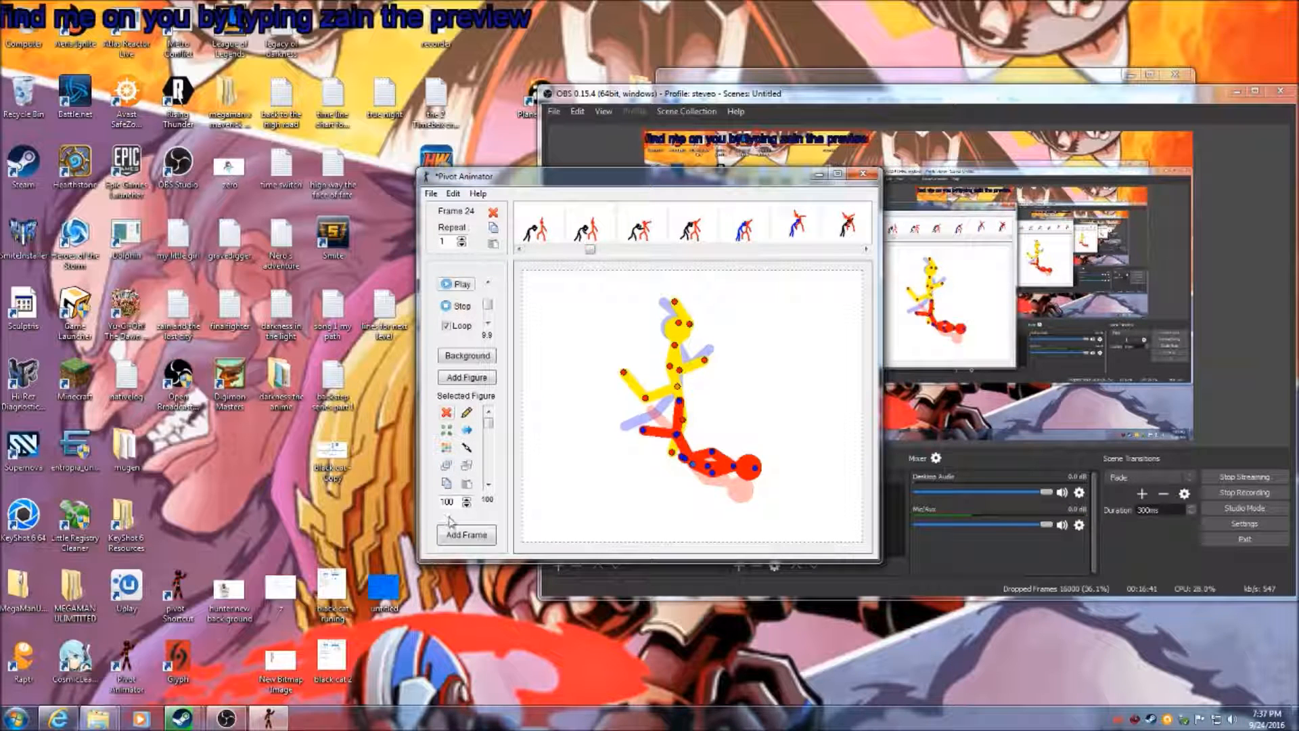
pyautogui.click(460, 287)
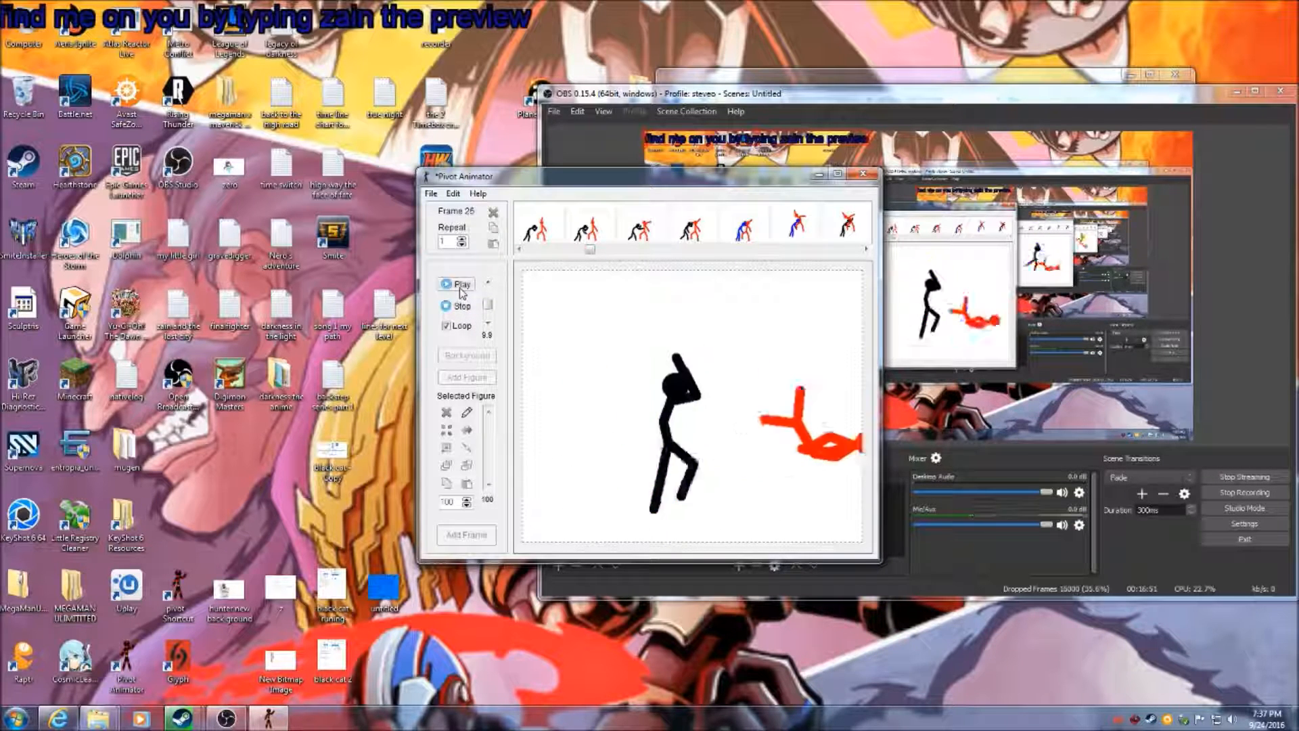
pyautogui.click(465, 307)
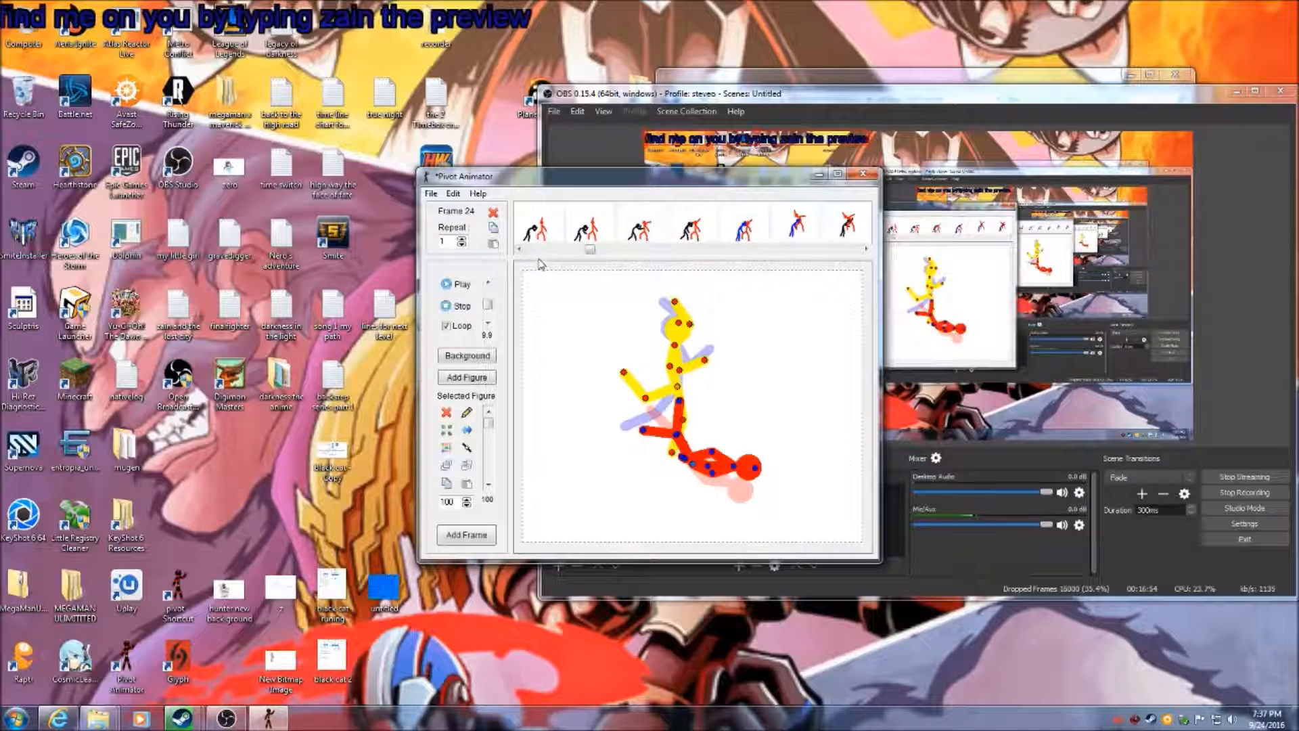
# Recolour the blue figure in frame 15 yellow and play the animation to check it
pyautogui.click(865, 249)
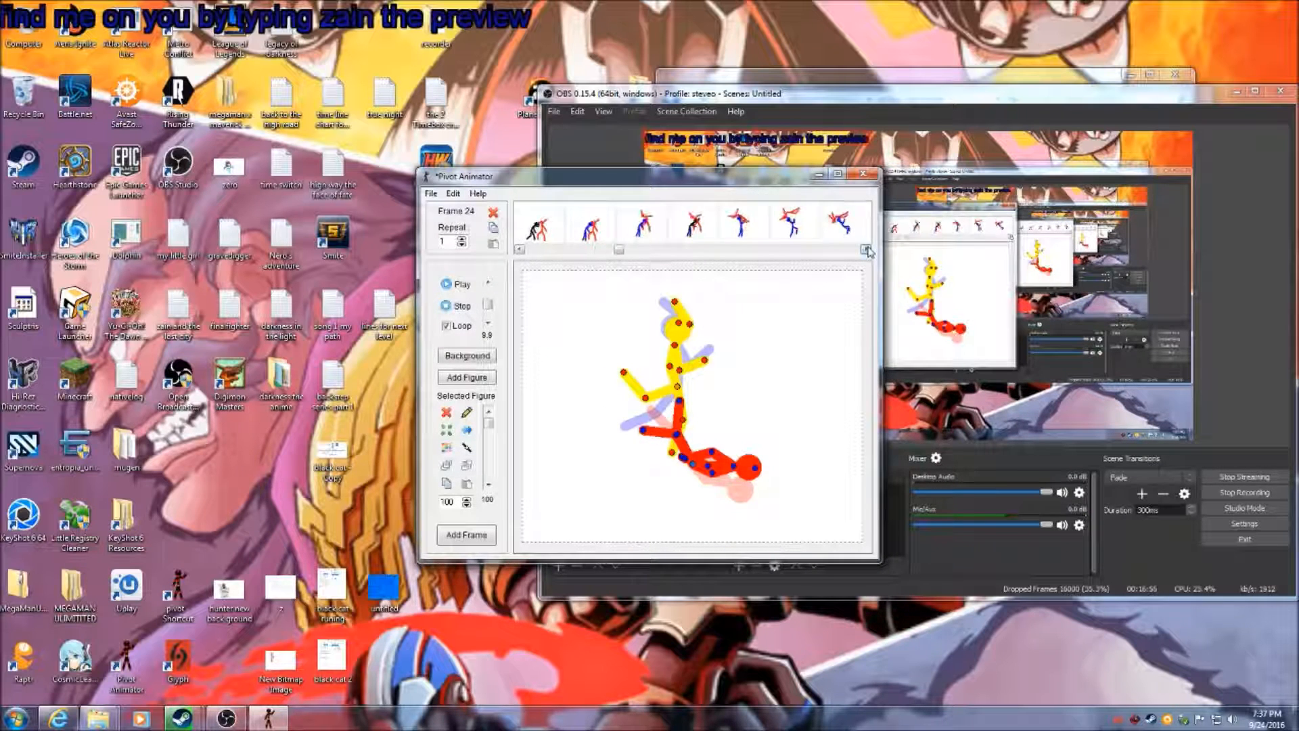
pyautogui.click(745, 225)
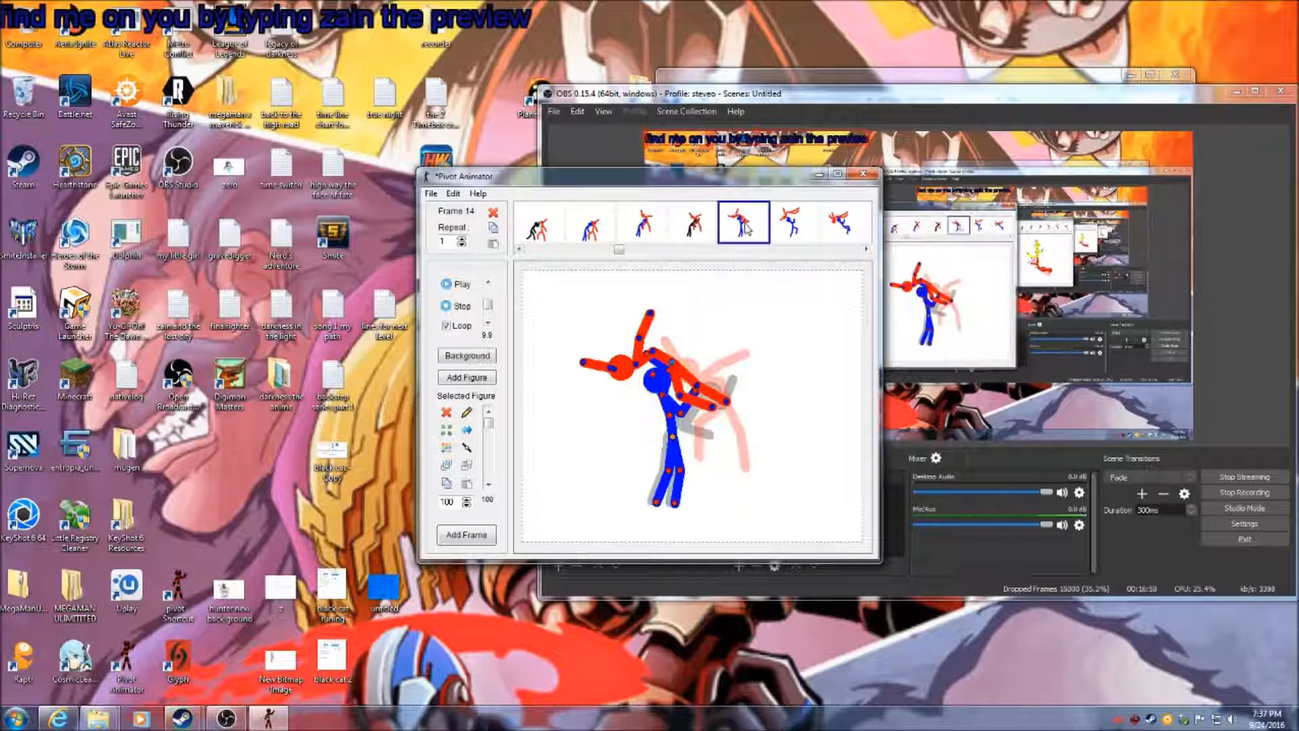
pyautogui.click(792, 226)
pyautogui.click(866, 249)
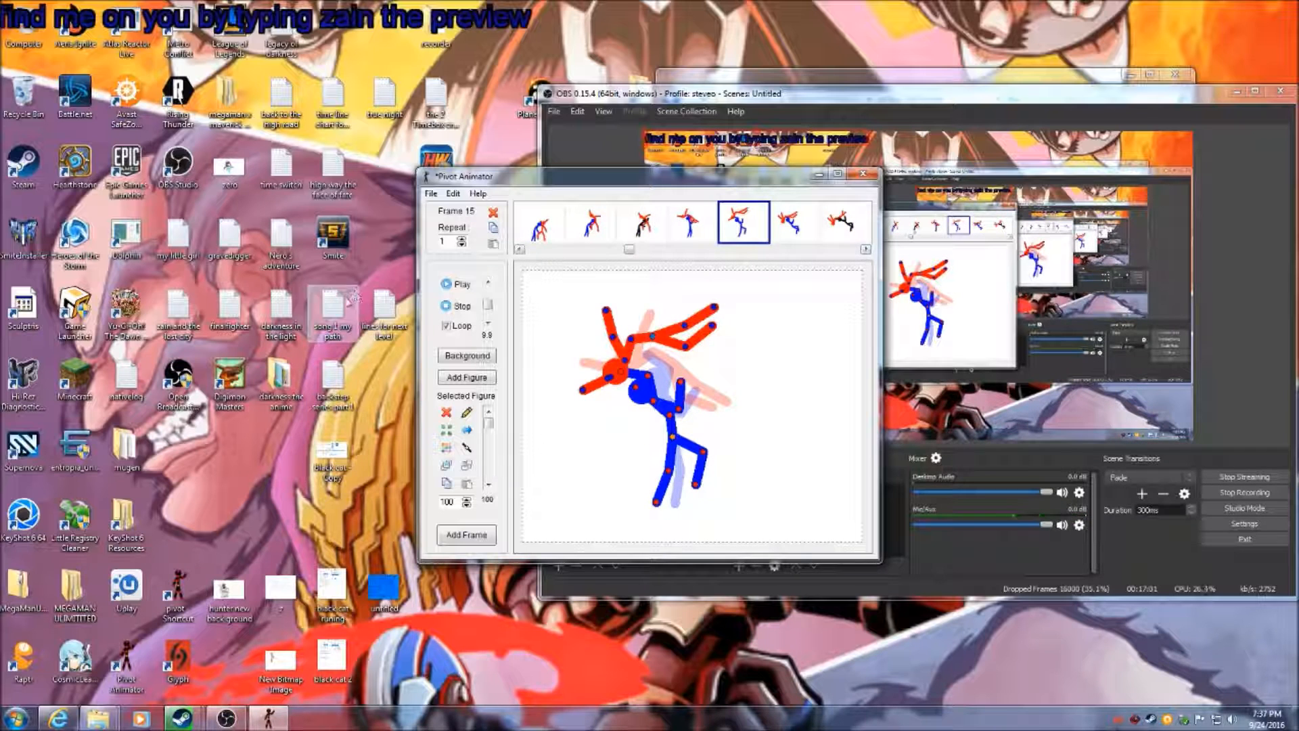
pyautogui.click(447, 445)
pyautogui.click(608, 224)
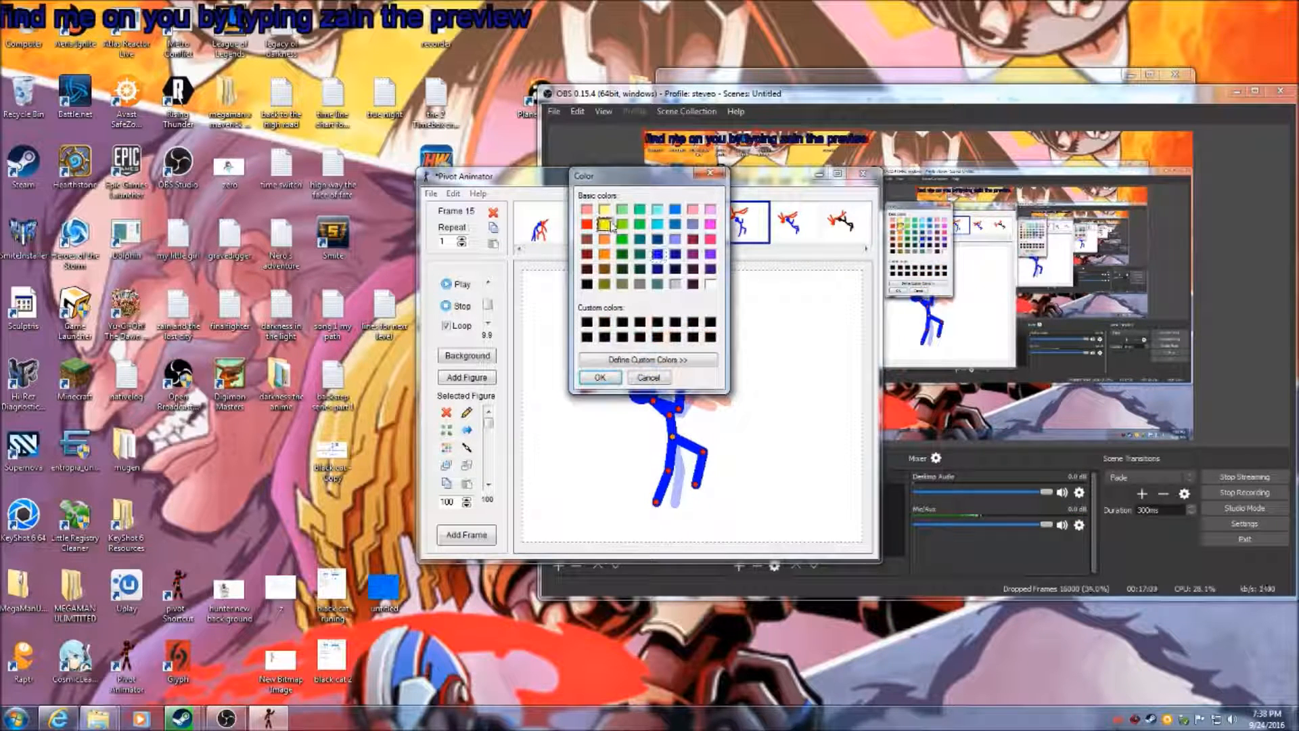
pyautogui.click(601, 376)
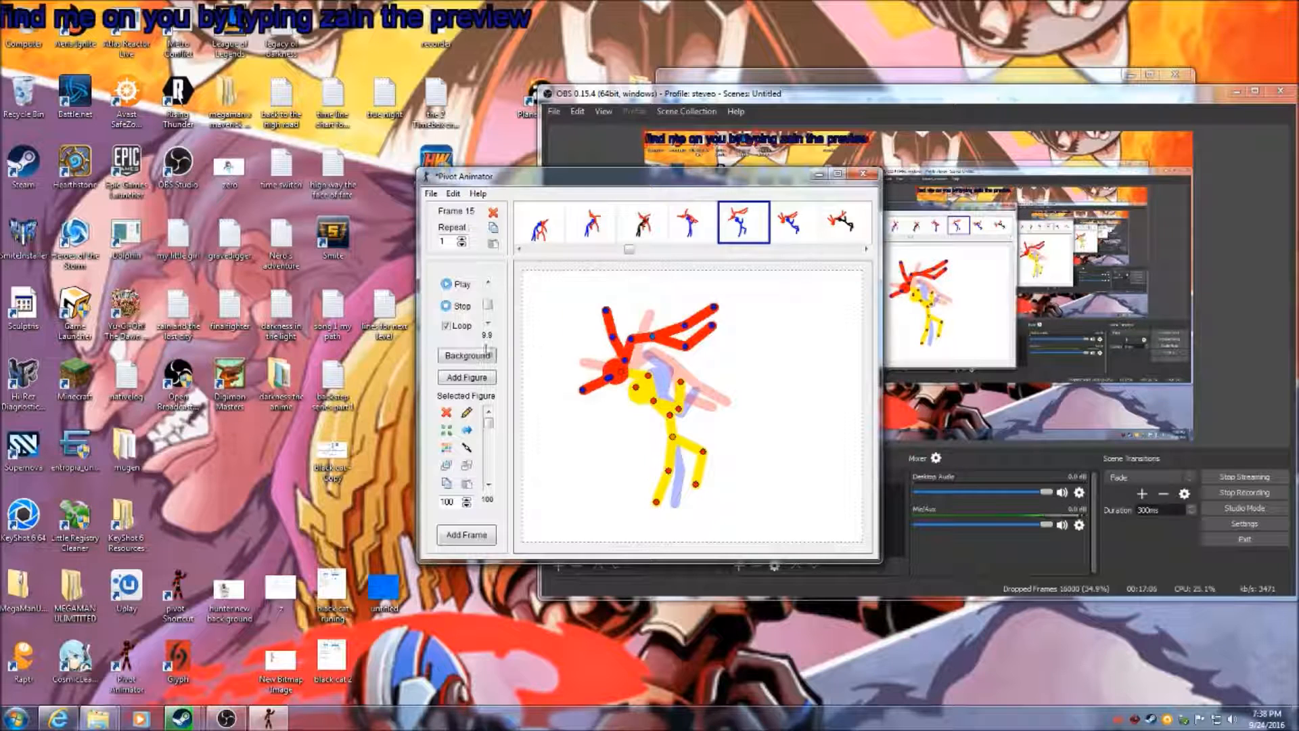
pyautogui.click(464, 284)
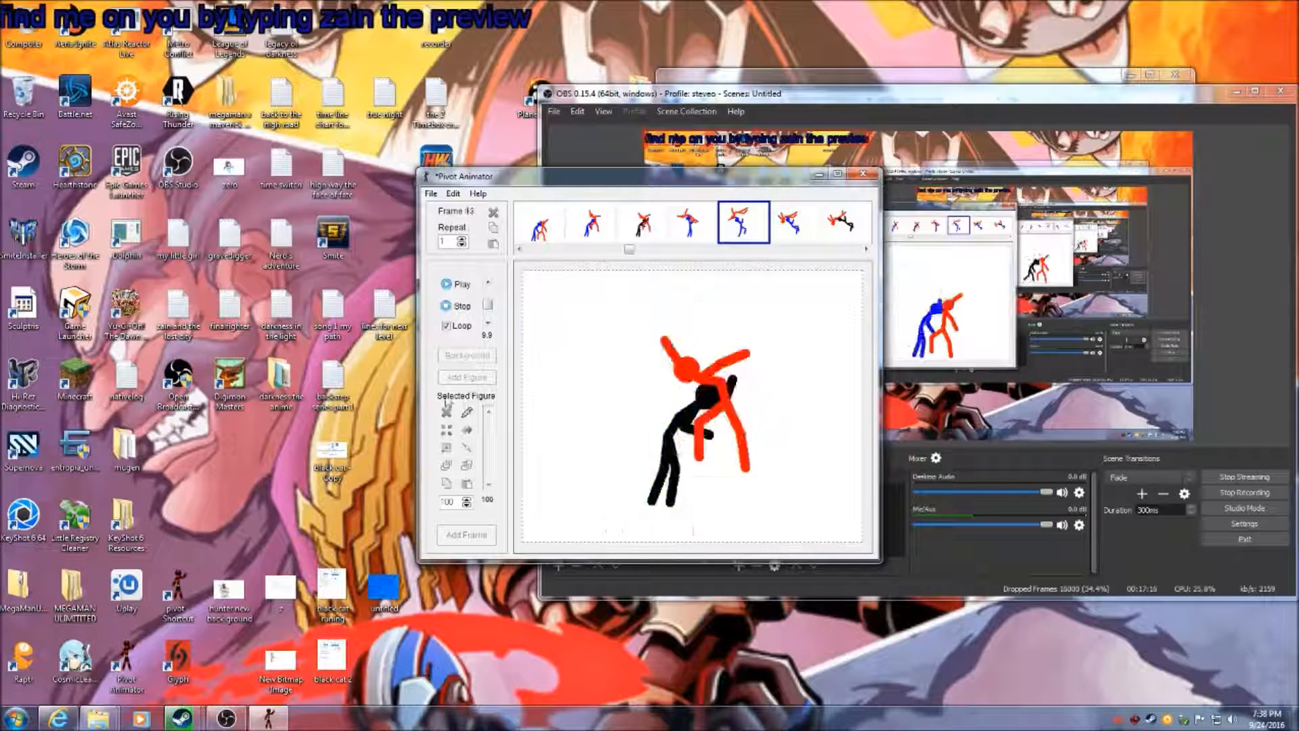
pyautogui.click(459, 308)
# Add a new stick figure to frame 40 and place it to the right of the celebrating black figure
pyautogui.click(865, 250)
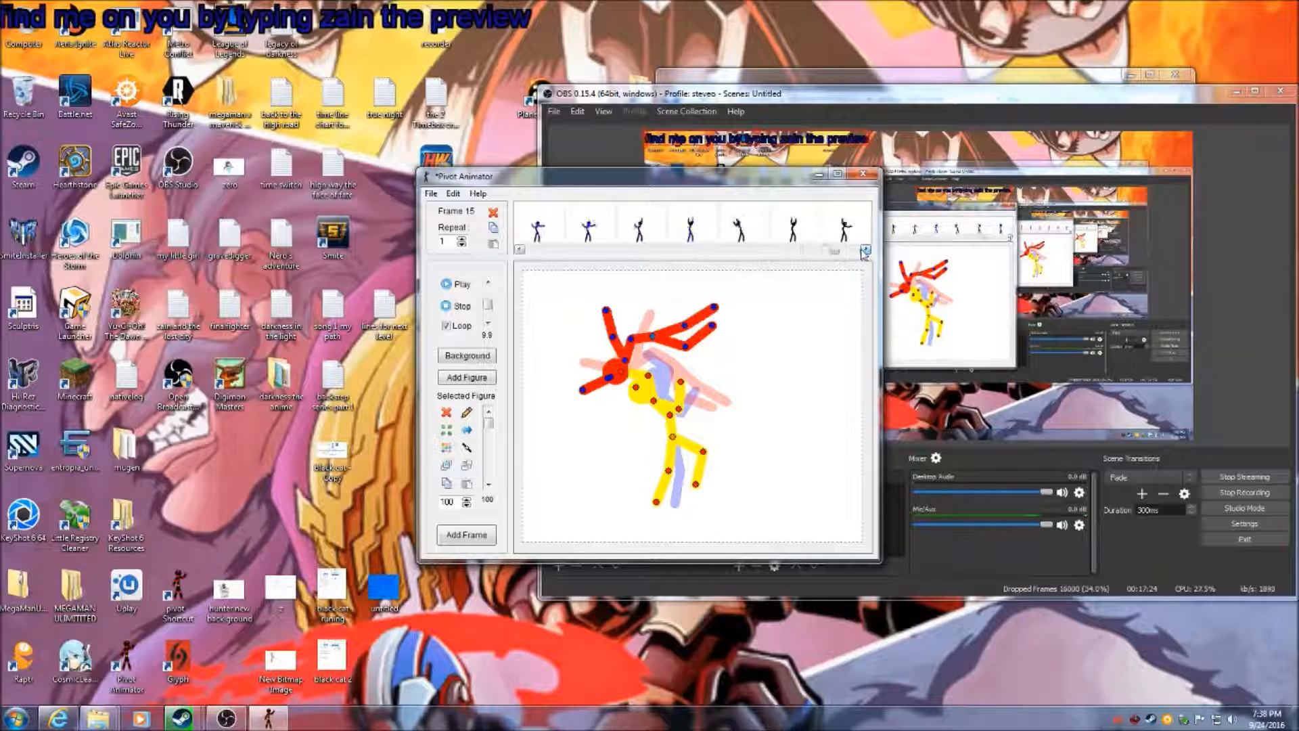
pyautogui.click(852, 231)
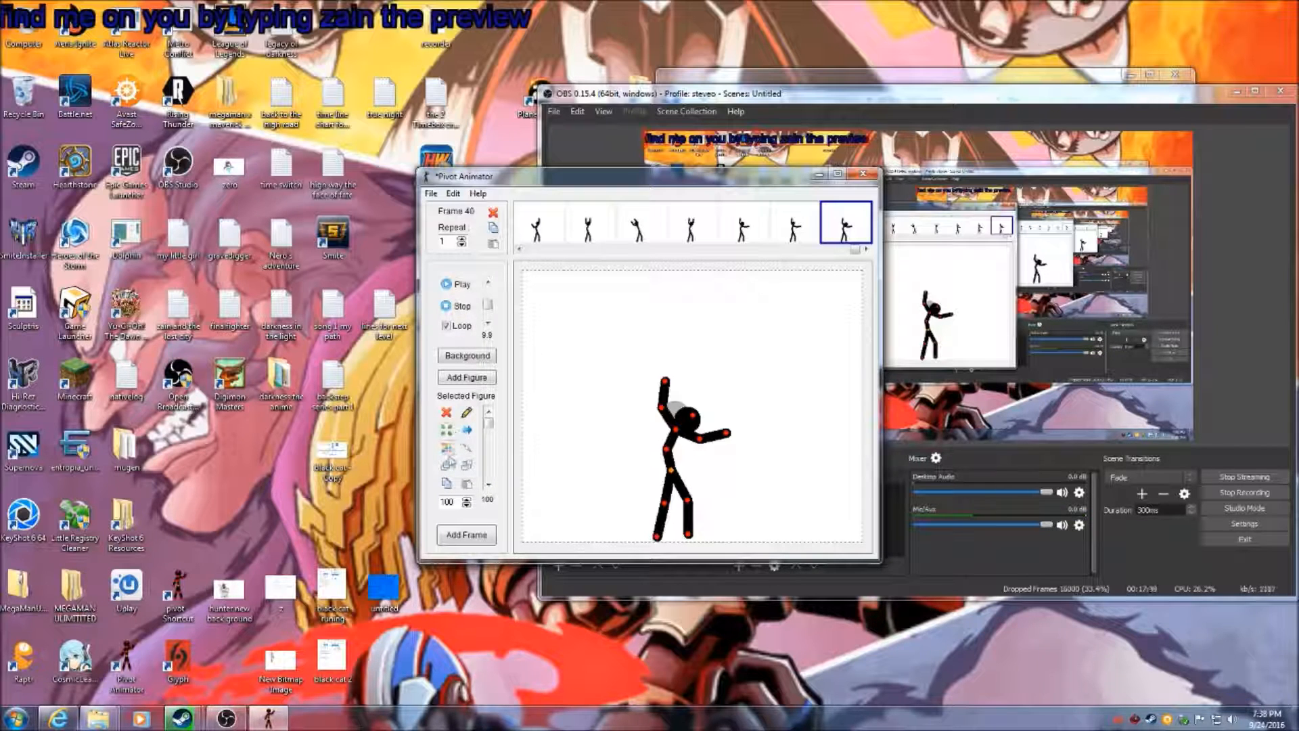
pyautogui.click(470, 381)
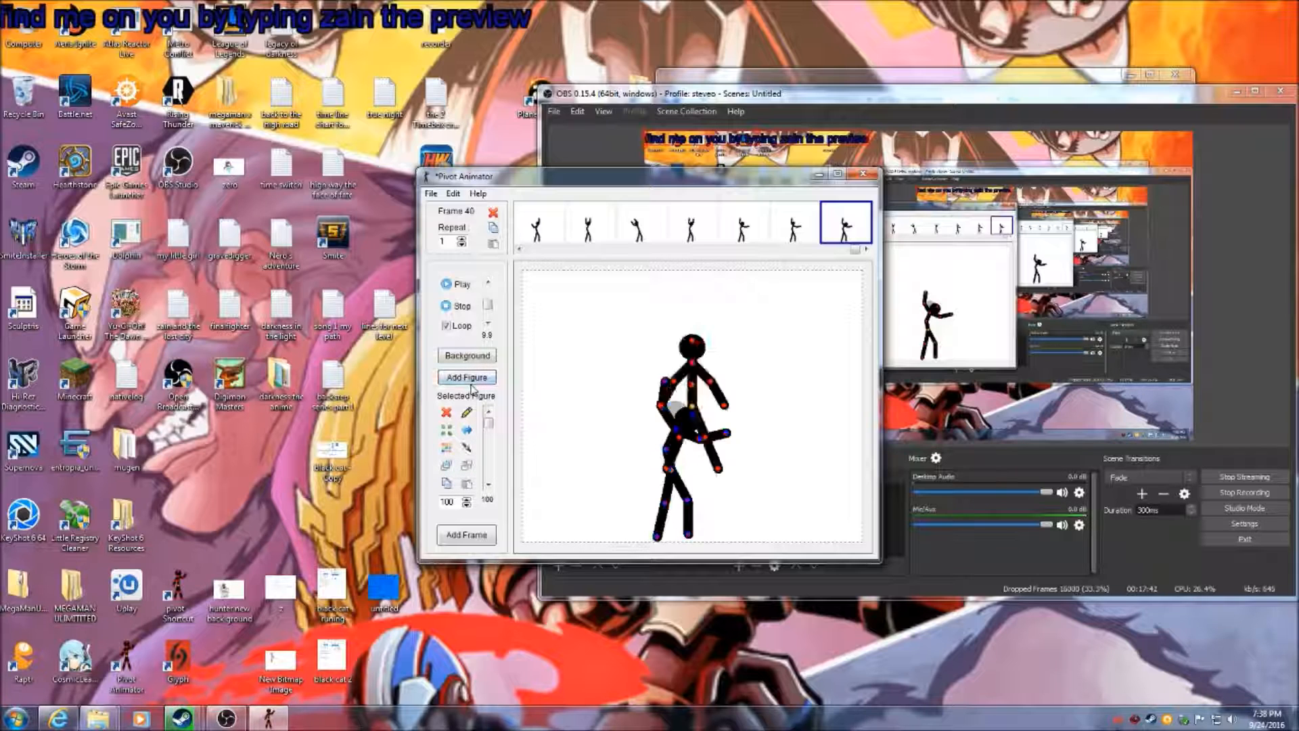
pyautogui.moveTo(693, 406); pyautogui.dragTo(824, 451)
pyautogui.click(520, 250)
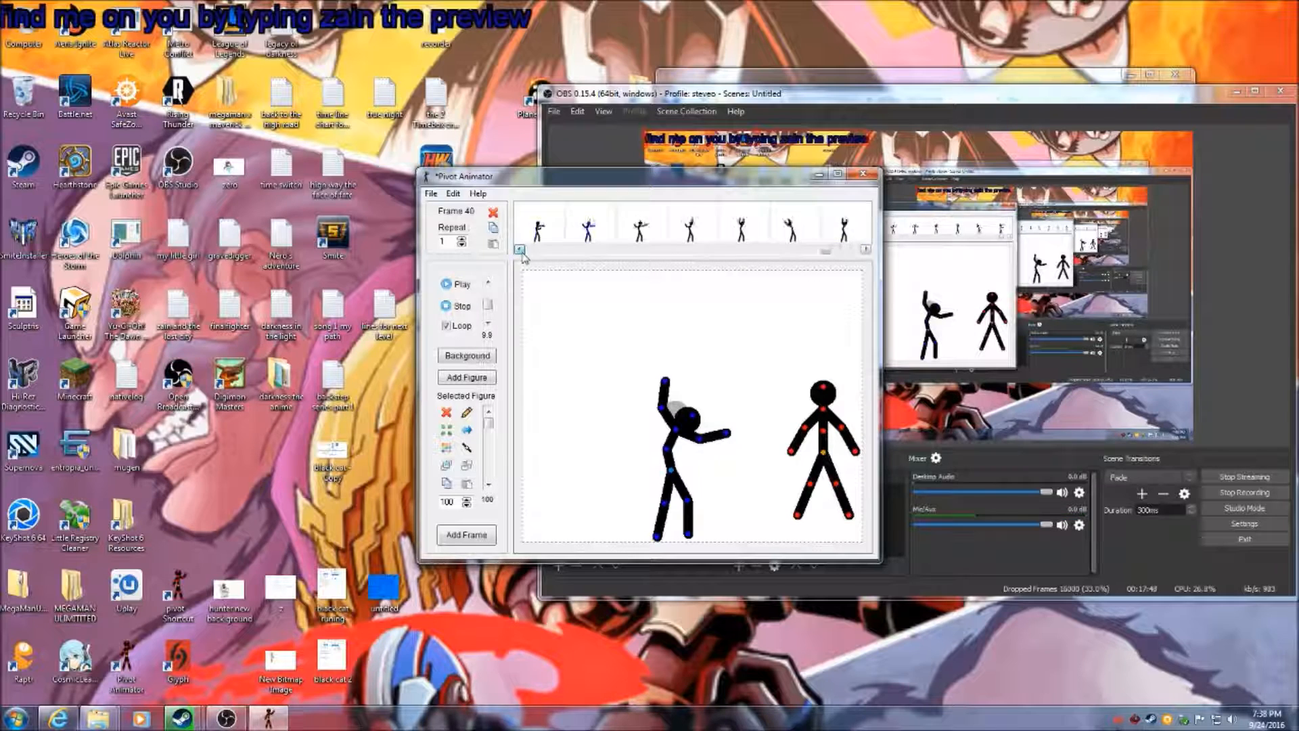
pyautogui.click(867, 251)
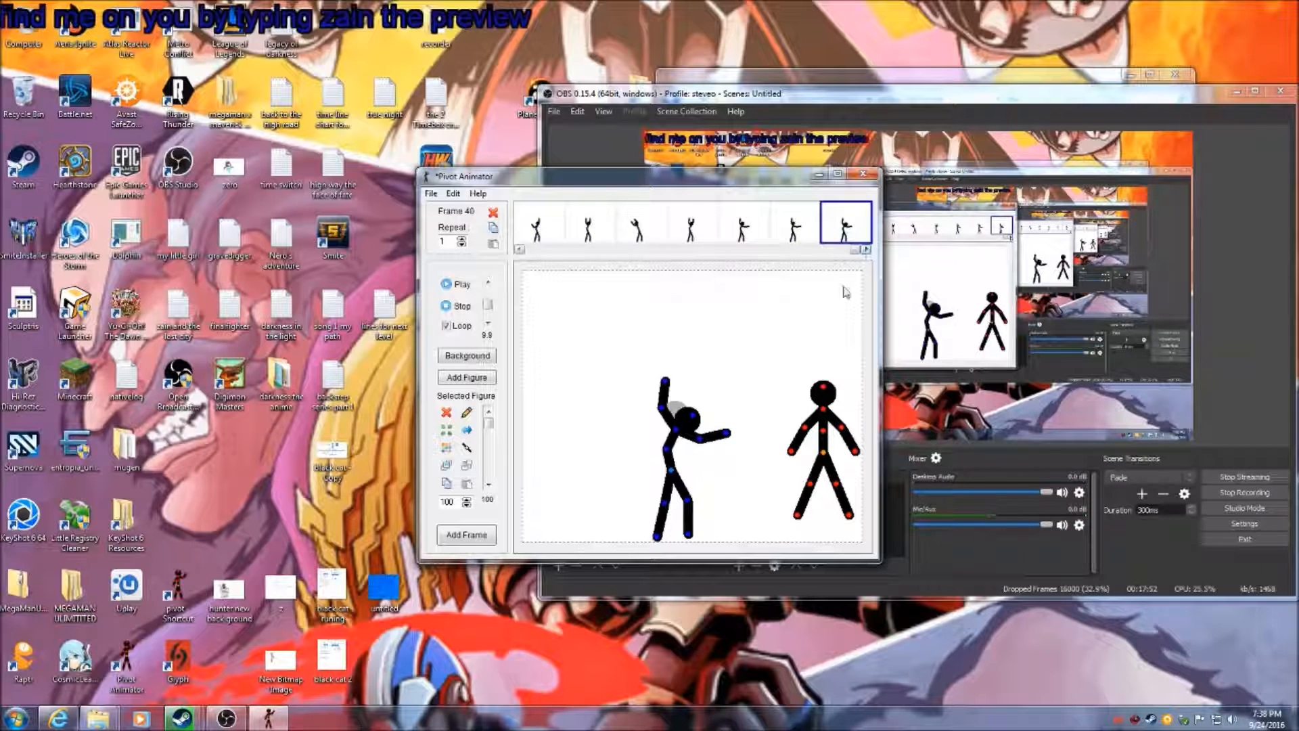
# Pose the new figure in frame 40 as running toward the black figure, with bent legs and both arms stretched back behind it
pyautogui.moveTo(812, 488); pyautogui.dragTo(836, 524)
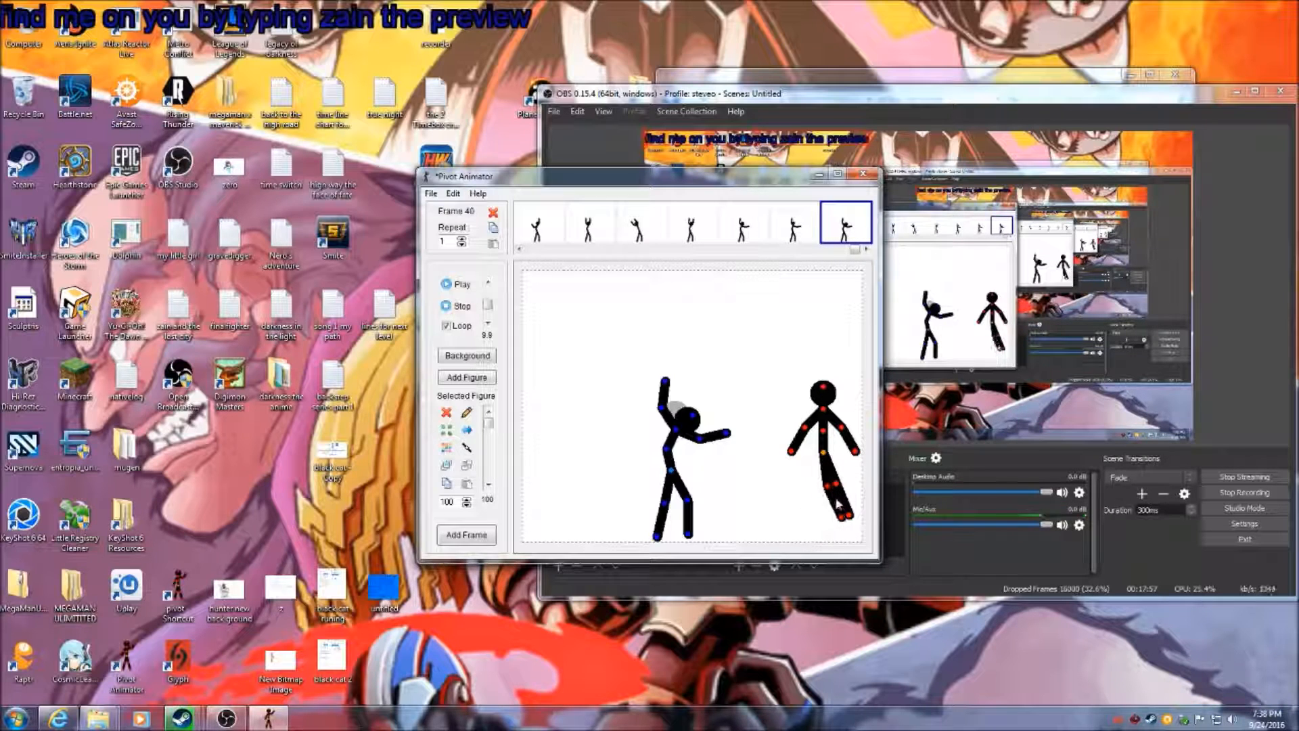
pyautogui.moveTo(832, 494); pyautogui.dragTo(812, 489)
pyautogui.moveTo(804, 516); pyautogui.dragTo(849, 475)
pyautogui.moveTo(828, 415); pyautogui.dragTo(862, 420)
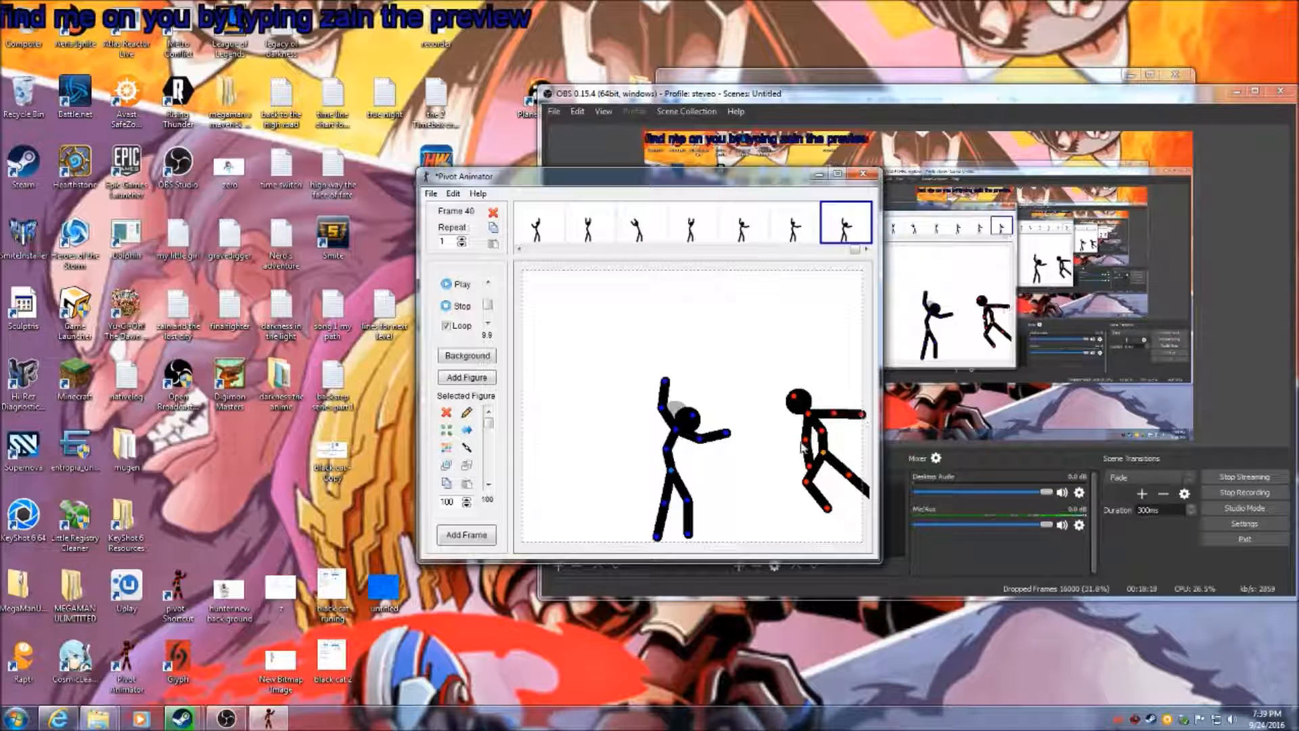
pyautogui.moveTo(813, 444); pyautogui.dragTo(854, 437)
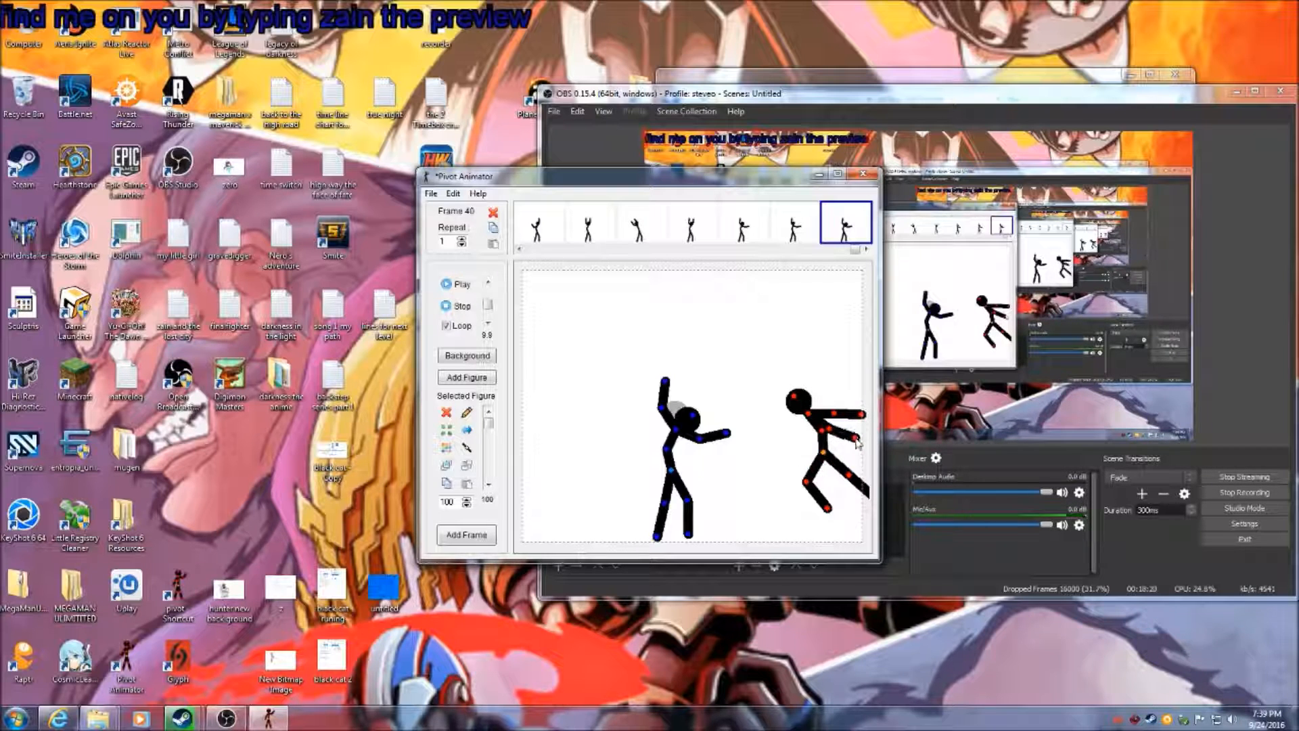
# Recolour the running figure in frame 40 yellow and tilt its body further forward toward the black figure
pyautogui.click(446, 447)
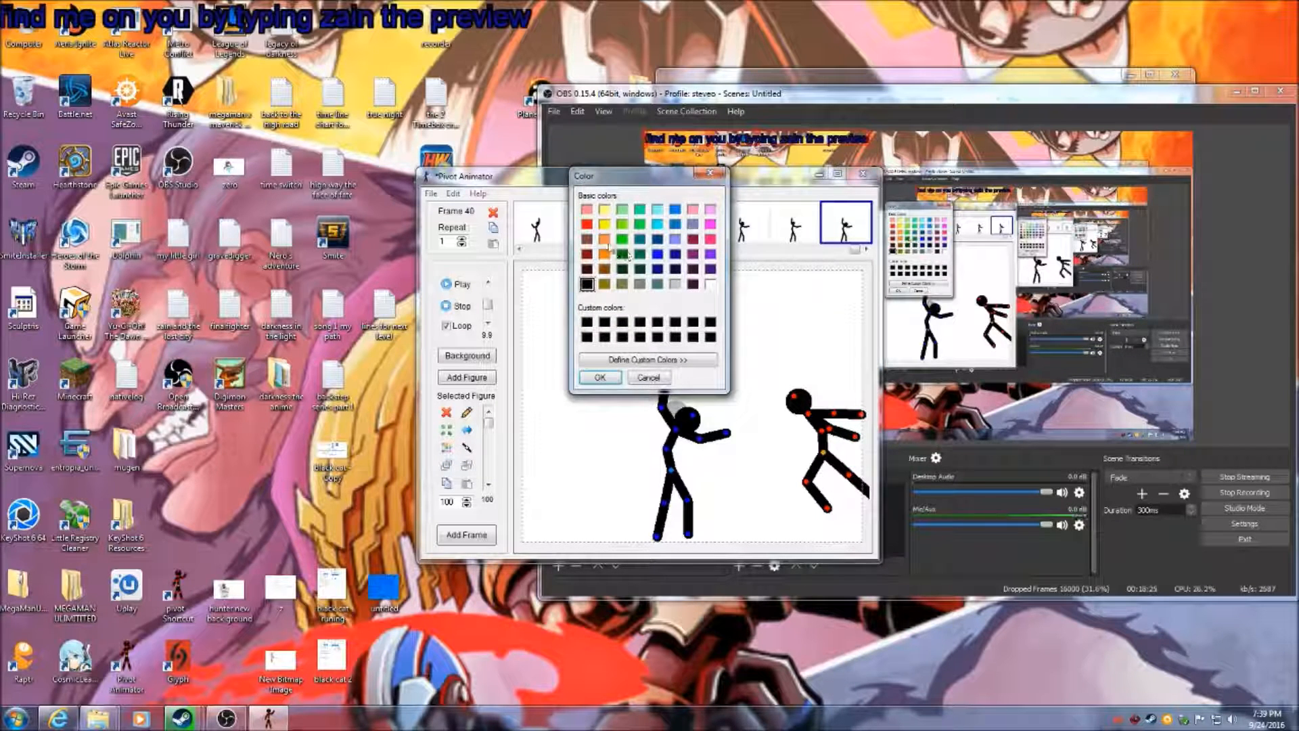
pyautogui.click(604, 224)
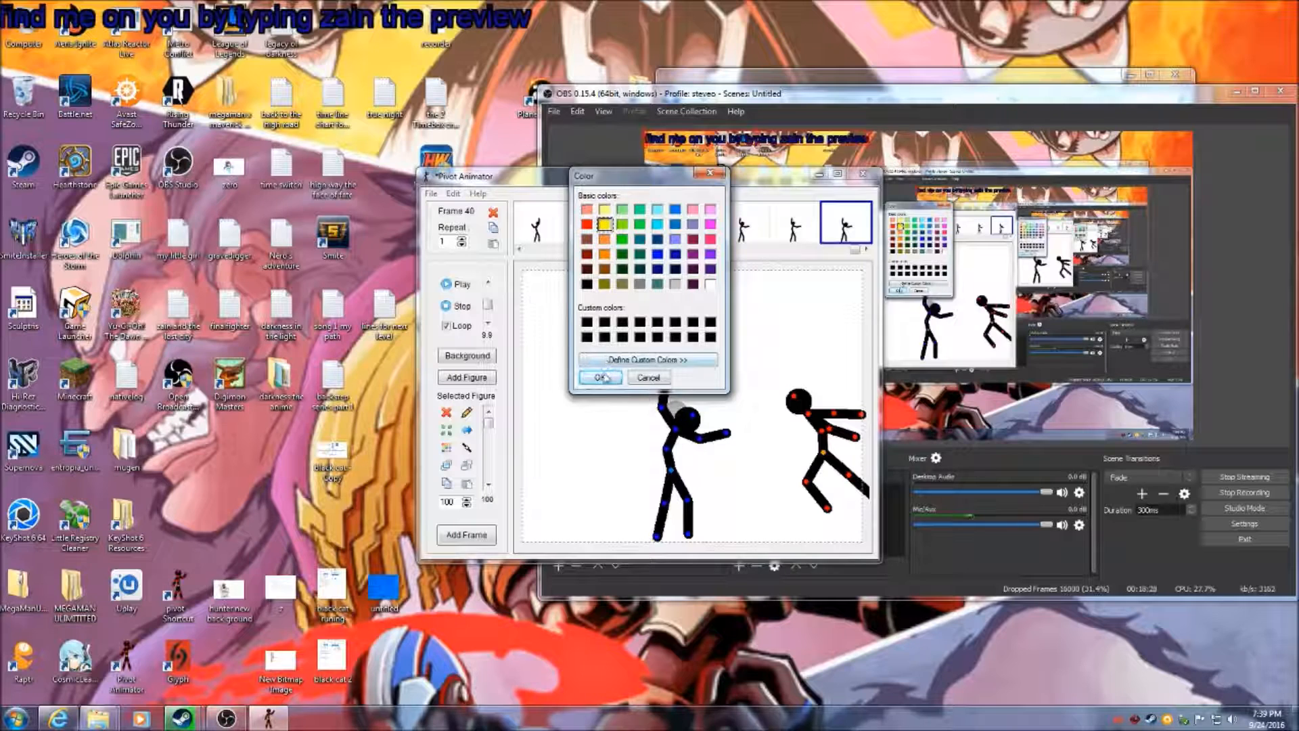
pyautogui.click(601, 378)
pyautogui.moveTo(808, 483); pyautogui.dragTo(817, 436)
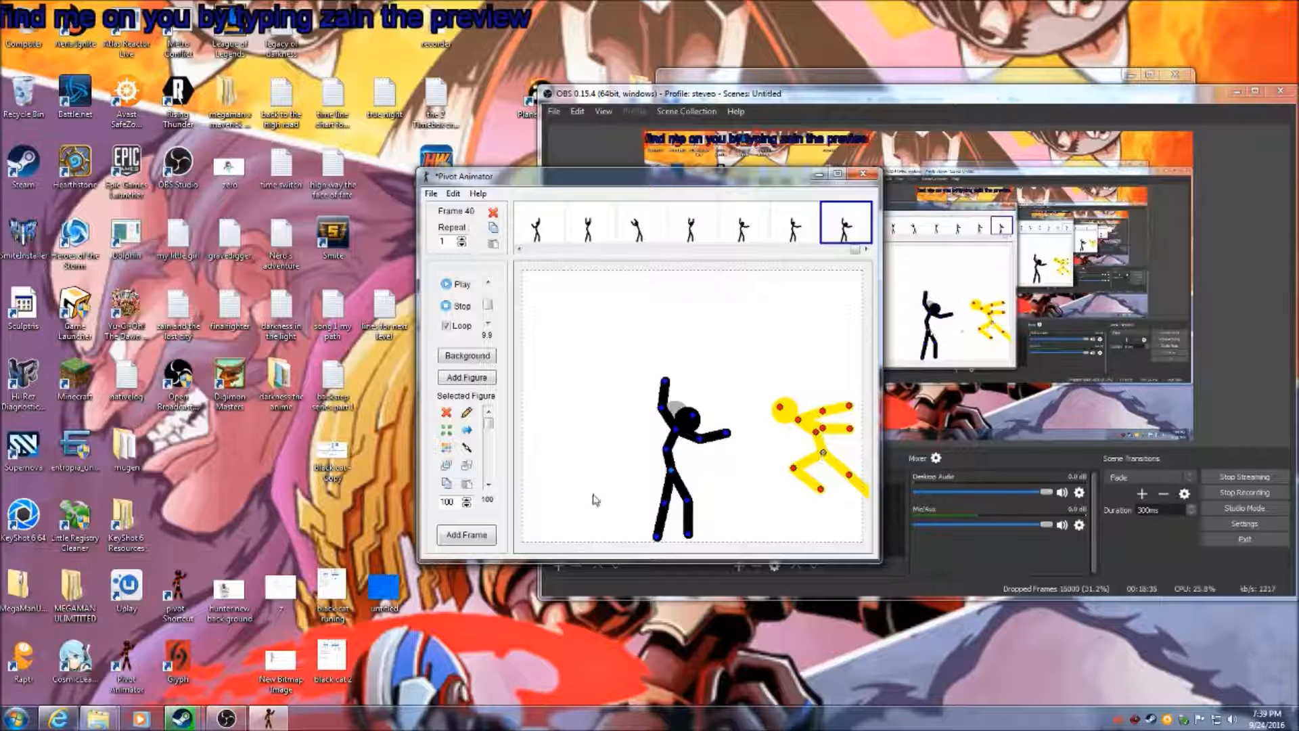
# Build frame 41 with the yellow figure moved closer to the black figure and the black figure raising one arm toward it and bending the other back
pyautogui.click(496, 536)
pyautogui.moveTo(823, 452); pyautogui.dragTo(797, 467)
pyautogui.moveTo(664, 408); pyautogui.dragTo(701, 420)
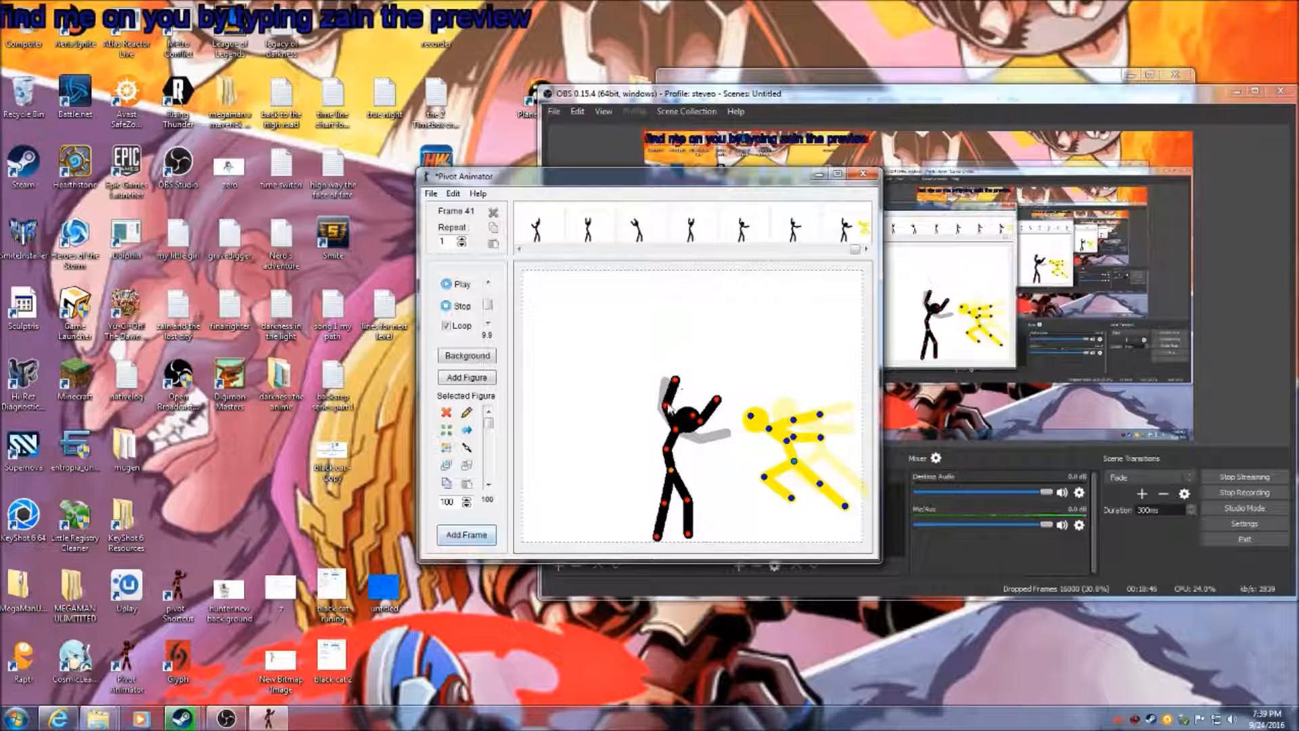
pyautogui.moveTo(672, 383); pyautogui.dragTo(640, 412)
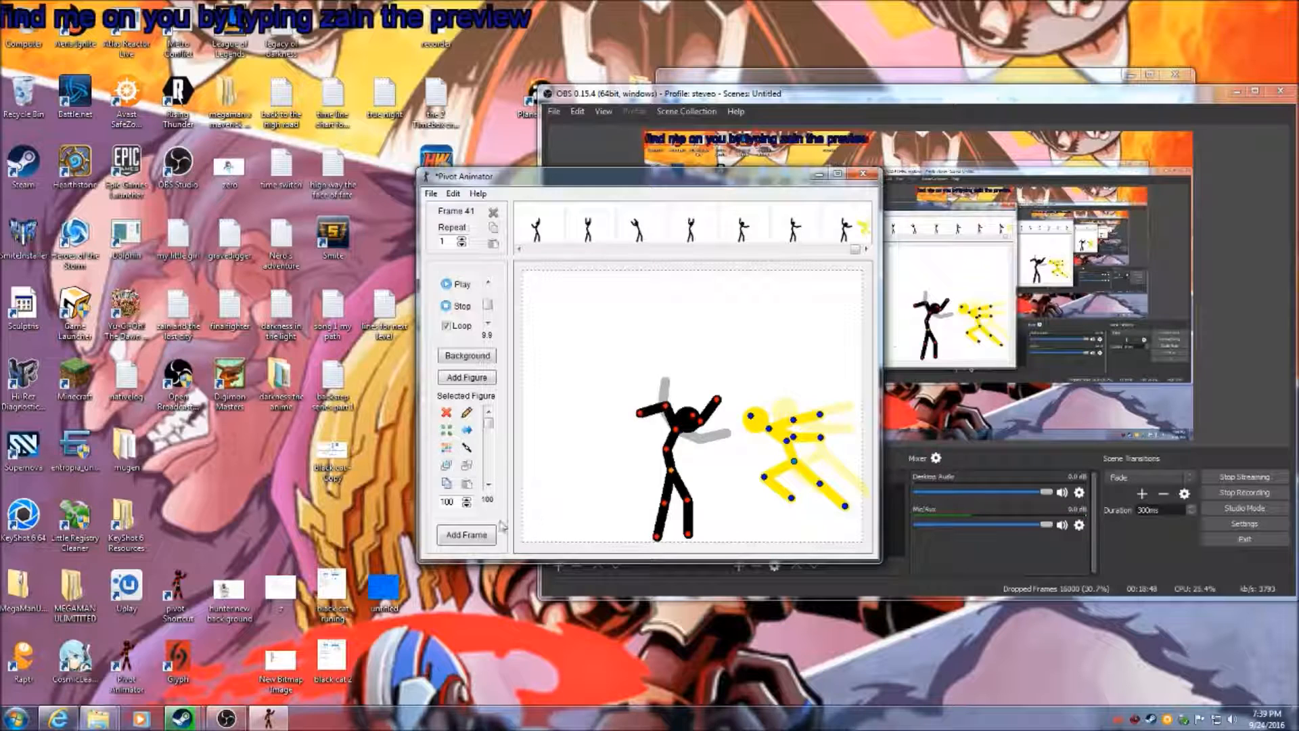
pyautogui.click(474, 535)
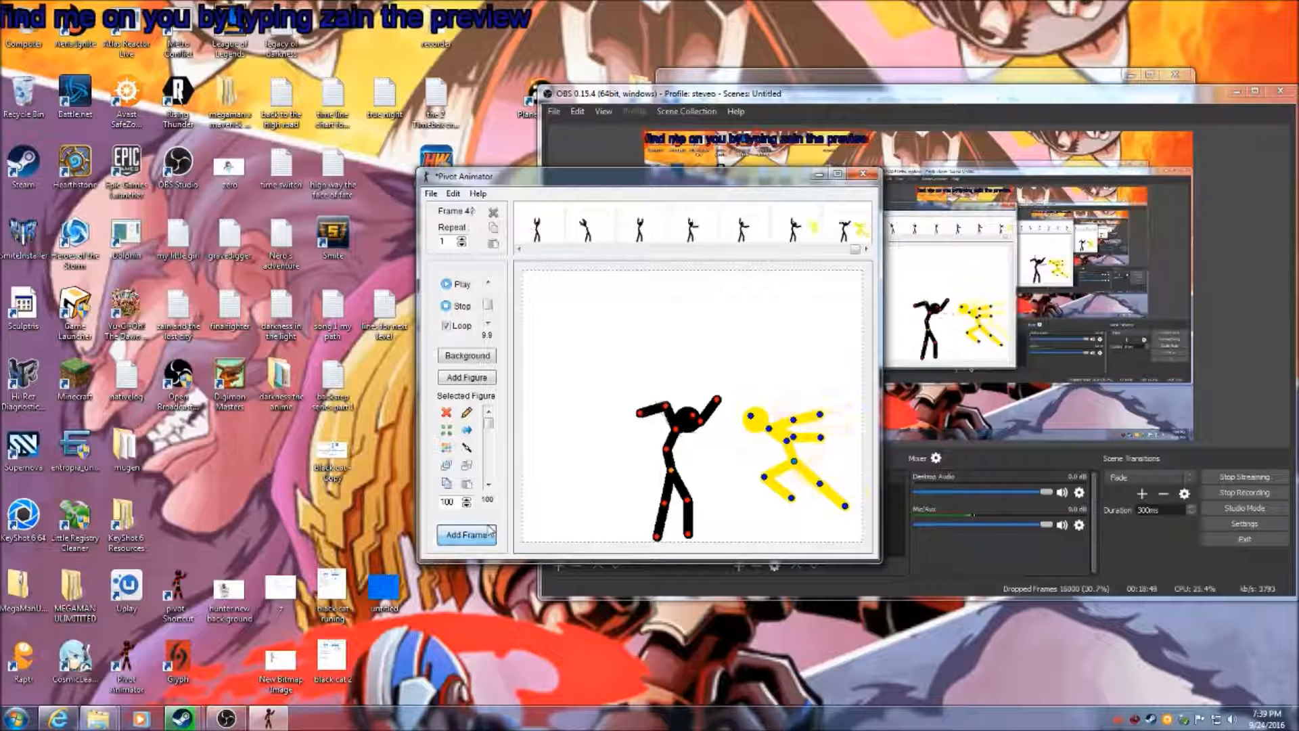
# Build frame 42 with the yellow figure moved nearer and the black figure's upper body leaning back away from it
pyautogui.click(835, 232)
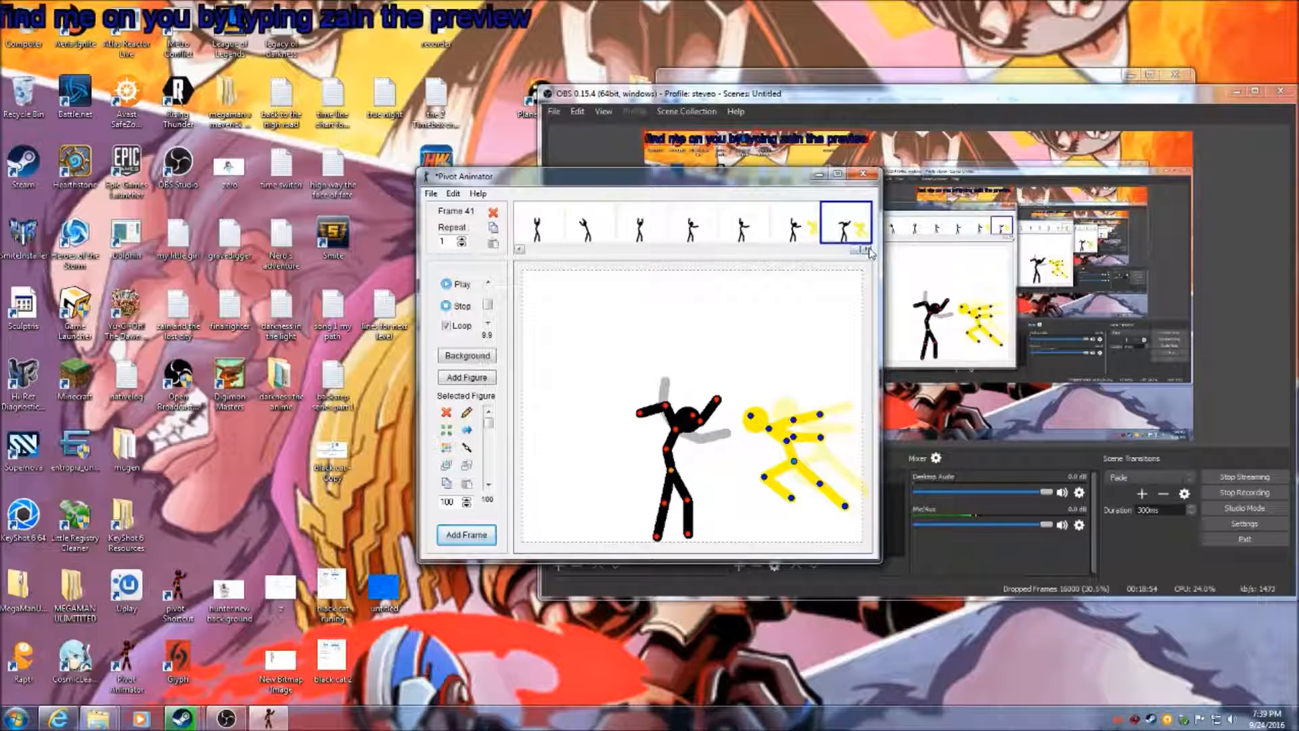
pyautogui.click(493, 535)
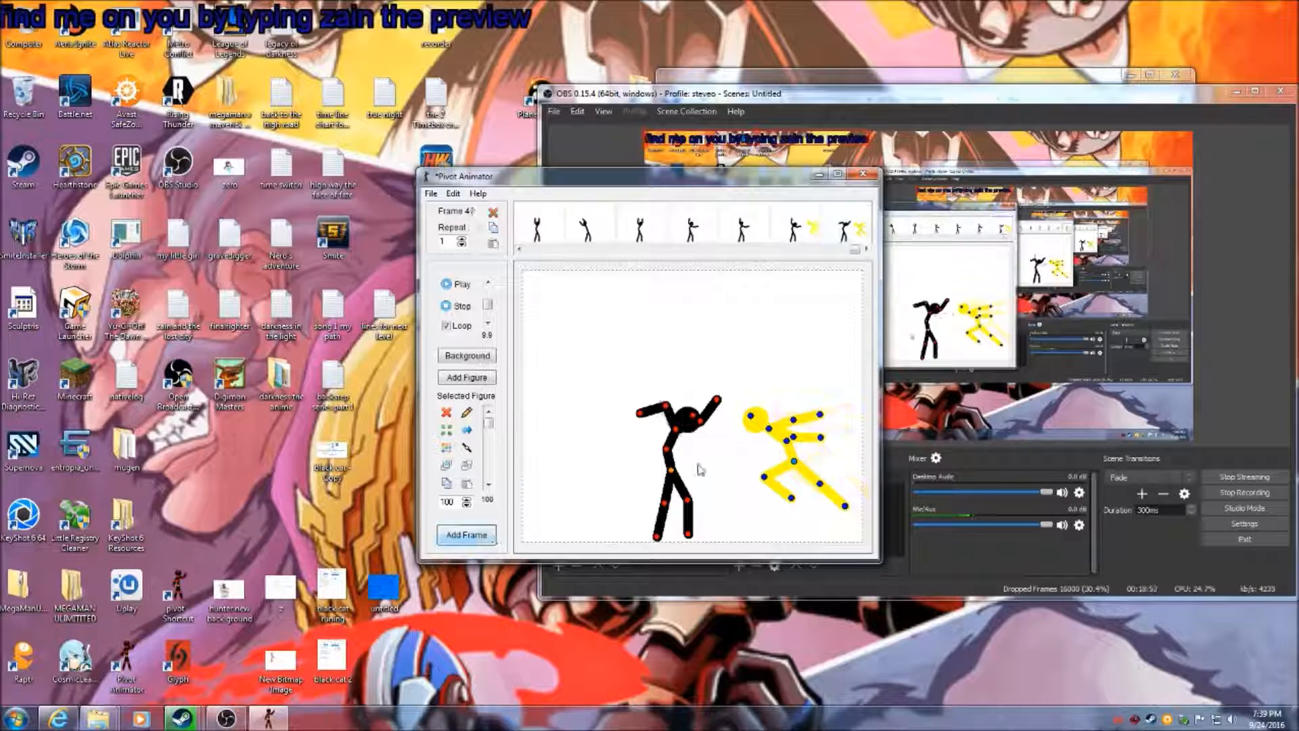
pyautogui.moveTo(795, 464); pyautogui.dragTo(768, 464)
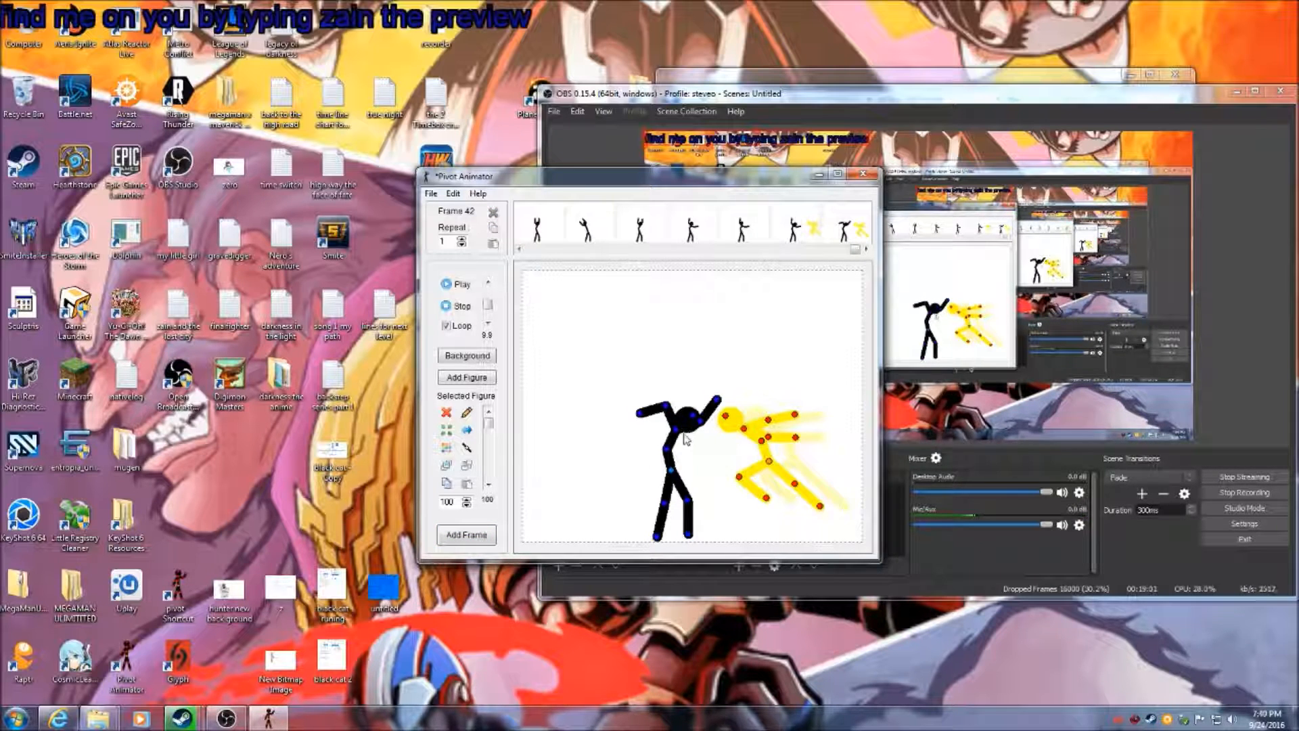
pyautogui.moveTo(673, 433); pyautogui.dragTo(667, 433)
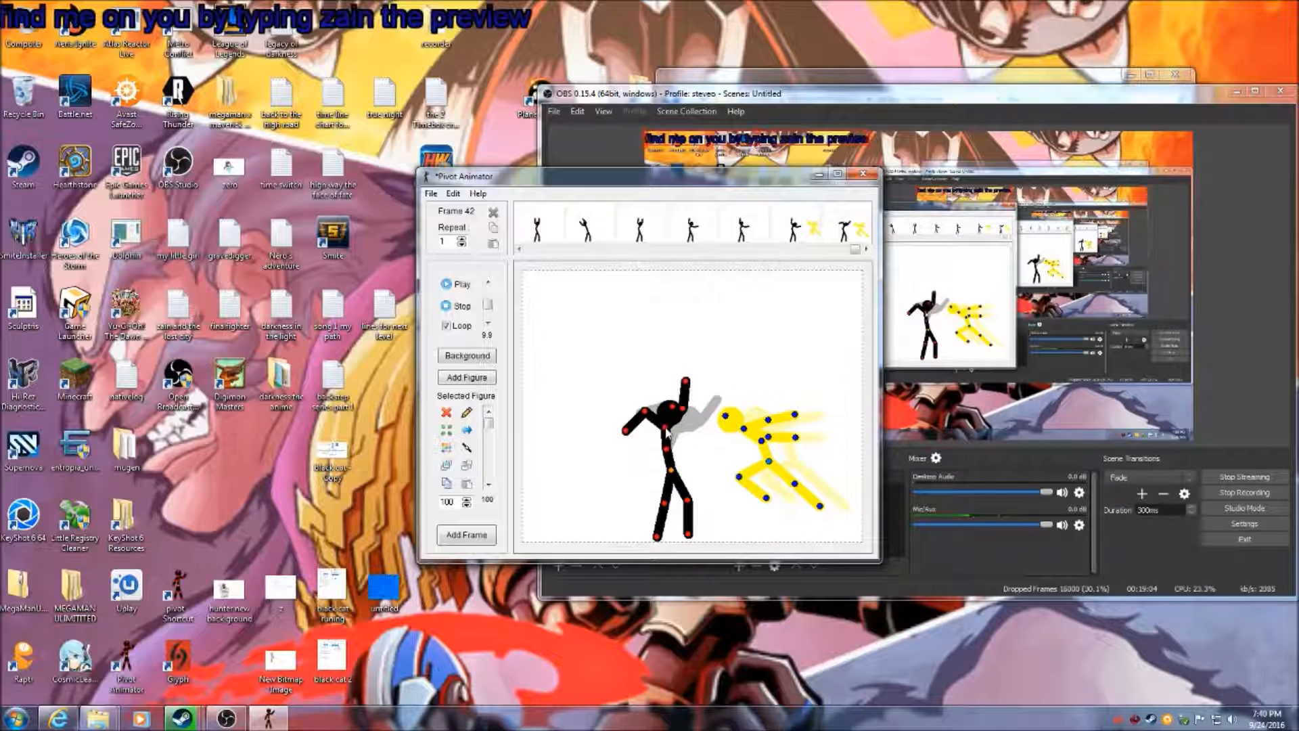
pyautogui.click(477, 541)
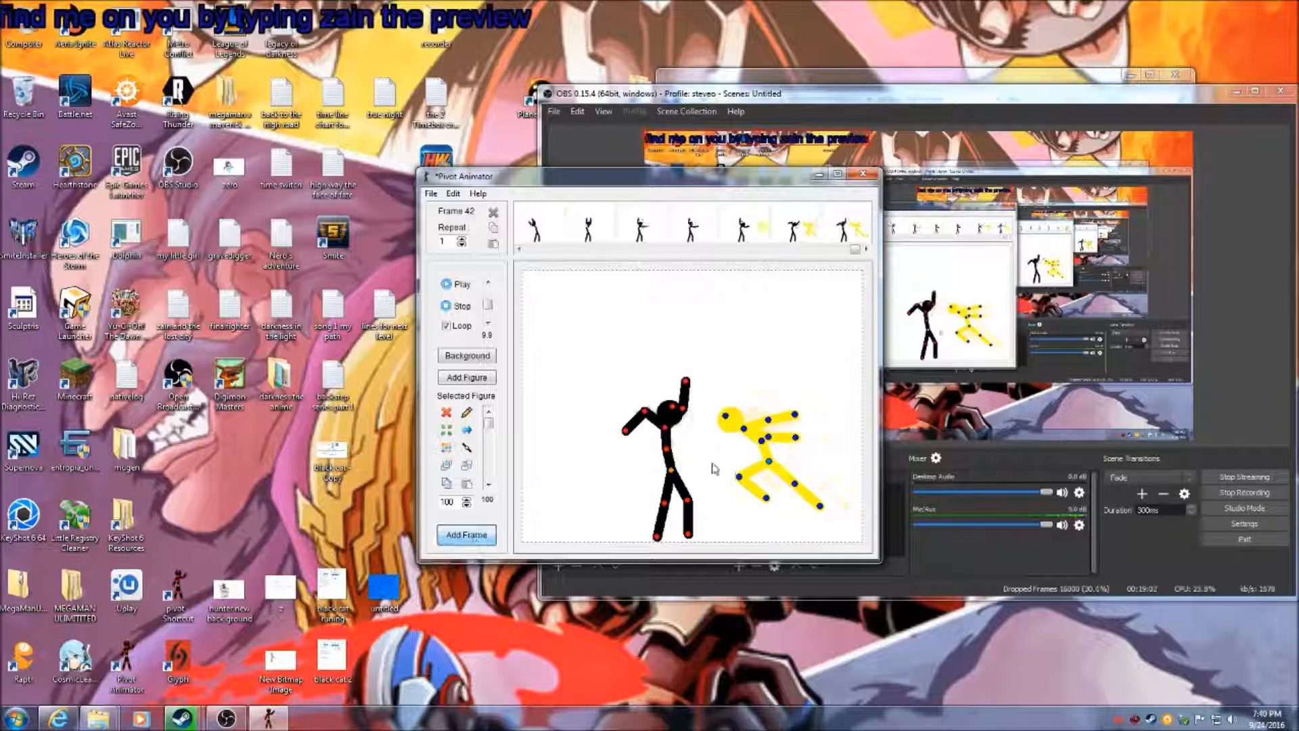
# Build frame 43 with the yellow figure's head ramming the black figure and the black figure's arms bent at shoulder height
pyautogui.moveTo(645, 411); pyautogui.dragTo(692, 406)
pyautogui.moveTo(770, 469); pyautogui.dragTo(738, 467)
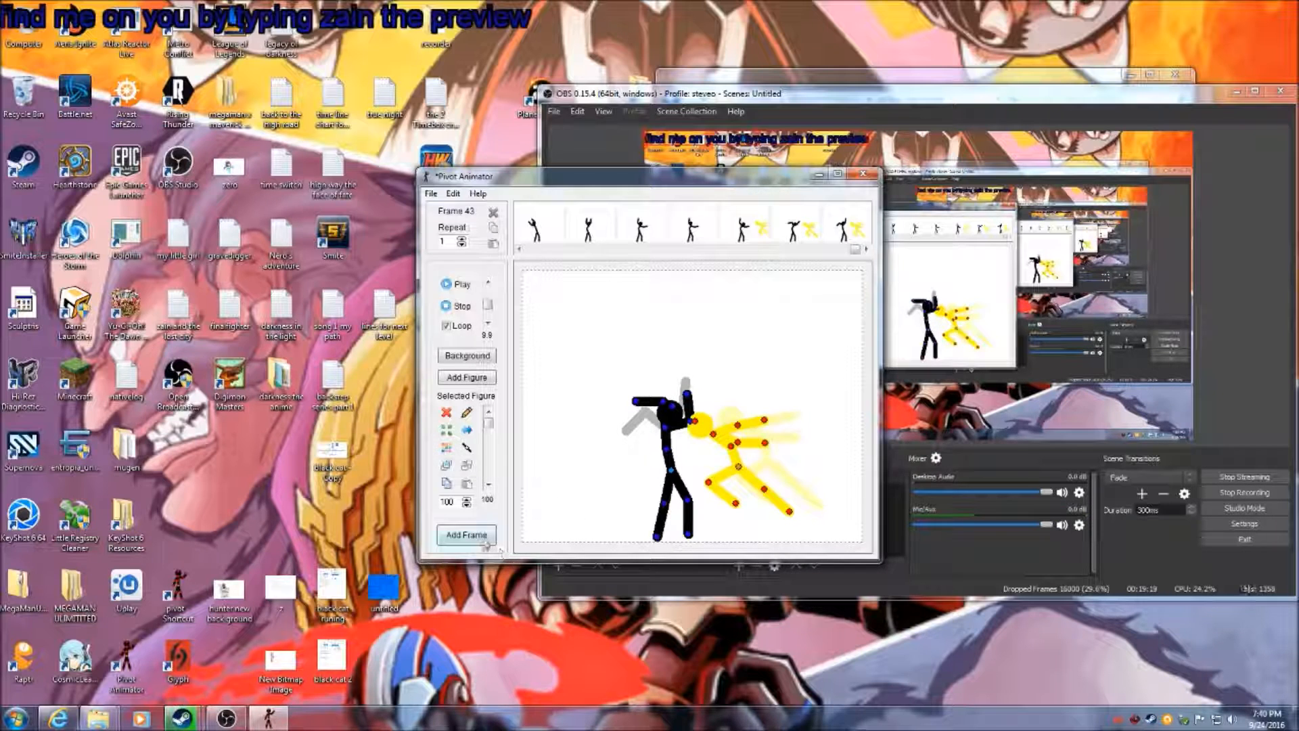
pyautogui.click(466, 534)
# In frame 44, swing one yellow arm forward and add a new figure behind the yellow one, posed running with its arms stretched back
pyautogui.moveTo(762, 421); pyautogui.dragTo(713, 416)
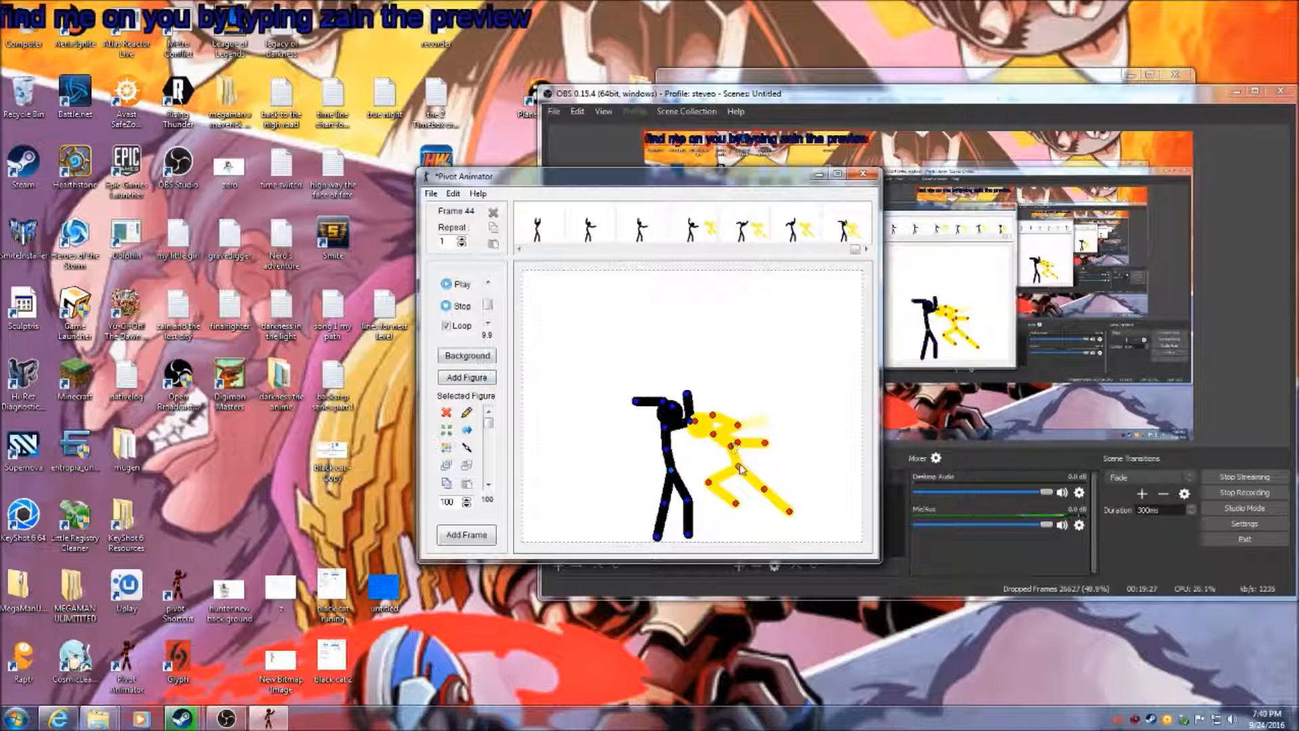
pyautogui.click(451, 377)
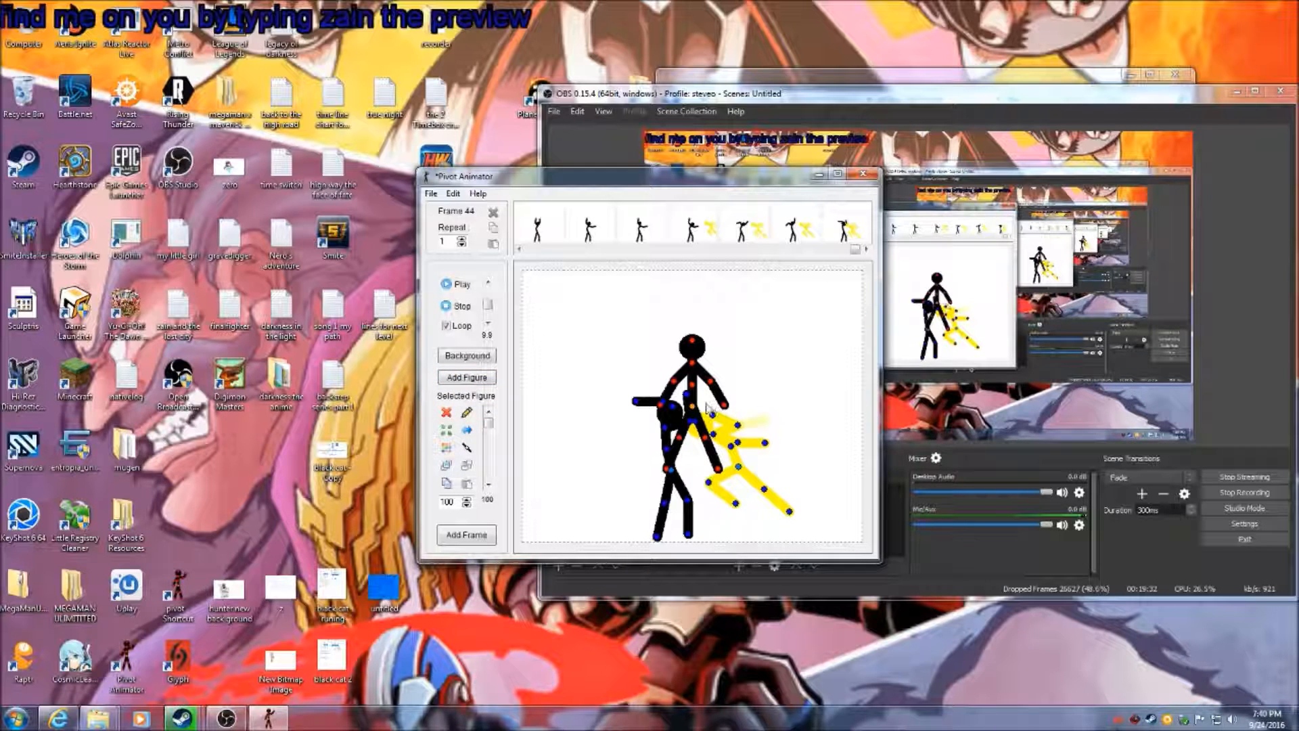
pyautogui.moveTo(693, 406); pyautogui.dragTo(785, 455)
pyautogui.moveTo(760, 517); pyautogui.dragTo(812, 478)
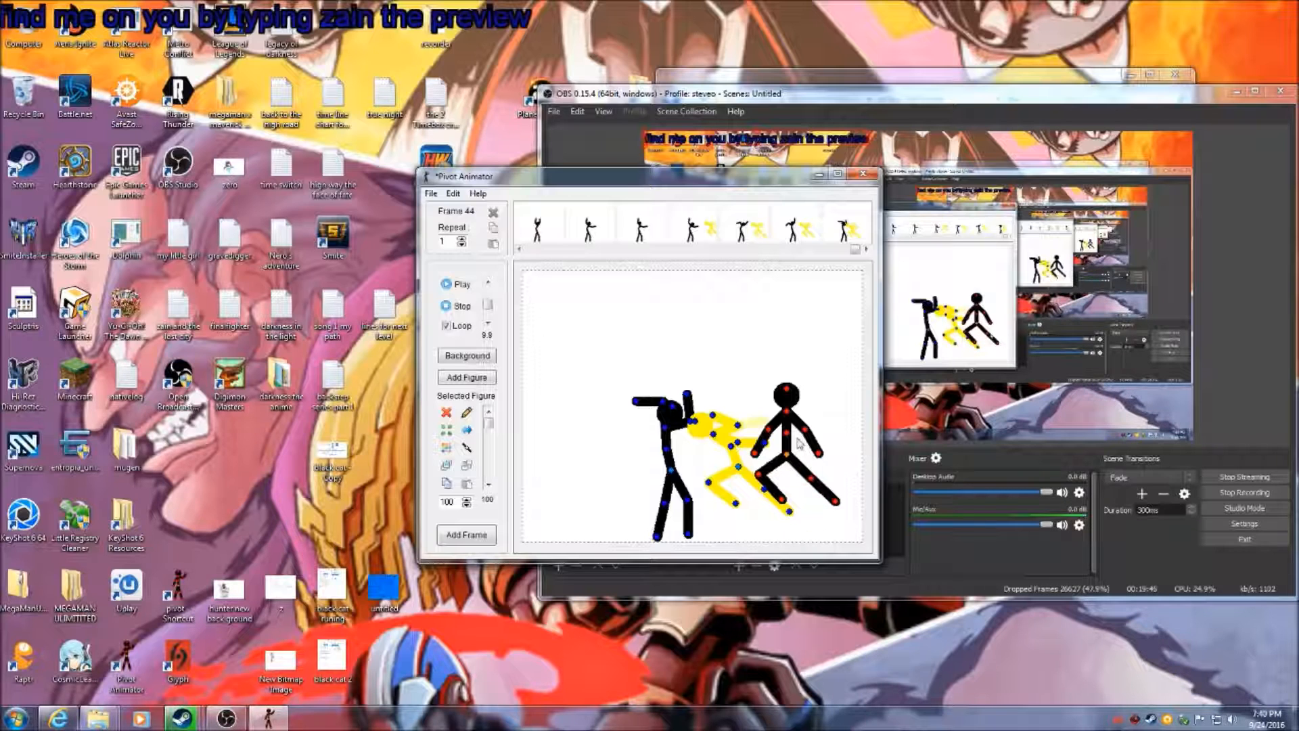
pyautogui.moveTo(792, 424)
pyautogui.mouseDown()
pyautogui.moveTo(757, 425)
pyautogui.moveTo(817, 424)
pyautogui.moveTo(782, 434)
pyautogui.mouseUp()
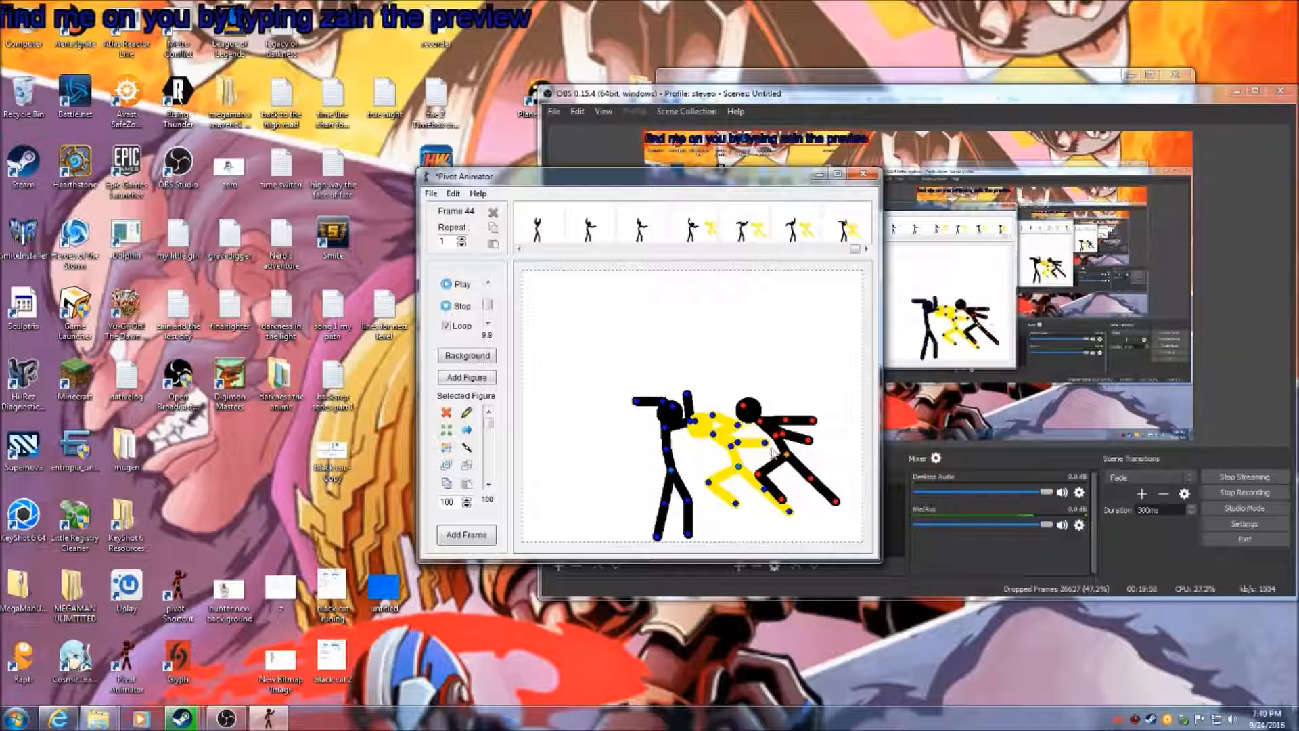
# Recolour the new figure in frame 44 orange, lower the yellow figure against the black figure's body, and add the frame
pyautogui.click(445, 448)
pyautogui.click(604, 239)
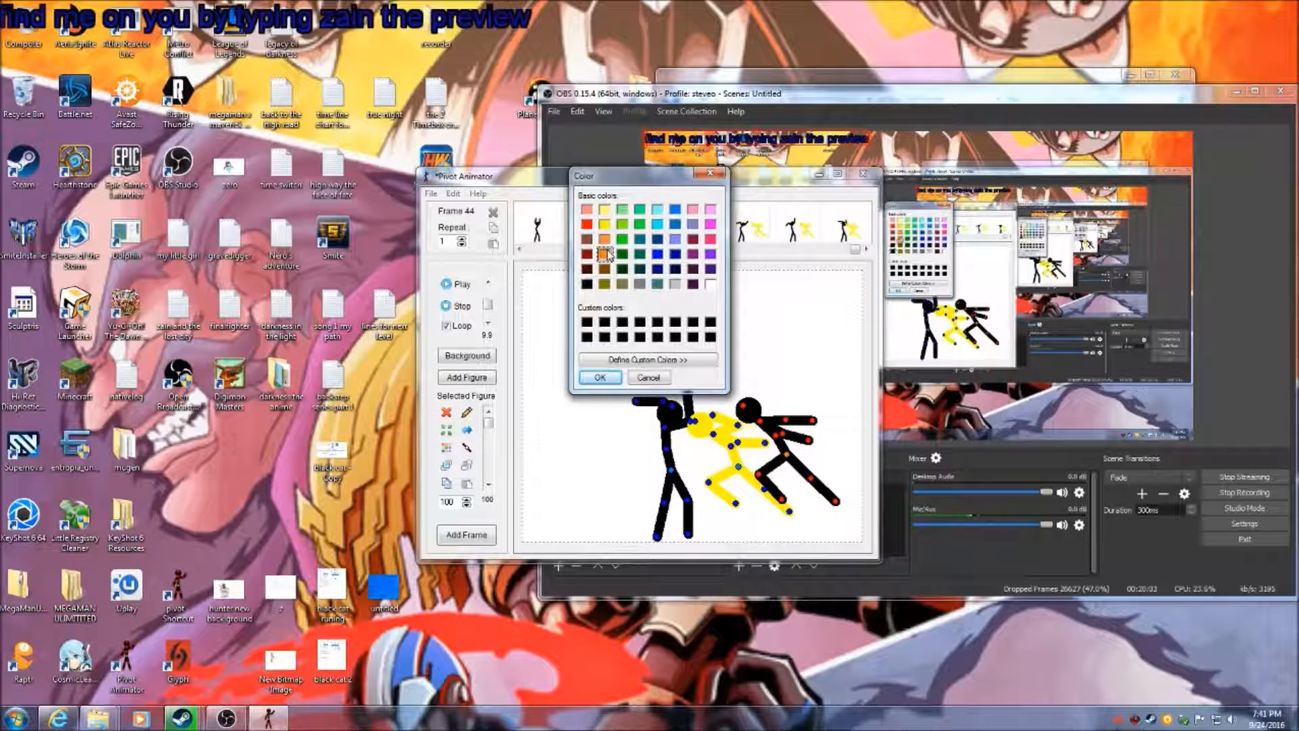
pyautogui.click(600, 378)
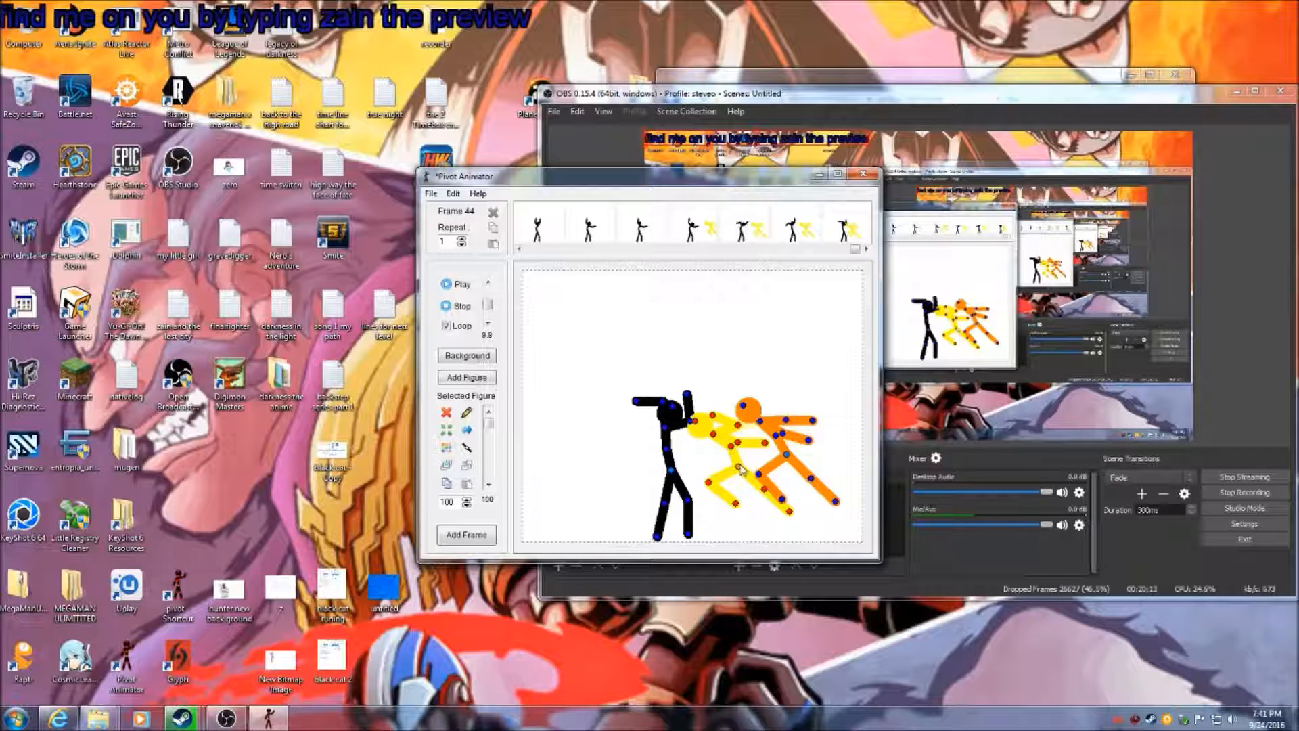
pyautogui.moveTo(739, 466); pyautogui.dragTo(727, 466)
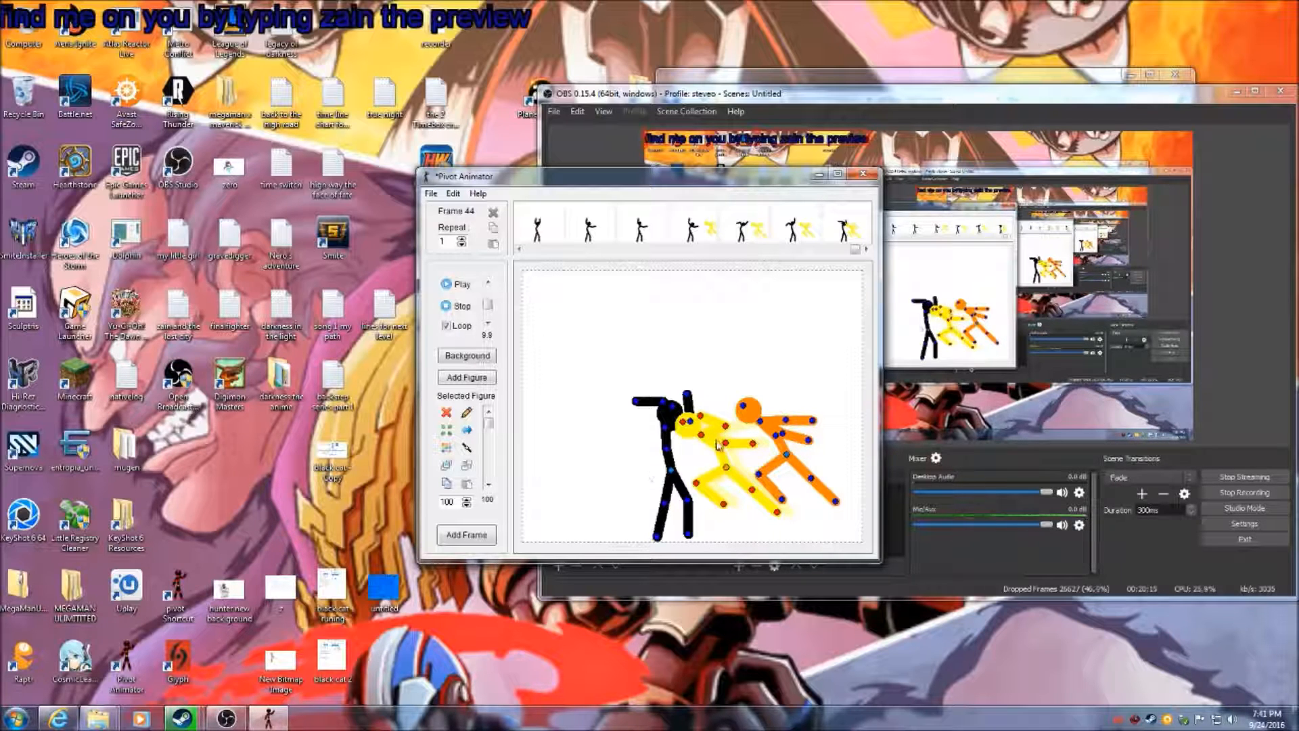
pyautogui.moveTo(726, 467); pyautogui.dragTo(710, 490)
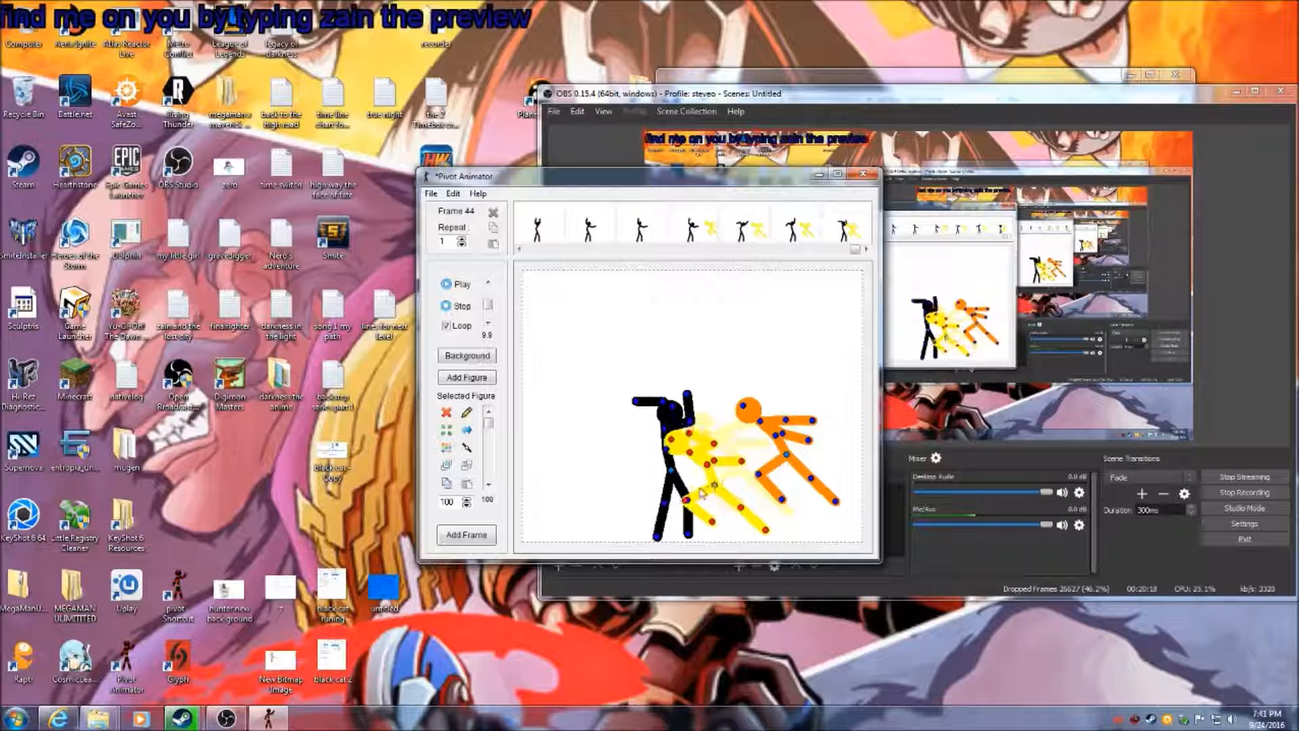
pyautogui.click(467, 535)
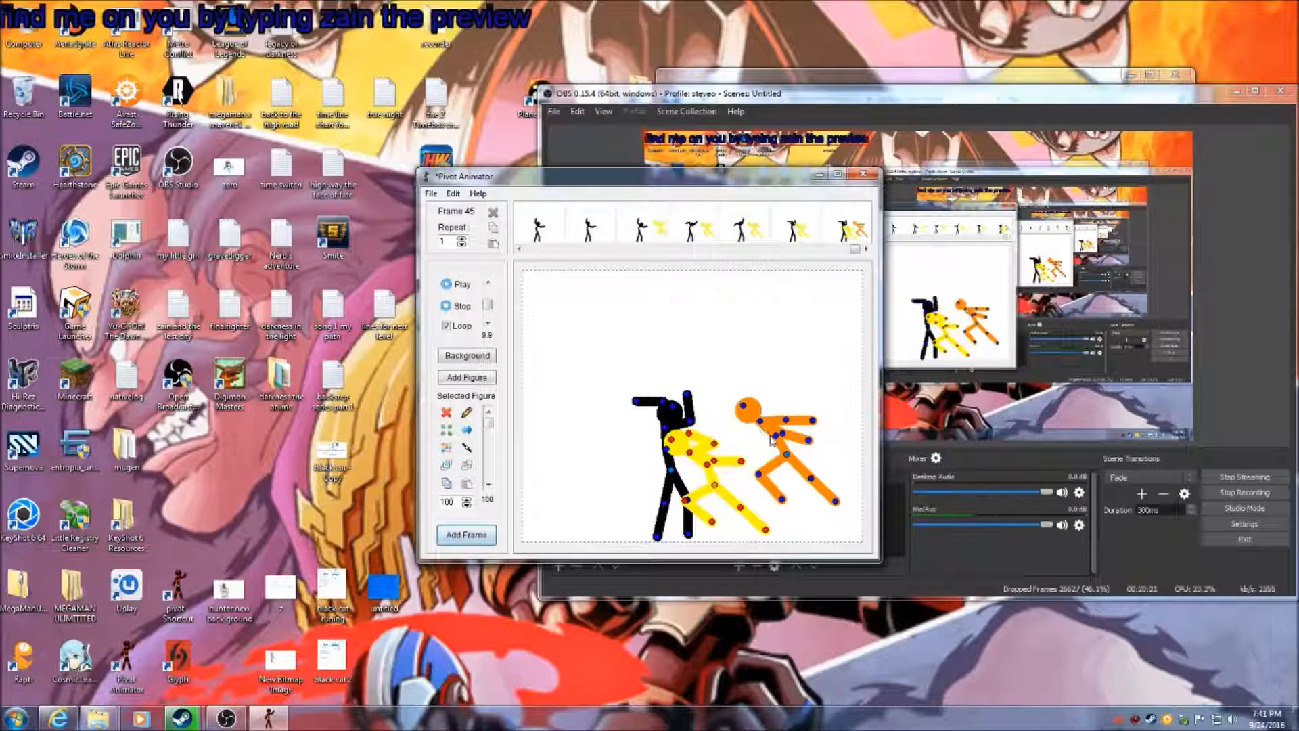
# Build frame 45 with the orange figure advancing with one arm raised and the yellow figure moved past the black figure to its other side
pyautogui.moveTo(786, 455); pyautogui.dragTo(754, 412)
pyautogui.moveTo(714, 484); pyautogui.dragTo(611, 482)
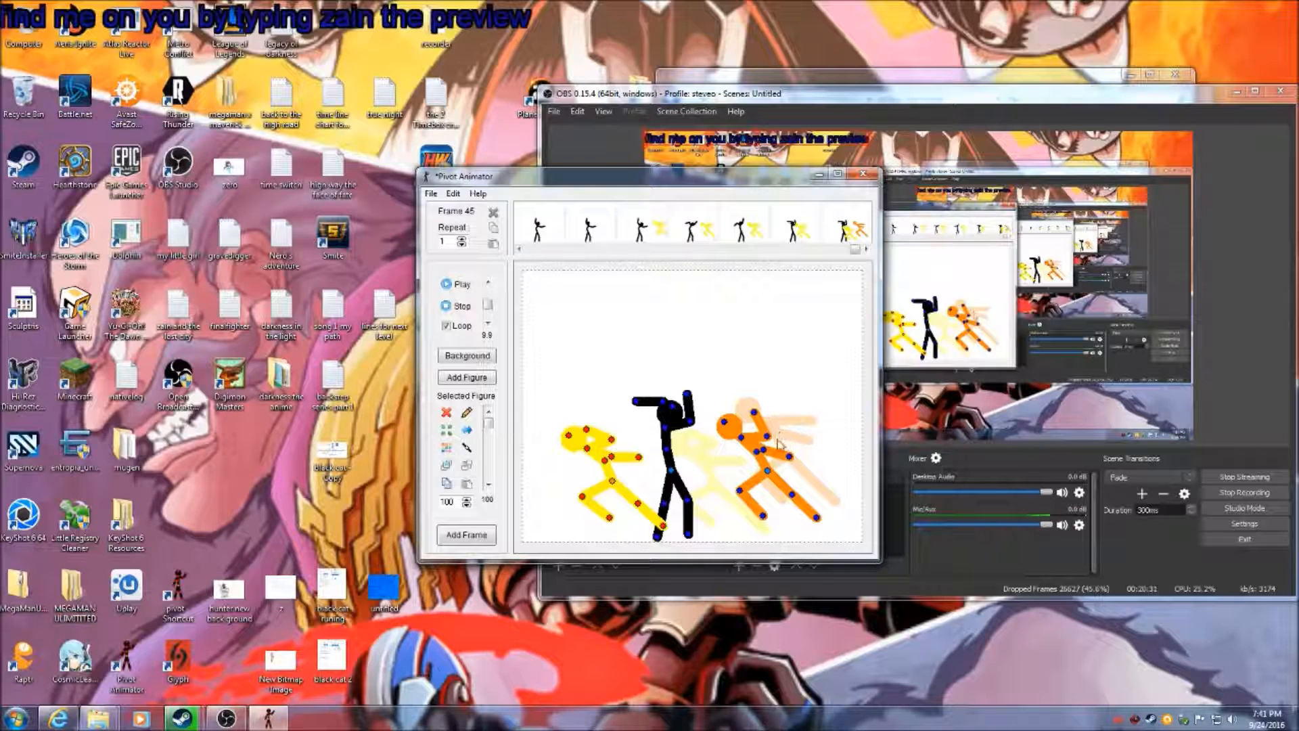
pyautogui.click(487, 540)
# In frame 46, bend the black figure forward toward the orange one and repose the yellow figure with one leg stretched out behind it
pyautogui.moveTo(665, 428); pyautogui.dragTo(721, 473)
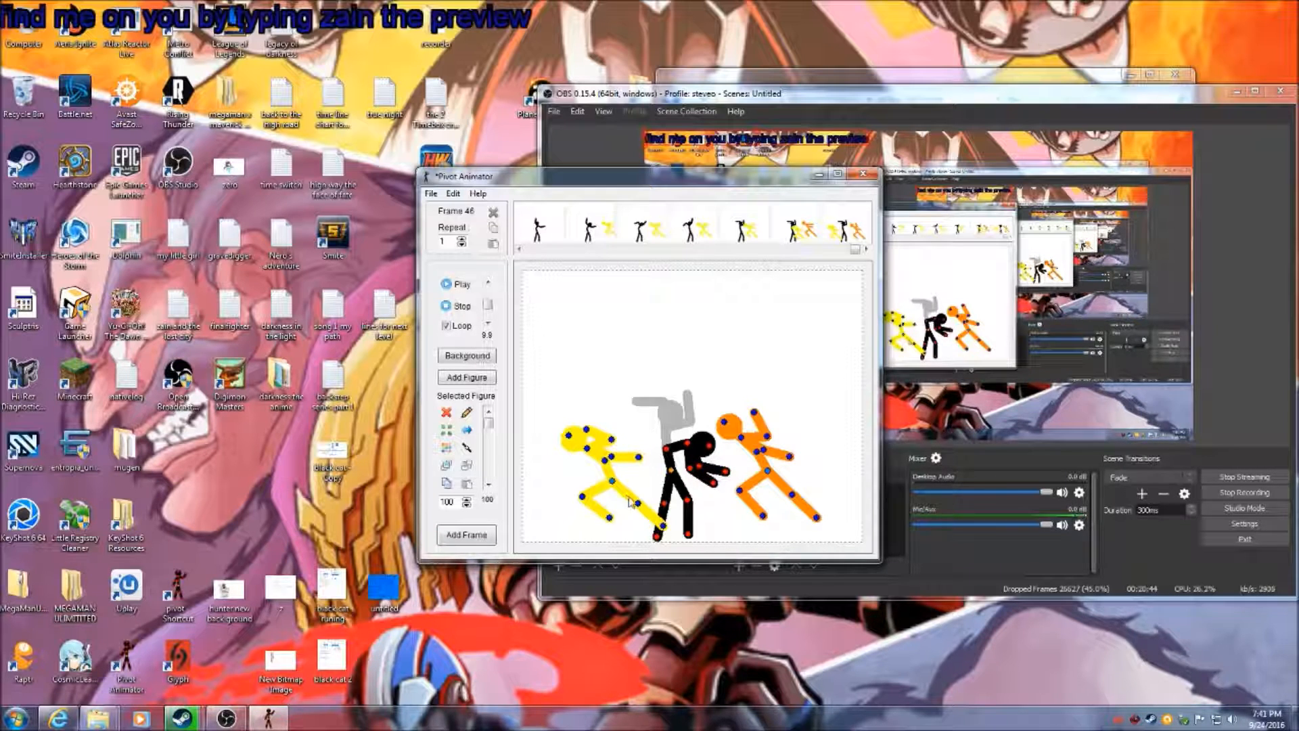
pyautogui.moveTo(638, 503); pyautogui.dragTo(594, 511)
pyautogui.moveTo(588, 447); pyautogui.dragTo(604, 436)
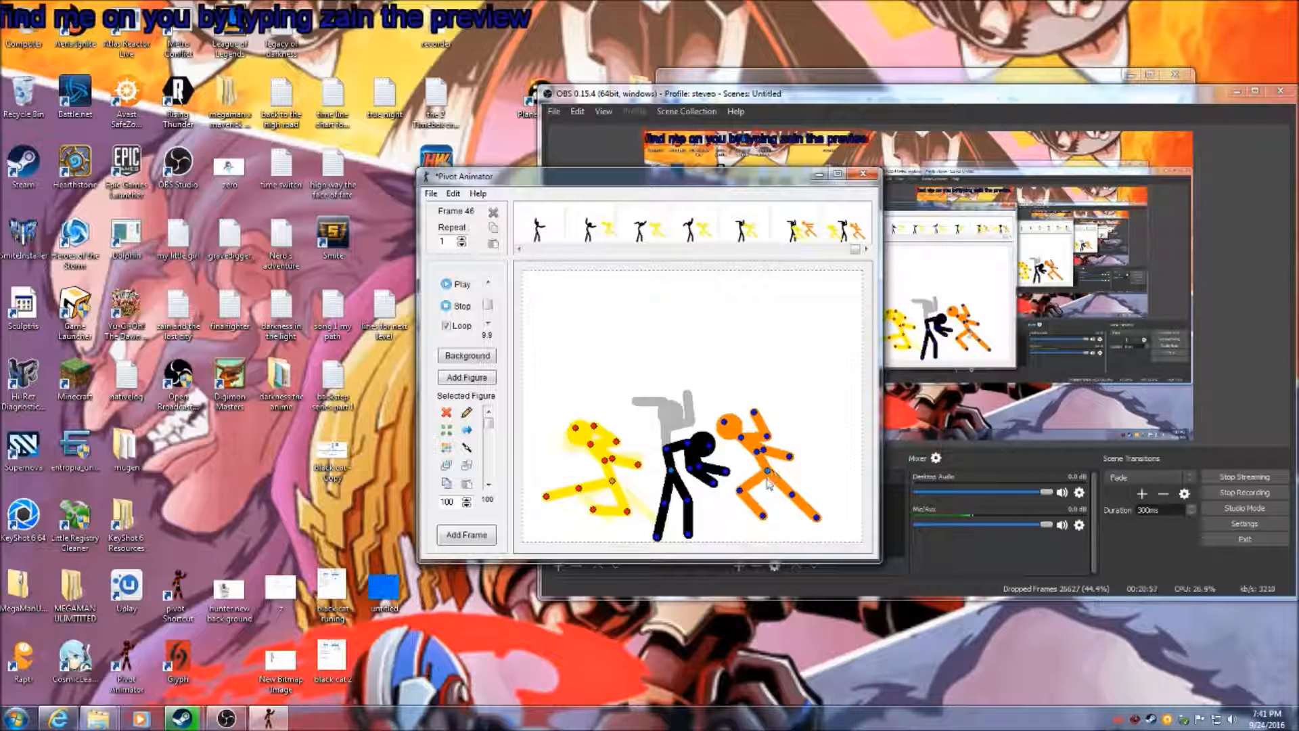
# Move the orange figure in frame 46 against the black figure with its arm striking forward, and add the frame
pyautogui.moveTo(769, 472); pyautogui.dragTo(753, 477)
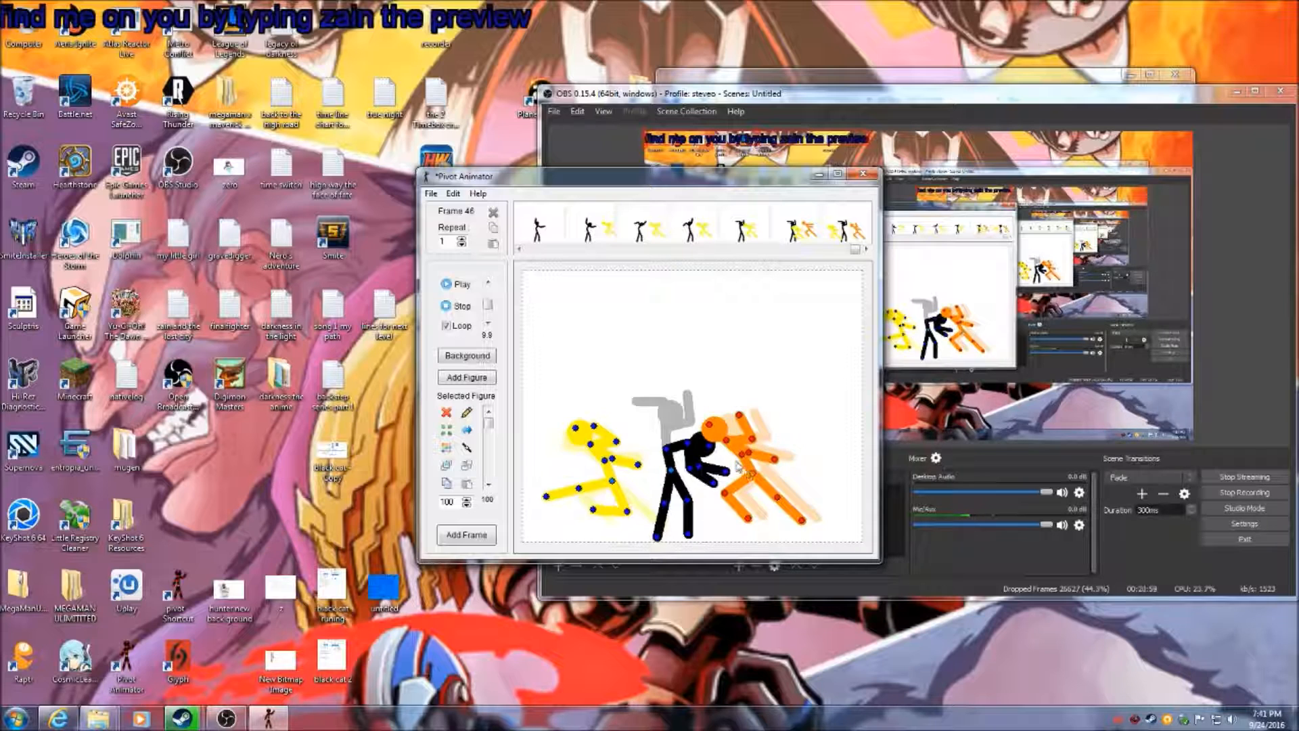
pyautogui.moveTo(740, 420); pyautogui.dragTo(692, 454)
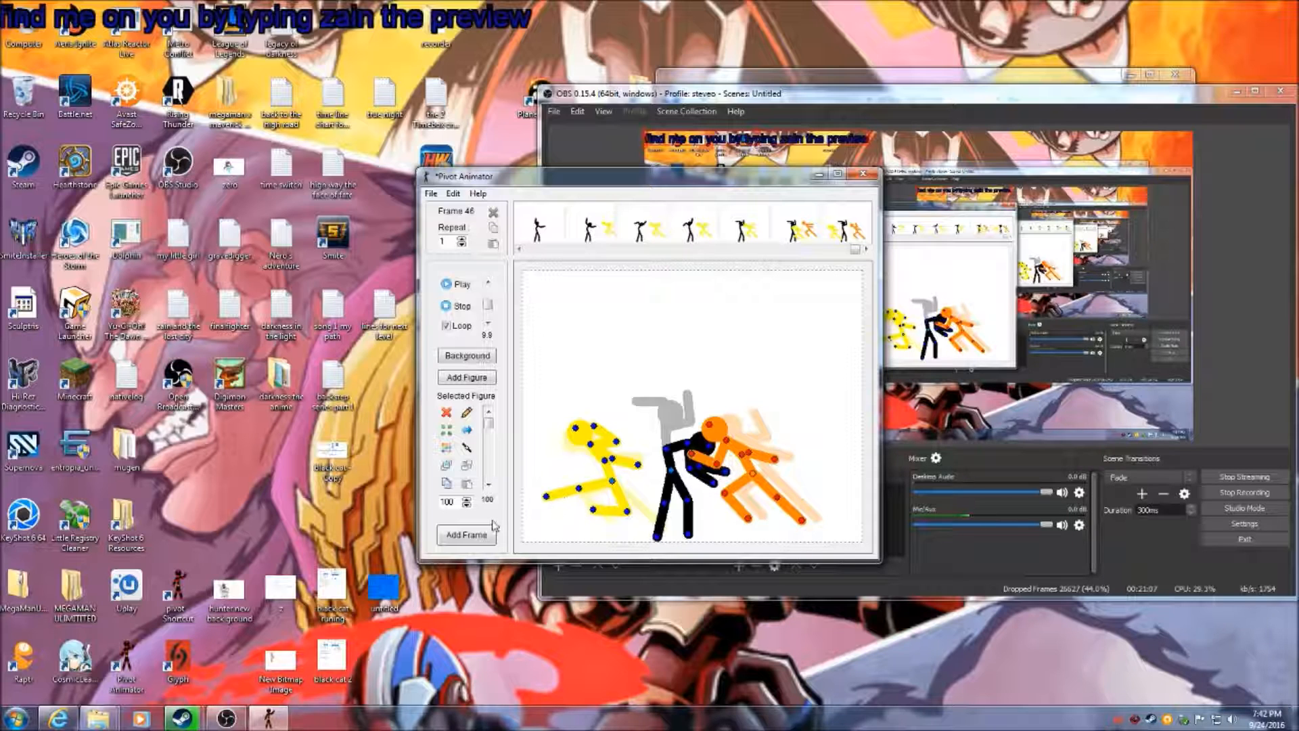
pyautogui.click(466, 535)
# Build frame 47 with the yellow figure standing on one leg, its other leg toward the black figure, and the orange figure moved behind it
pyautogui.moveTo(593, 509); pyautogui.dragTo(640, 500)
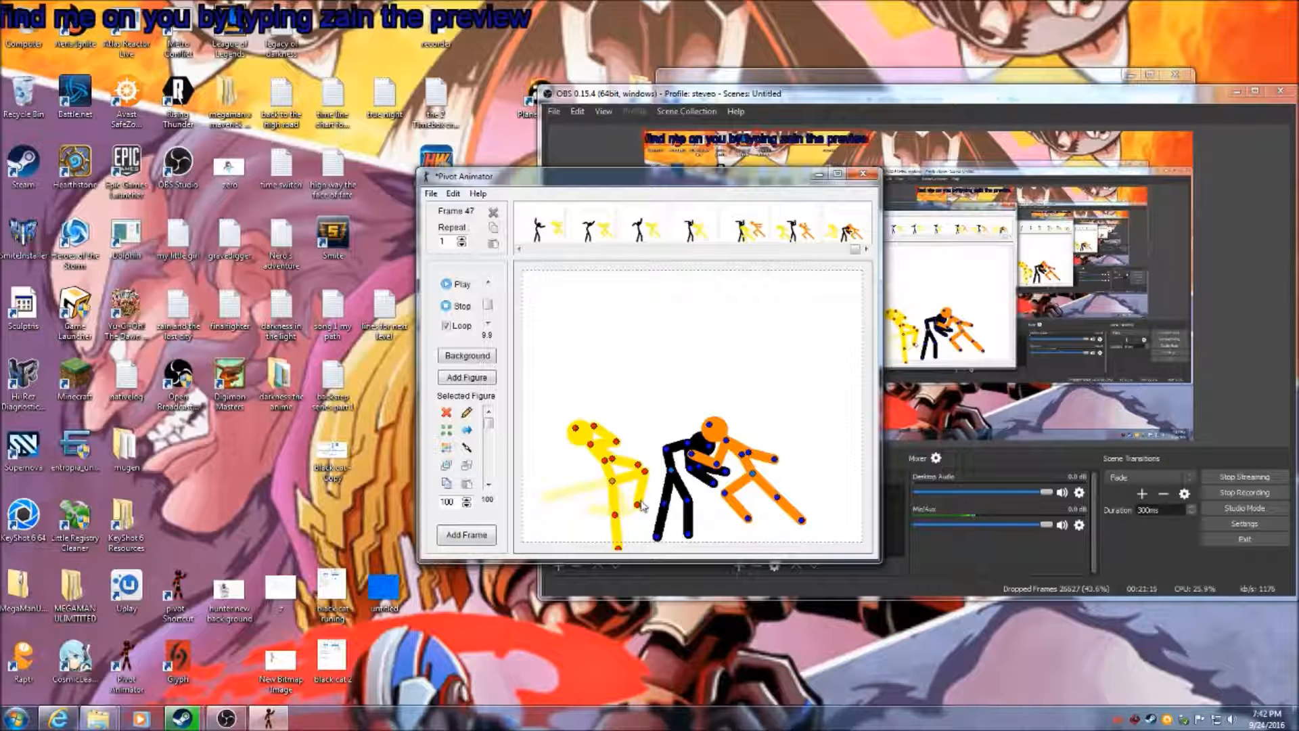
pyautogui.moveTo(639, 505); pyautogui.dragTo(656, 504)
pyautogui.click(467, 534)
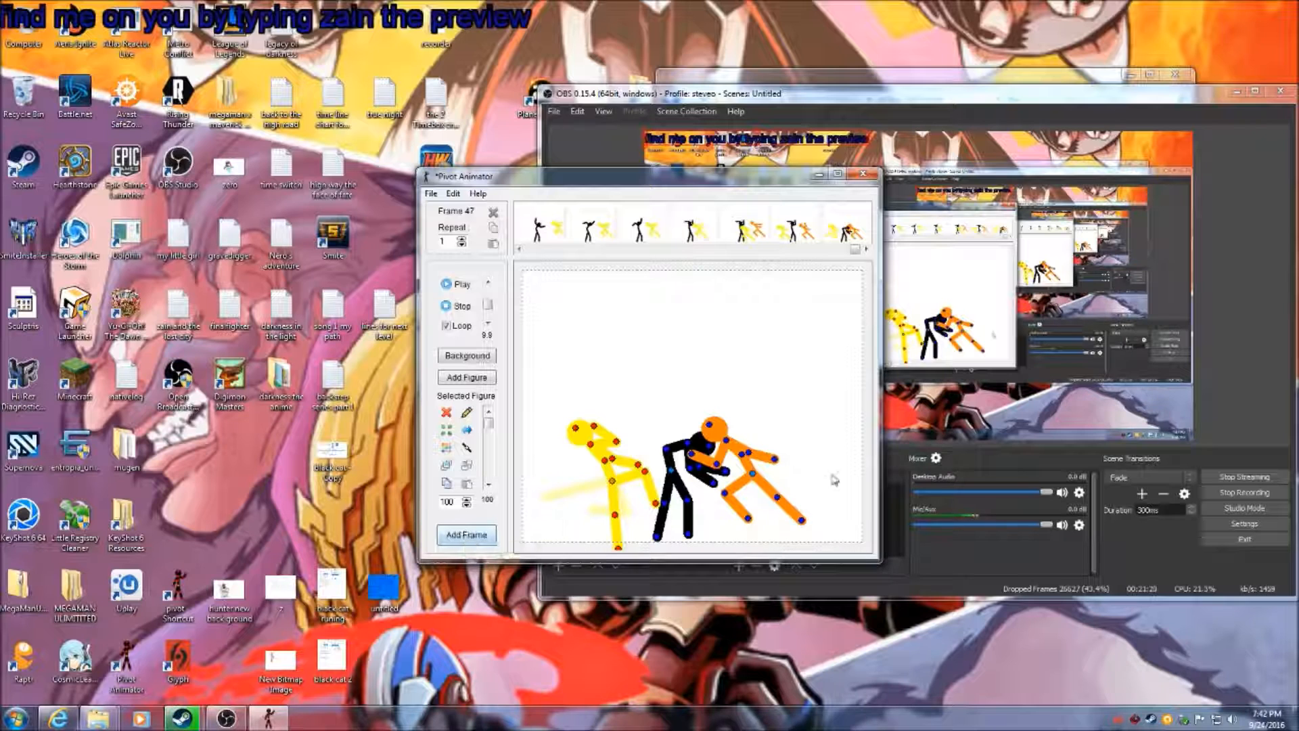
pyautogui.moveTo(753, 475); pyautogui.dragTo(580, 478)
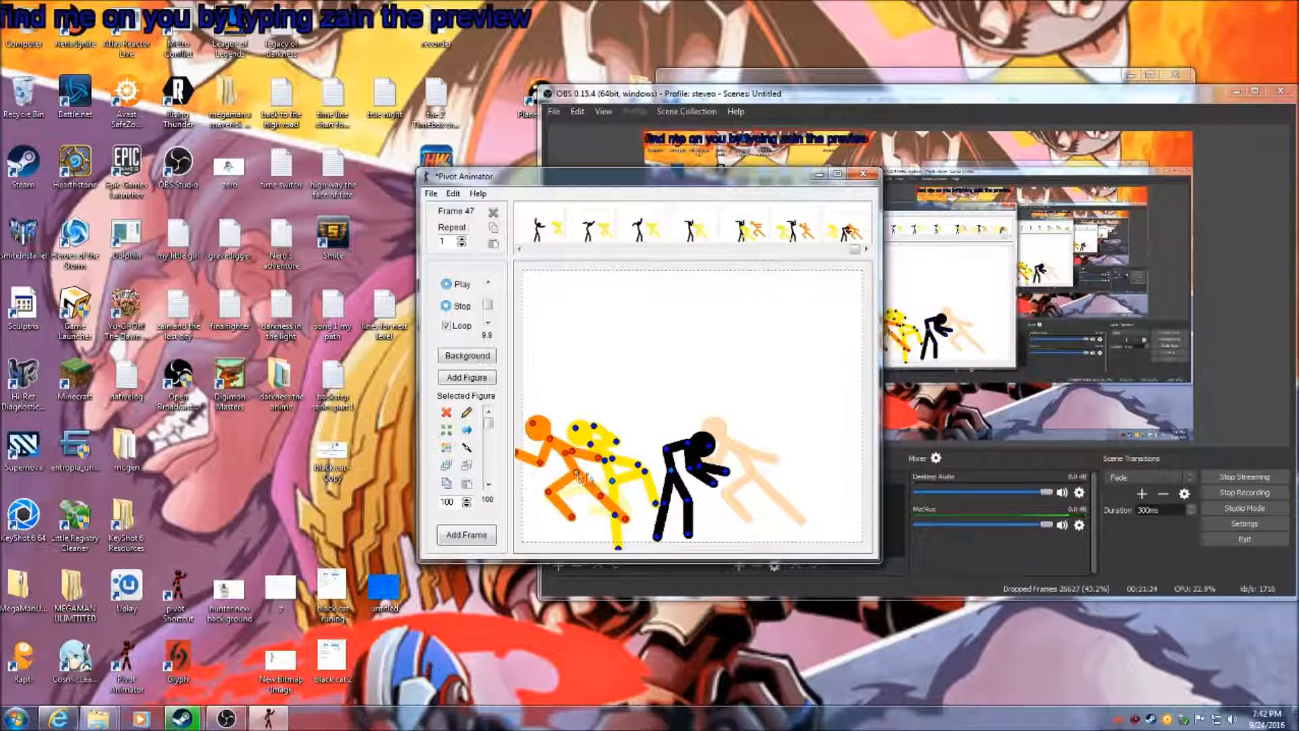
pyautogui.click(486, 534)
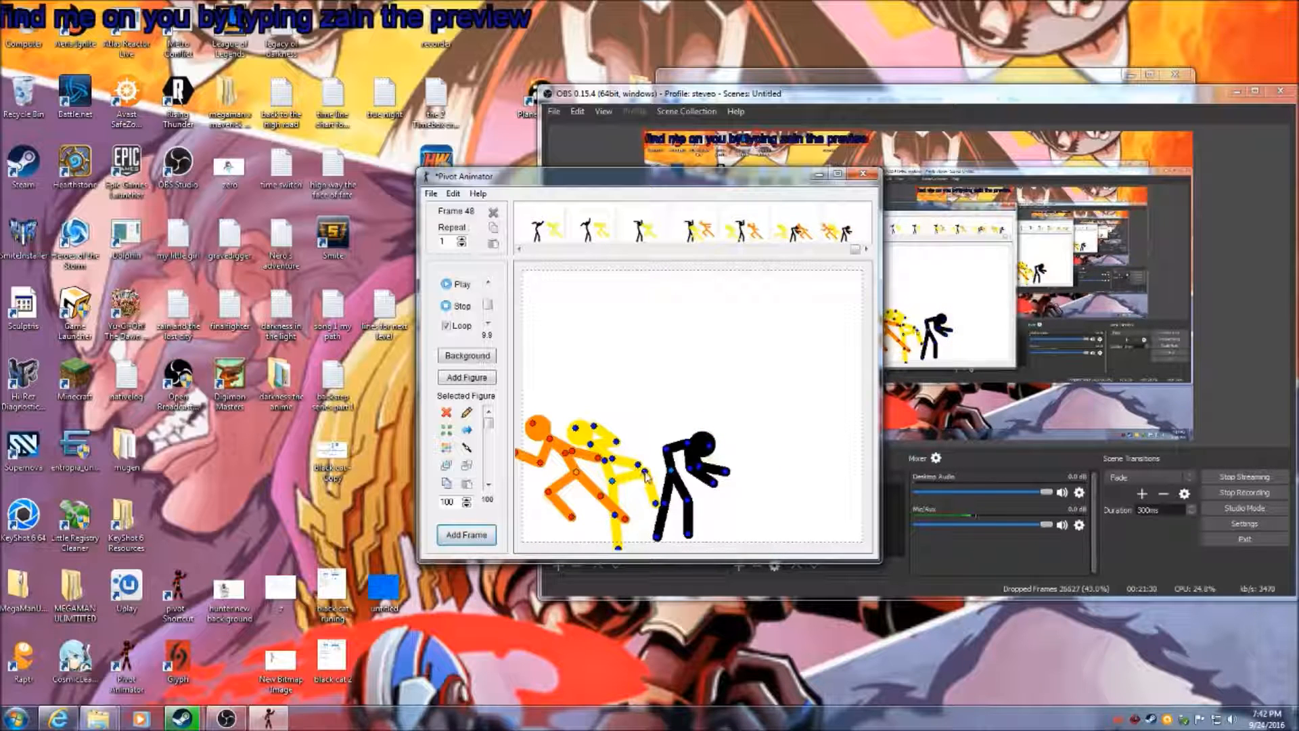
# Build frame 48 with the yellow figure kicking the black figure slightly off the ground and the orange figure shifted partly off the canvas edge
pyautogui.moveTo(666, 450); pyautogui.dragTo(674, 449)
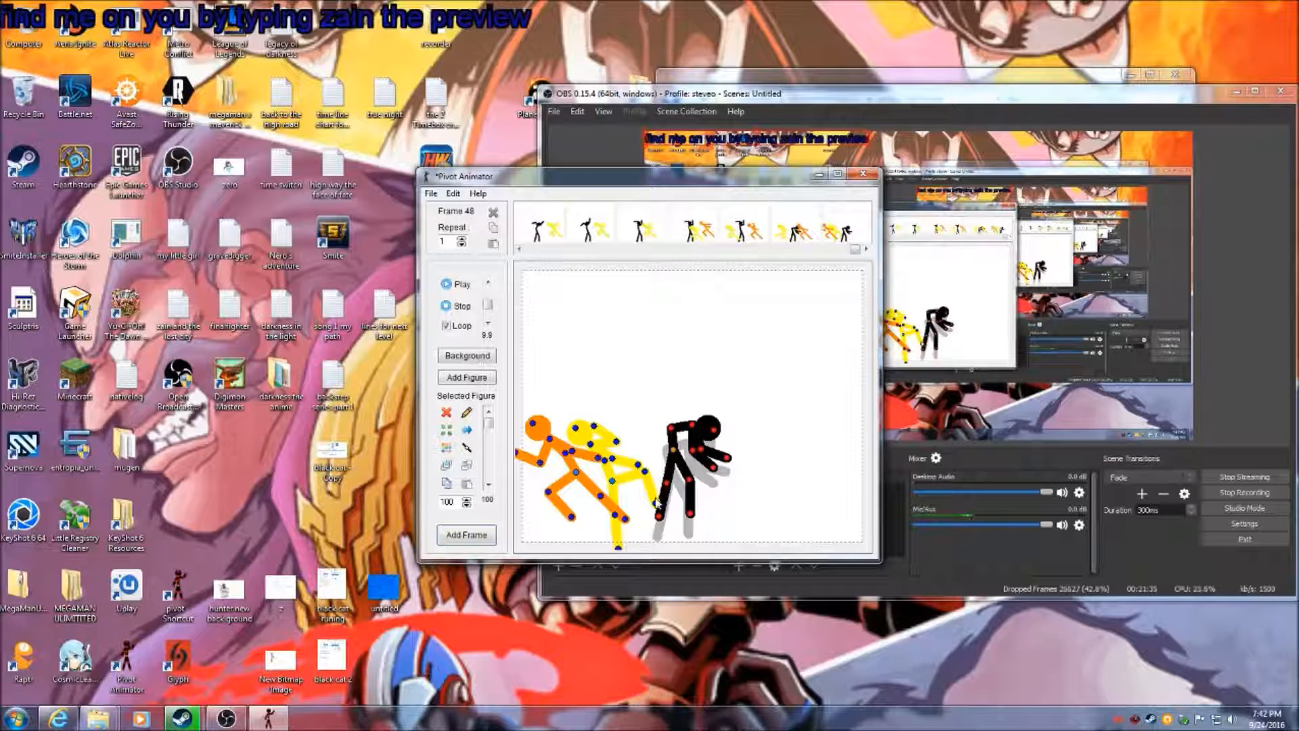
pyautogui.moveTo(658, 505); pyautogui.dragTo(679, 470)
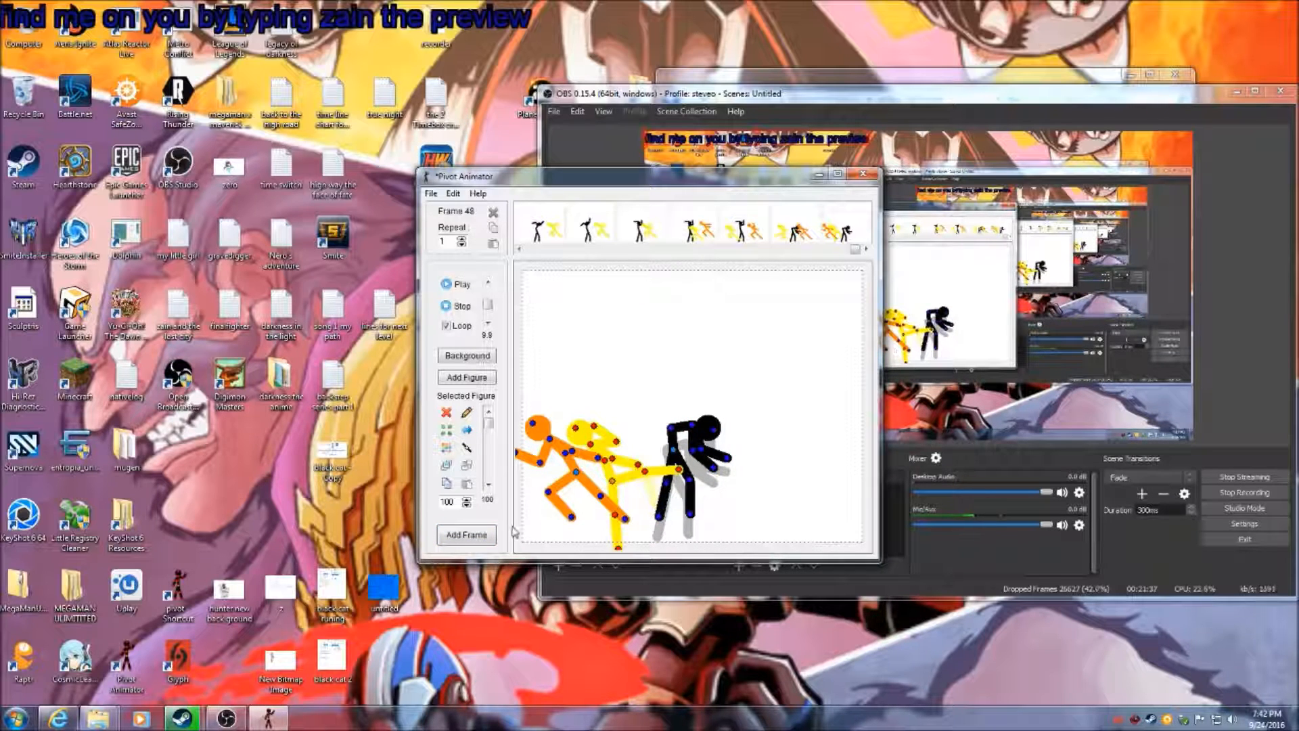
pyautogui.moveTo(638, 465); pyautogui.dragTo(619, 431)
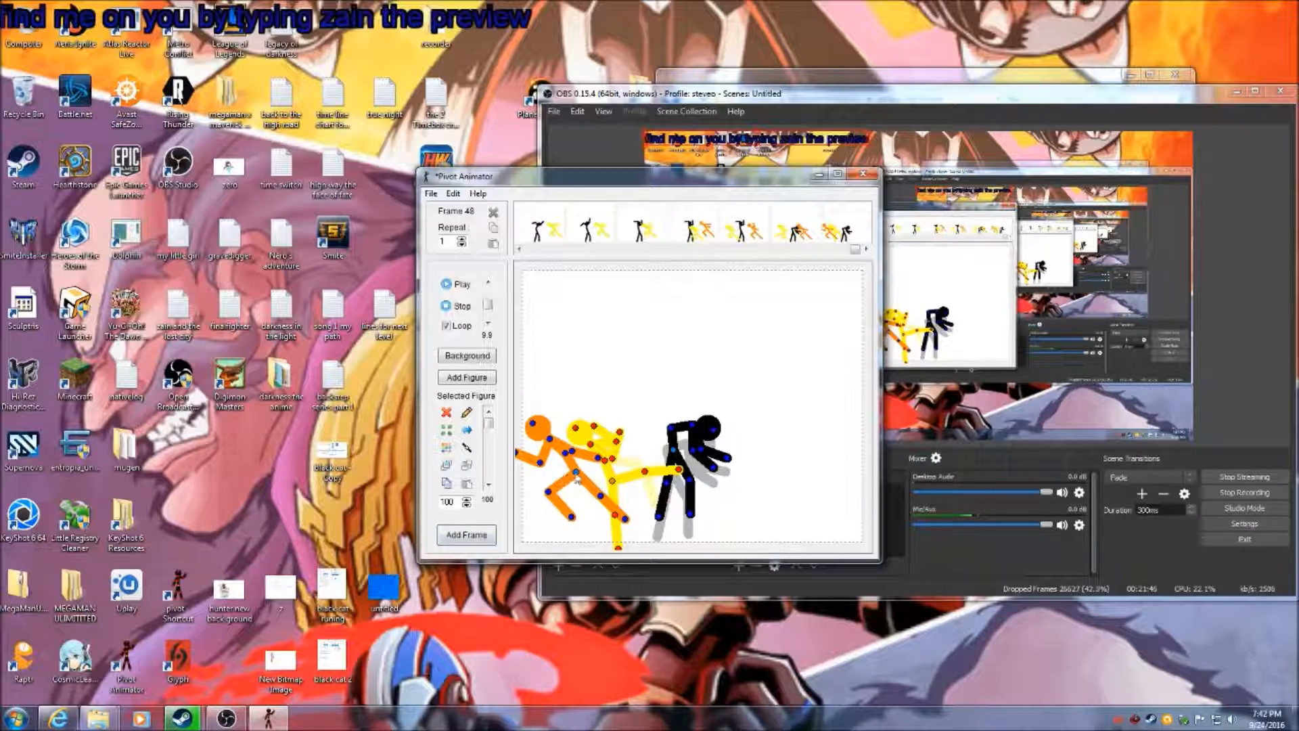
pyautogui.moveTo(576, 473); pyautogui.dragTo(542, 474)
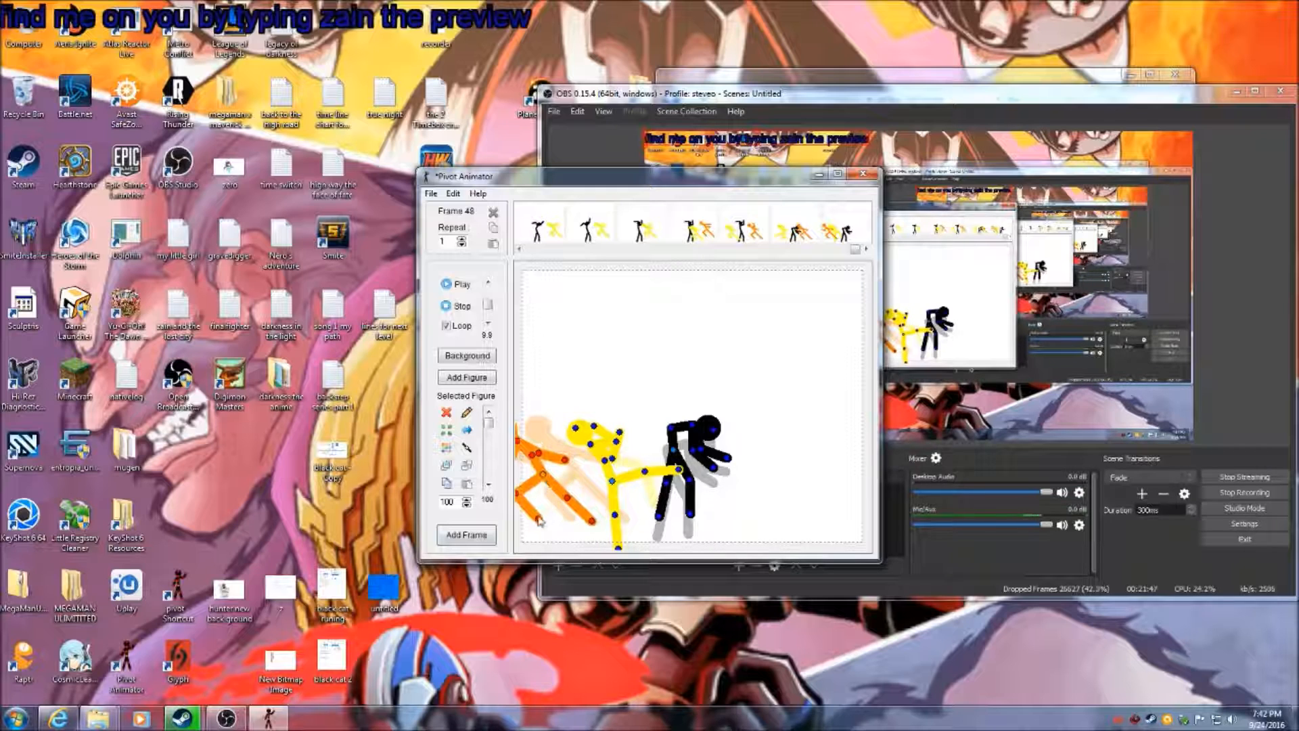
pyautogui.click(447, 534)
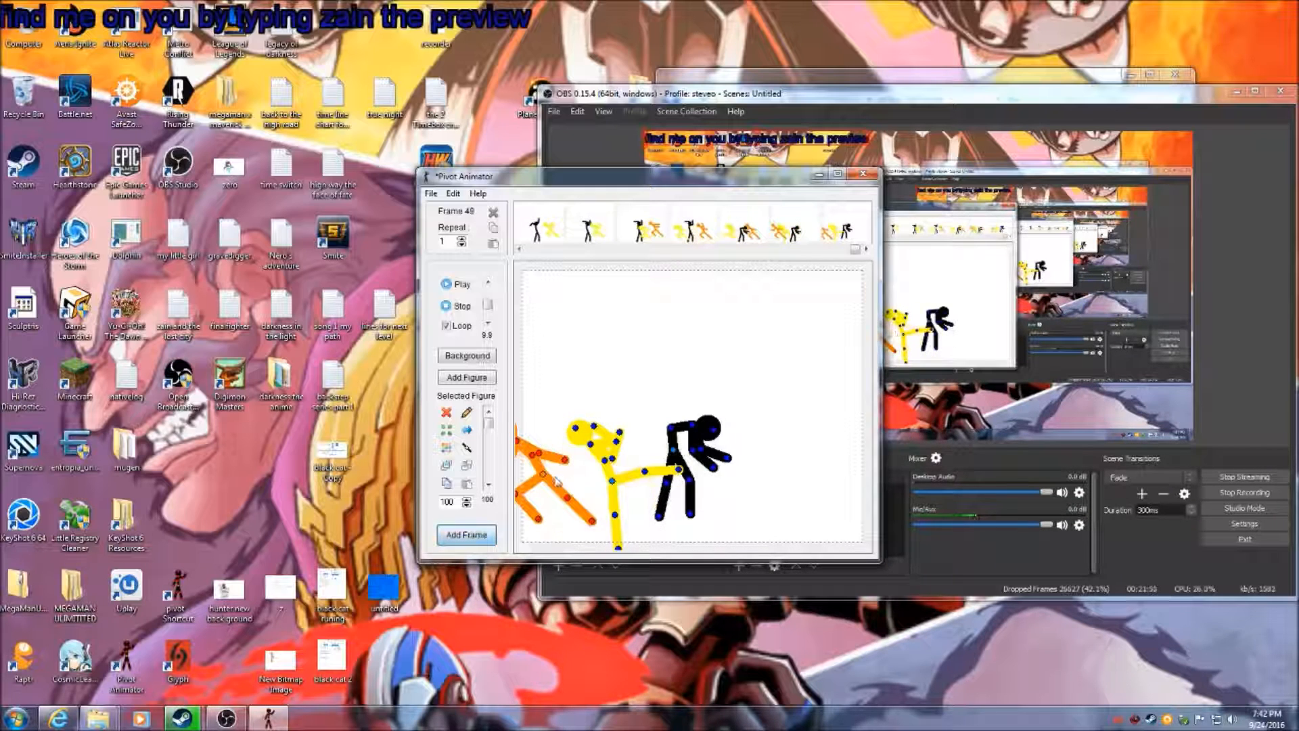
# In frame 49, put the yellow figure behind the black one with its legs in a vertical split, and bend the black figure backward with raised arms
pyautogui.moveTo(539, 454); pyautogui.dragTo(760, 444)
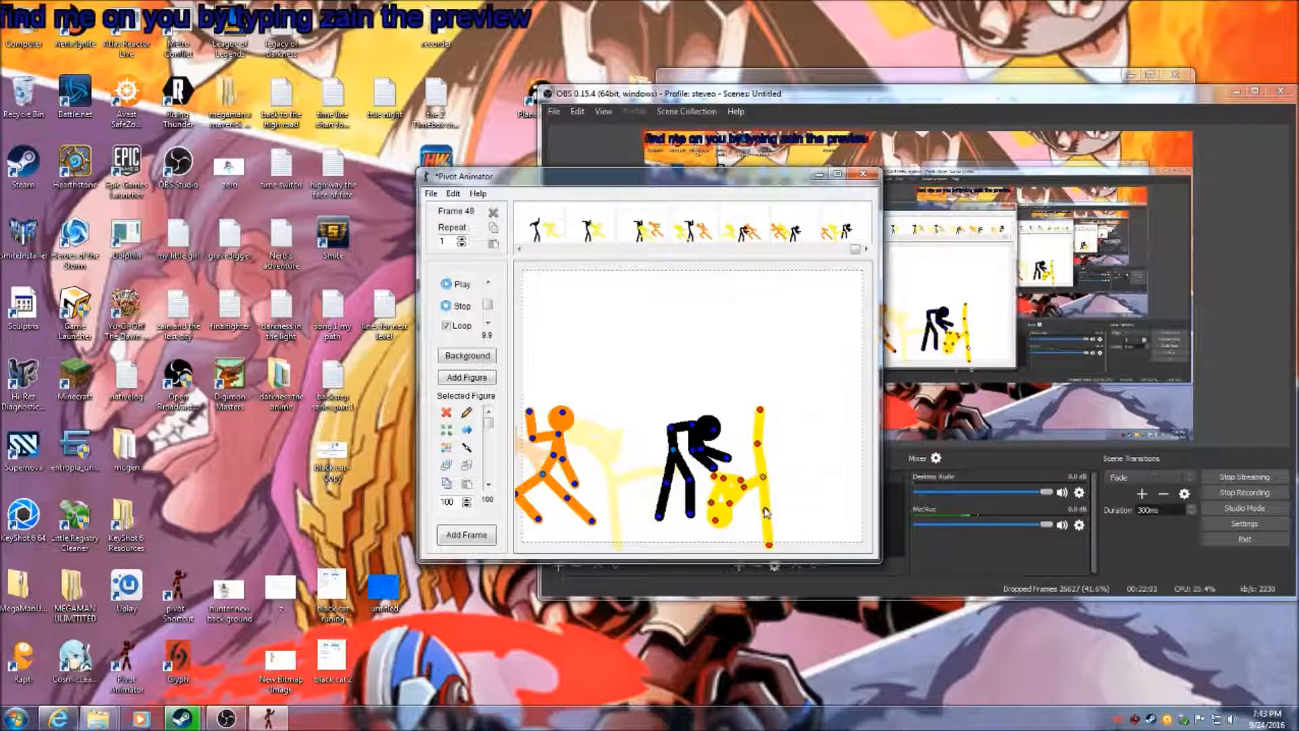
pyautogui.moveTo(745, 488); pyautogui.dragTo(730, 457)
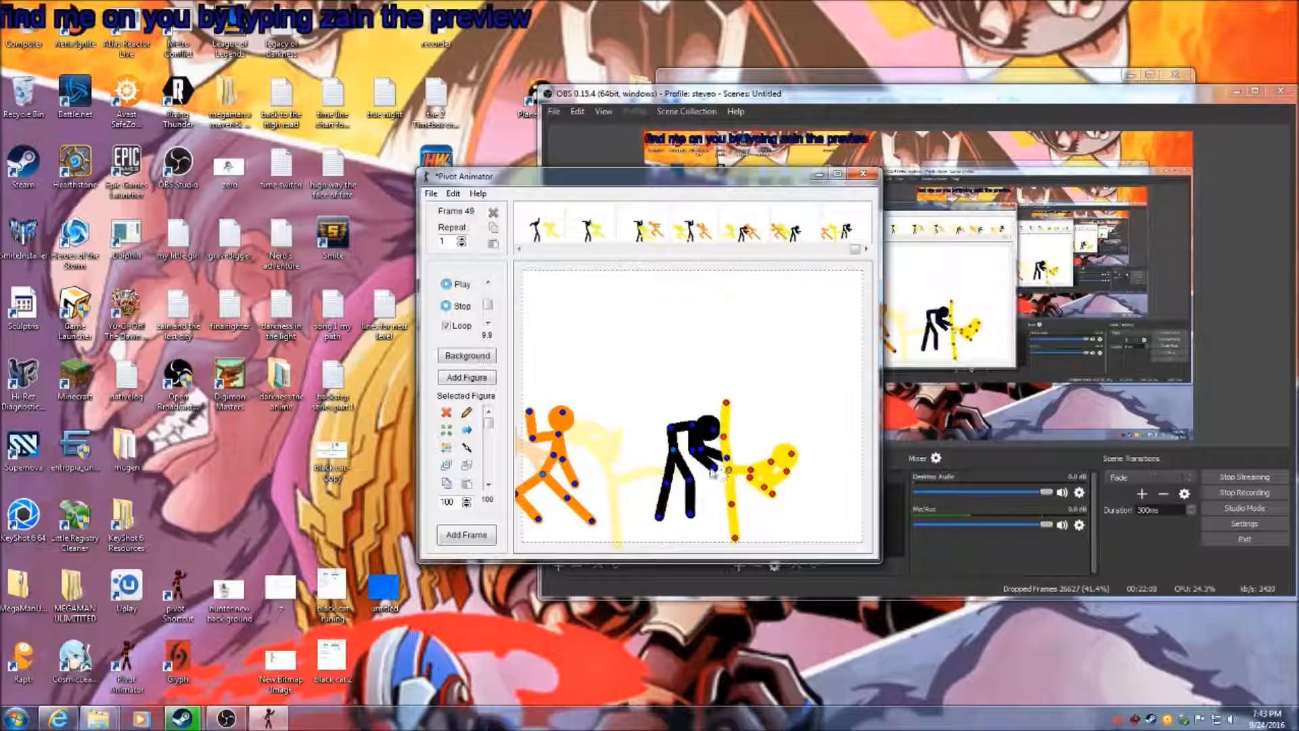
pyautogui.moveTo(710, 431); pyautogui.dragTo(669, 428)
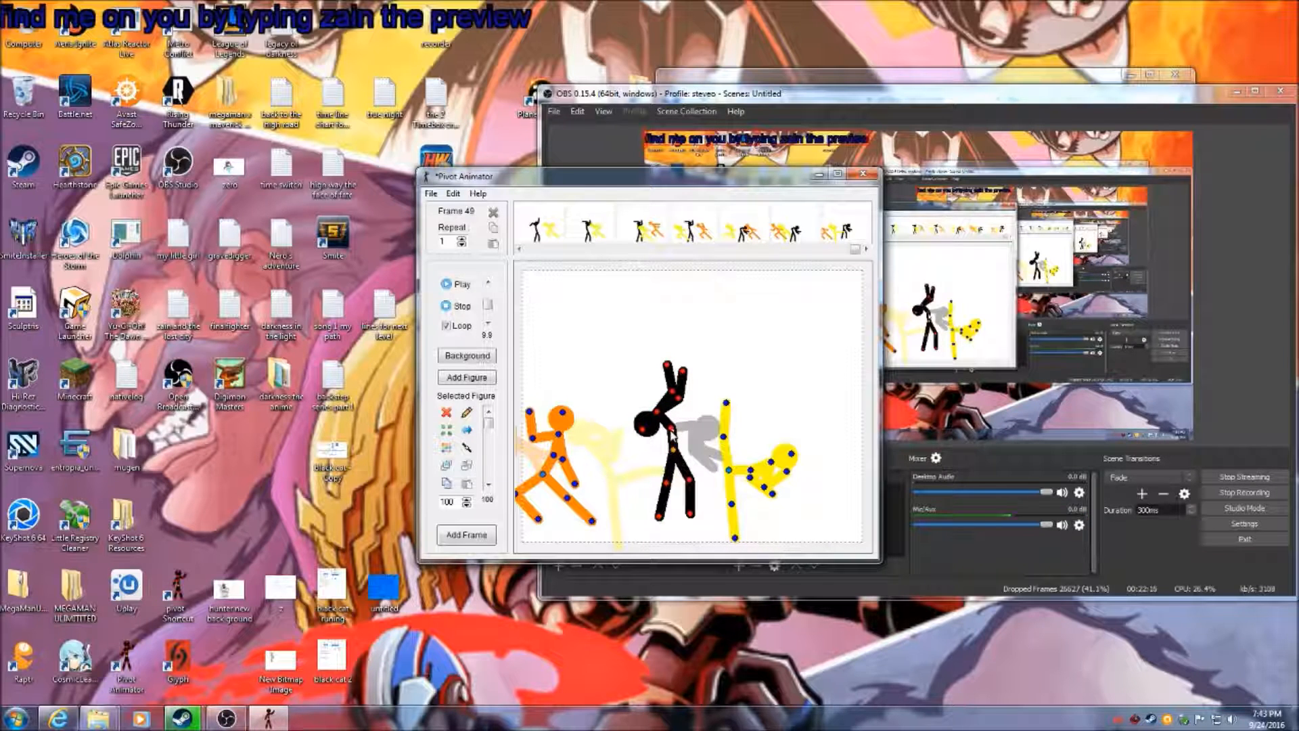
pyautogui.moveTo(672, 433); pyautogui.dragTo(746, 415)
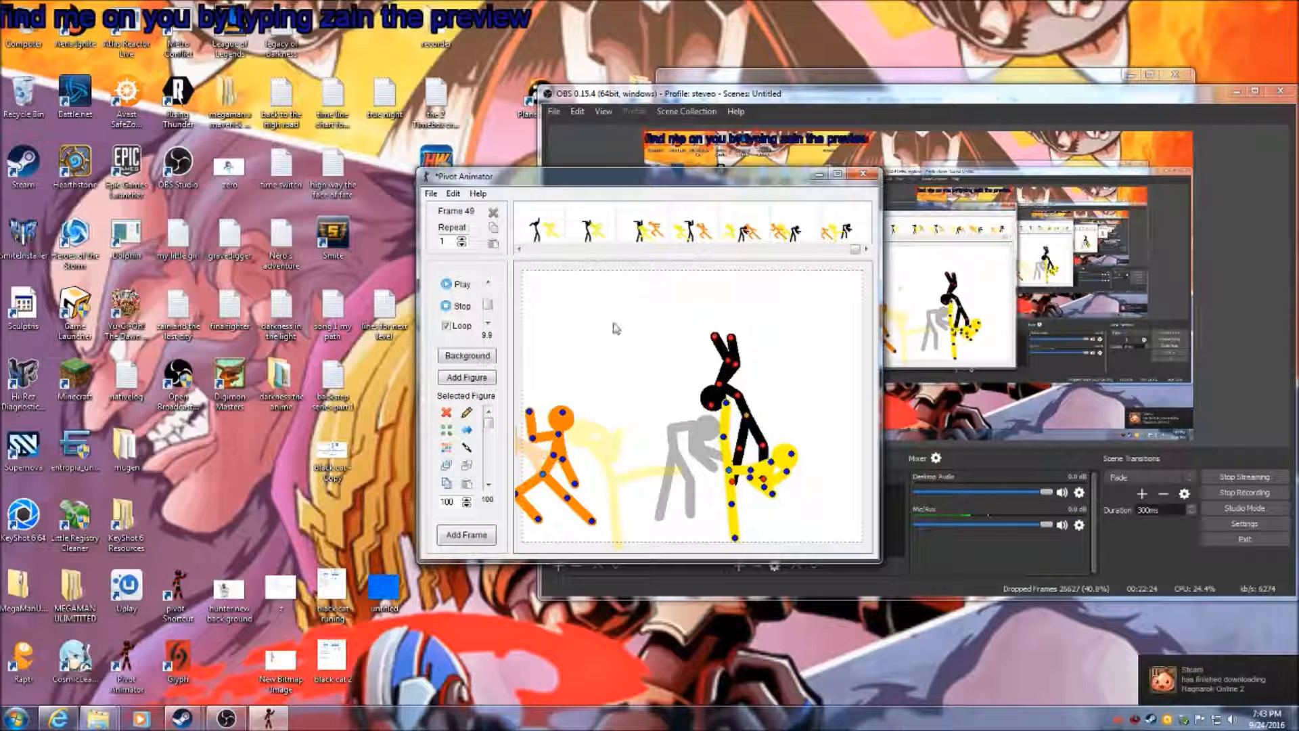
pyautogui.moveTo(751, 420); pyautogui.dragTo(691, 411)
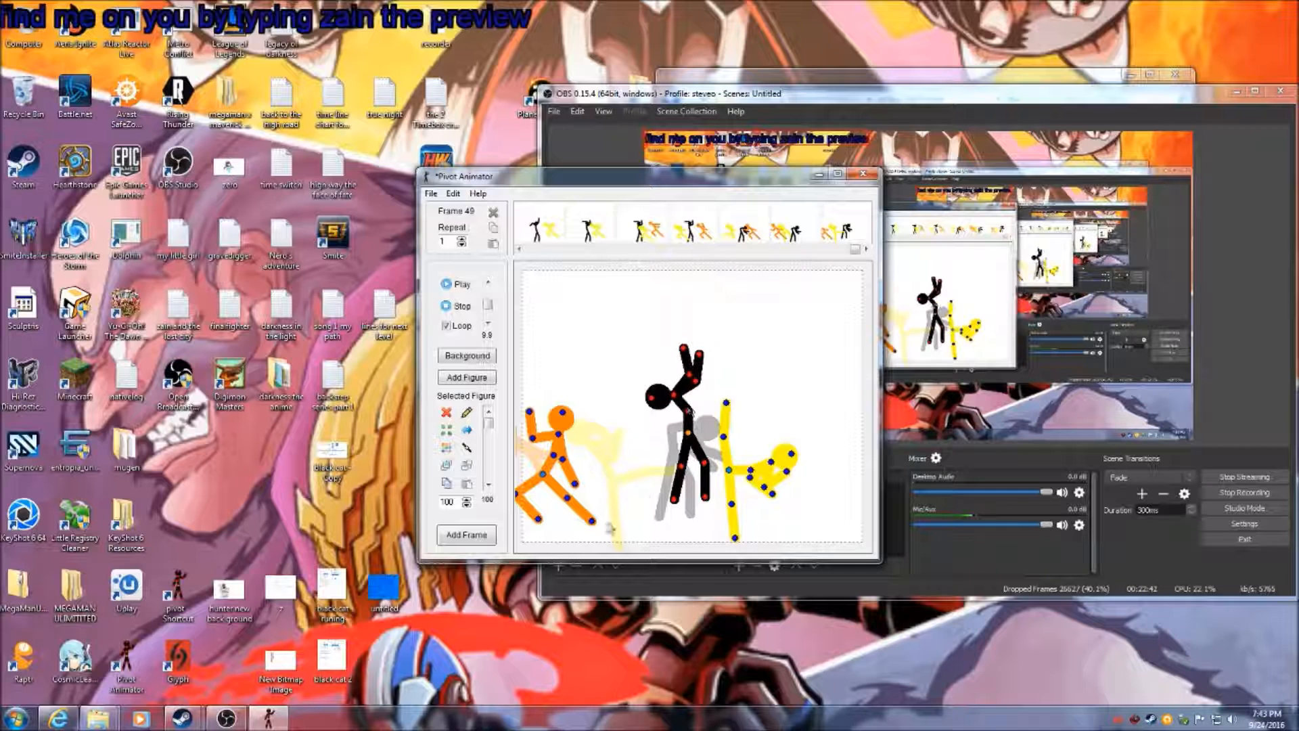
# Pose the orange figure in frame 49 with its legs closer together and an arm raised to its head, and add the frame
pyautogui.moveTo(517, 495)
pyautogui.mouseDown()
pyautogui.moveTo(577, 502)
pyautogui.moveTo(588, 482)
pyautogui.moveTo(575, 527)
pyautogui.moveTo(588, 522)
pyautogui.moveTo(540, 505)
pyautogui.mouseUp()
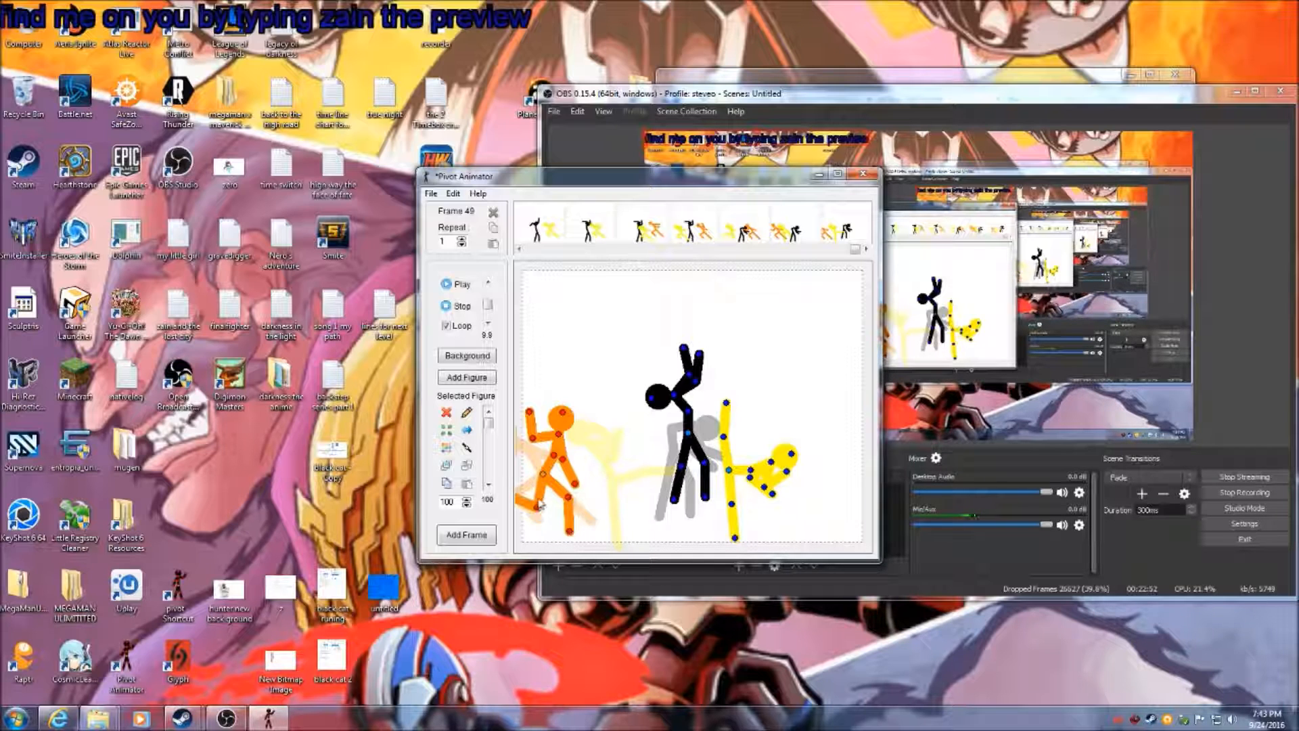
pyautogui.moveTo(529, 413); pyautogui.dragTo(548, 415)
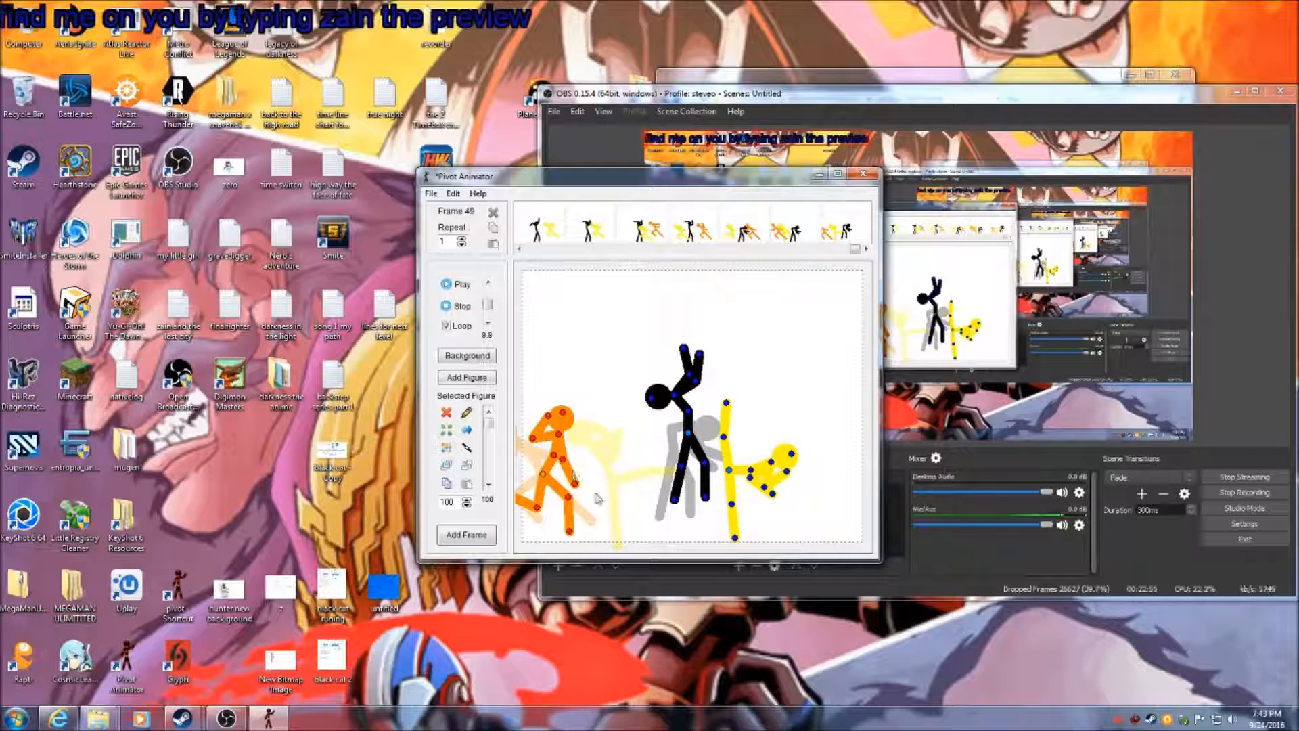
pyautogui.click(470, 538)
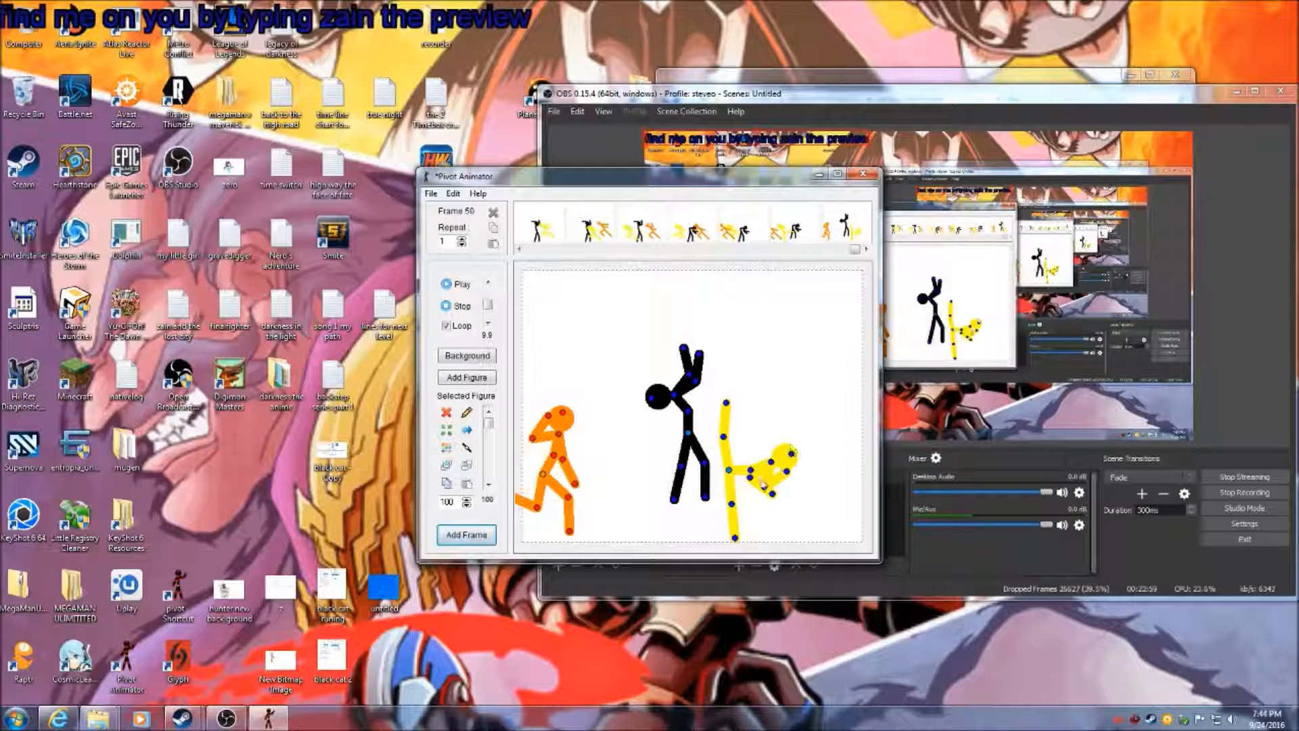
# Build frame 50 with the yellow figure airborne, one leg pointing straight up, and the black figure pitched forward toward it with legs trailing
pyautogui.moveTo(730, 469); pyautogui.dragTo(782, 399)
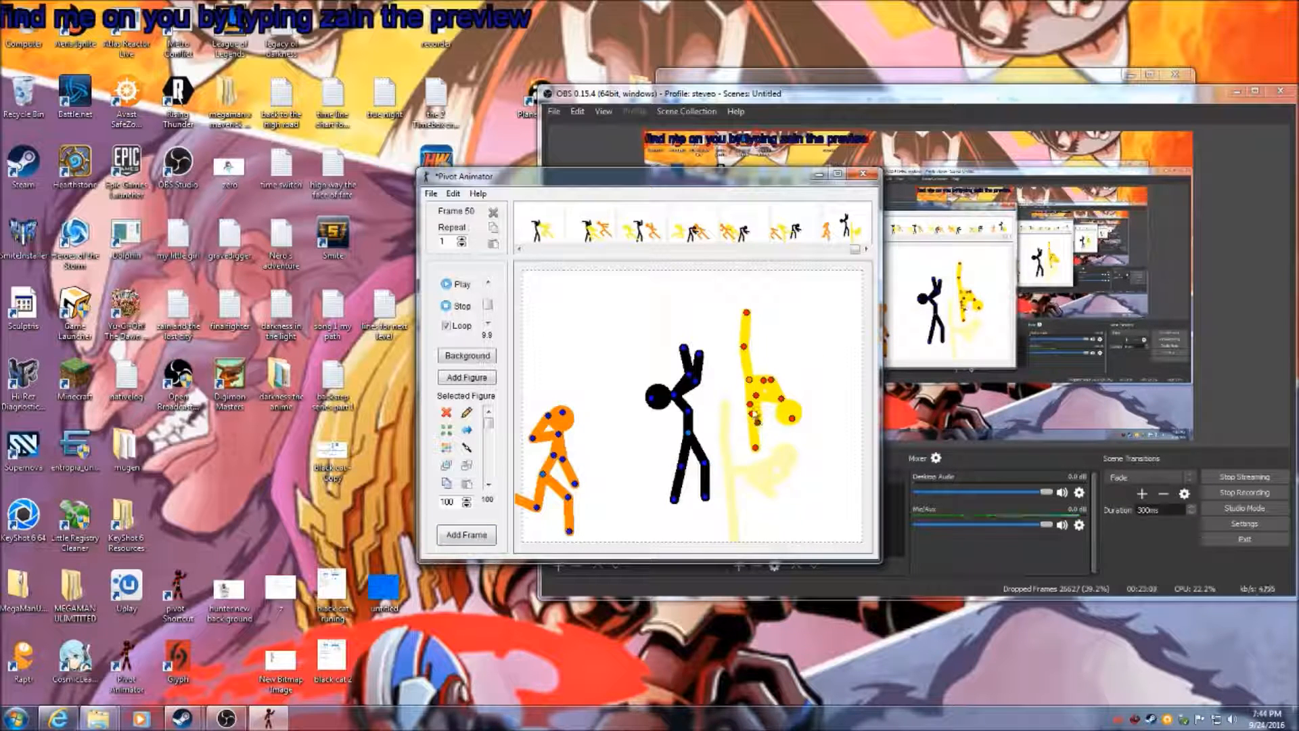
pyautogui.moveTo(755, 418)
pyautogui.mouseDown()
pyautogui.moveTo(730, 406)
pyautogui.moveTo(719, 379)
pyautogui.moveTo(735, 416)
pyautogui.mouseUp()
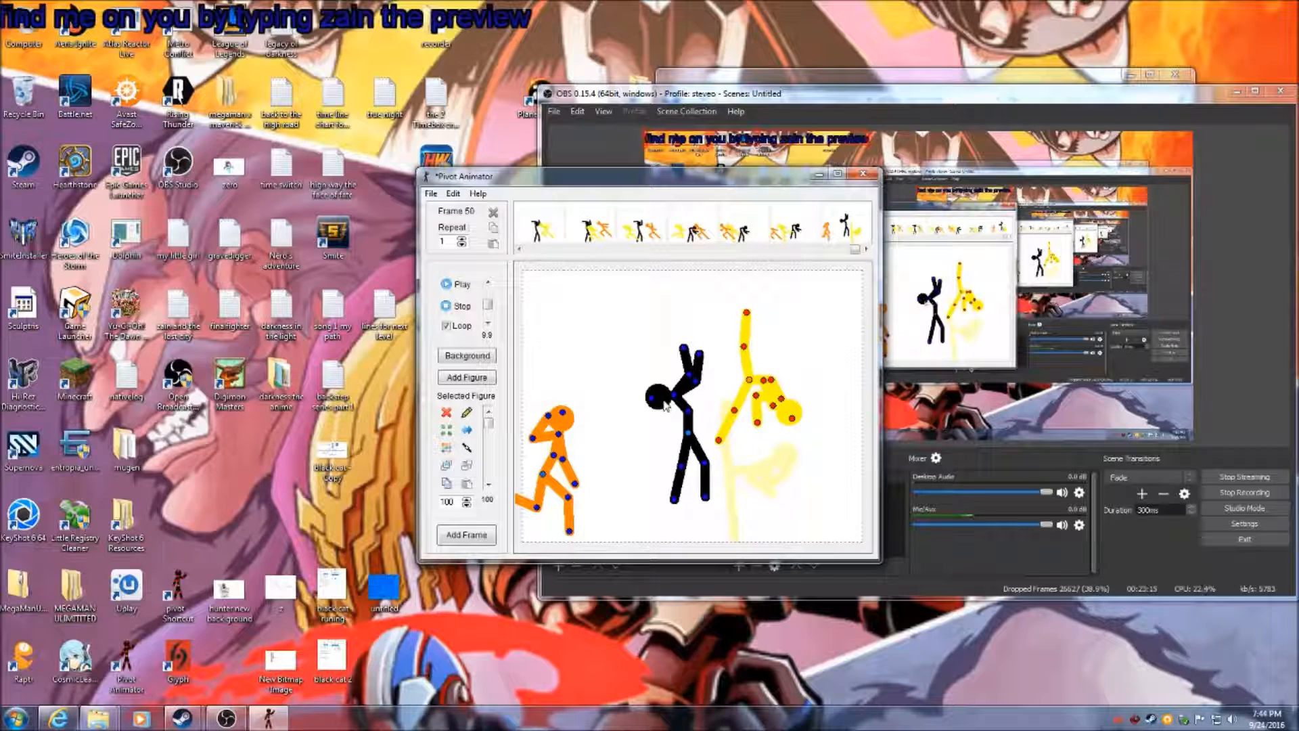
pyautogui.moveTo(651, 399); pyautogui.dragTo(691, 388)
pyautogui.moveTo(681, 466); pyautogui.dragTo(659, 502)
pyautogui.click(479, 536)
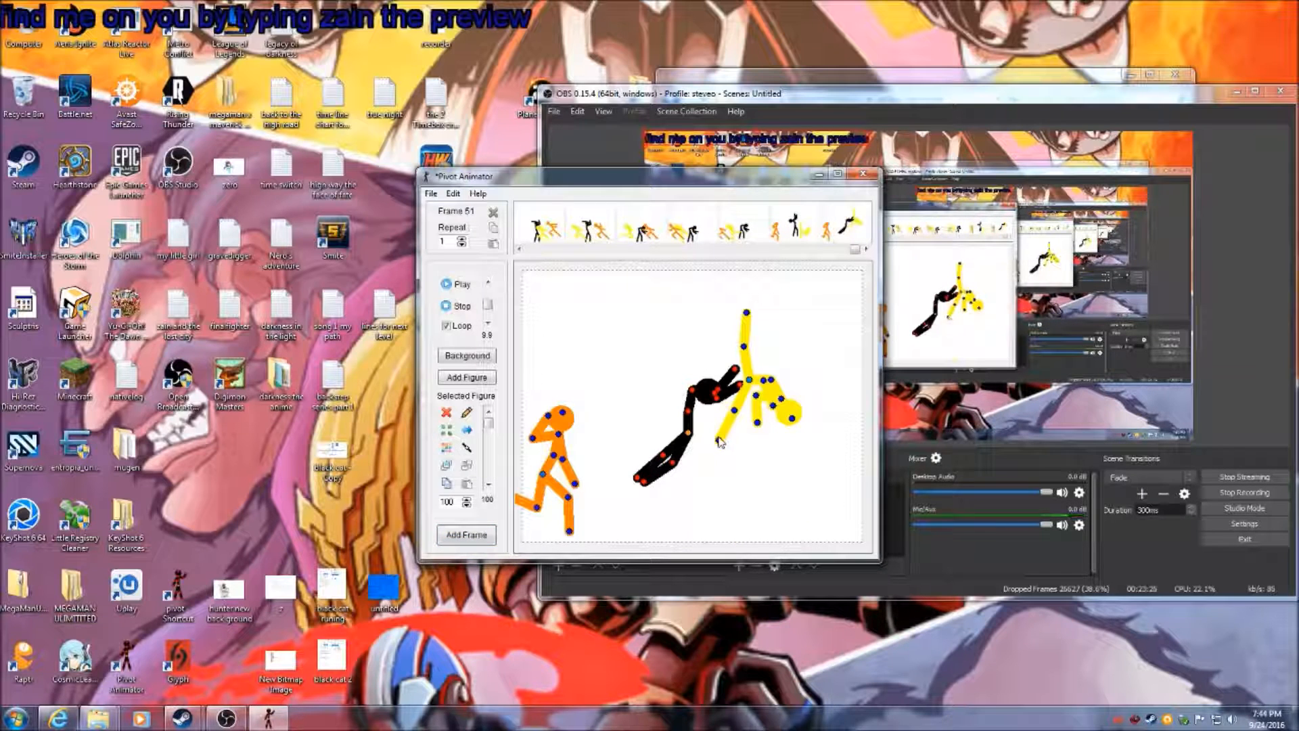
# Build frame 51 with the yellow figure's leg swung into the black figure, and frame 52 with the black figure doubled over above that leg
pyautogui.moveTo(718, 440); pyautogui.dragTo(725, 402)
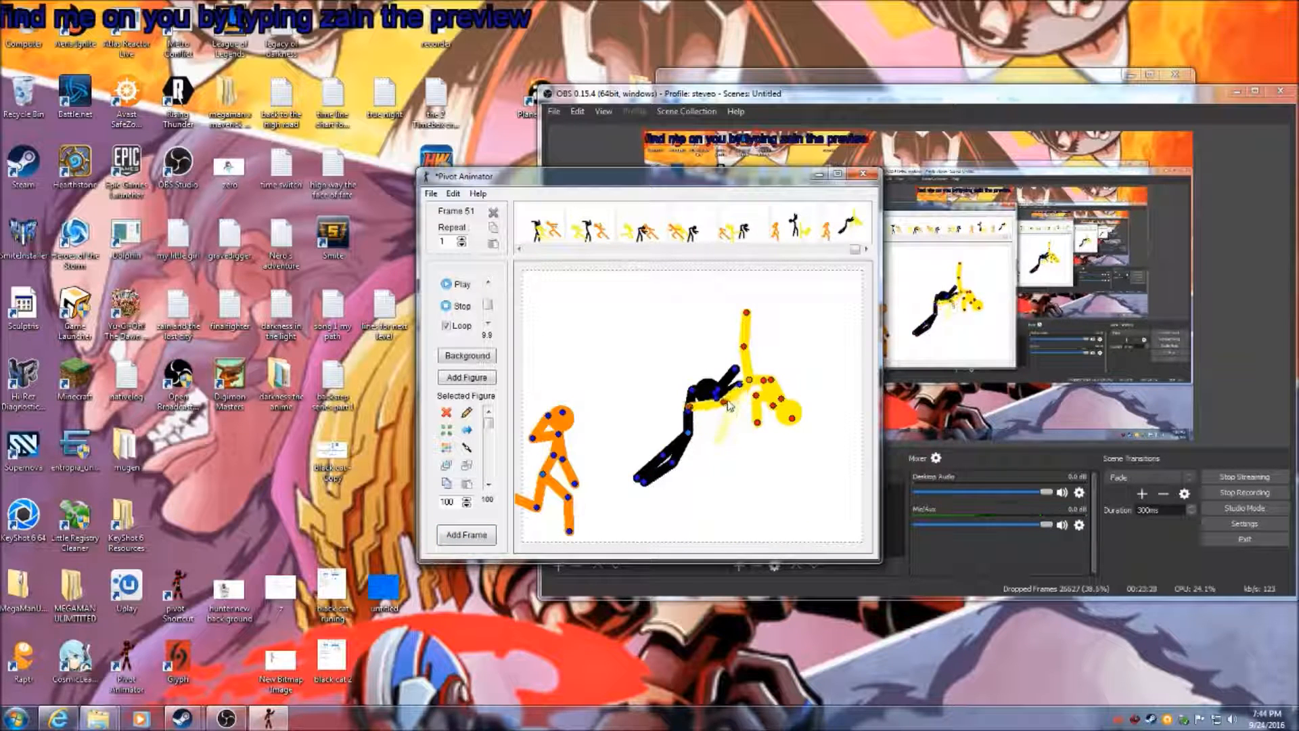
pyautogui.click(472, 537)
pyautogui.moveTo(723, 403); pyautogui.dragTo(677, 396)
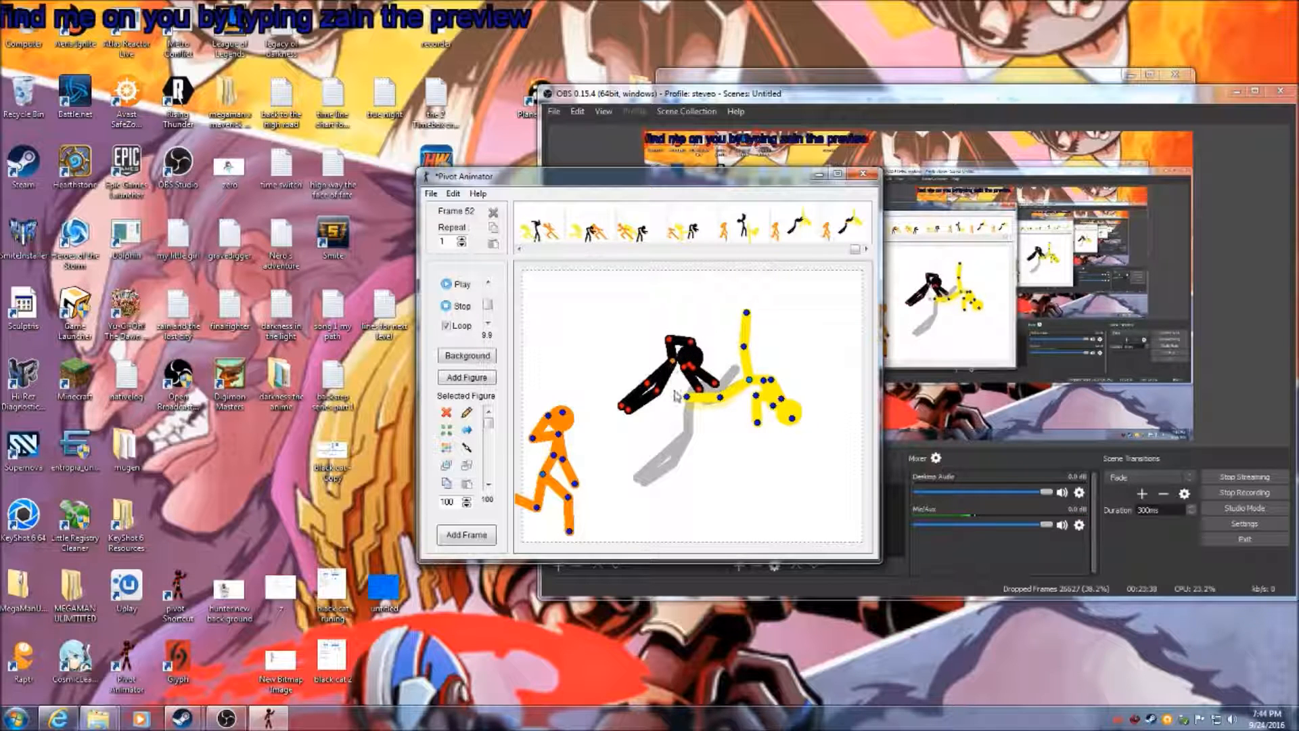
pyautogui.click(495, 538)
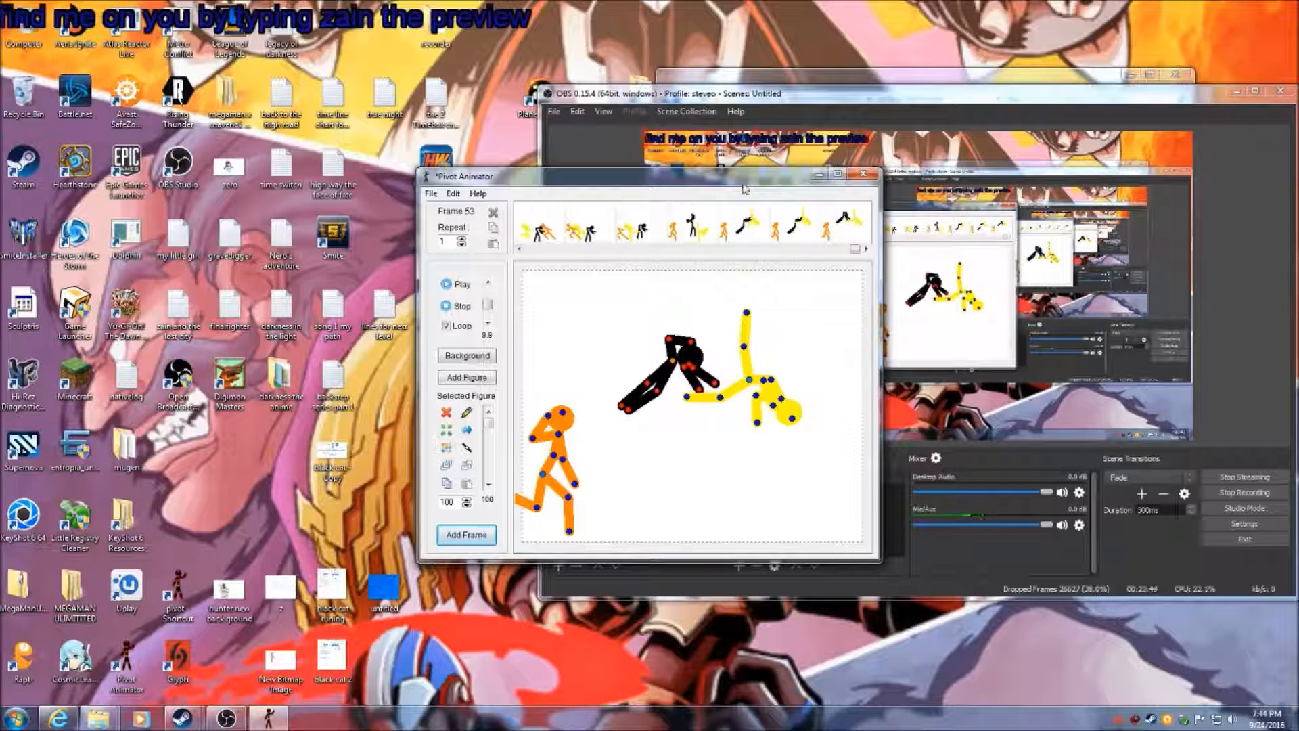
# In frame 51, move the orange figure up to the black figure's feet with one arm reaching forward, and update the frame
pyautogui.click(806, 218)
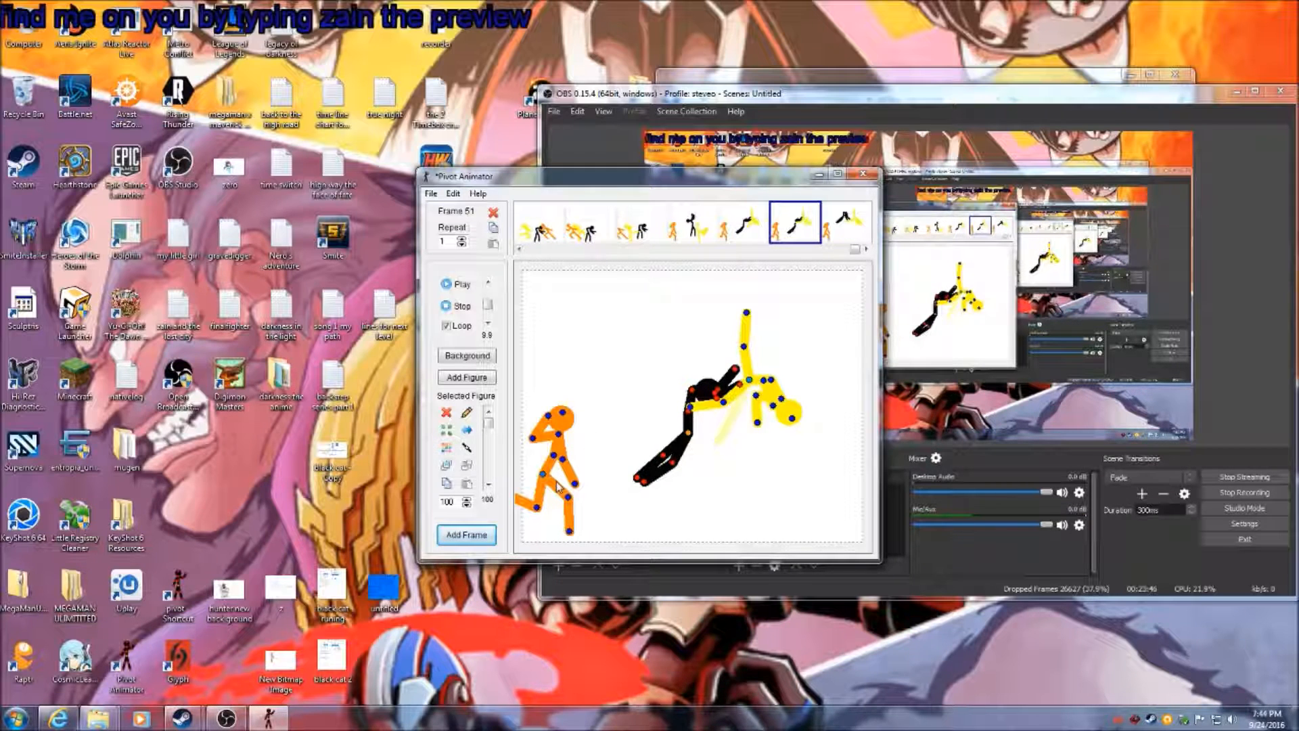
pyautogui.moveTo(543, 474); pyautogui.dragTo(621, 482)
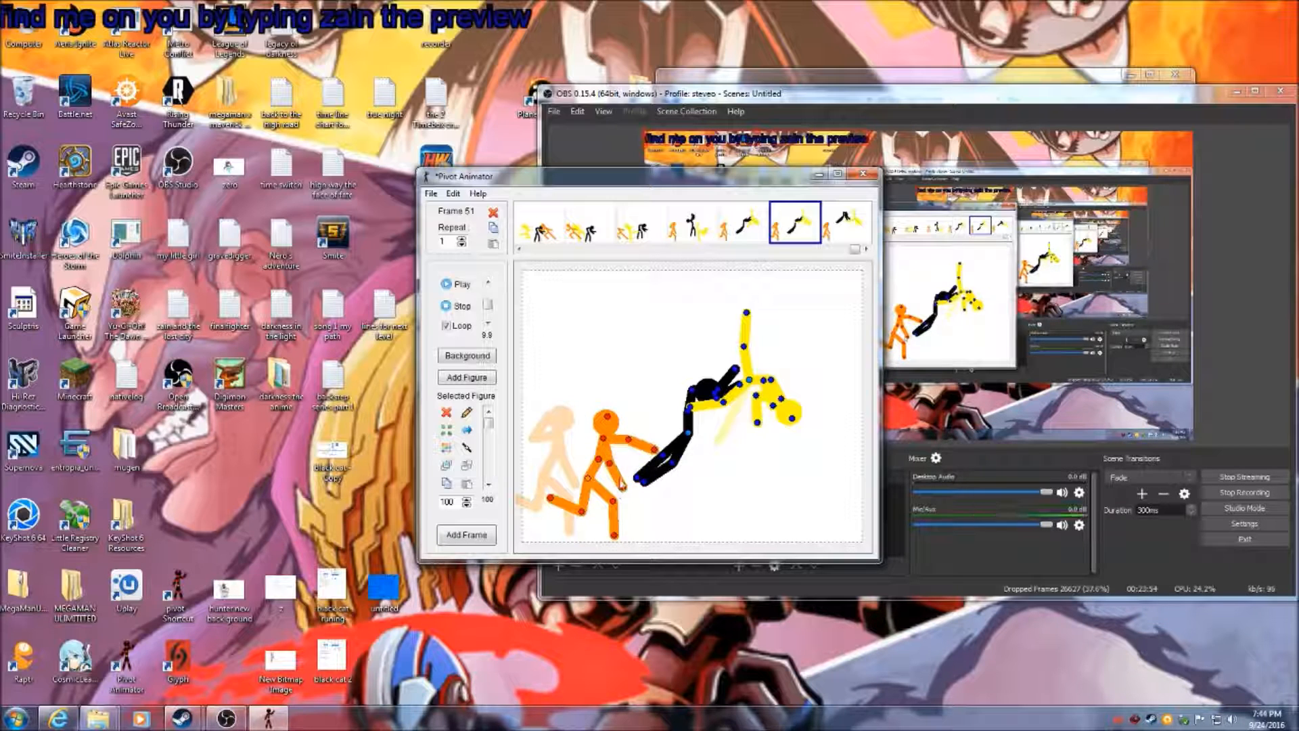
pyautogui.click(468, 535)
# In frame 52, move the orange figure beneath the yellow one, leaning forward with a leg trailing behind, and update the frame
pyautogui.click(847, 219)
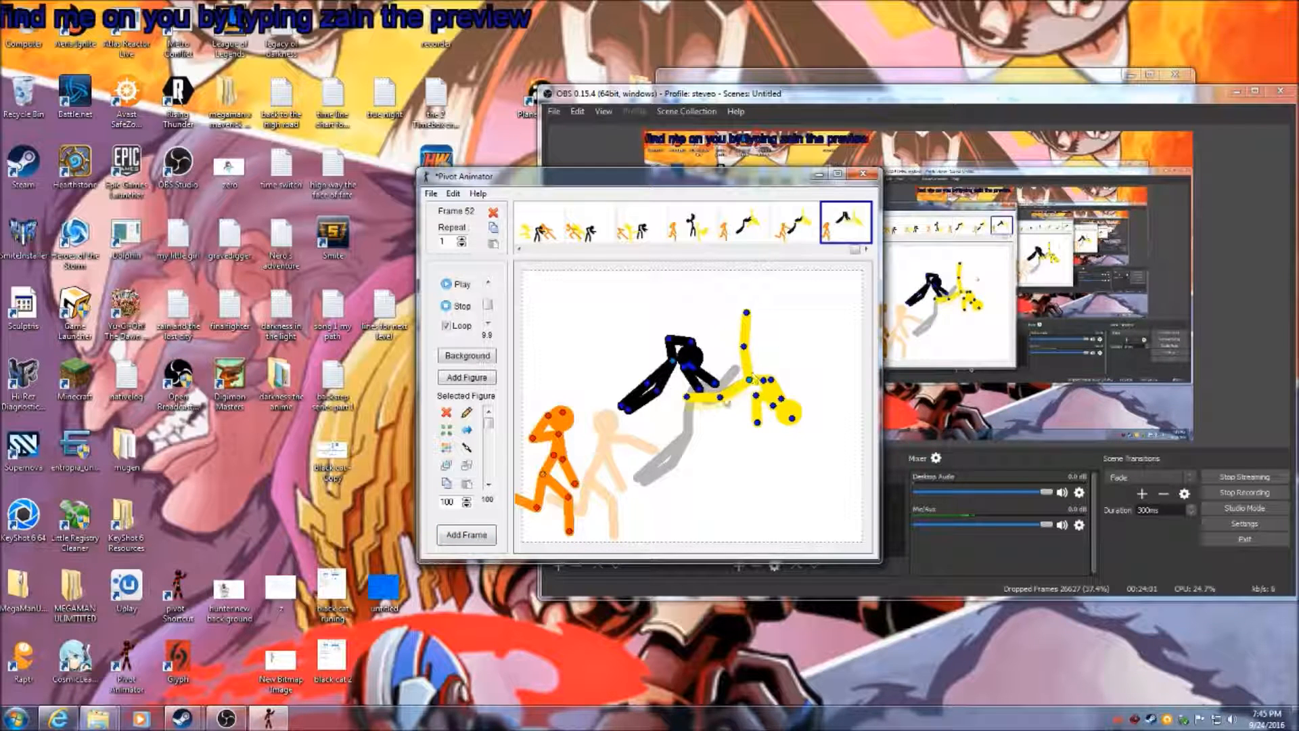
pyautogui.click(467, 534)
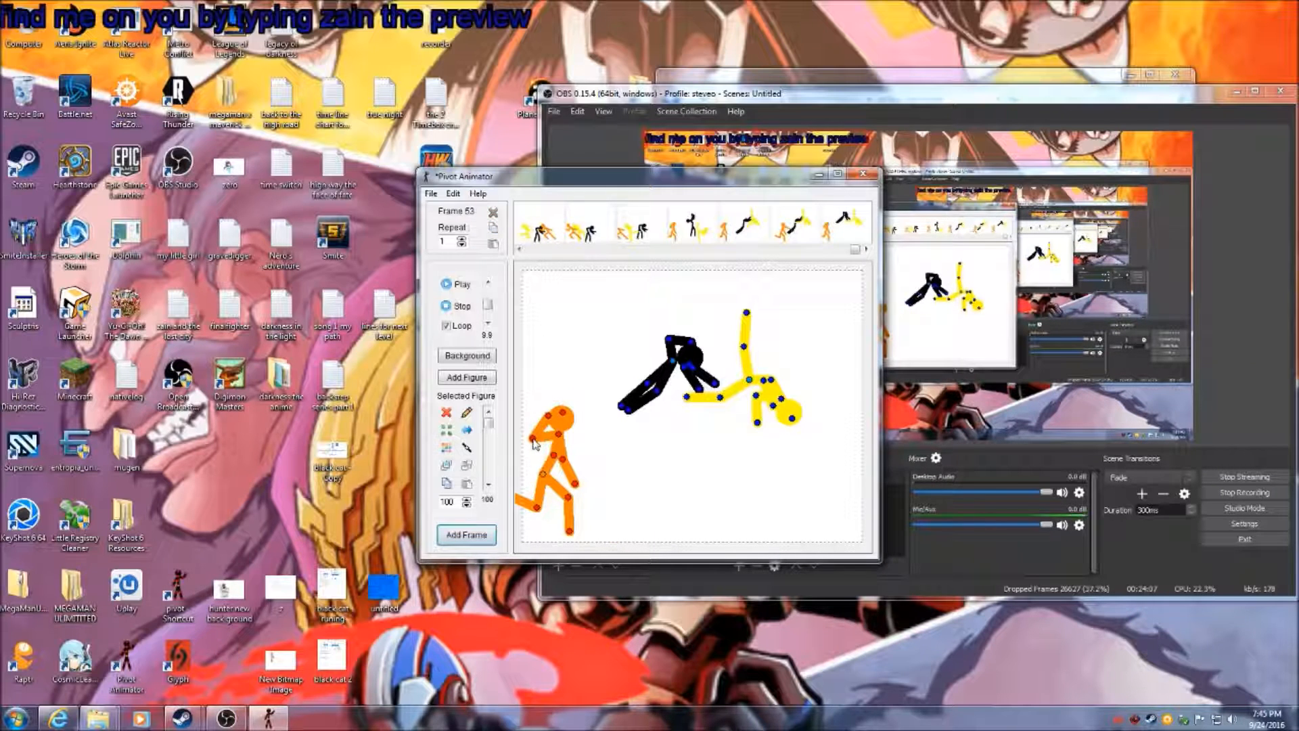
pyautogui.click(839, 223)
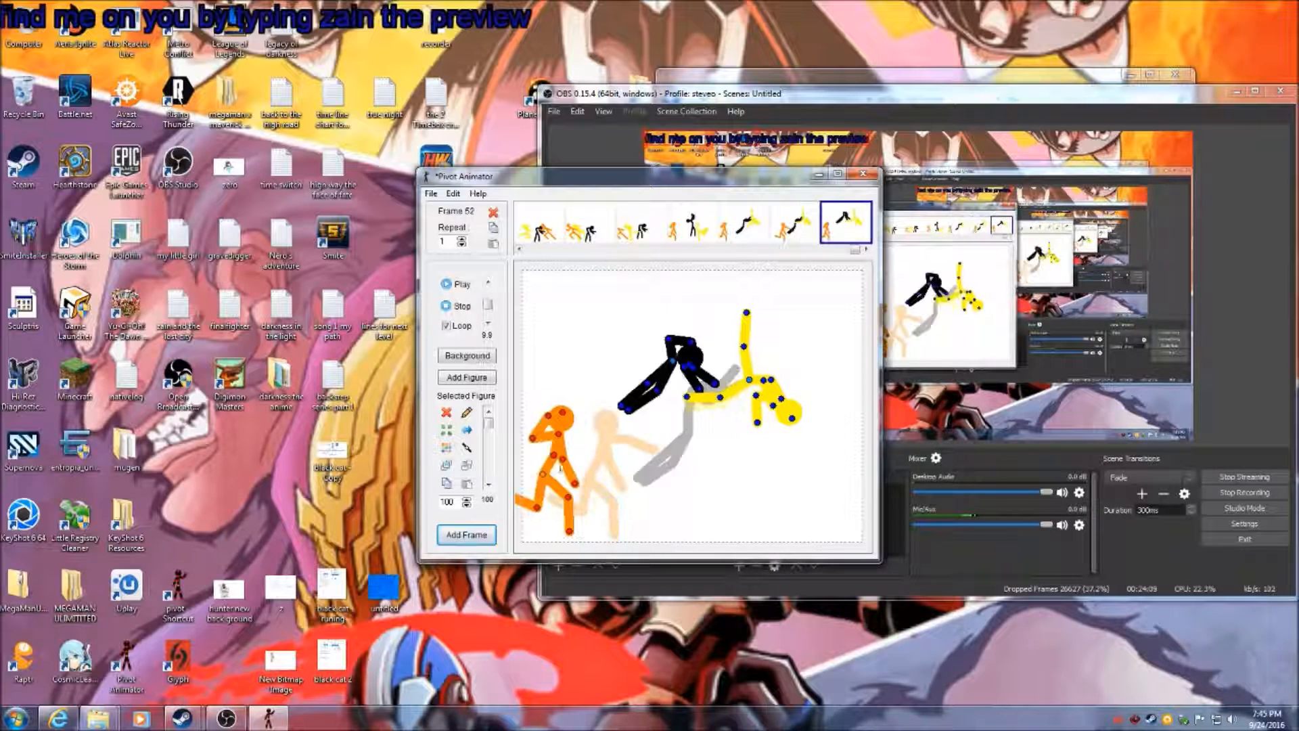
pyautogui.moveTo(559, 433); pyautogui.dragTo(679, 529)
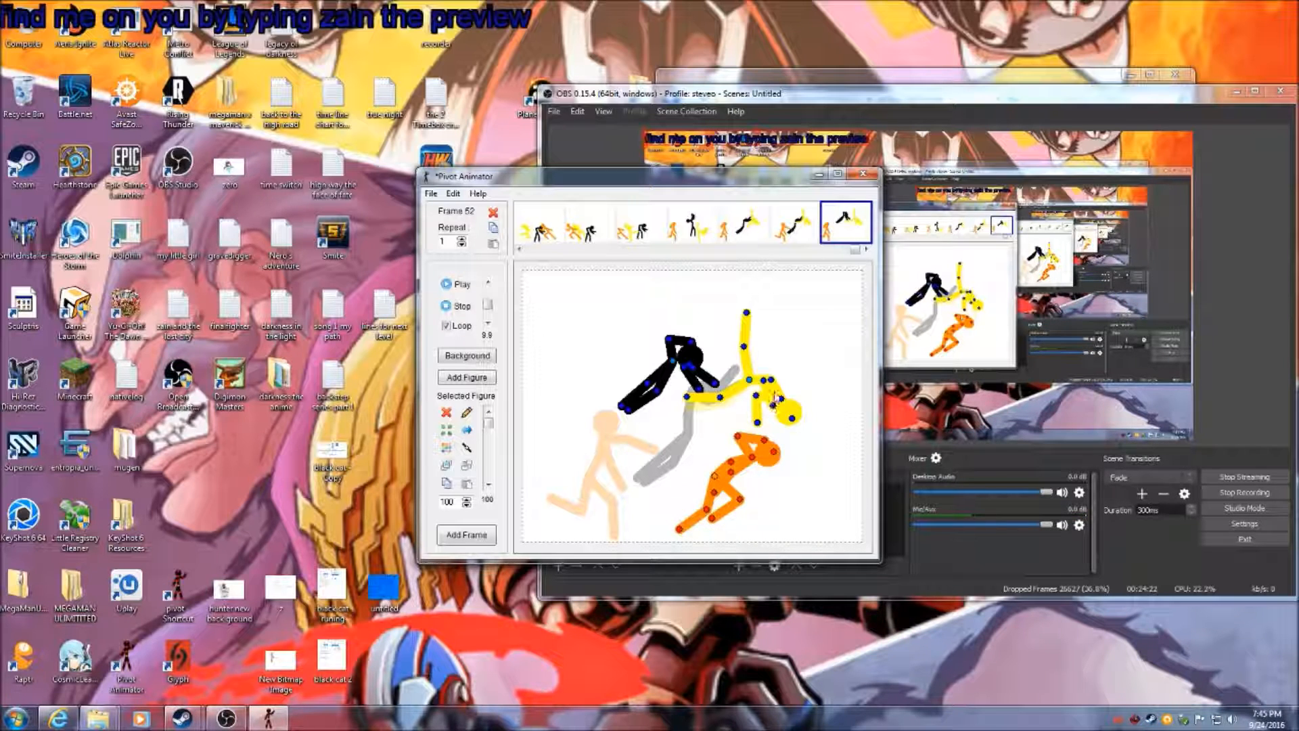
pyautogui.click(467, 535)
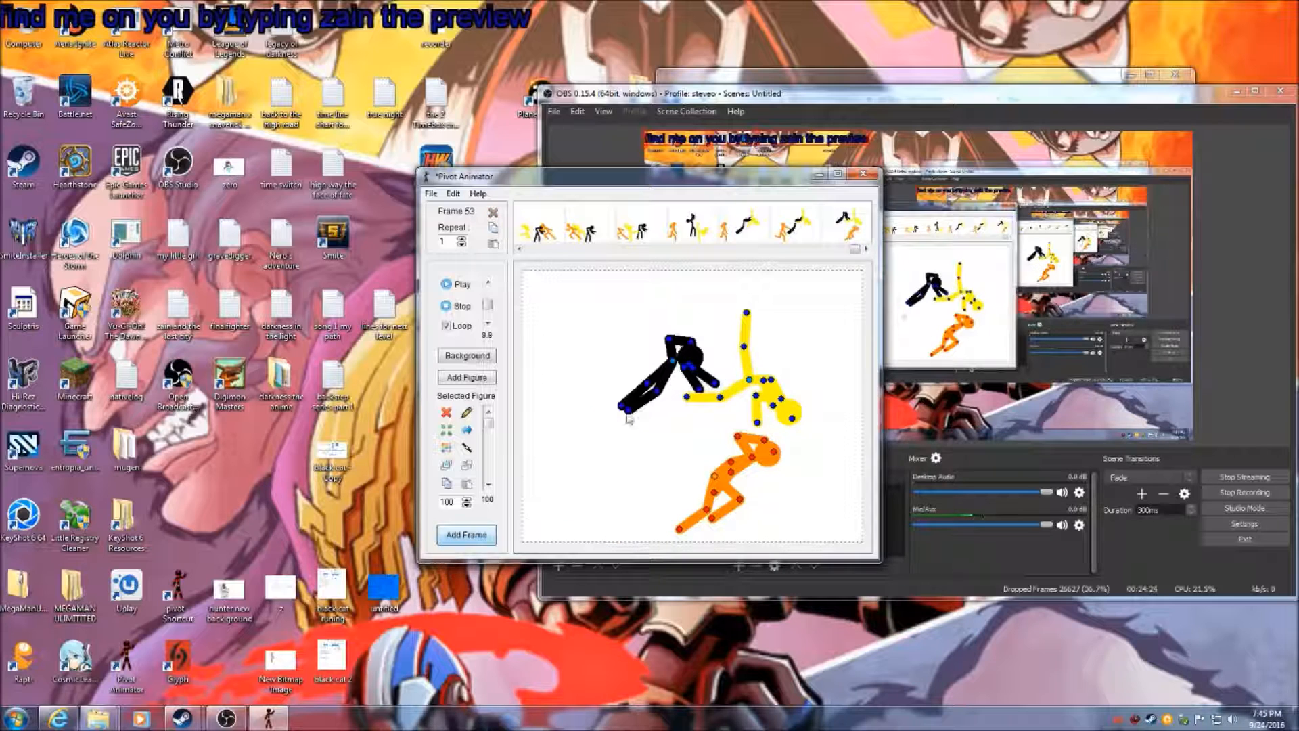
# Build frame 53 with the yellow figure's leg kicked upward and the black figure at the canvas's upper edge, and delete the black figure from frame 54
pyautogui.moveTo(721, 397); pyautogui.dragTo(695, 283)
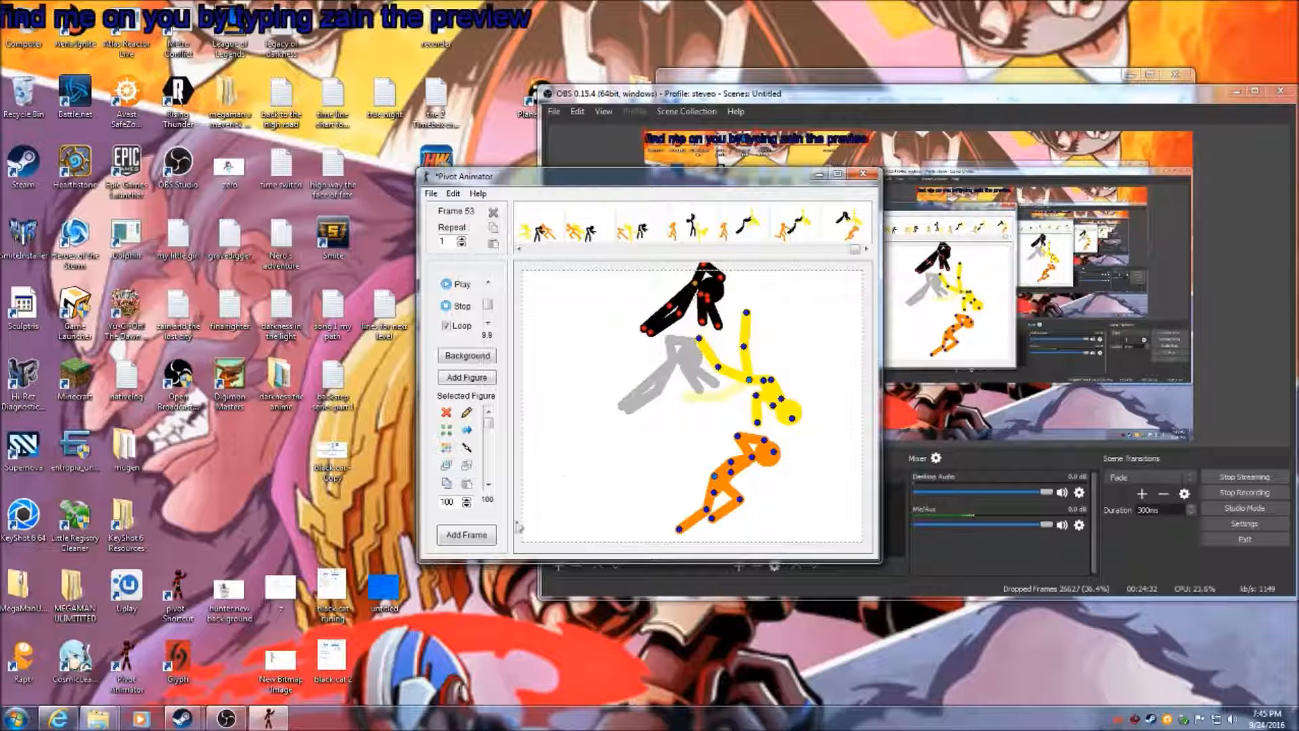
pyautogui.click(468, 537)
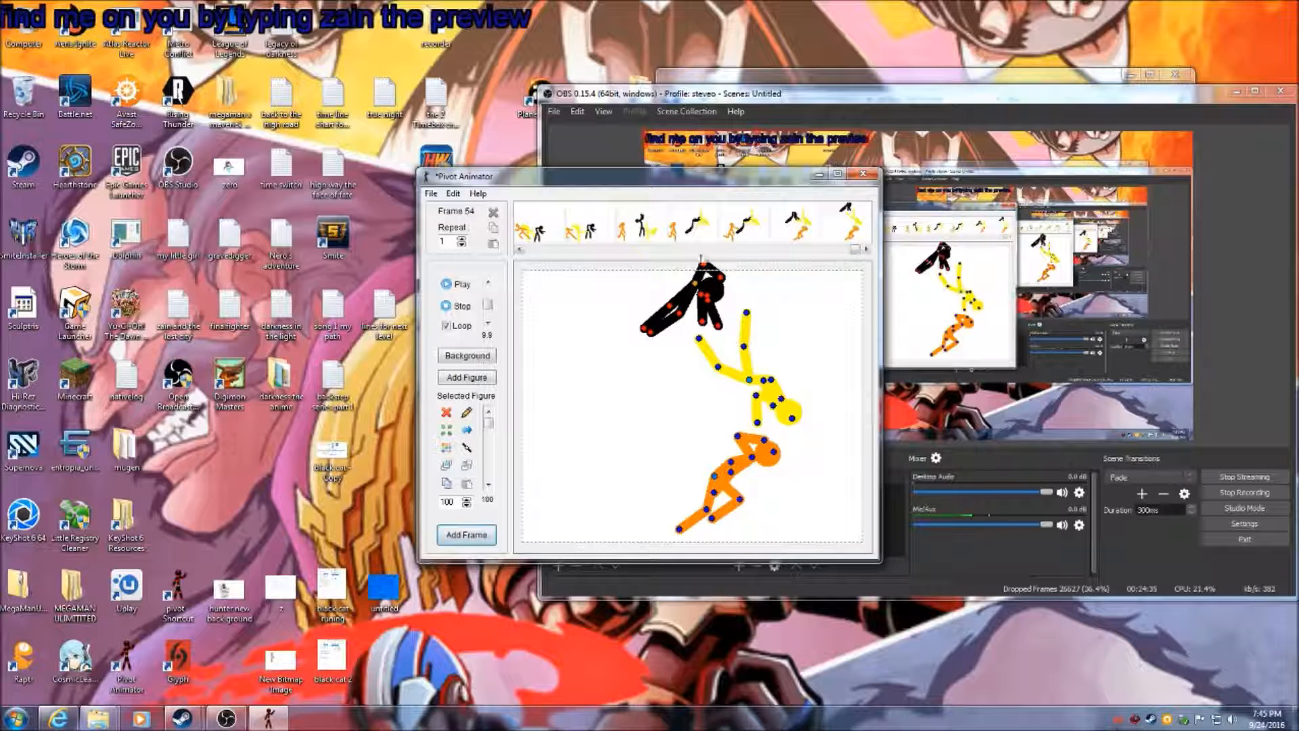
pyautogui.click(447, 412)
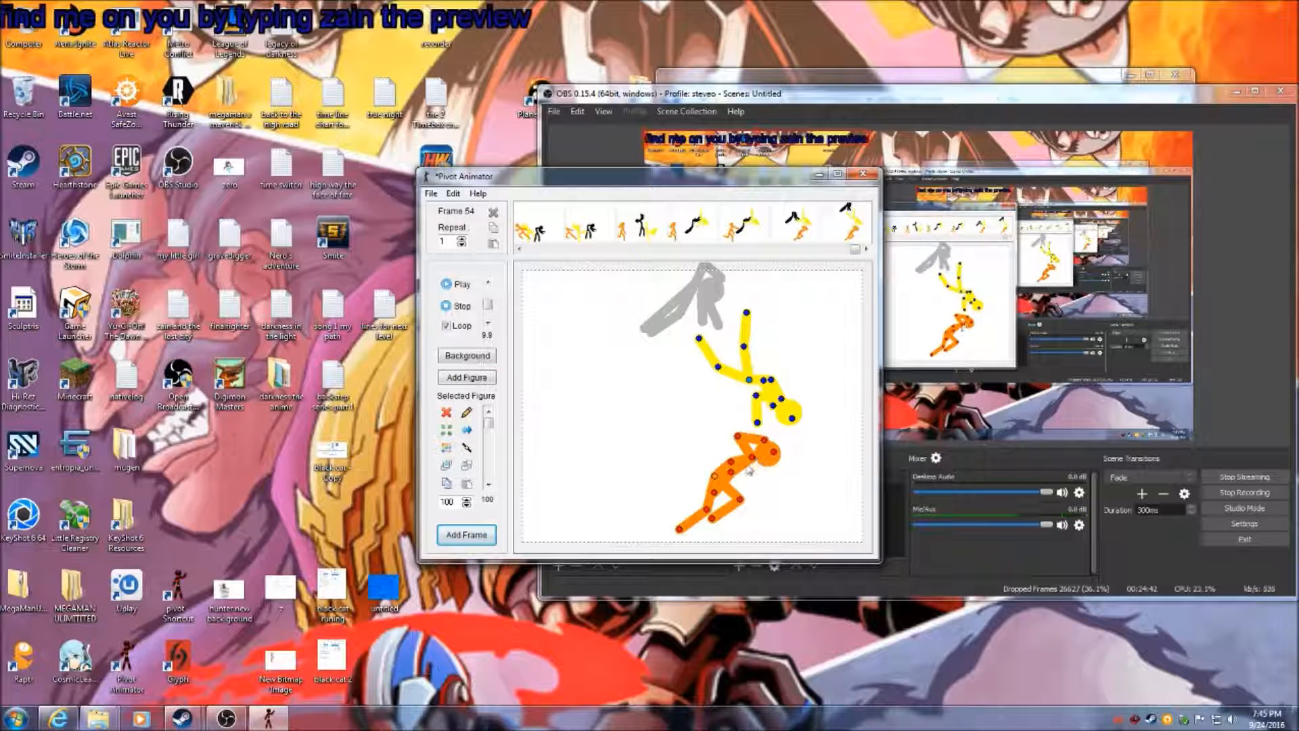
# Delete the orange figure from frame 54, repose the yellow figure upside down with its legs up, and add the frame
pyautogui.moveTo(748, 470); pyautogui.dragTo(685, 451)
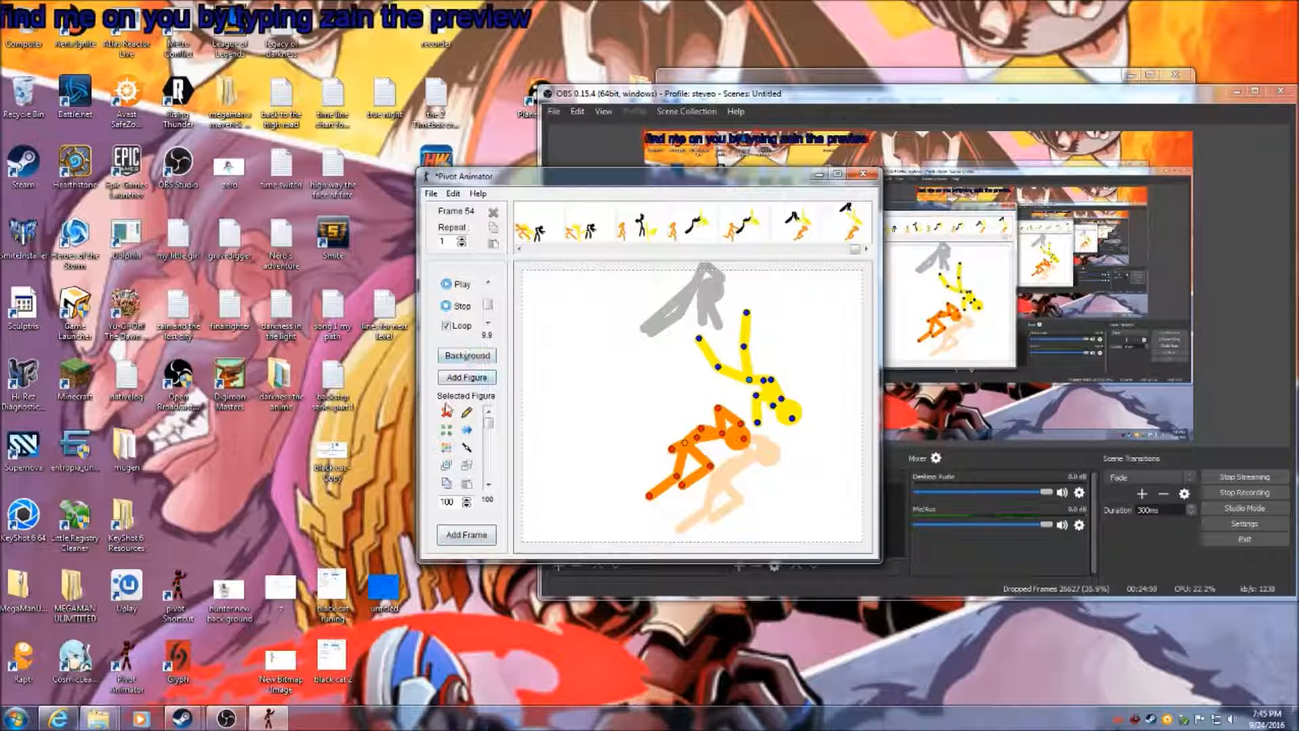
pyautogui.click(446, 412)
pyautogui.moveTo(764, 381); pyautogui.dragTo(749, 394)
pyautogui.moveTo(745, 347)
pyautogui.mouseDown()
pyautogui.moveTo(762, 364)
pyautogui.moveTo(719, 329)
pyautogui.moveTo(735, 337)
pyautogui.mouseUp()
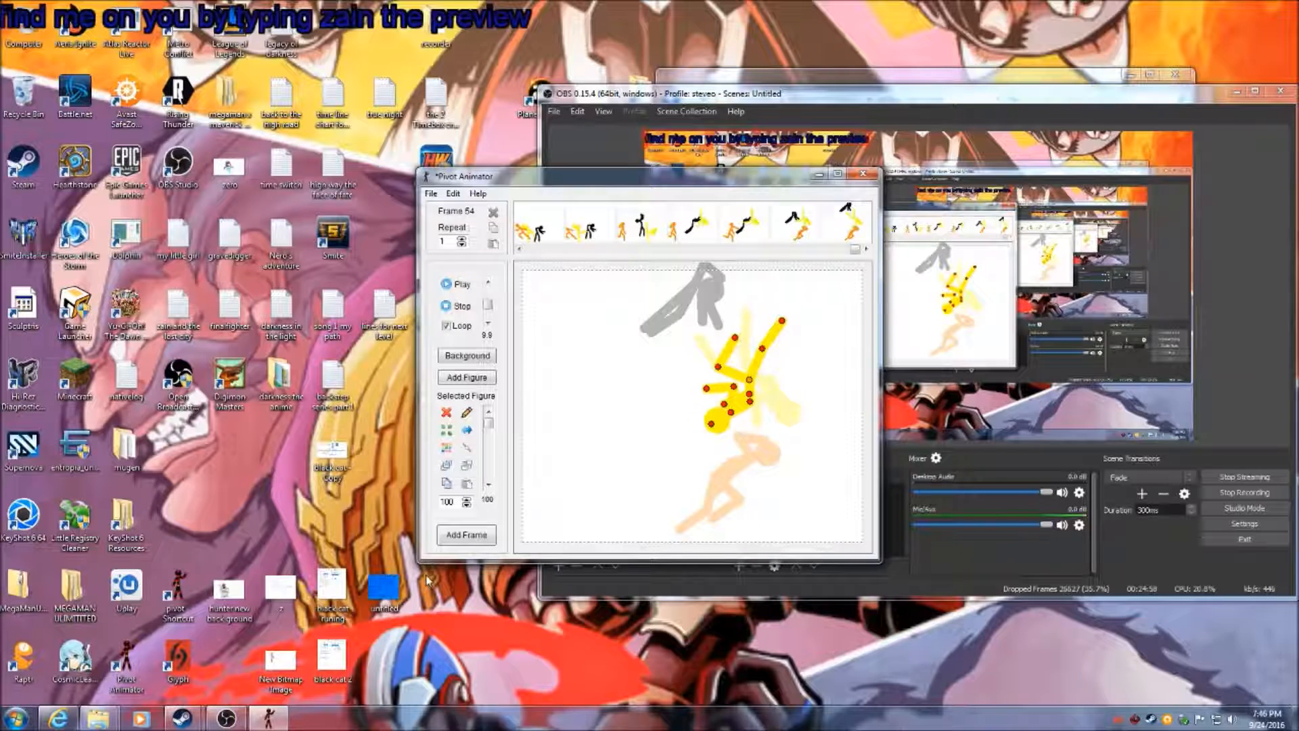
pyautogui.click(480, 536)
# Build frame 55 with the yellow figure horizontal in mid-air and one arm raised, and frame 56 with both its legs bent downward
pyautogui.moveTo(781, 320); pyautogui.dragTo(764, 547)
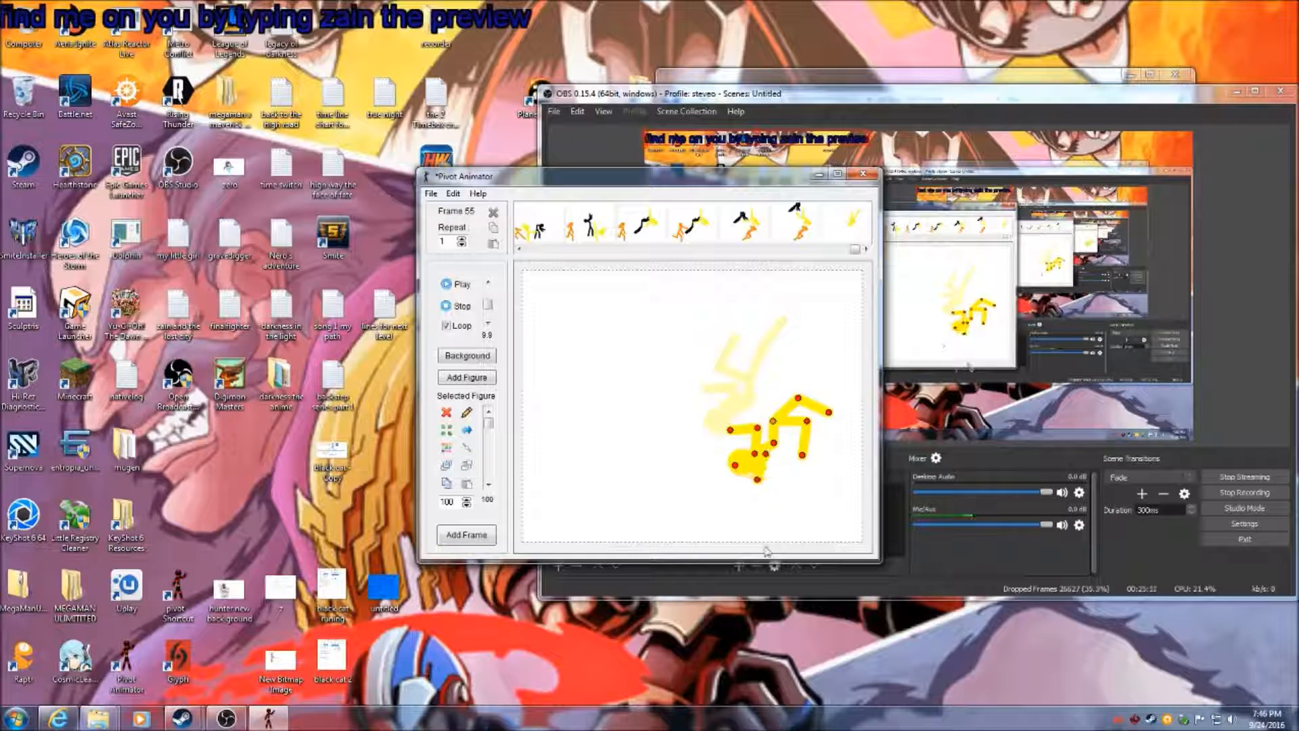
pyautogui.moveTo(773, 451); pyautogui.dragTo(765, 433)
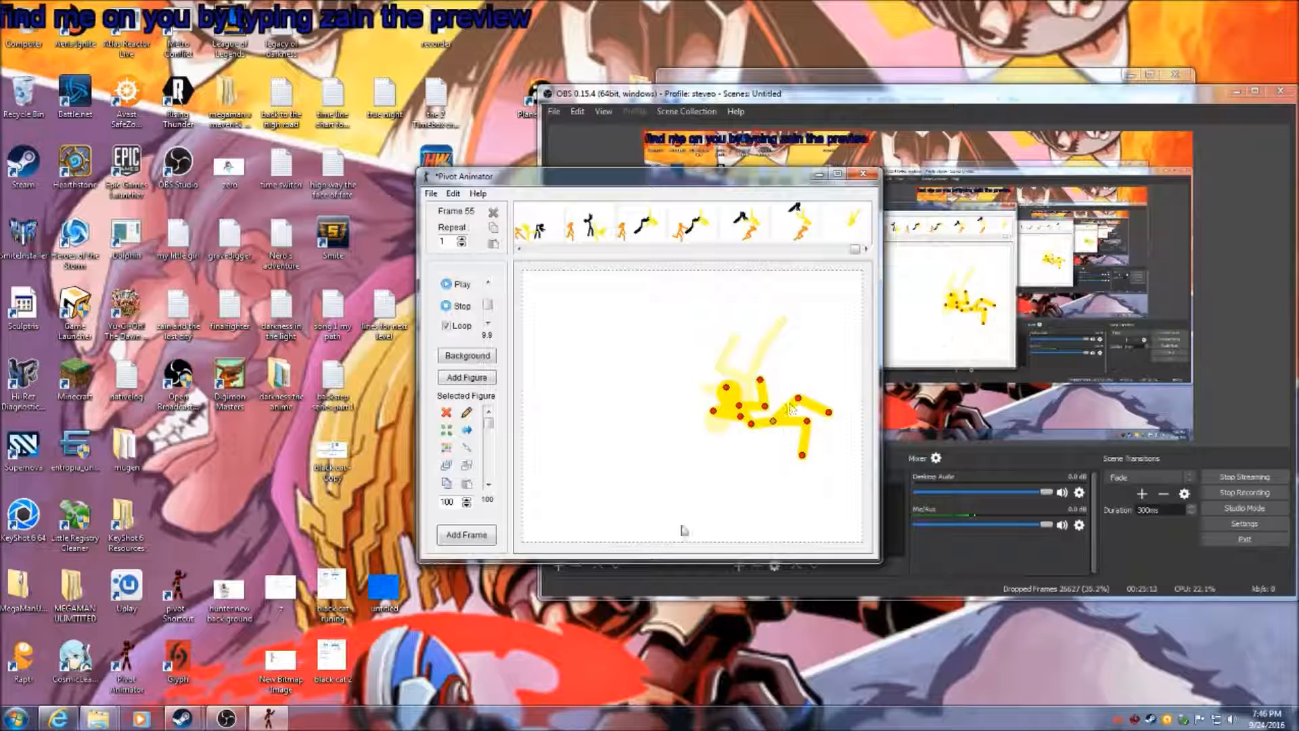
pyautogui.click(467, 534)
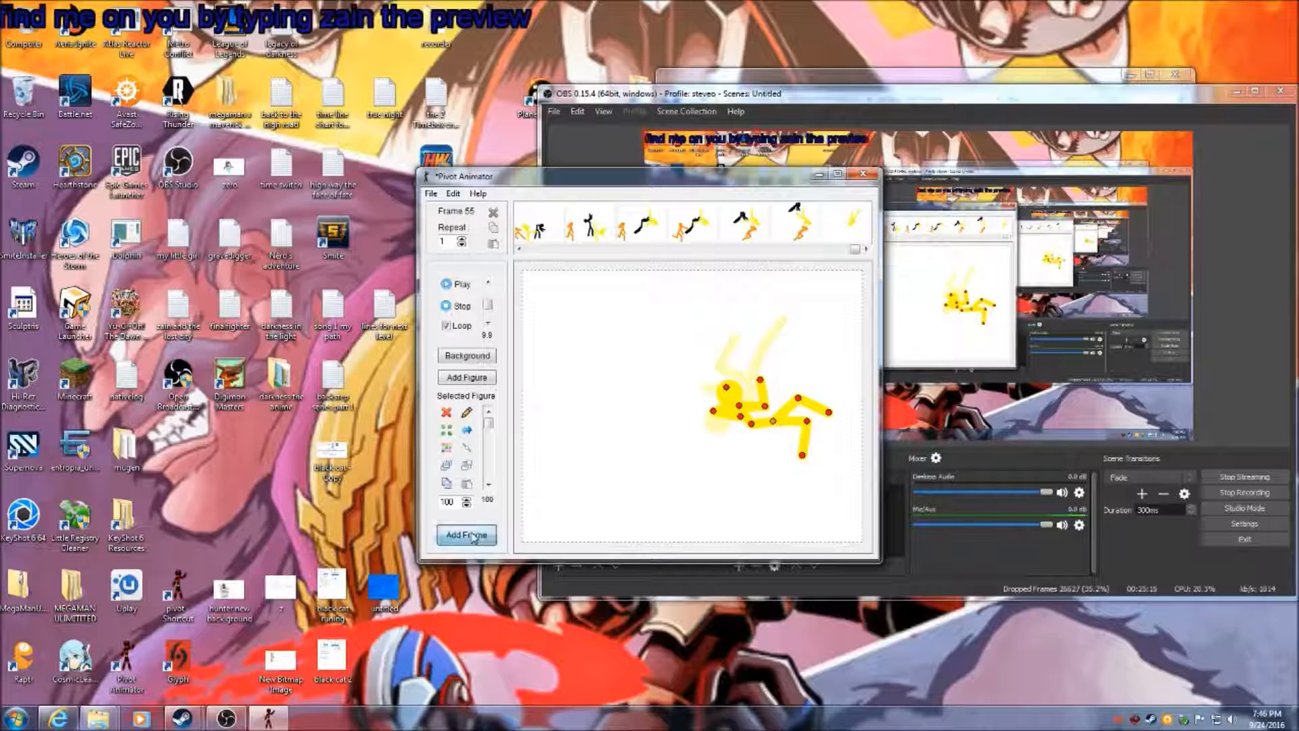
pyautogui.moveTo(806, 422)
pyautogui.mouseDown()
pyautogui.moveTo(795, 446)
pyautogui.moveTo(804, 434)
pyautogui.mouseUp()
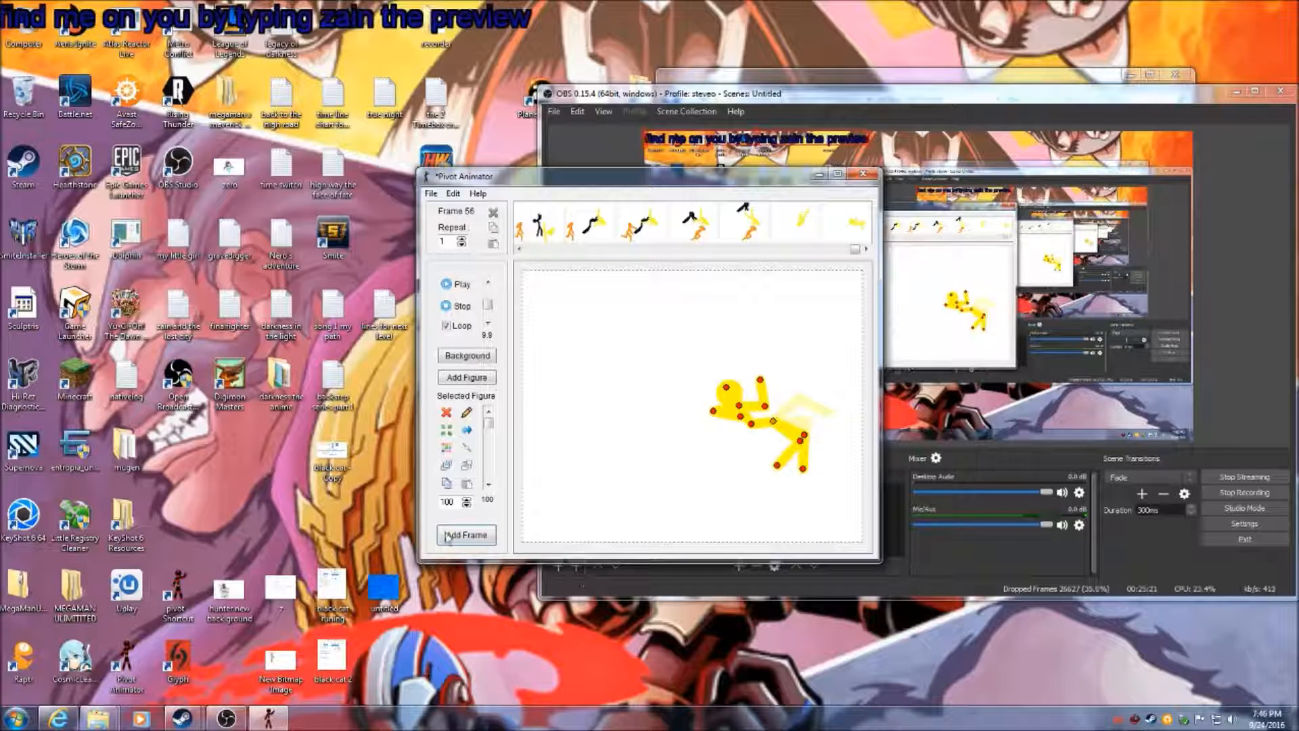
pyautogui.click(467, 534)
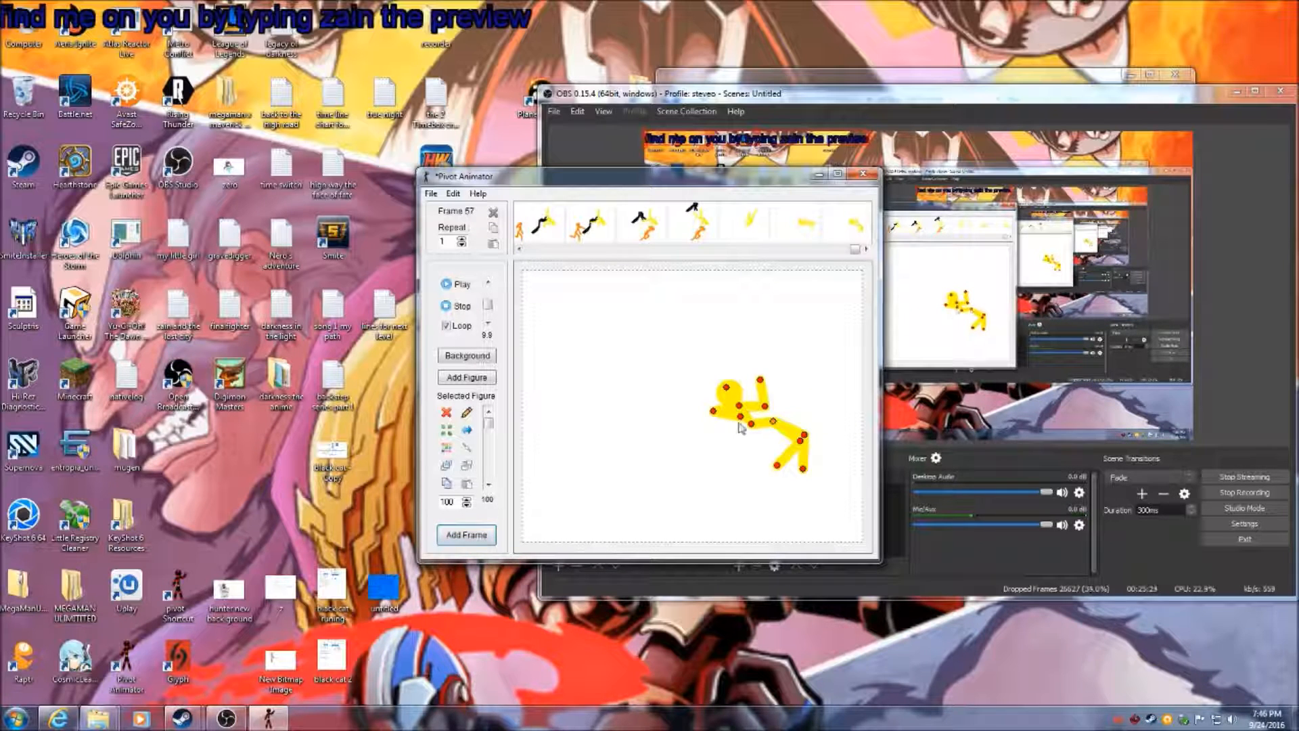
# Build frame 57 with the yellow figure turned upright in mid-air, its knees bent and its arms on opposite sides
pyautogui.moveTo(738, 427); pyautogui.dragTo(765, 480)
pyautogui.moveTo(807, 440); pyautogui.dragTo(778, 442)
pyautogui.click(470, 536)
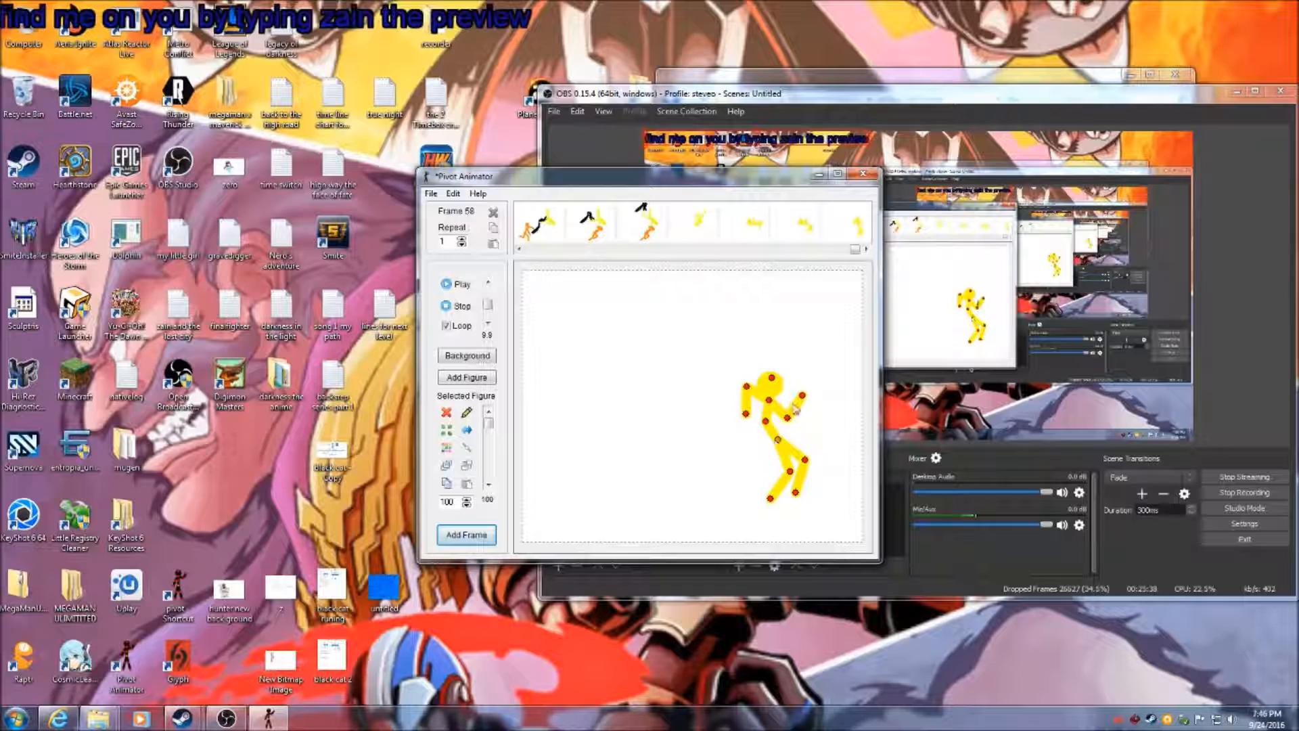
# Build frame 58 with the yellow figure's rear arm swung forward, and frame 59 with it landed near the canvas's lower edge, legs apart
pyautogui.moveTo(804, 396); pyautogui.dragTo(751, 419)
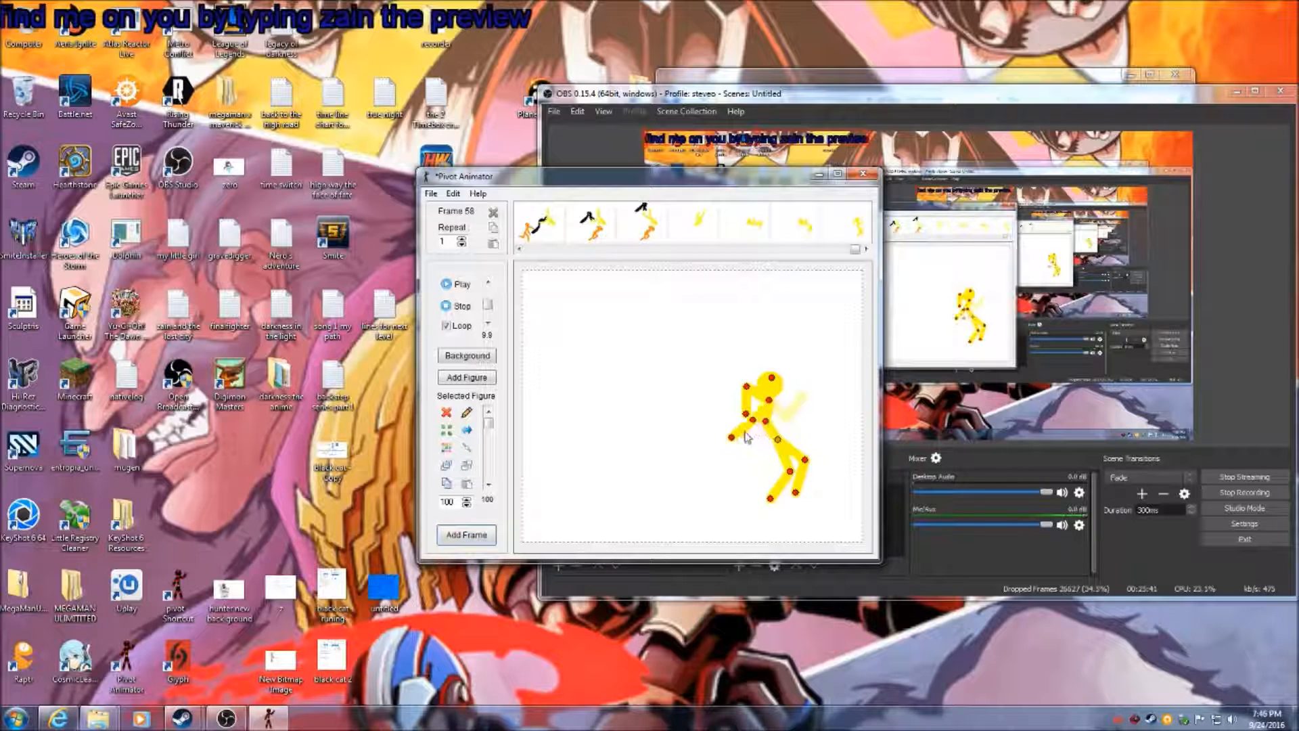
pyautogui.click(474, 534)
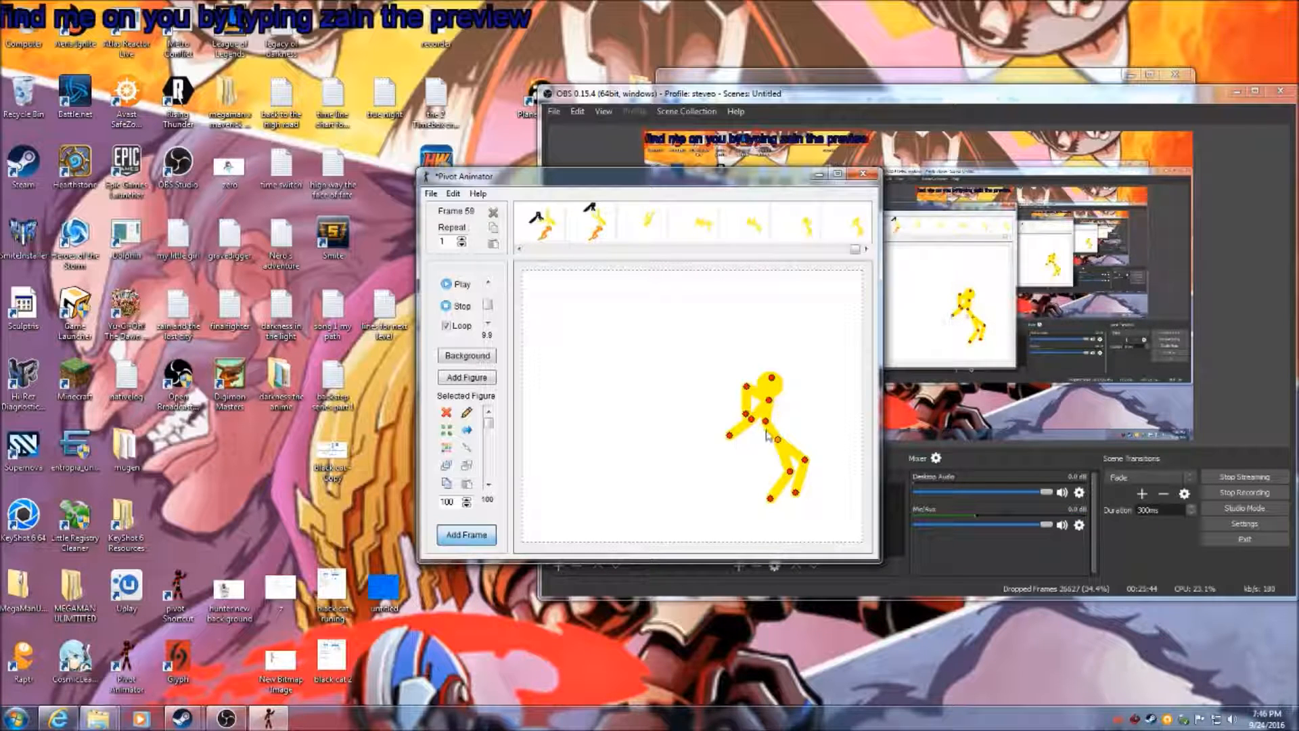
pyautogui.moveTo(780, 445); pyautogui.dragTo(717, 541)
pyautogui.click(474, 536)
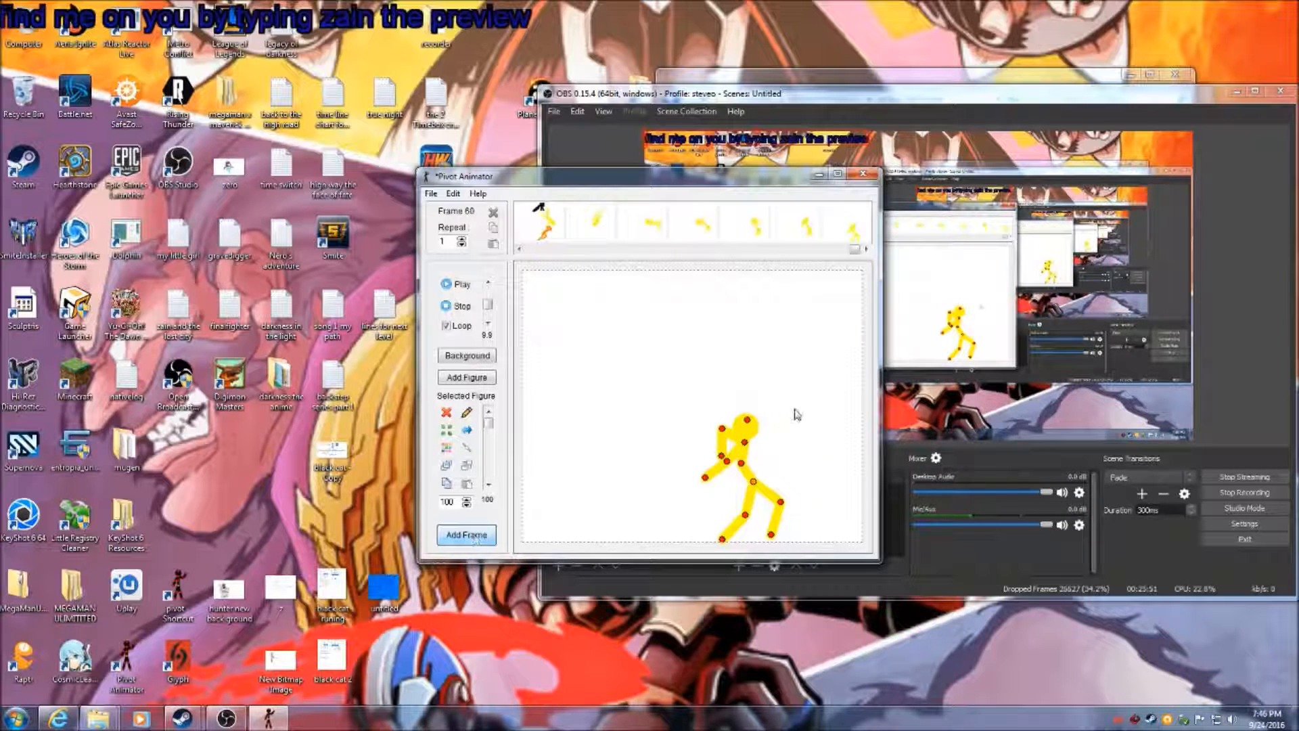
# Build frame 60 with one of the yellow figure's arms raised overhead, and frame 61 with its other arm extended forward
pyautogui.moveTo(724, 428); pyautogui.dragTo(740, 390)
pyautogui.click(472, 541)
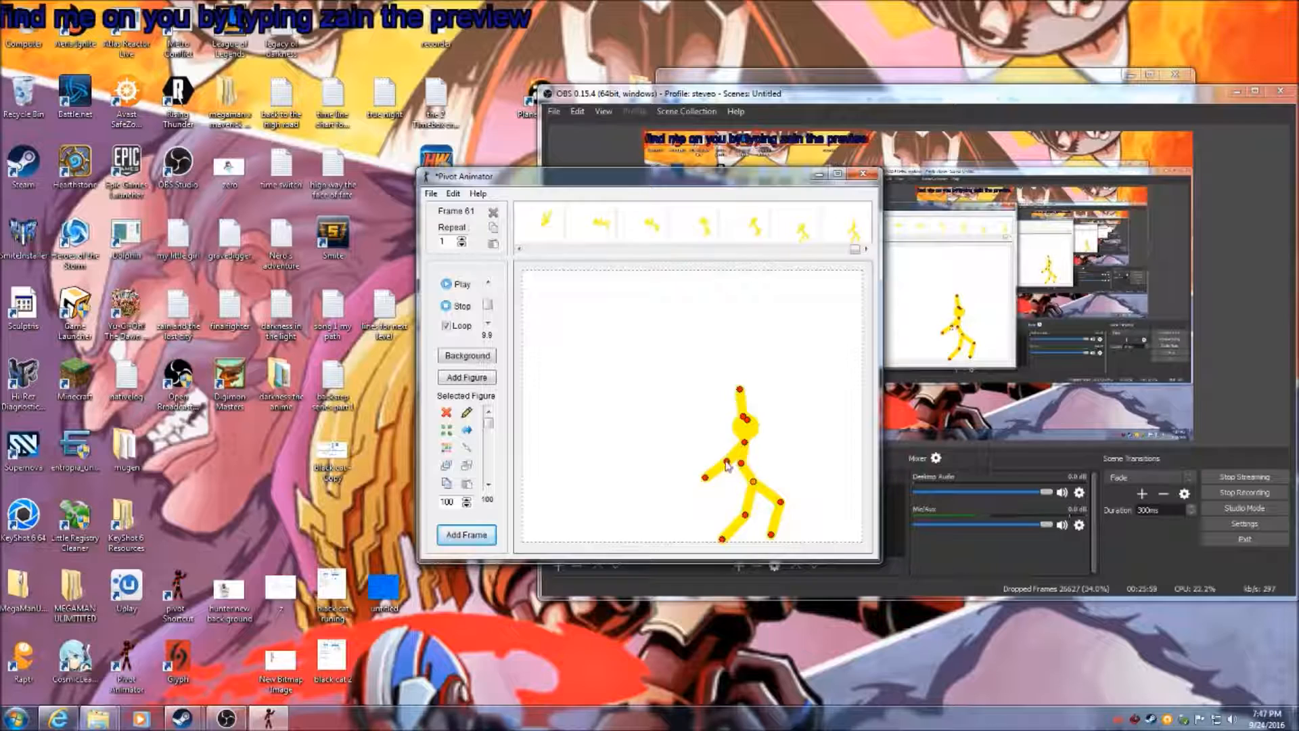
pyautogui.moveTo(727, 465); pyautogui.dragTo(769, 451)
pyautogui.click(488, 541)
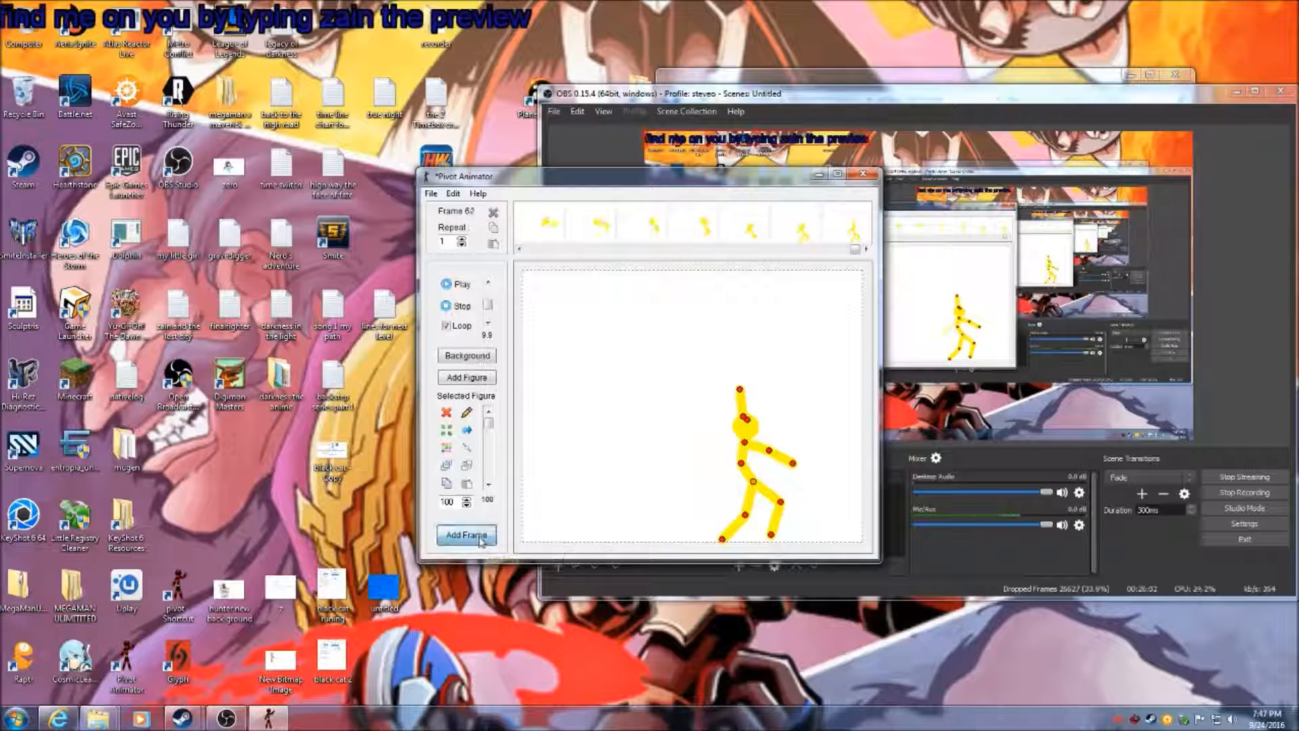
# Build frame 62 with the yellow figure's raised arm lowered forward, and frames 63 and 64 with small shifts of both outstretched arms
pyautogui.moveTo(740, 391); pyautogui.dragTo(770, 437)
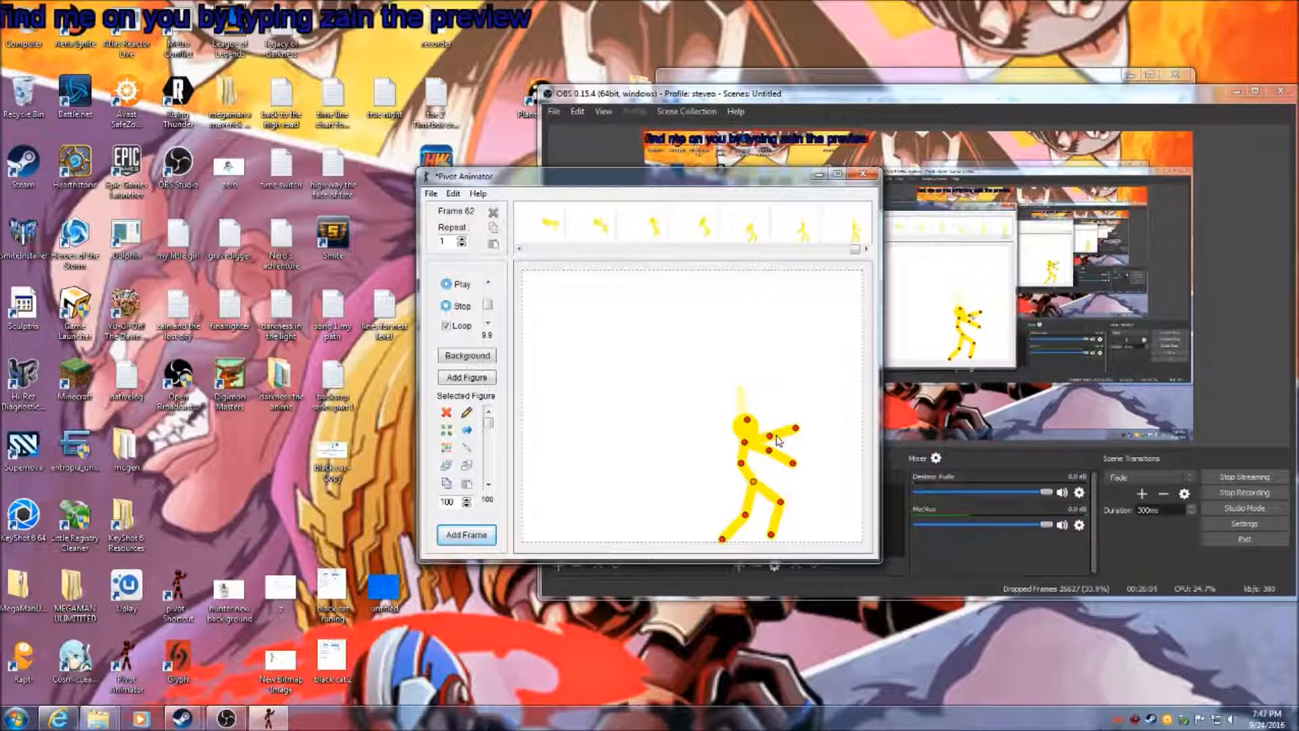
pyautogui.click(467, 534)
pyautogui.moveTo(770, 451)
pyautogui.mouseDown()
pyautogui.moveTo(775, 435)
pyautogui.moveTo(769, 451)
pyautogui.moveTo(797, 453)
pyautogui.moveTo(770, 442)
pyautogui.mouseUp()
pyautogui.click(467, 534)
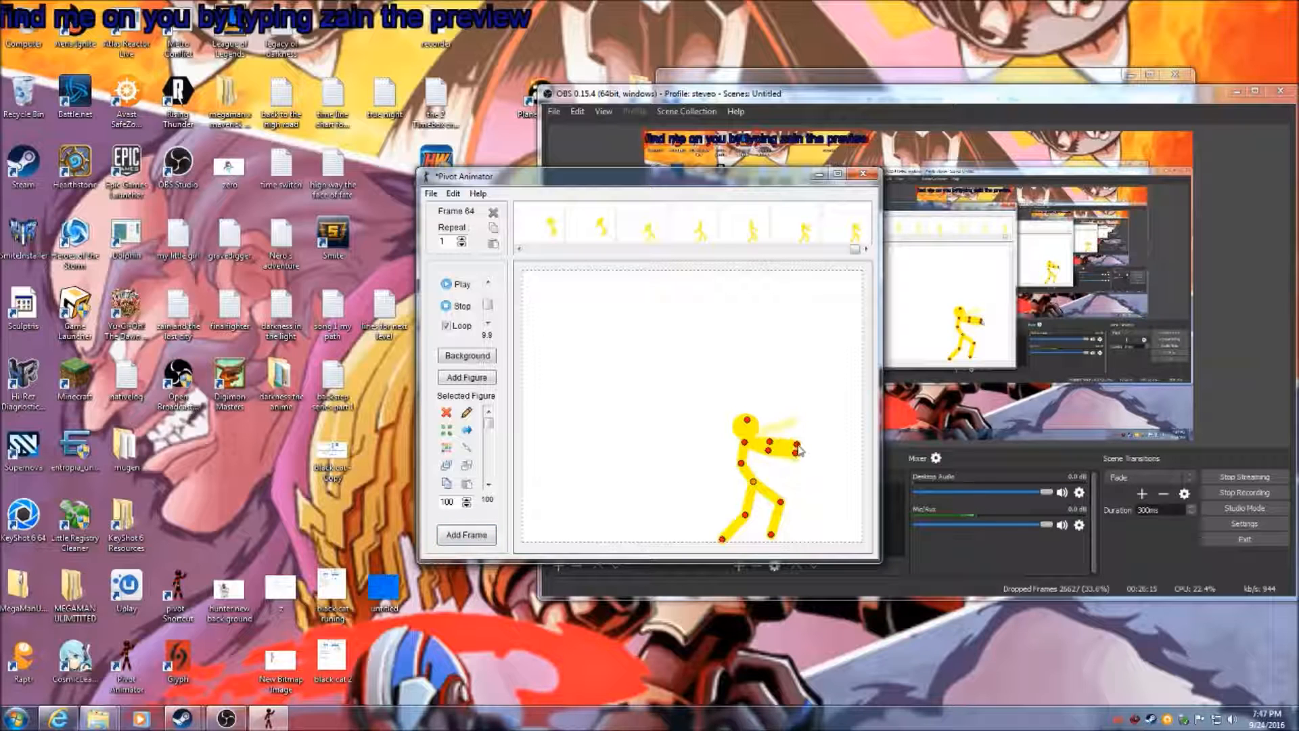
pyautogui.click(466, 535)
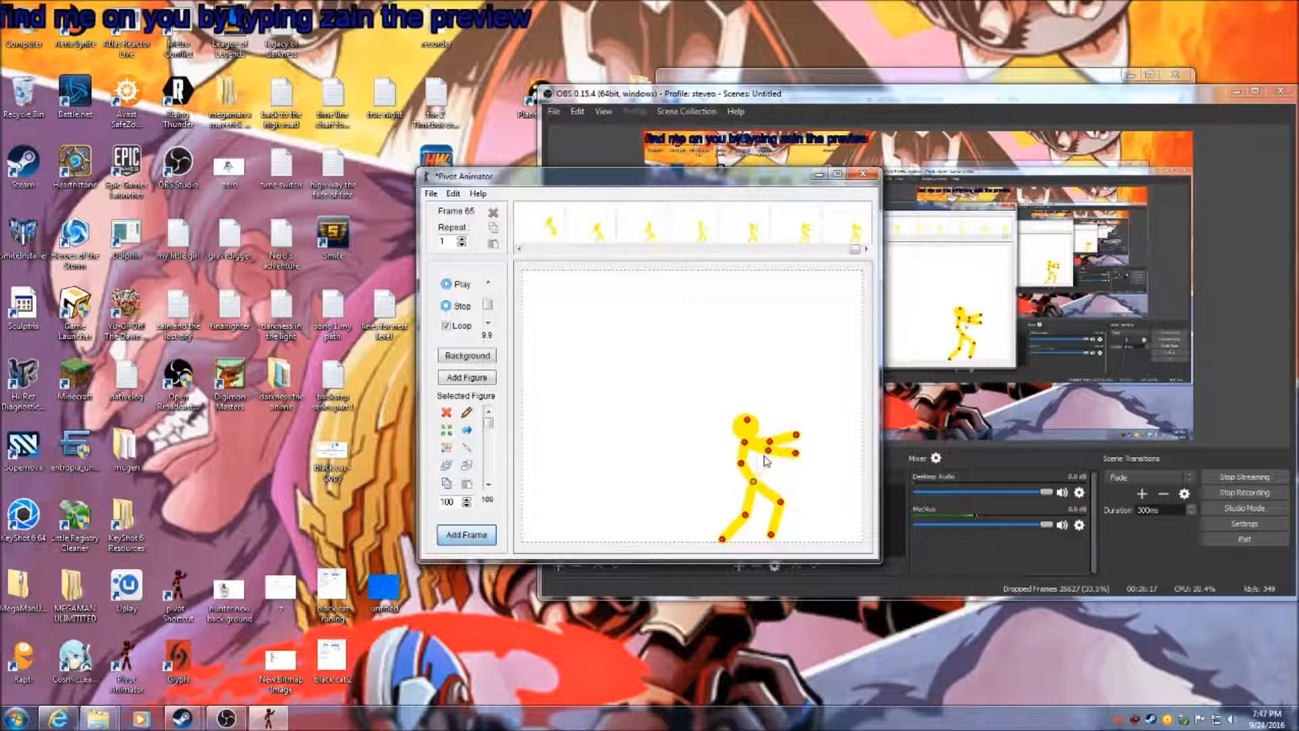
# Build frame 65 with the yellow figure's outstretched forearms angled upward, and play back the animation
pyautogui.moveTo(796, 452); pyautogui.dragTo(797, 435)
pyautogui.moveTo(797, 435); pyautogui.dragTo(788, 414)
pyautogui.click(467, 535)
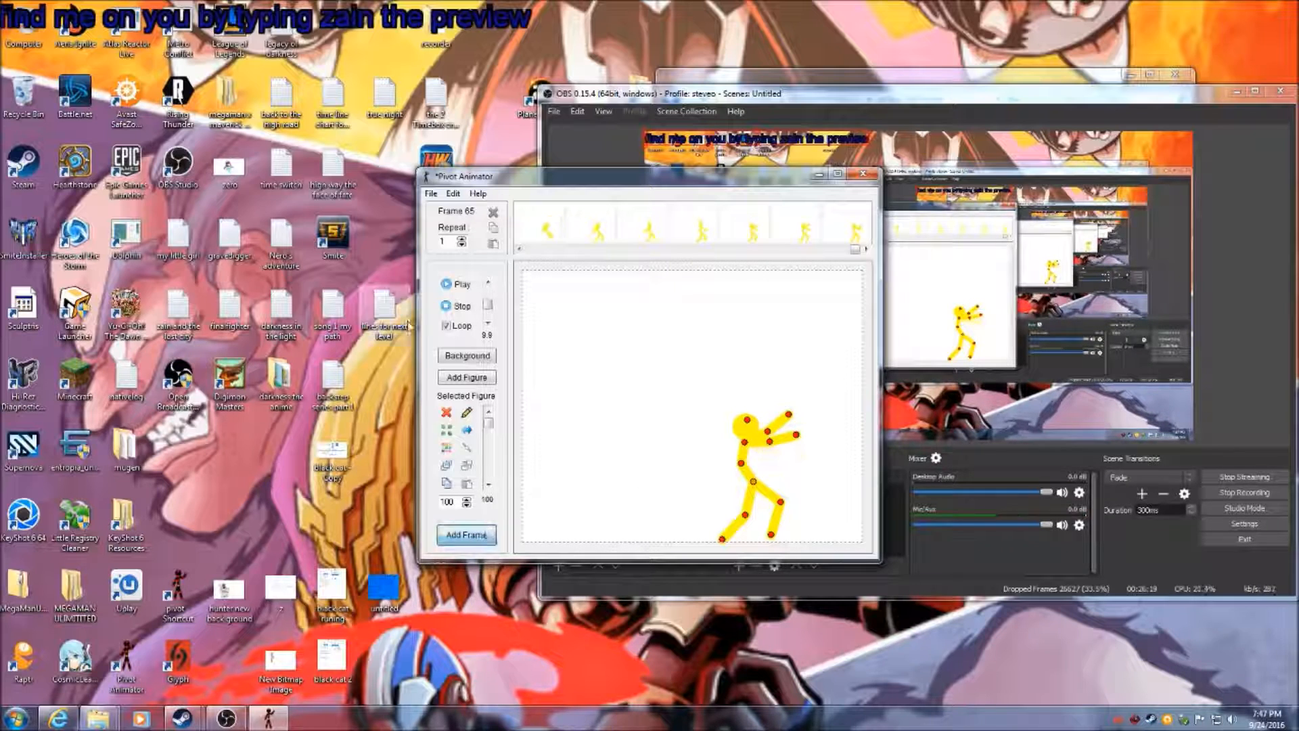
pyautogui.click(465, 285)
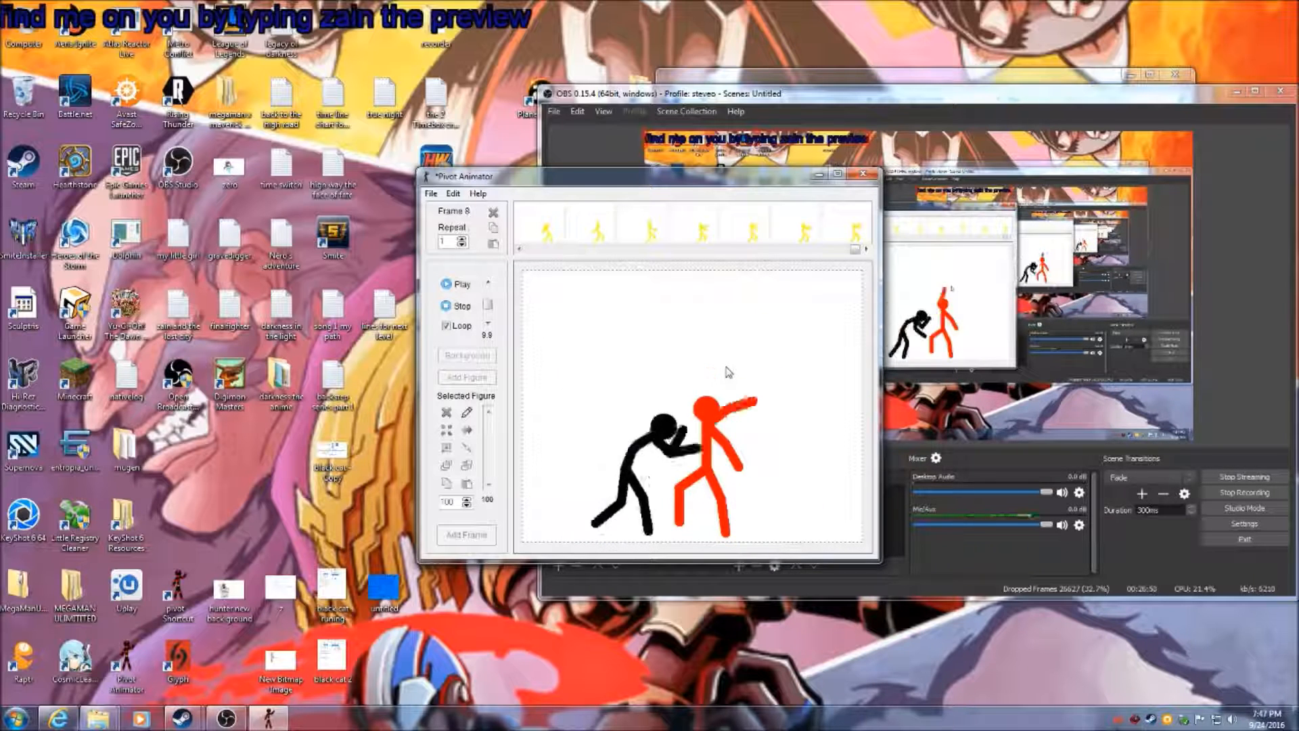
pyautogui.click(463, 307)
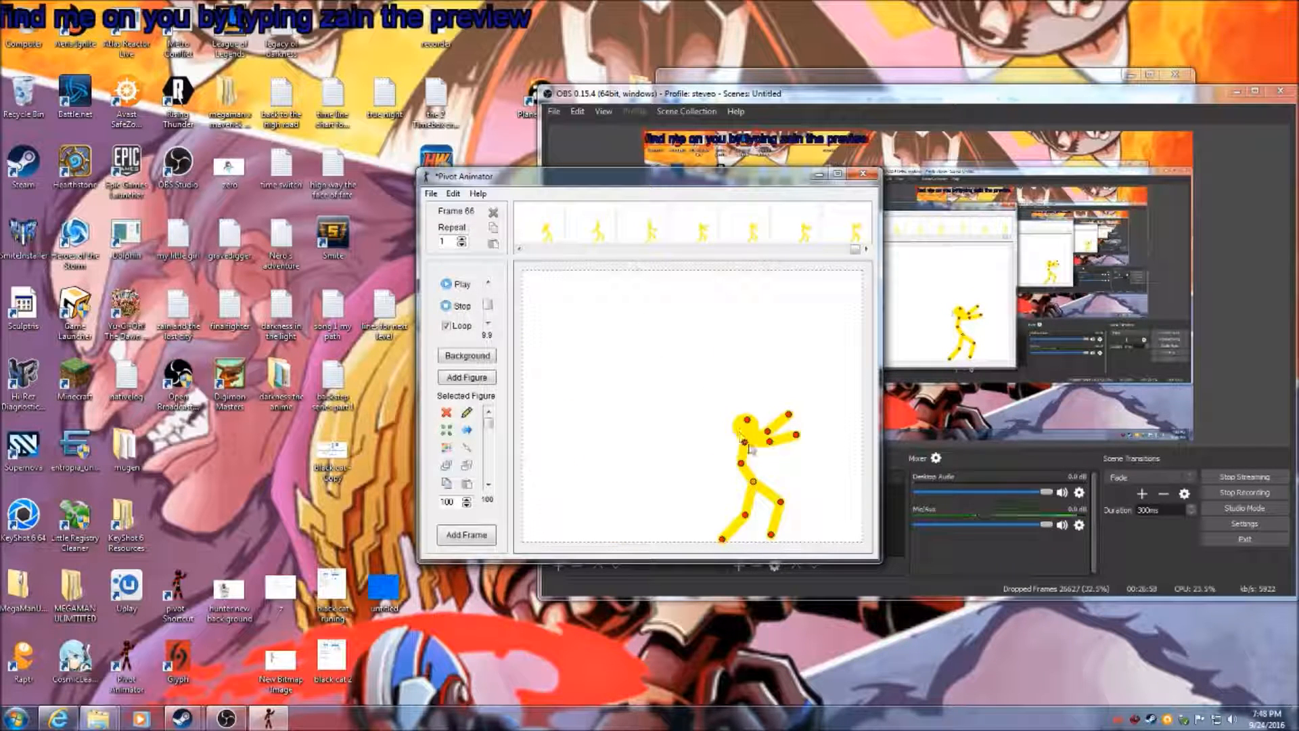
# Build frame 66 with the yellow figure's arms raised higher, and frame 67 with one arm overhead and the figure recoloured white
pyautogui.moveTo(746, 450)
pyautogui.mouseDown()
pyautogui.moveTo(718, 475)
pyautogui.moveTo(705, 463)
pyautogui.moveTo(708, 481)
pyautogui.moveTo(718, 488)
pyautogui.moveTo(749, 444)
pyautogui.mouseUp()
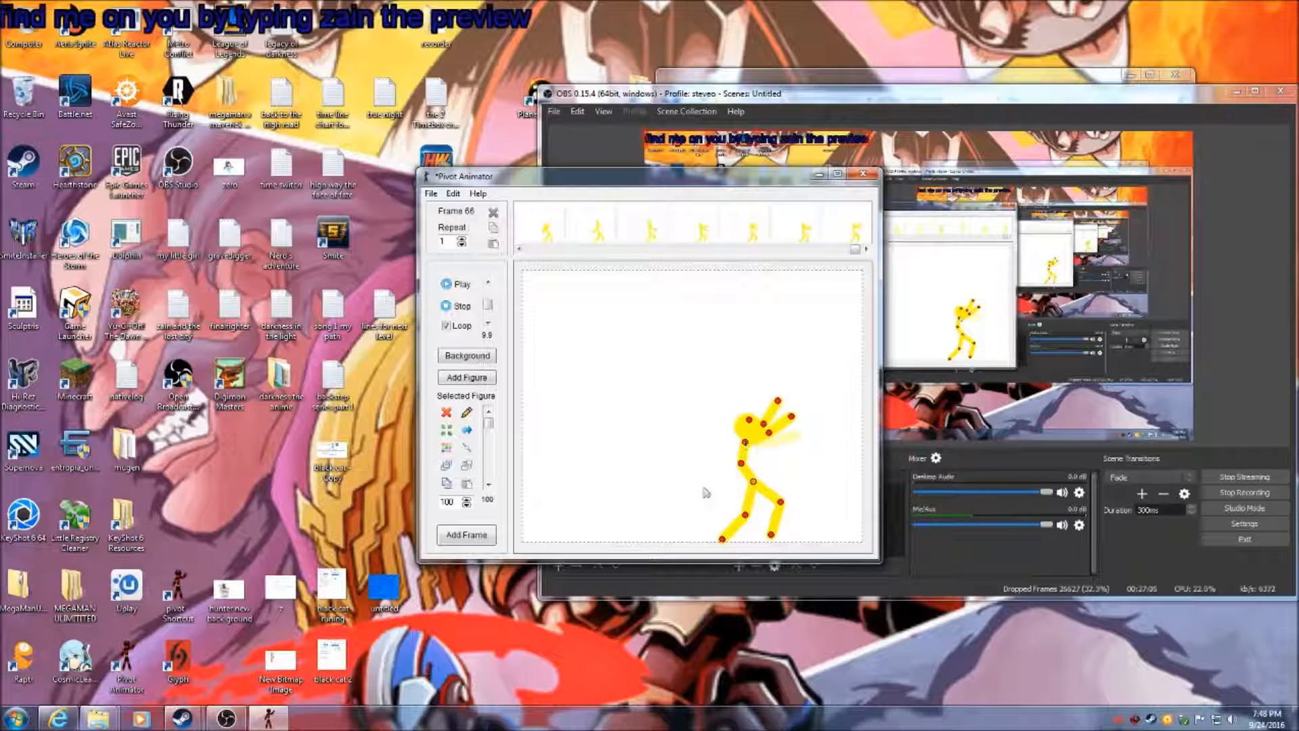
pyautogui.click(466, 535)
pyautogui.moveTo(769, 431); pyautogui.dragTo(743, 391)
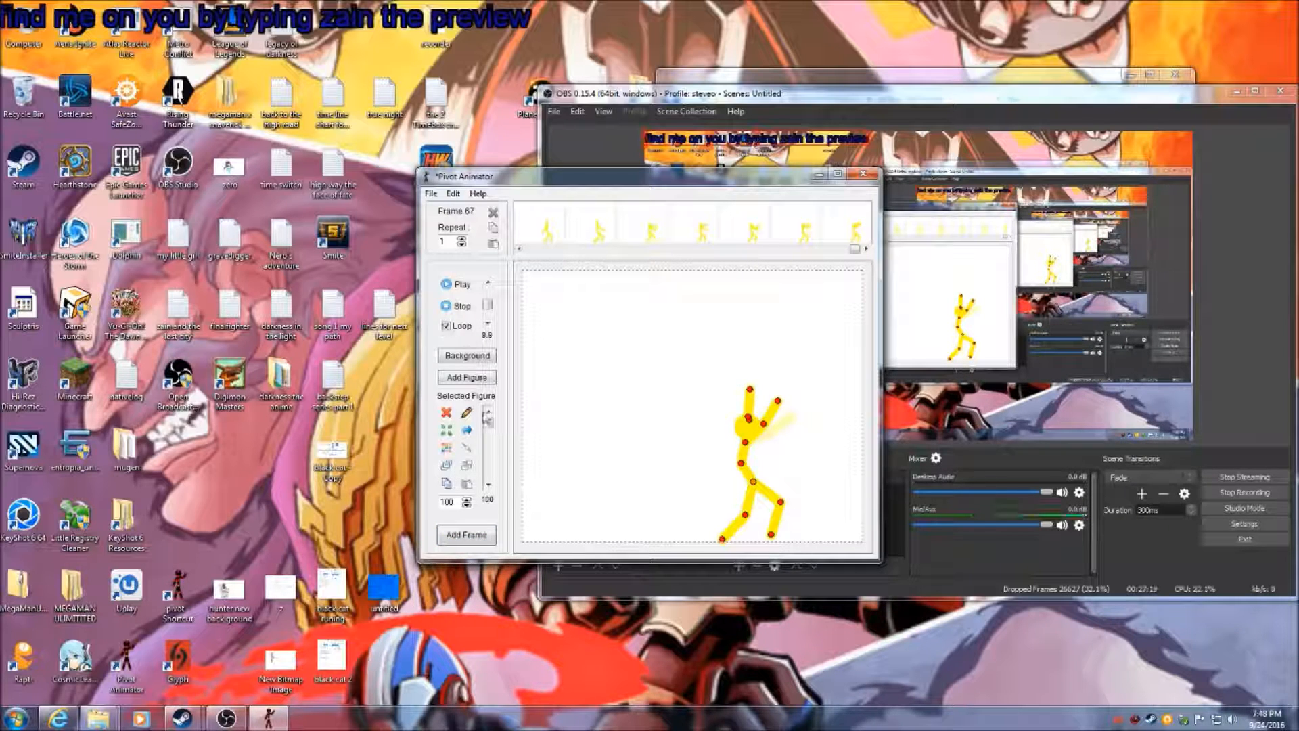
pyautogui.click(448, 449)
pyautogui.click(710, 285)
pyautogui.click(599, 377)
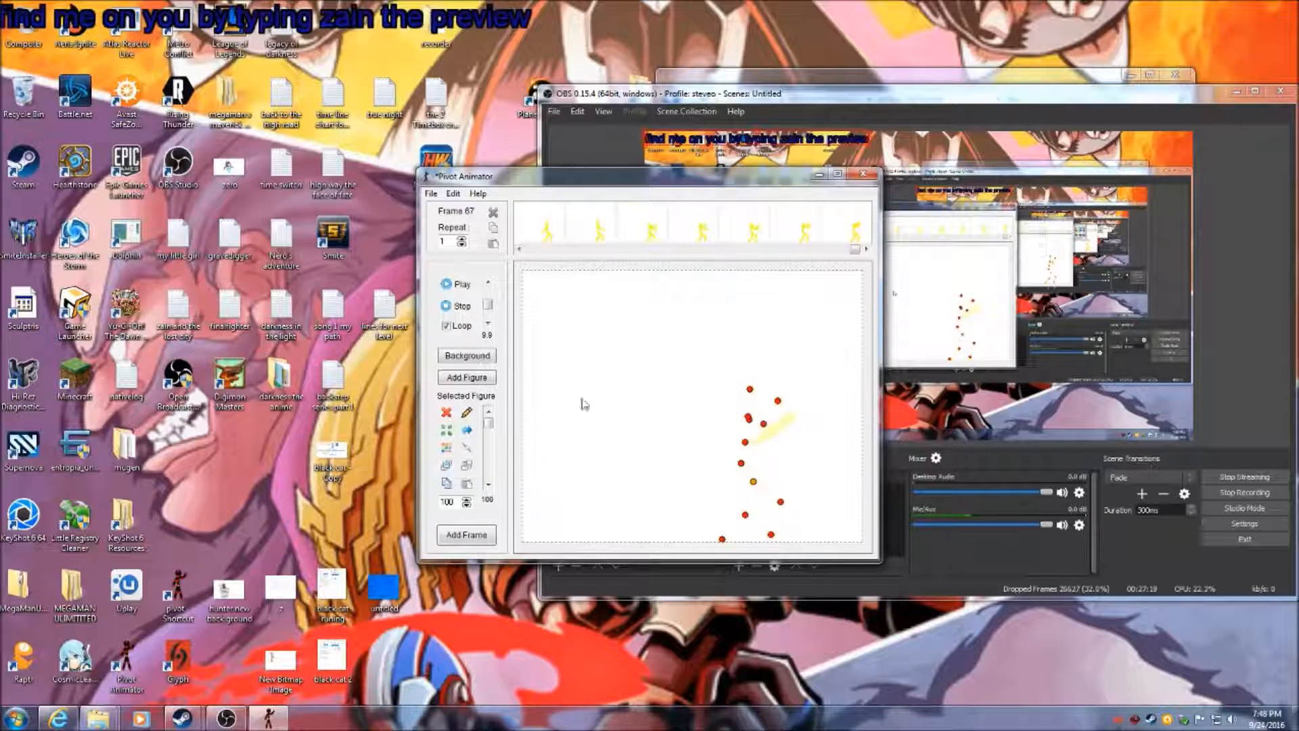
pyautogui.click(464, 534)
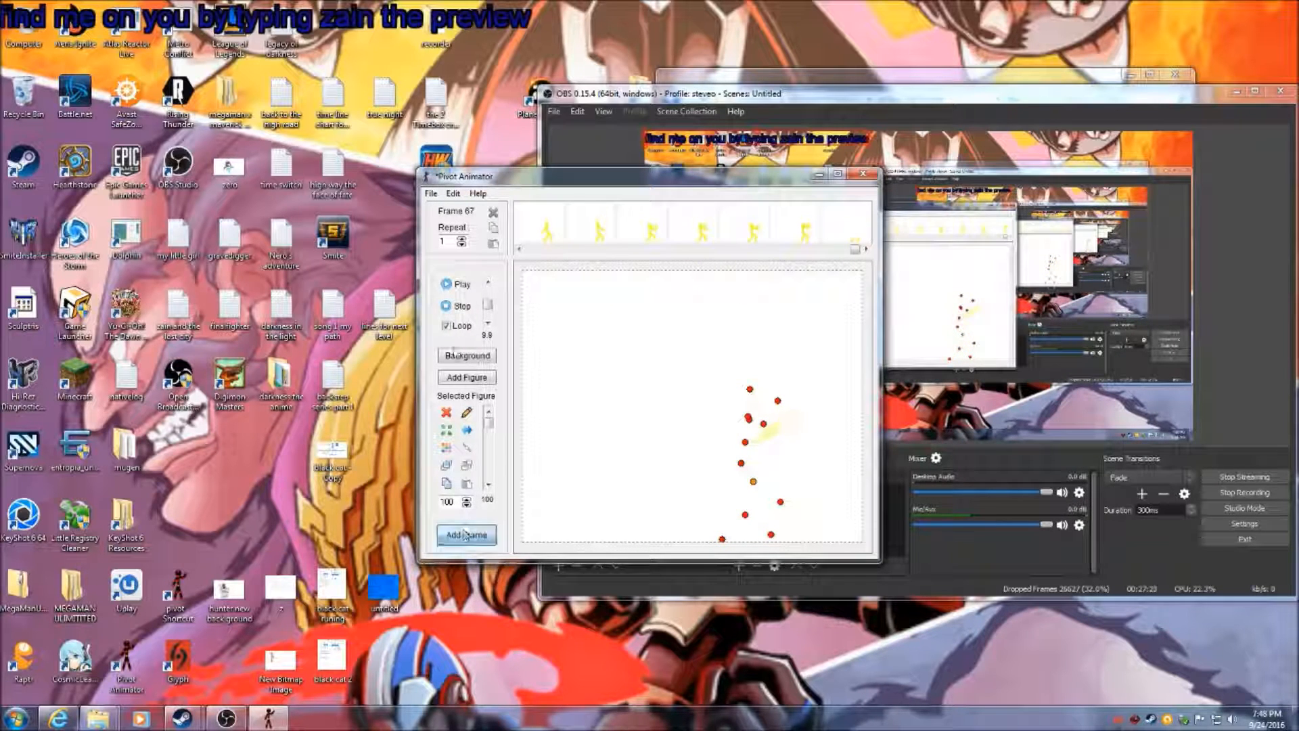
# Delete the white figure from frame 68, playing back the animation before and after the deletion
pyautogui.click(457, 285)
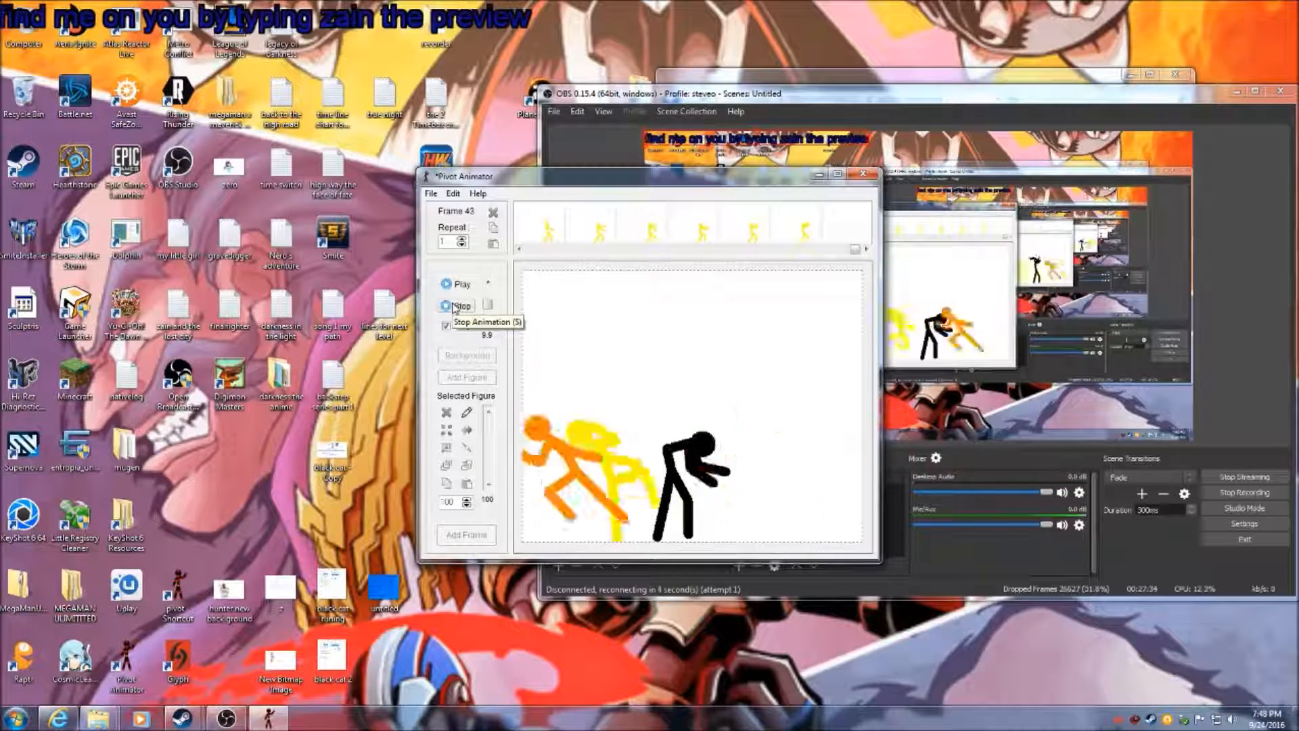
pyautogui.click(455, 307)
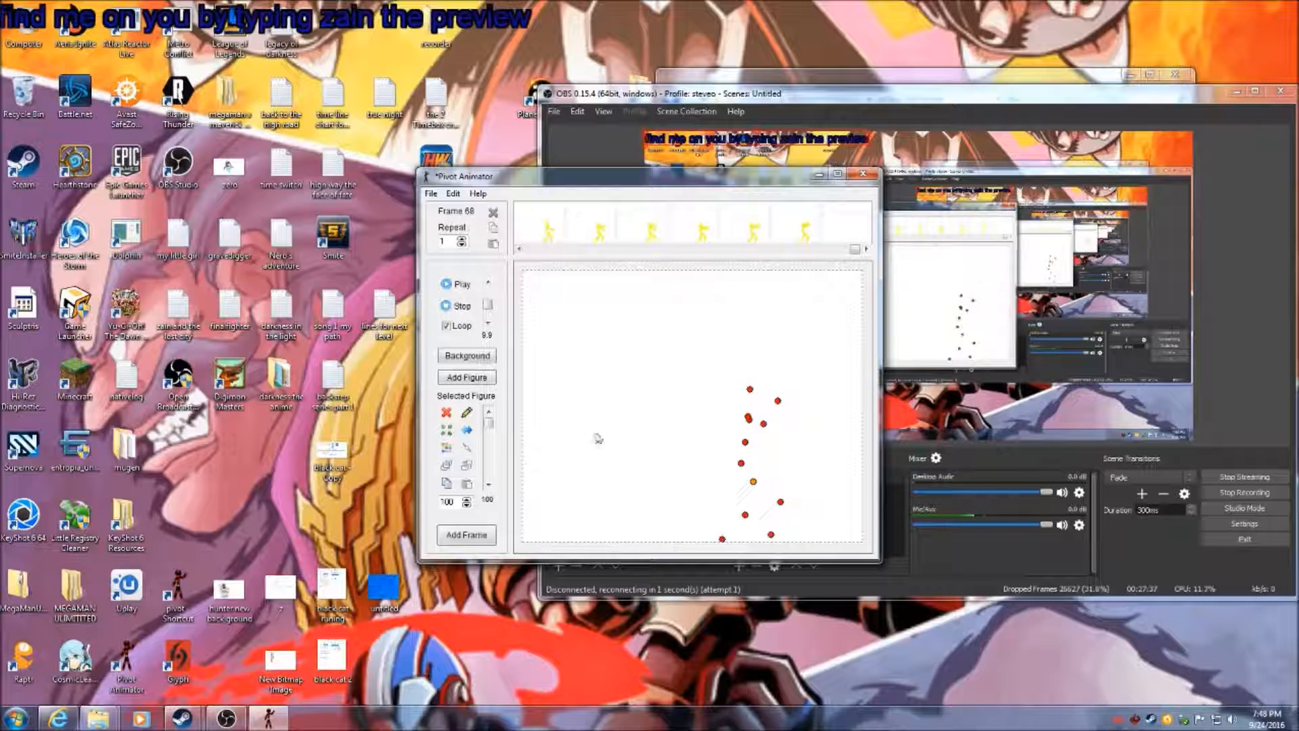
pyautogui.click(450, 412)
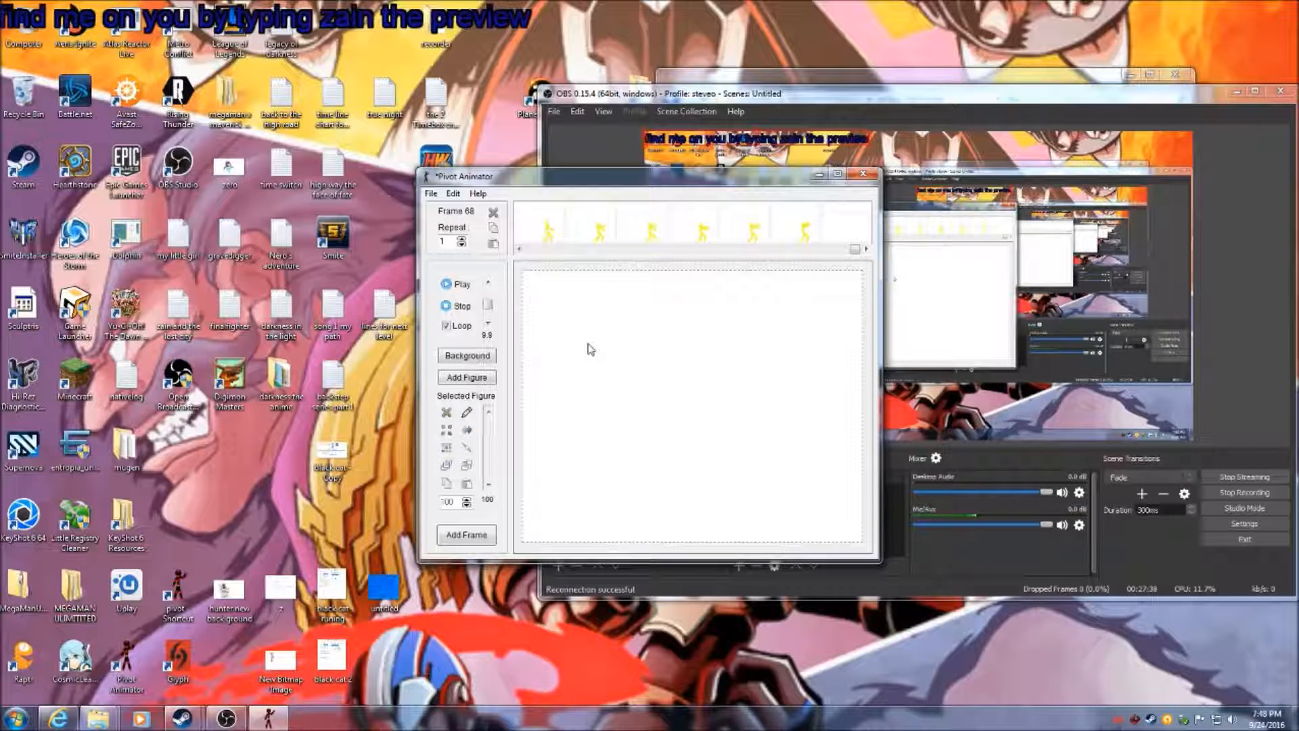
pyautogui.click(461, 284)
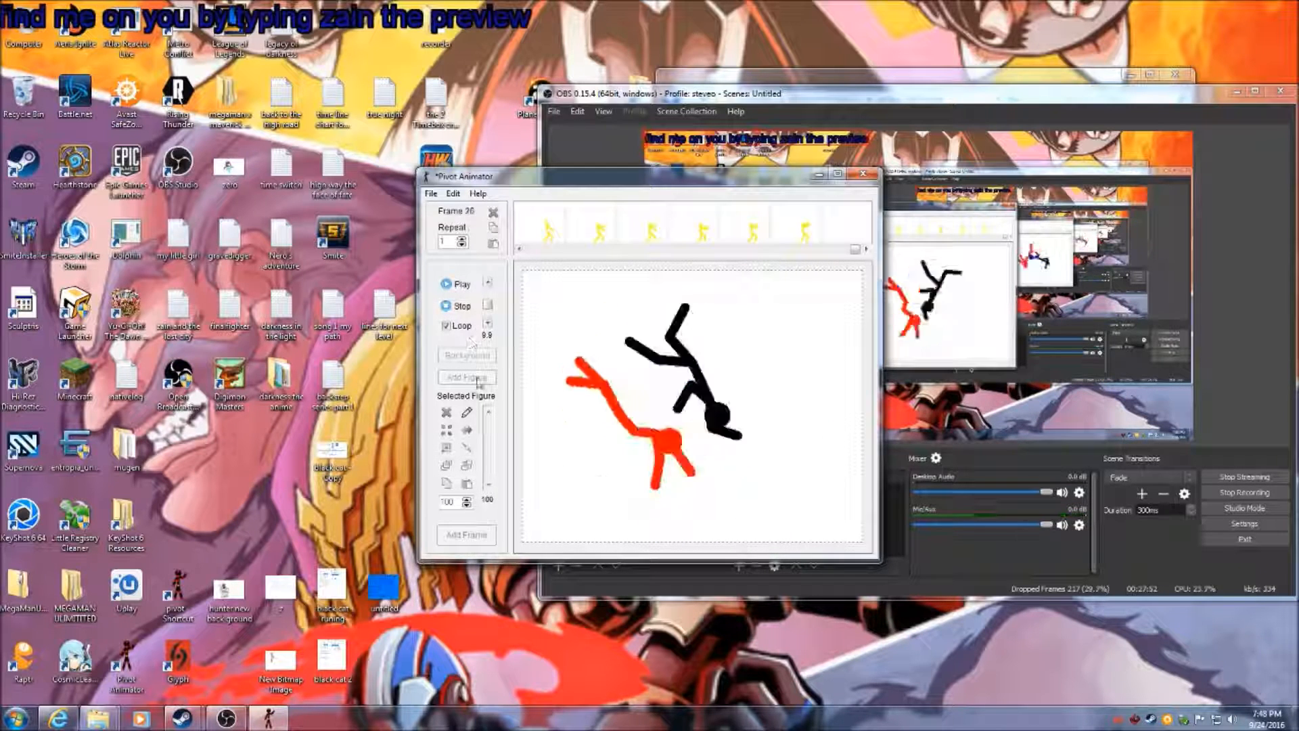
pyautogui.click(463, 305)
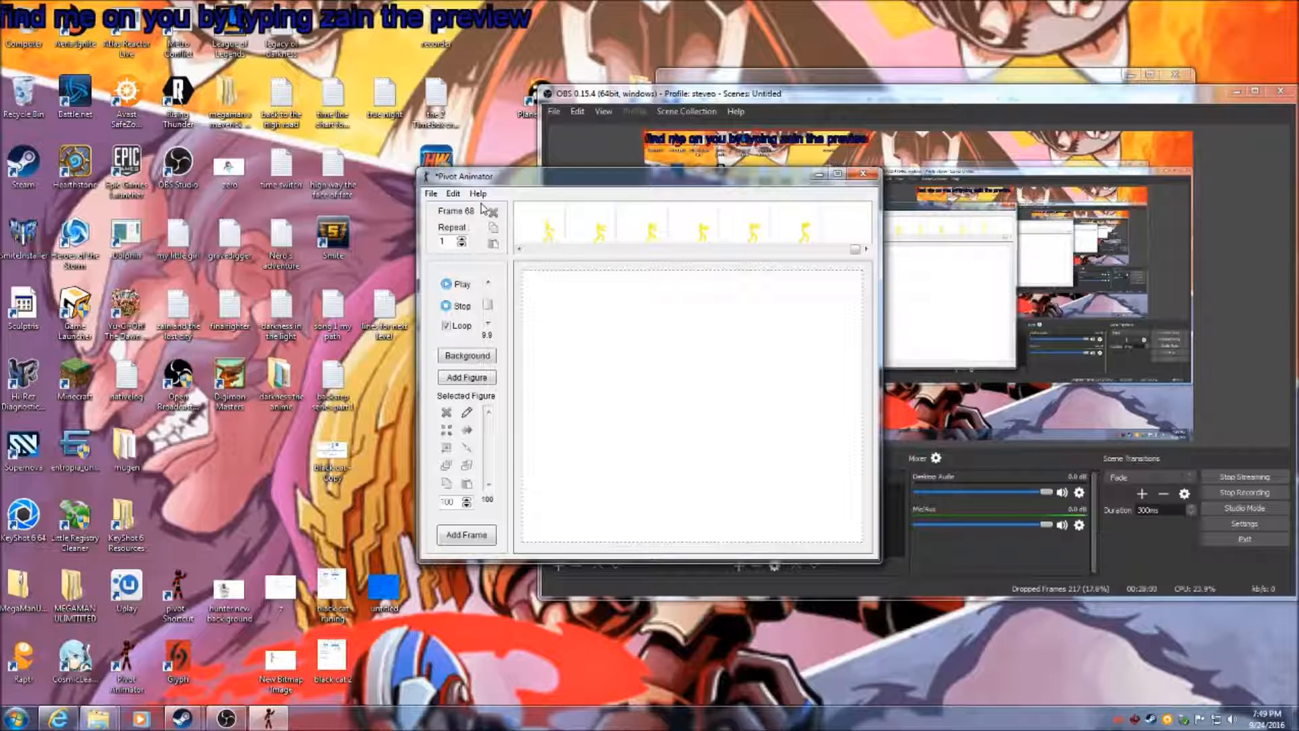
# Save the animation in the animations folder as a Pivot file named "supersayain vs human"
pyautogui.click(453, 195)
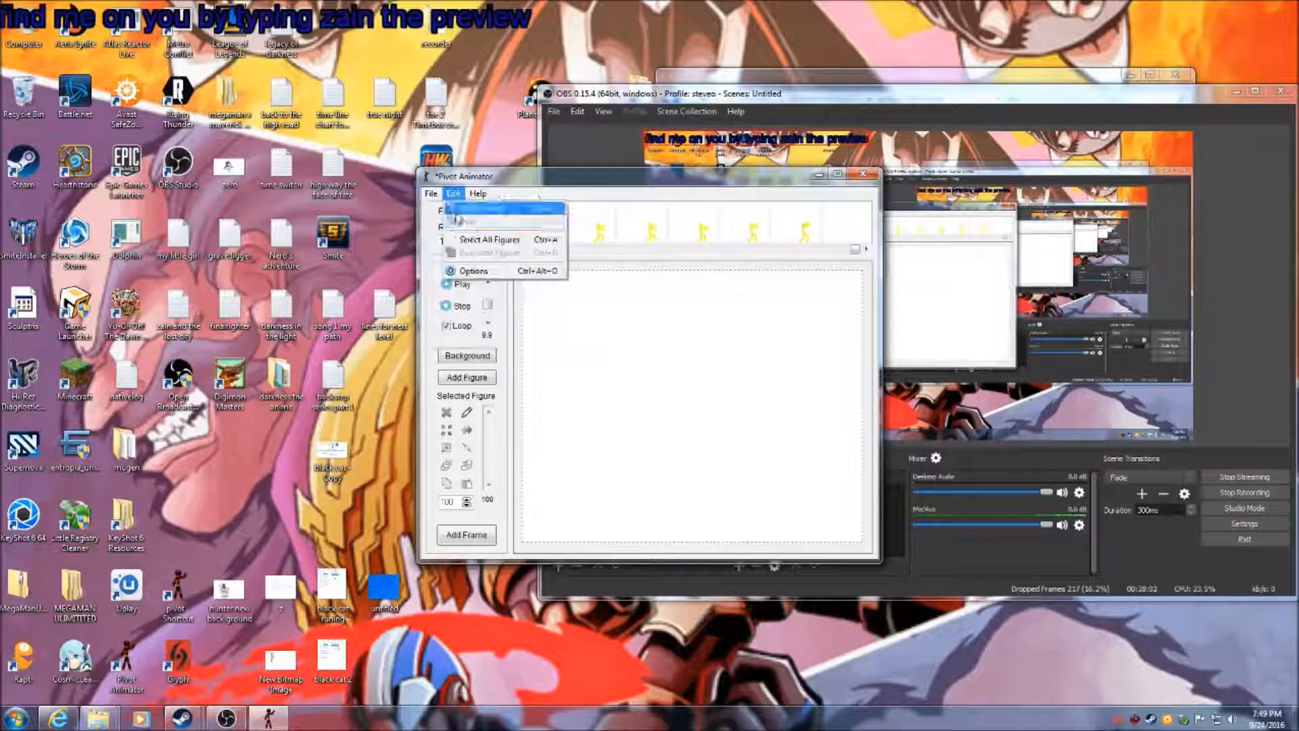
pyautogui.moveTo(431, 194)
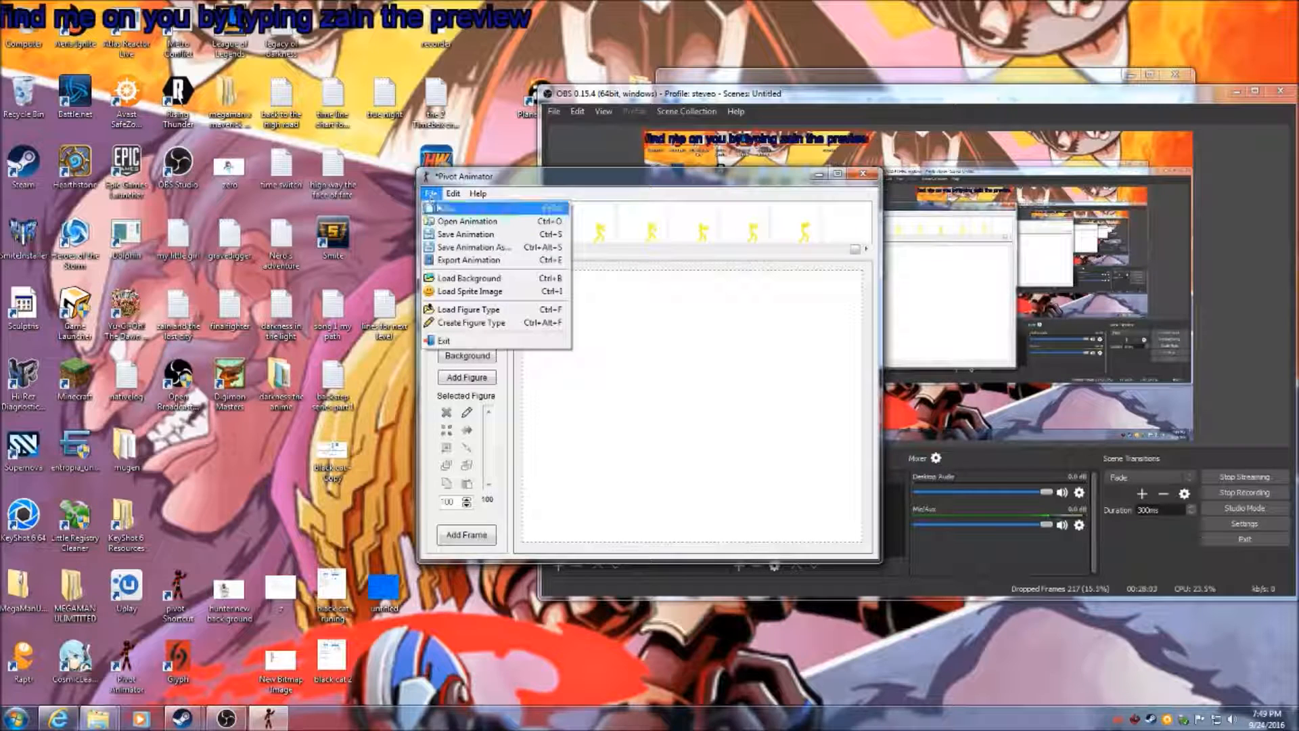
pyautogui.click(467, 247)
pyautogui.click(655, 417)
pyautogui.click(657, 427)
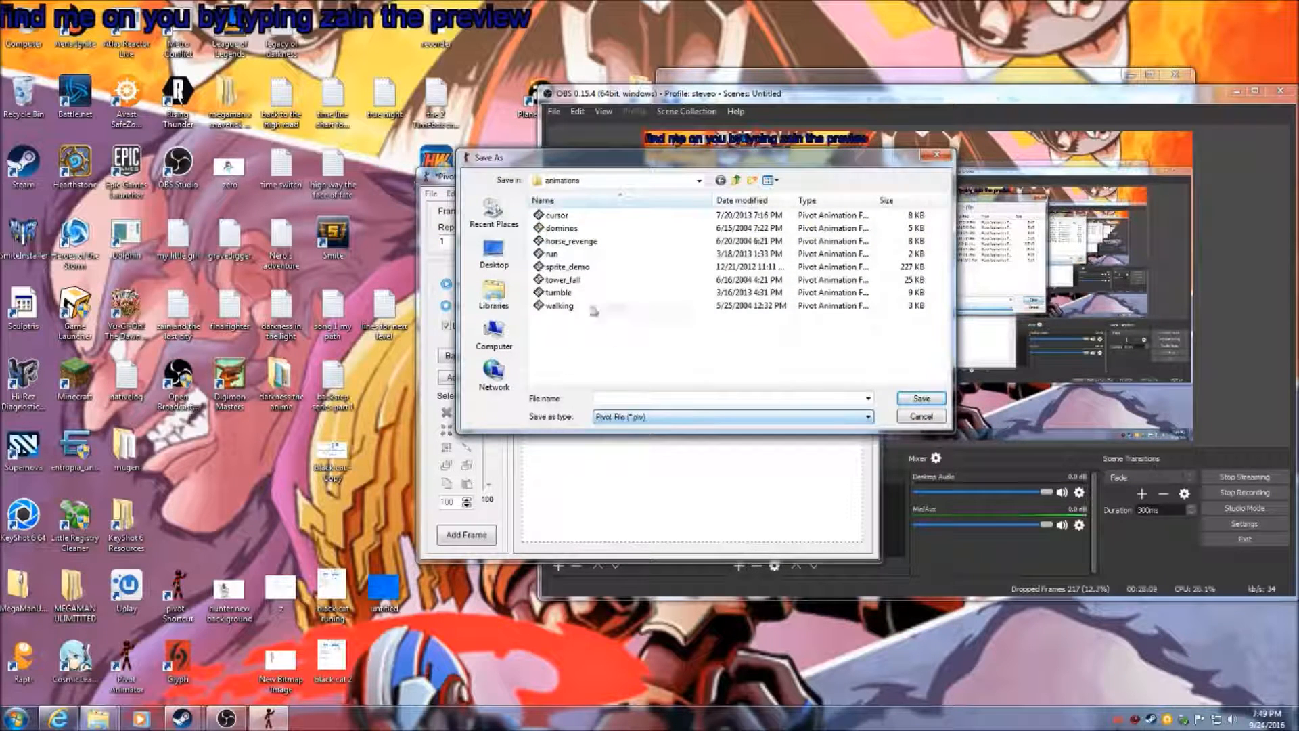
pyautogui.click(565, 181)
pyautogui.click(596, 304)
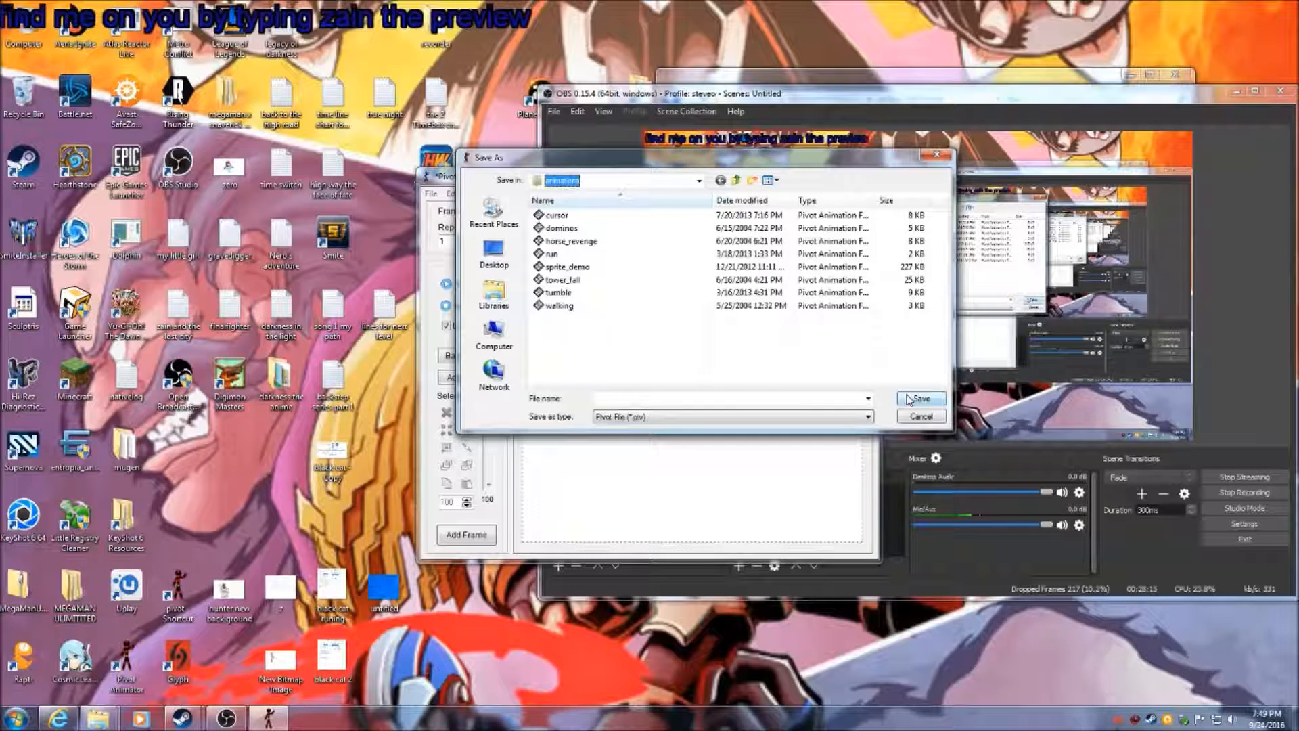
pyautogui.click(768, 400)
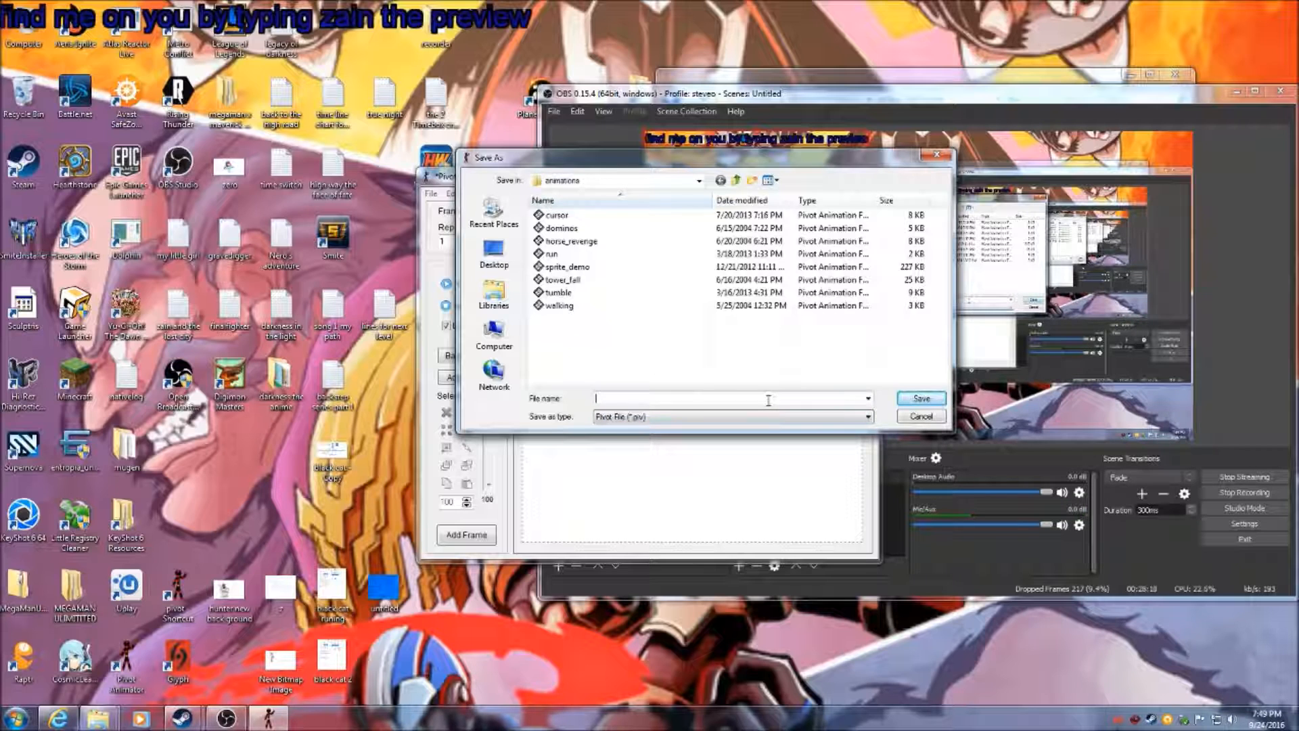
pyautogui.write('totl')
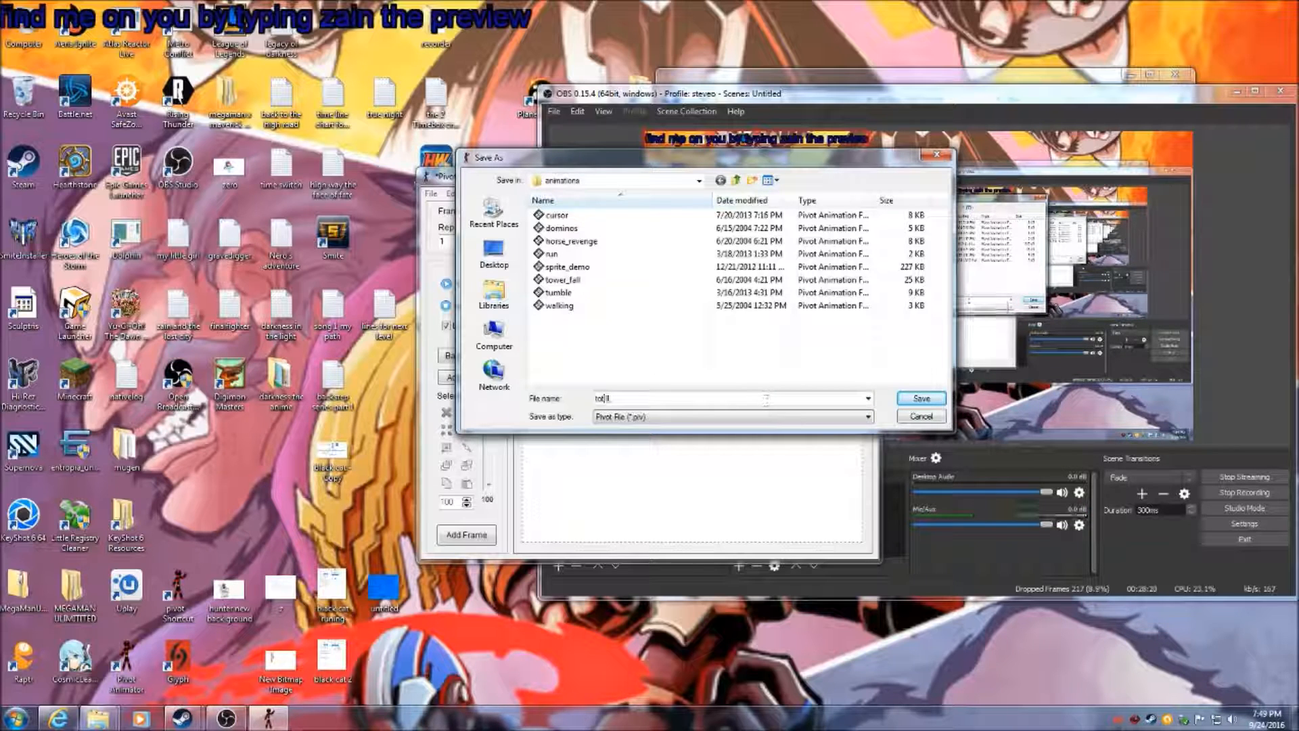
pyautogui.press('BackSpace')
pyautogui.press('BackSpace')
pyautogui.press('BackSpace')
pyautogui.press('BackSpace')
pyautogui.write('tutori')
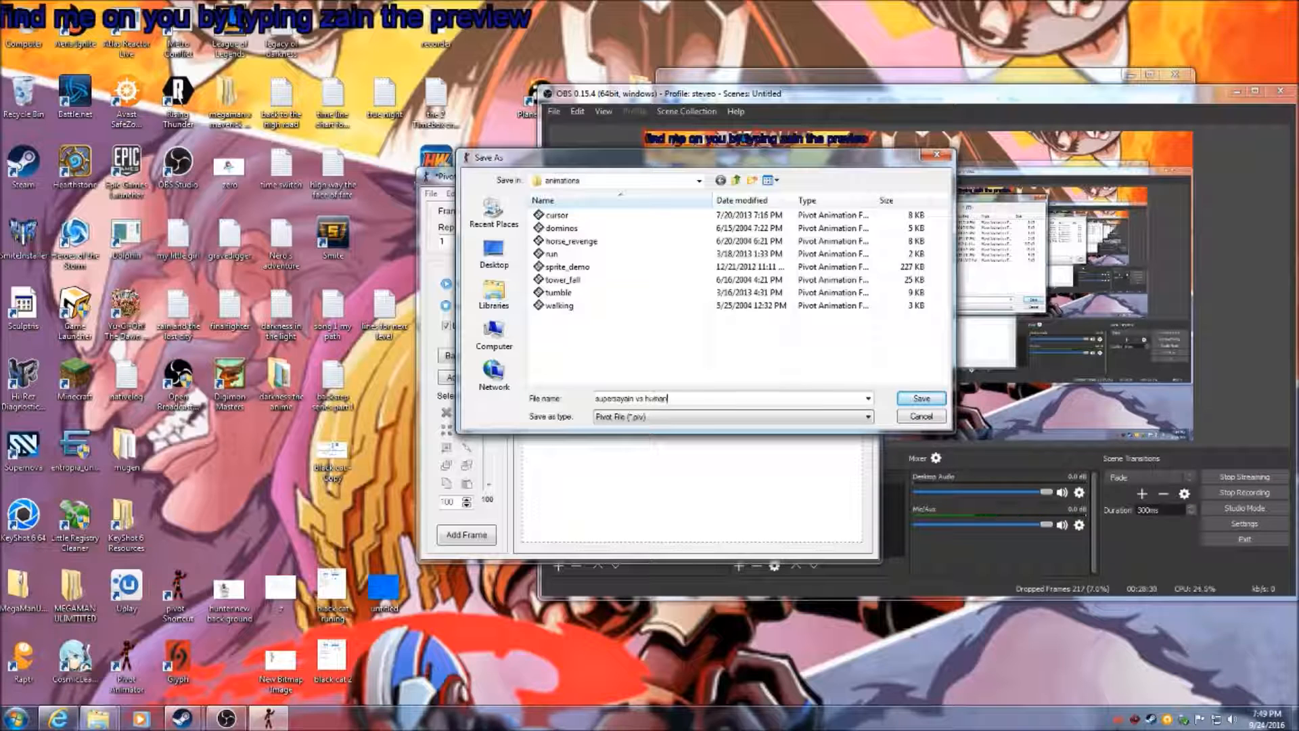
pyautogui.click(933, 404)
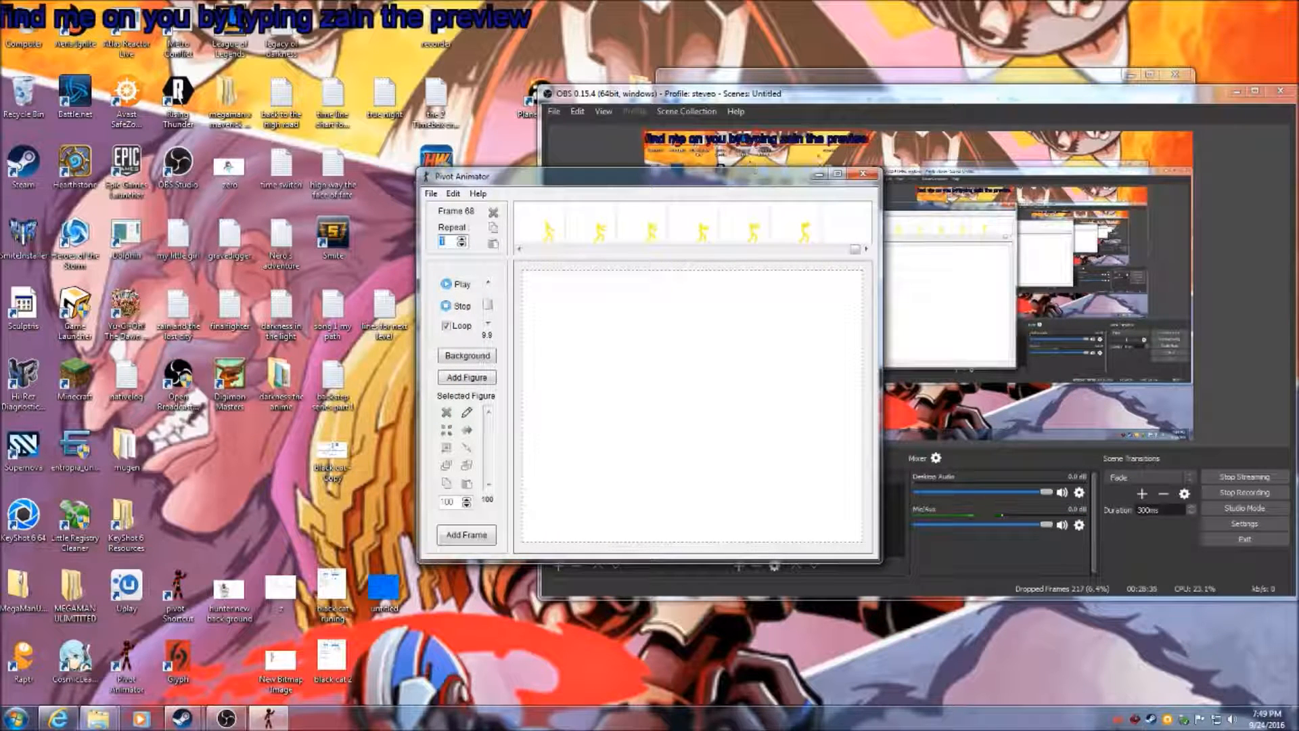